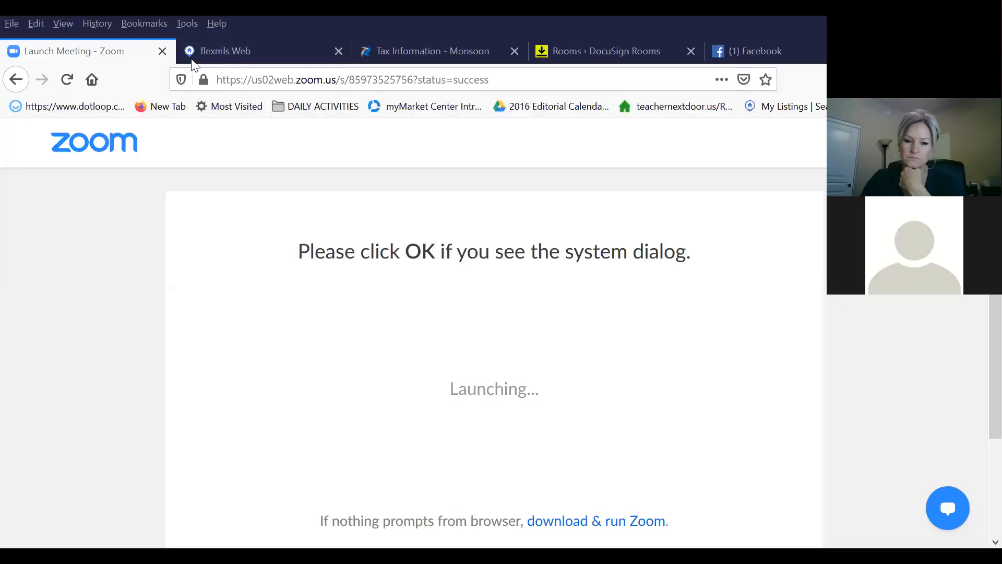
{"action": "left_click", "coordinate": [211, 48]}
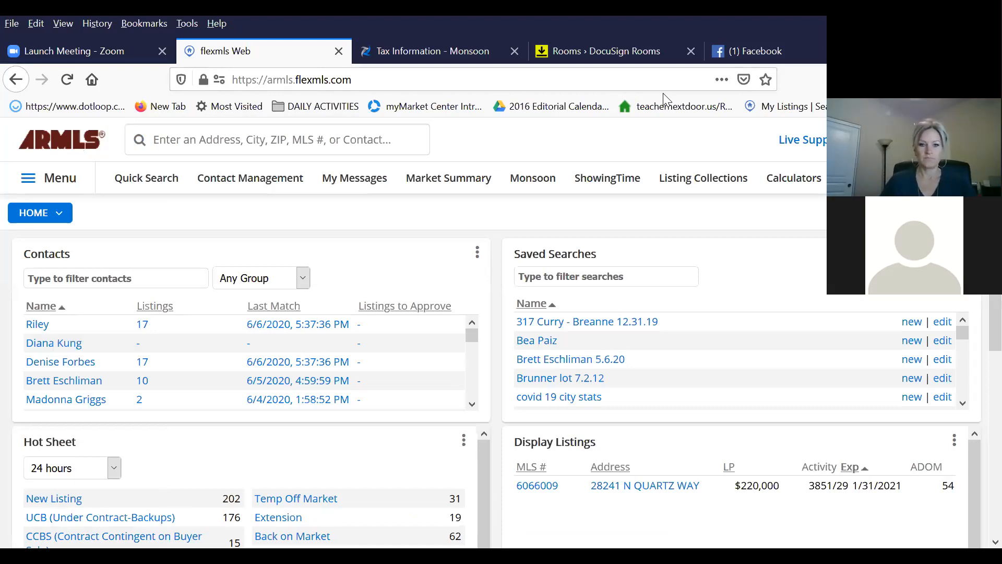
{"action": "left_click", "coordinate": [398, 59]}
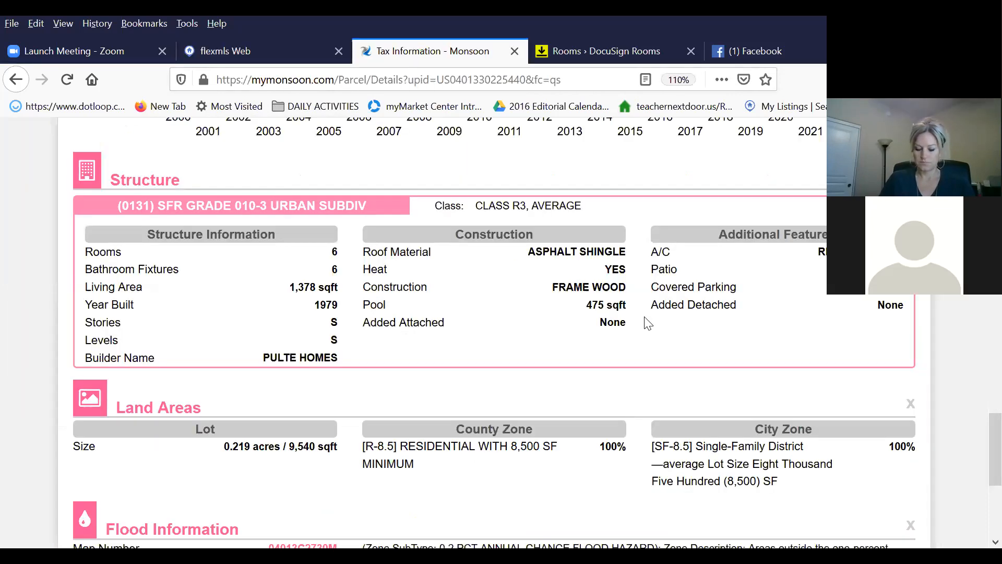
{"action": "scroll", "coordinate": [647, 322], "scroll_direction": "up", "scroll_amount": 15}
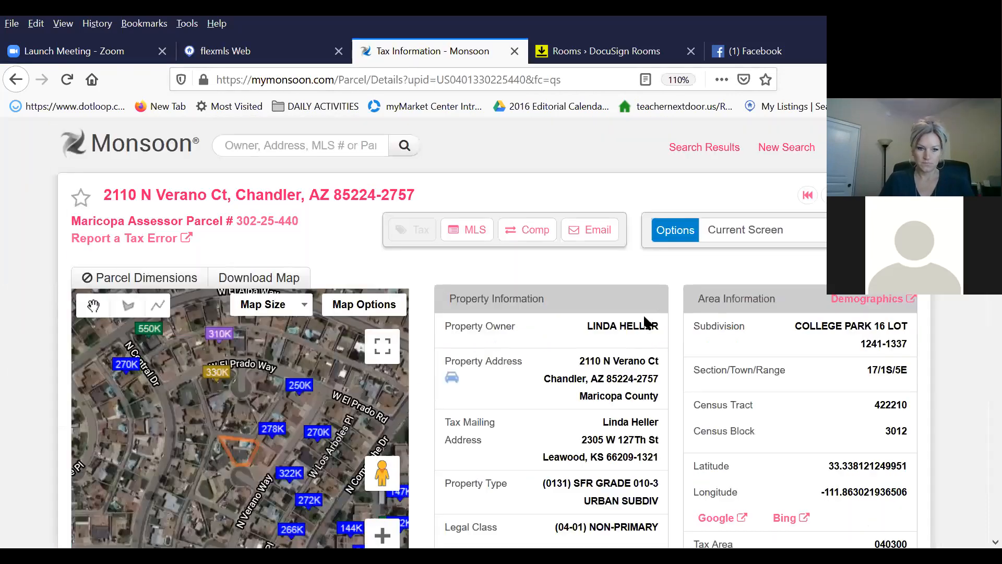
{"action": "left_click", "coordinate": [242, 54]}
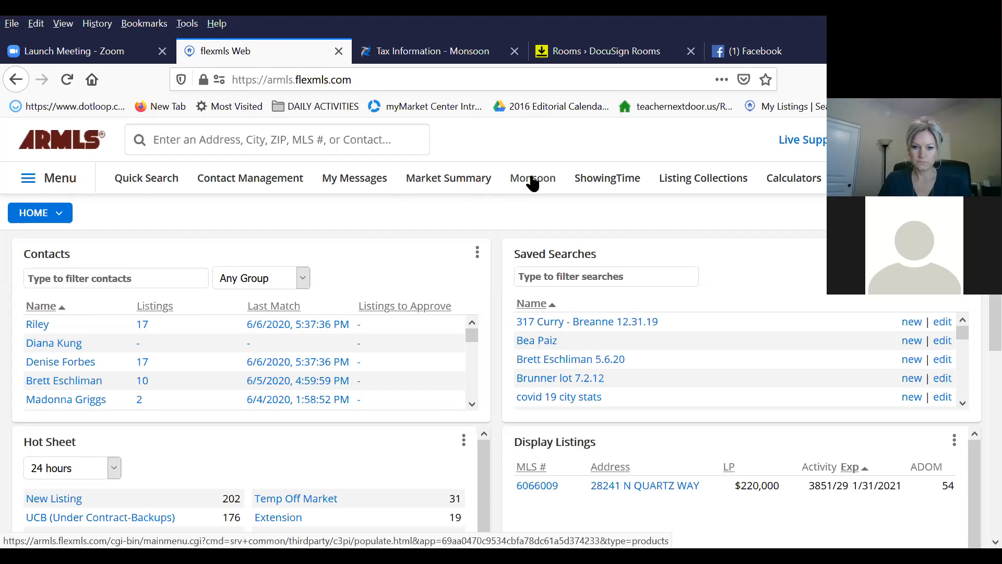
{"action": "left_click", "coordinate": [435, 62]}
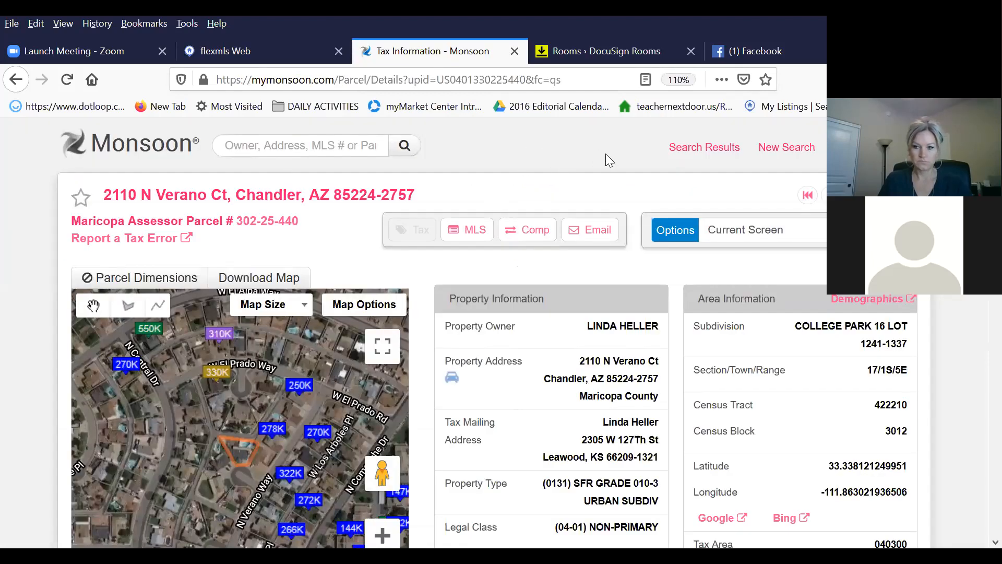
{"action": "left_click_drag", "start_coordinate": [103, 195], "coordinate": [225, 195]}
{"action": "right_click", "coordinate": [177, 198]}
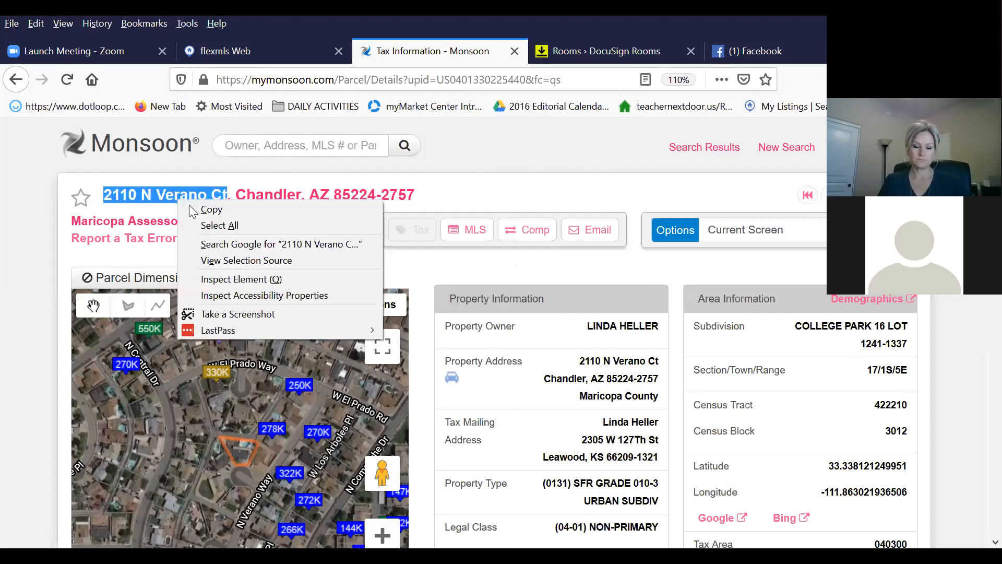
{"action": "left_click", "coordinate": [202, 207]}
{"action": "left_click", "coordinate": [240, 145]}
{"action": "right_click", "coordinate": [240, 145]}
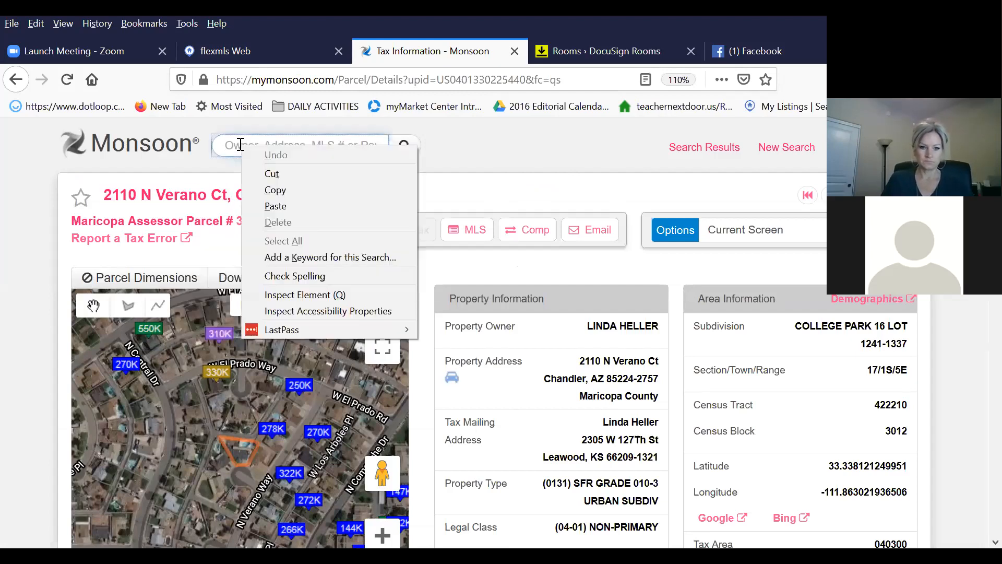
Launch a new Monsoon tab from flexmls and close the old parcel tab.
{"action": "left_click", "coordinate": [251, 48]}
{"action": "left_click", "coordinate": [537, 180]}
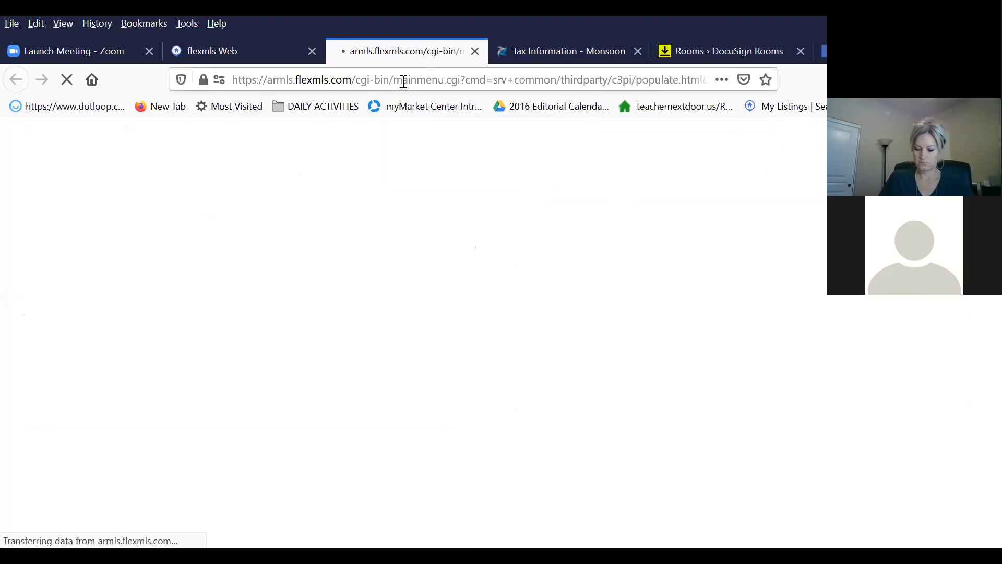
{"action": "left_click", "coordinate": [624, 55]}
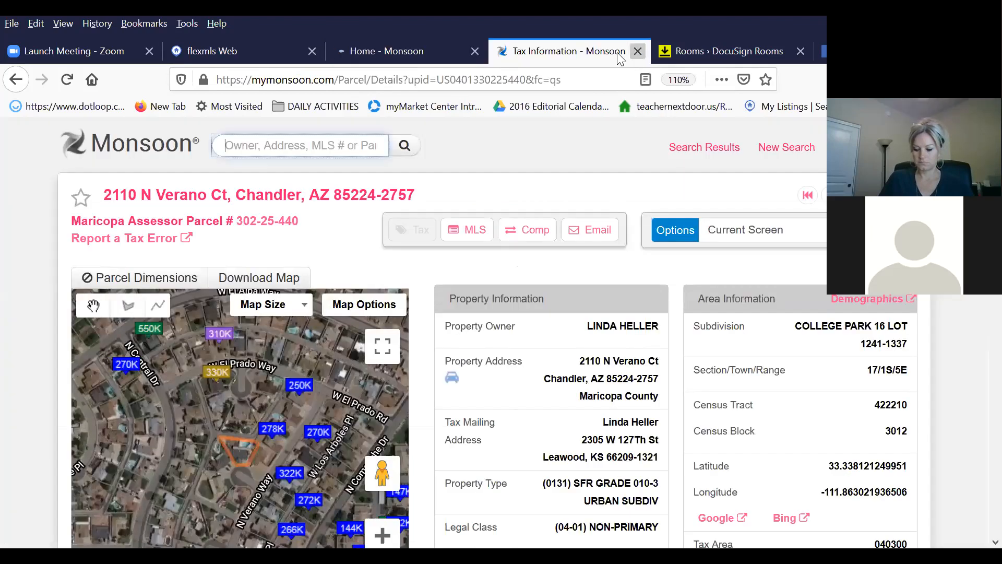
{"action": "left_click", "coordinate": [638, 50]}
{"action": "left_click", "coordinate": [389, 50]}
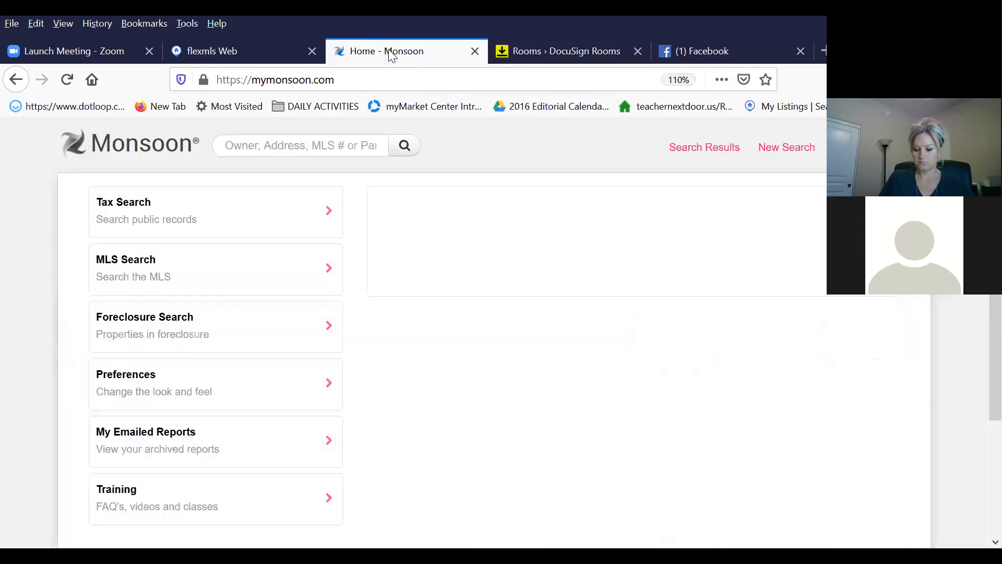
{"action": "left_click", "coordinate": [246, 144]}
{"action": "right_click", "coordinate": [249, 146]}
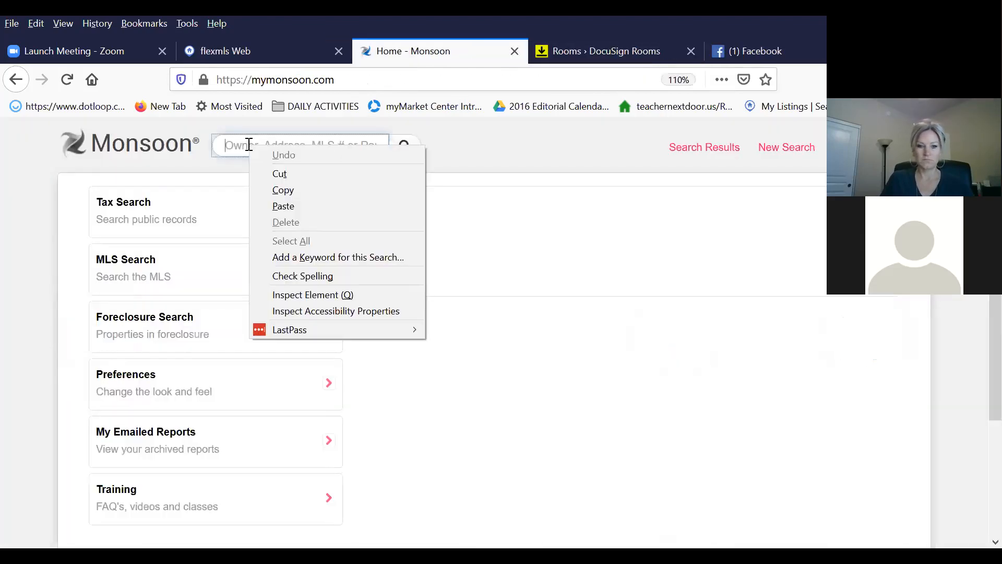
{"action": "left_click", "coordinate": [283, 207]}
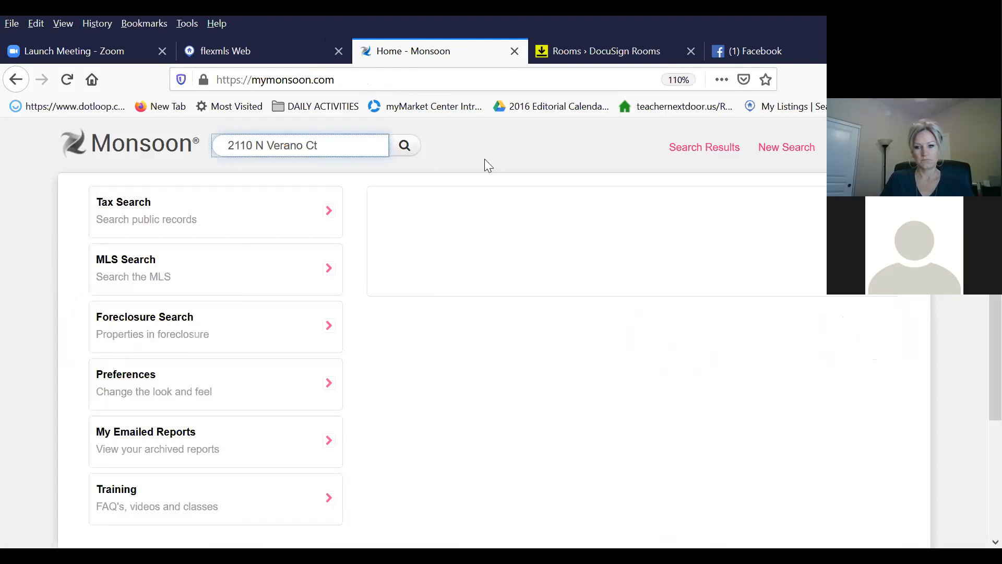
{"action": "left_click", "coordinate": [410, 146]}
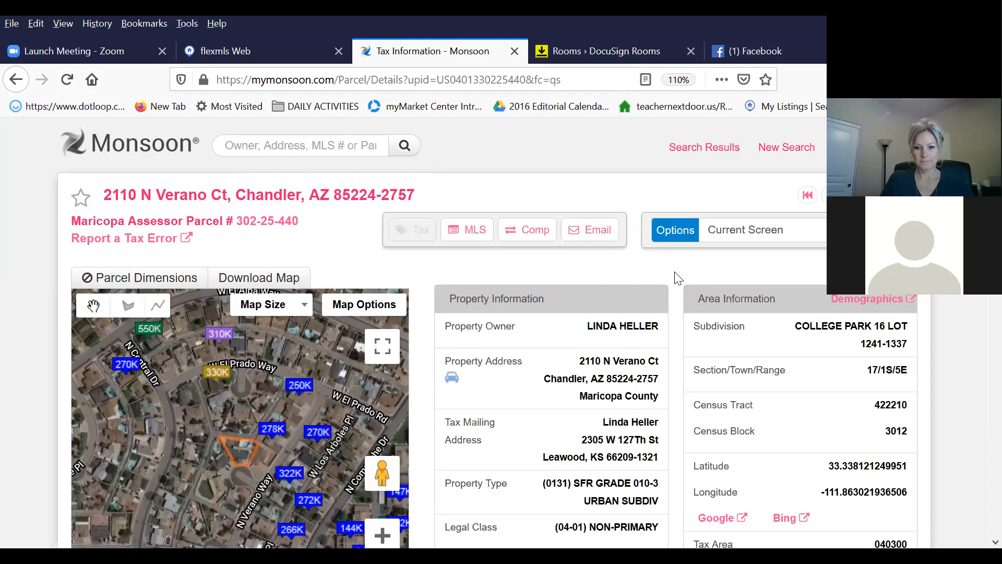
{"action": "scroll", "coordinate": [676, 273], "scroll_direction": "down", "scroll_amount": 3}
{"action": "left_click_drag", "start_coordinate": [589, 231], "coordinate": [643, 207]}
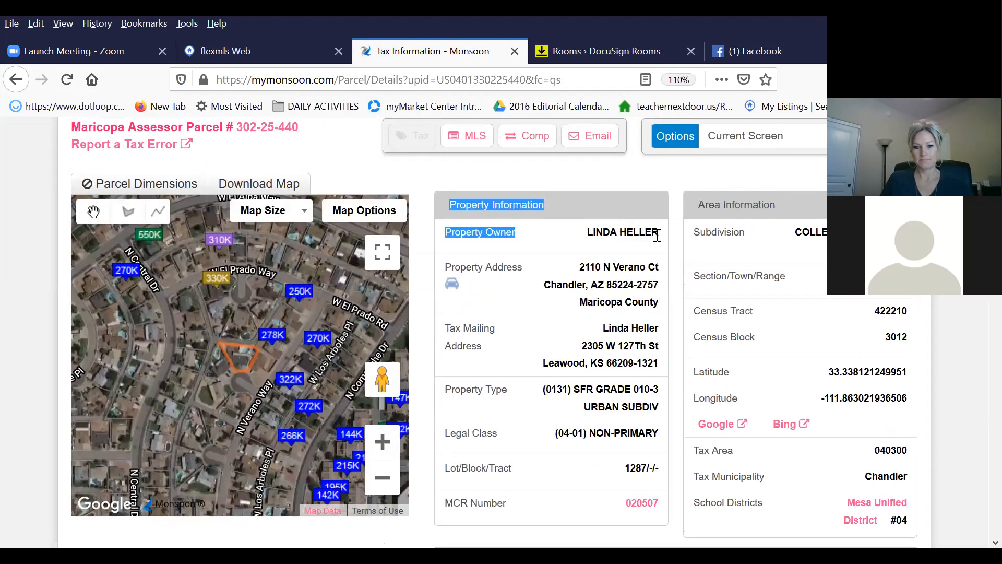
{"action": "left_click", "coordinate": [579, 244]}
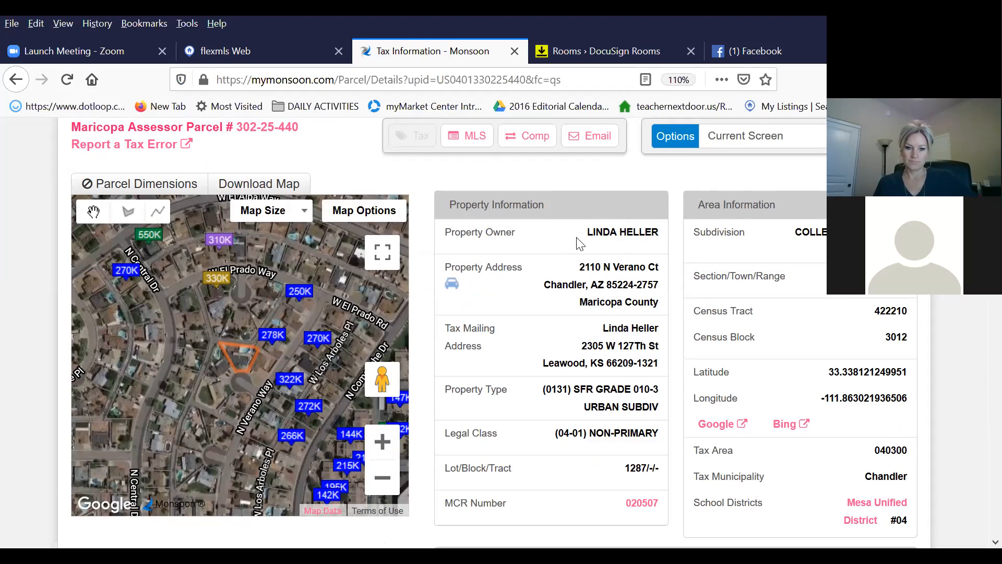
{"action": "scroll", "coordinate": [629, 320], "scroll_direction": "down", "scroll_amount": 1}
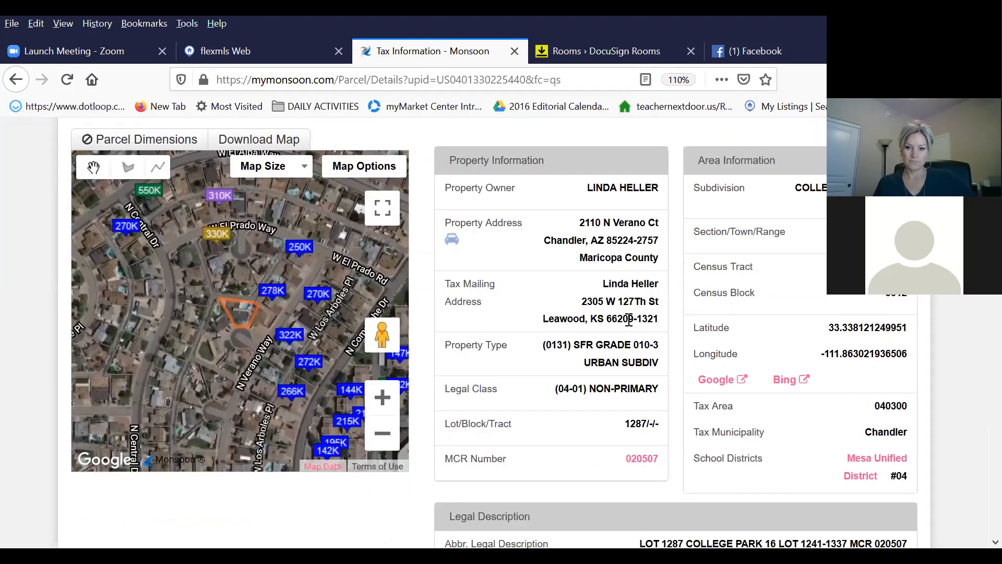
{"action": "scroll", "coordinate": [628, 321], "scroll_direction": "down", "scroll_amount": 1}
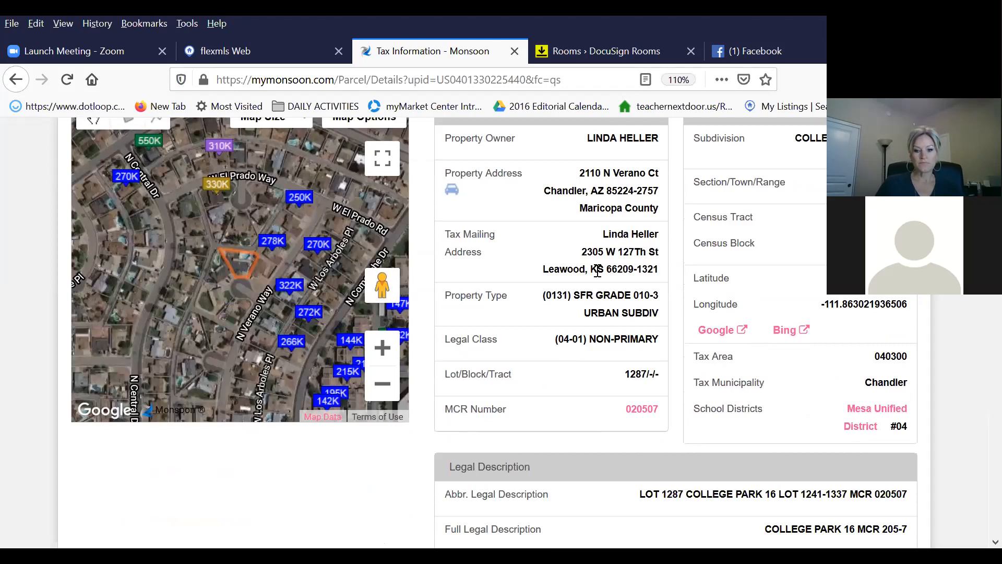
{"action": "left_click_drag", "start_coordinate": [543, 269], "coordinate": [662, 282]}
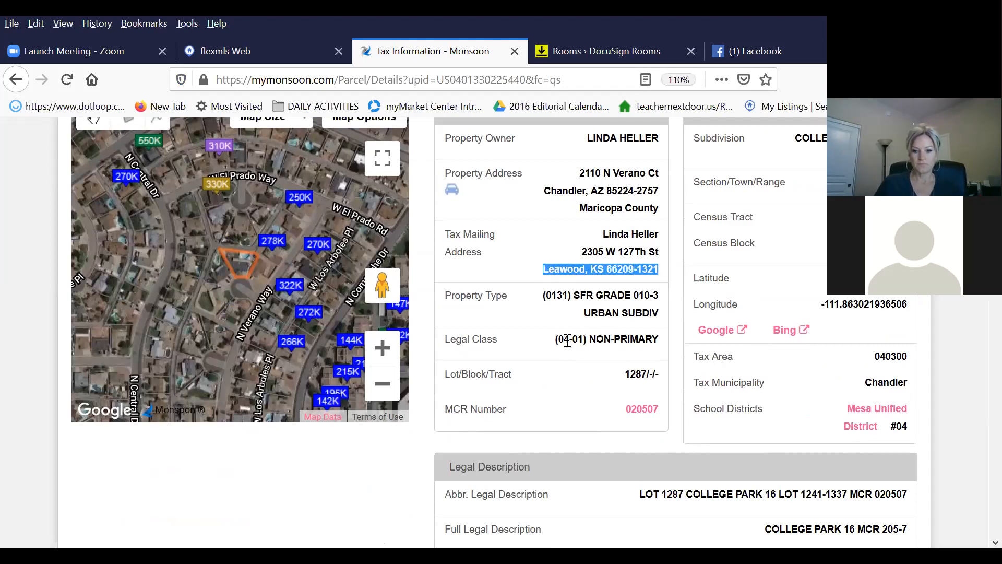
{"action": "left_click_drag", "start_coordinate": [558, 340], "coordinate": [665, 348]}
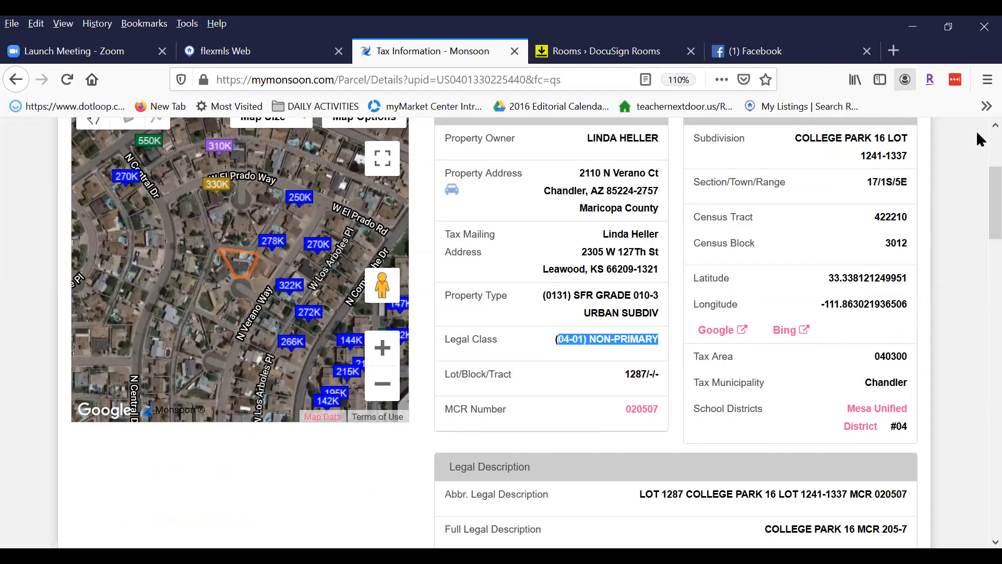
{"action": "left_click_drag", "start_coordinate": [795, 138], "coordinate": [872, 141]}
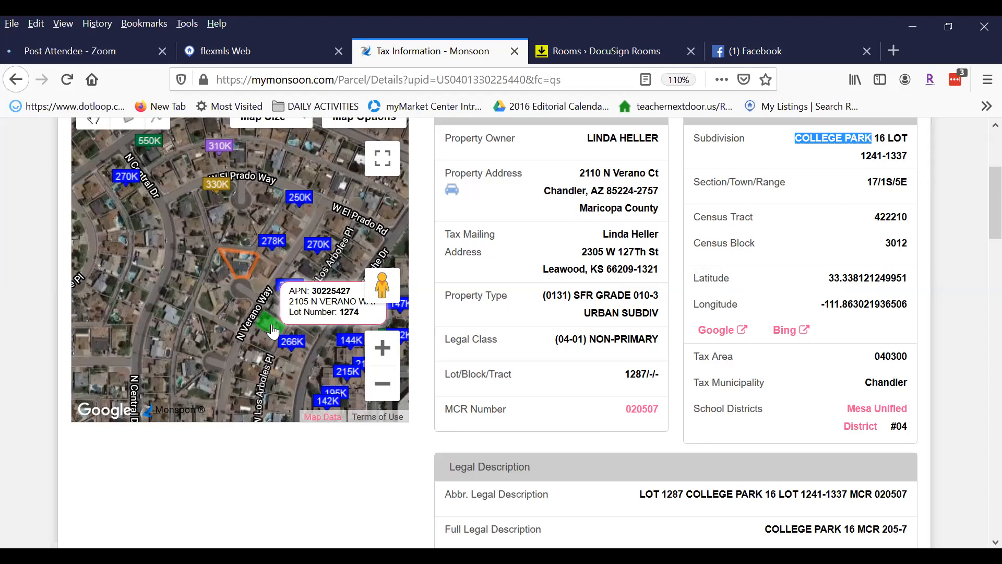
{"action": "scroll", "coordinate": [979, 208], "scroll_direction": "up", "scroll_amount": 3}
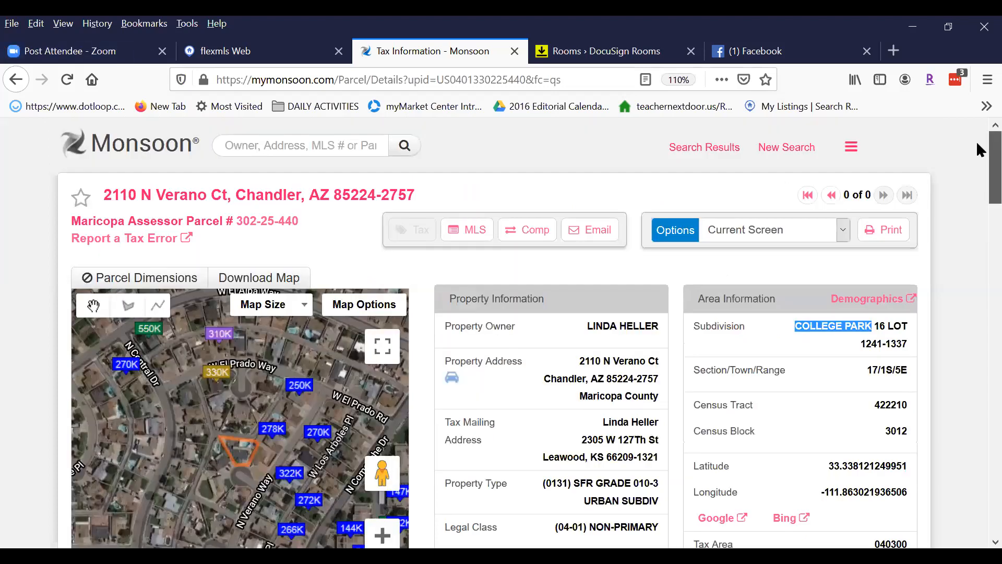
{"action": "left_click", "coordinate": [851, 148]}
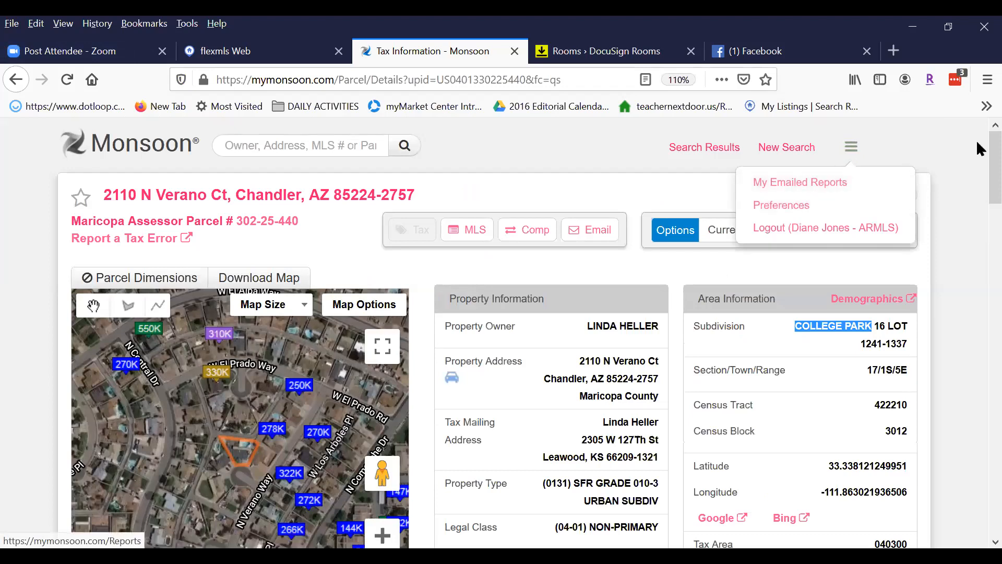
{"action": "left_click", "coordinate": [577, 153]}
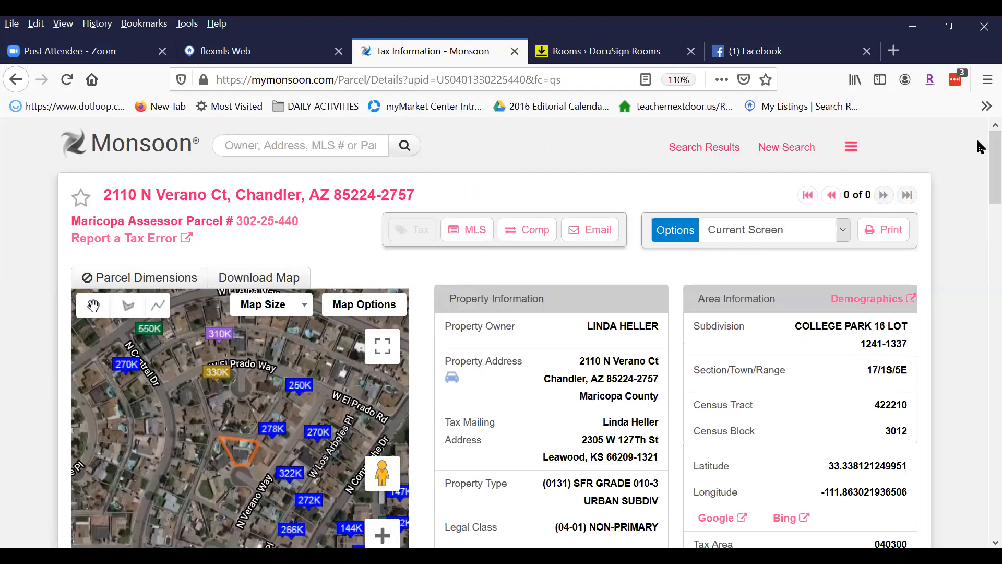
{"action": "scroll", "coordinate": [980, 181], "scroll_direction": "down", "scroll_amount": 3}
{"action": "scroll", "coordinate": [978, 168], "scroll_direction": "up", "scroll_amount": 1}
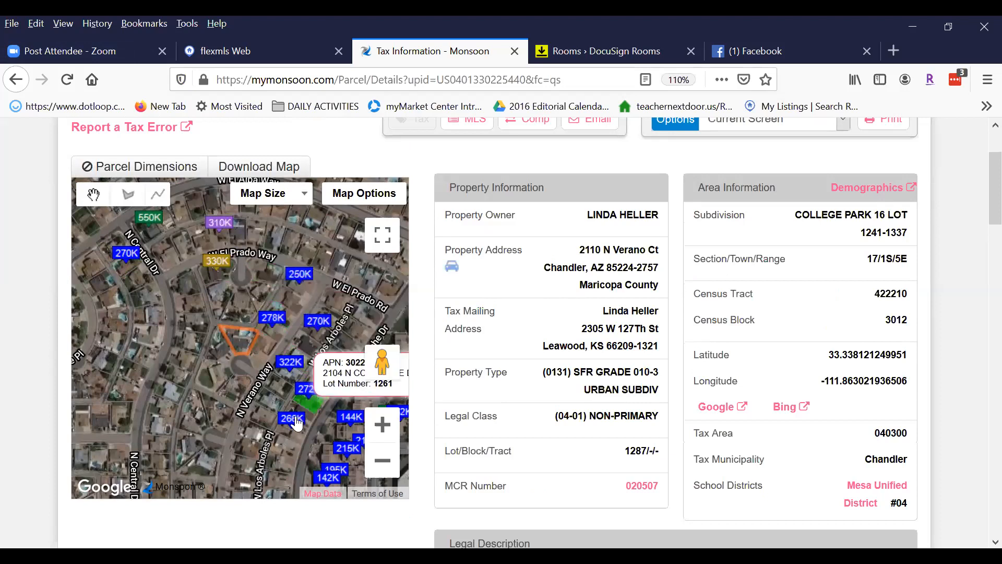
{"action": "left_click", "coordinate": [216, 266]}
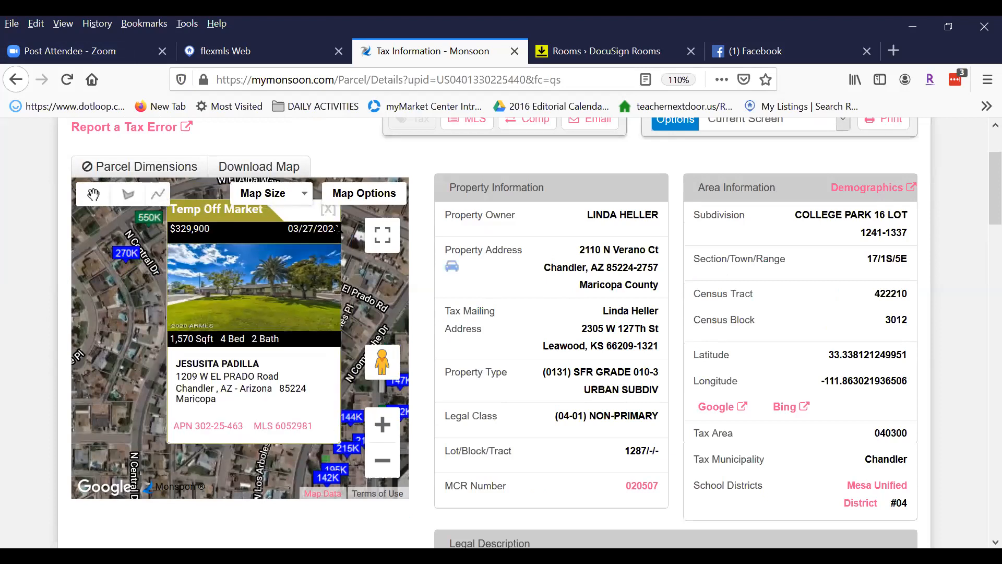
{"action": "left_click", "coordinate": [328, 210]}
{"action": "scroll", "coordinate": [749, 313], "scroll_direction": "down", "scroll_amount": 5}
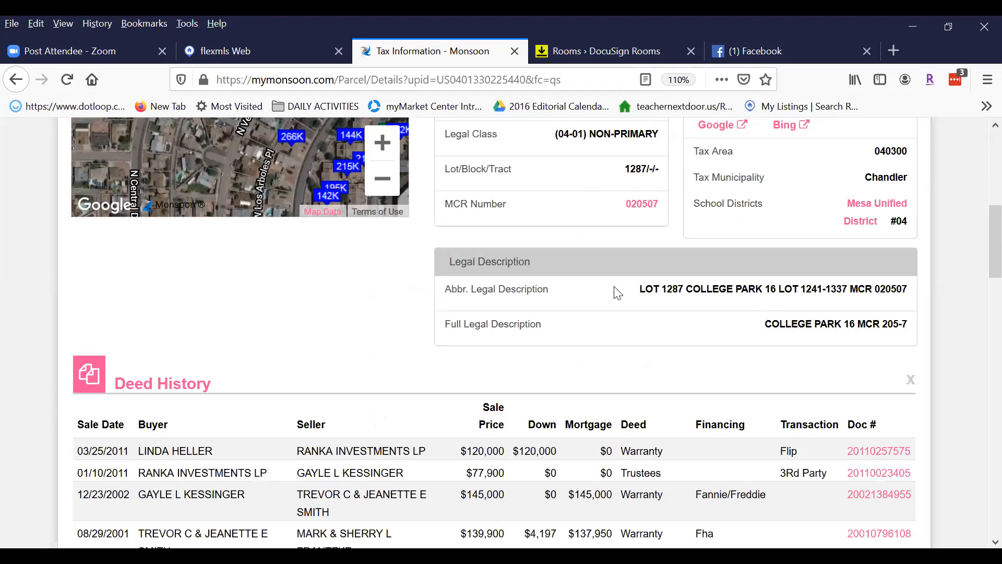
{"action": "left_click_drag", "start_coordinate": [642, 289], "coordinate": [911, 293]}
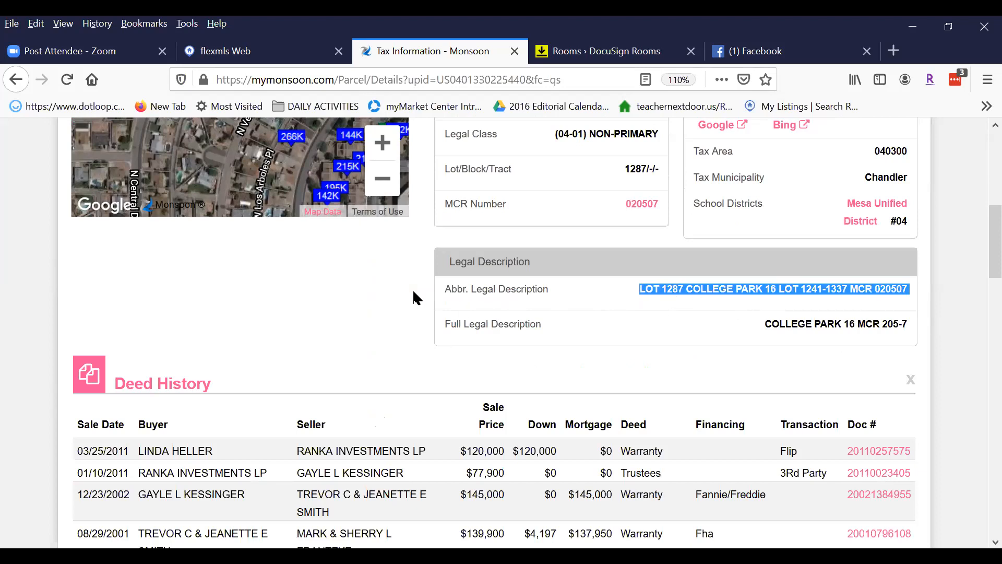
{"action": "scroll", "coordinate": [324, 292], "scroll_direction": "down", "scroll_amount": 3}
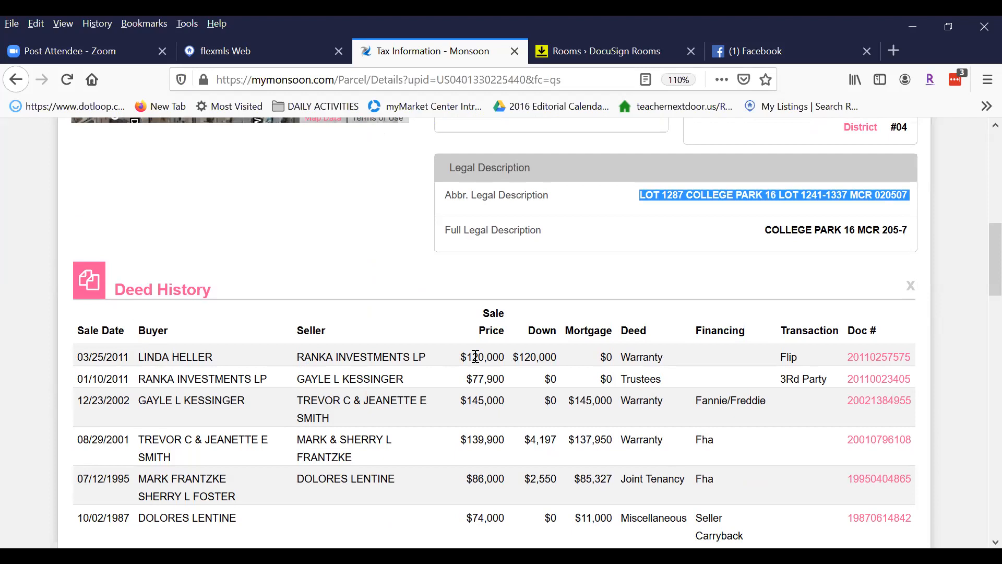
{"action": "left_click_drag", "start_coordinate": [558, 357], "coordinate": [461, 360]}
{"action": "left_click_drag", "start_coordinate": [300, 382], "coordinate": [432, 394]}
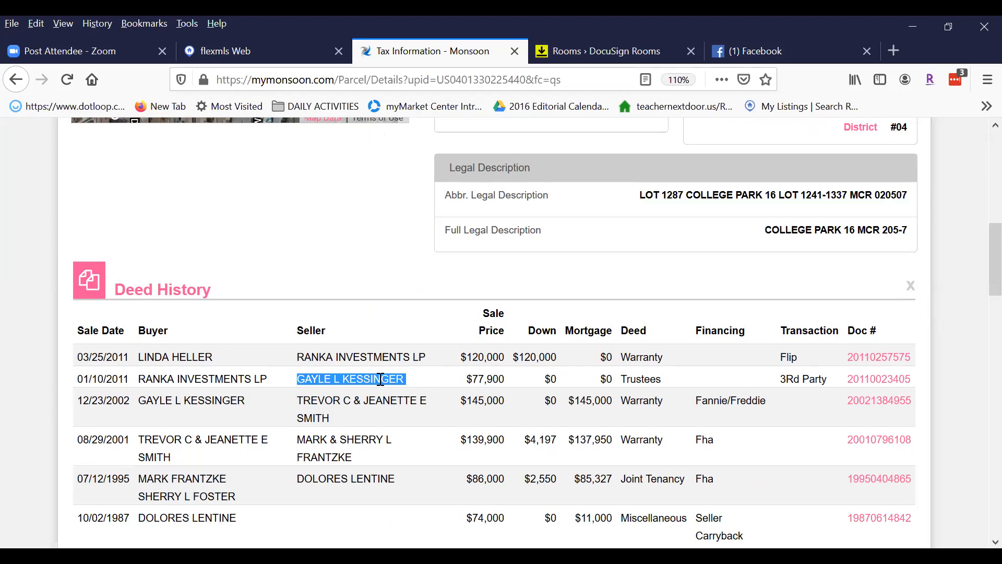
{"action": "left_click_drag", "start_coordinate": [623, 380], "coordinate": [667, 386]}
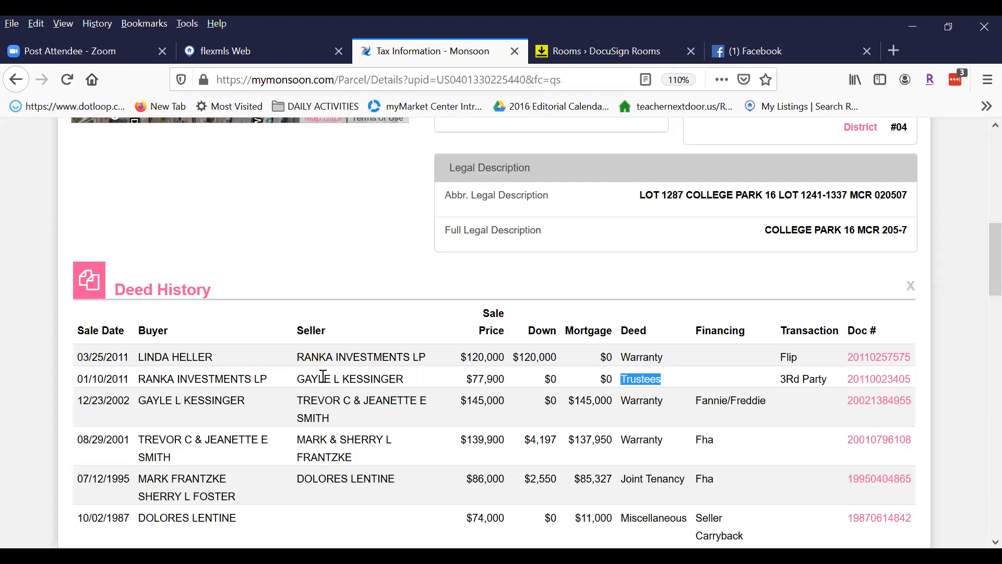
{"action": "scroll", "coordinate": [543, 386], "scroll_direction": "down", "scroll_amount": 10}
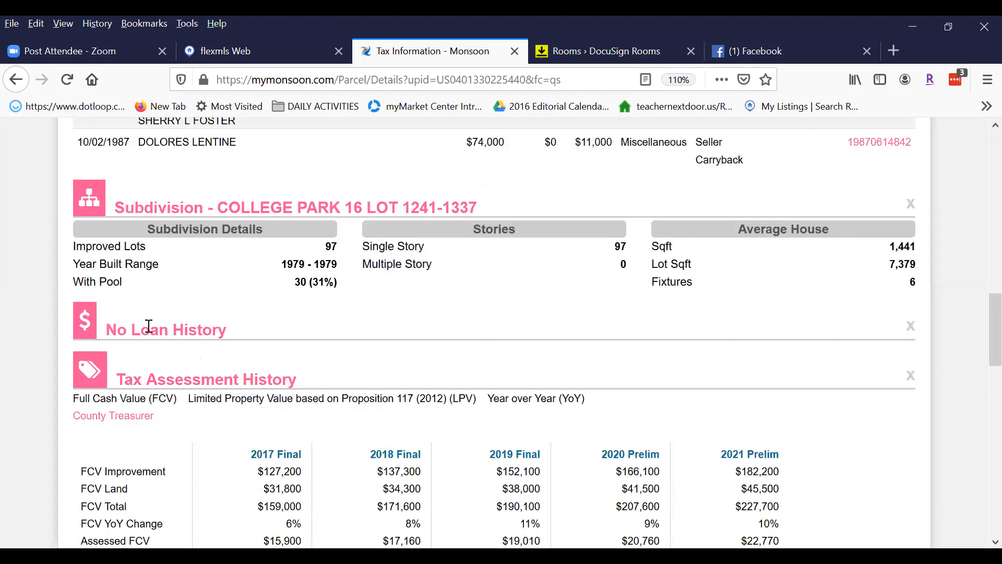
{"action": "triple_click", "coordinate": [216, 326]}
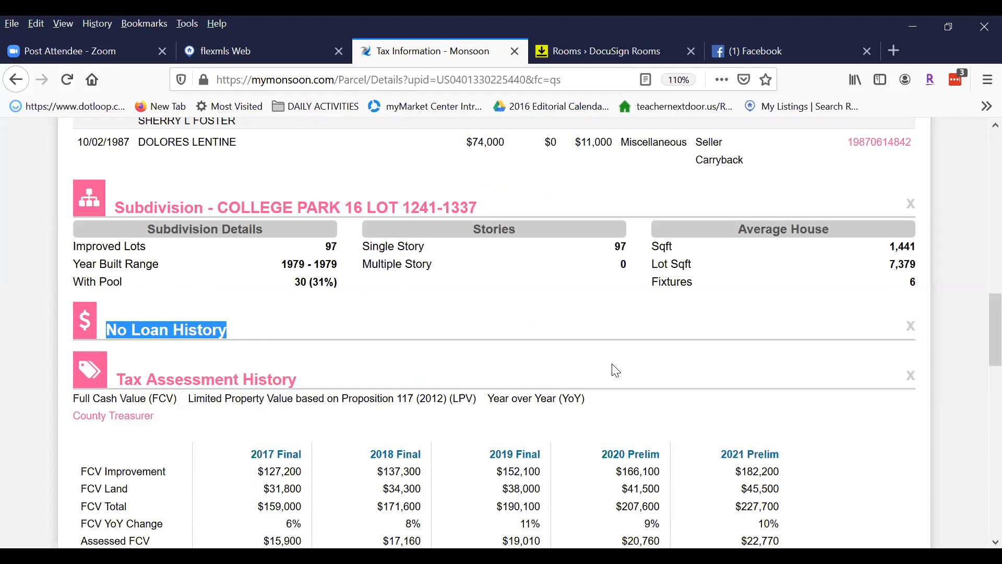
{"action": "scroll", "coordinate": [577, 379], "scroll_direction": "down", "scroll_amount": 6}
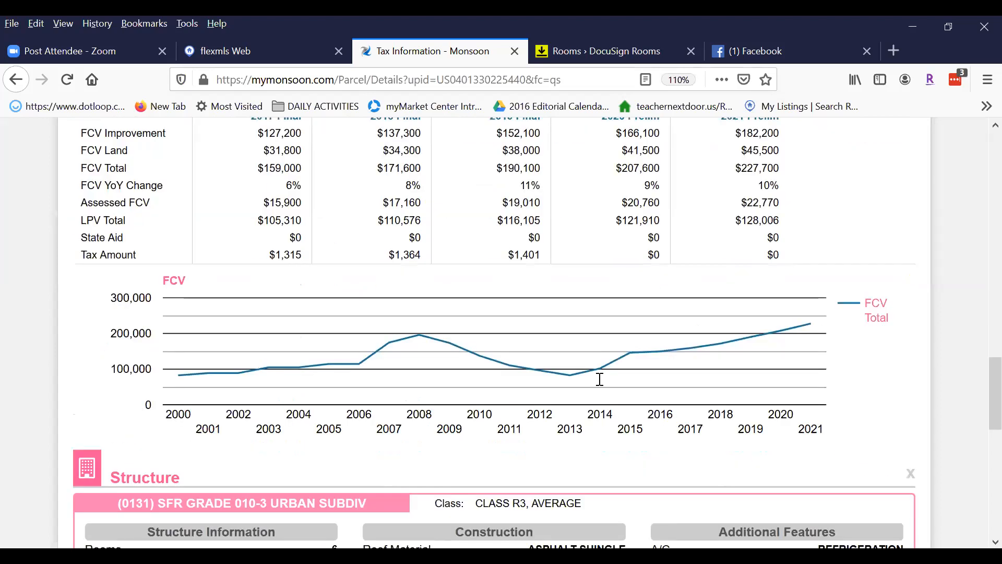
{"action": "scroll", "coordinate": [600, 379], "scroll_direction": "down", "scroll_amount": 5}
{"action": "scroll", "coordinate": [516, 390], "scroll_direction": "down", "scroll_amount": 3}
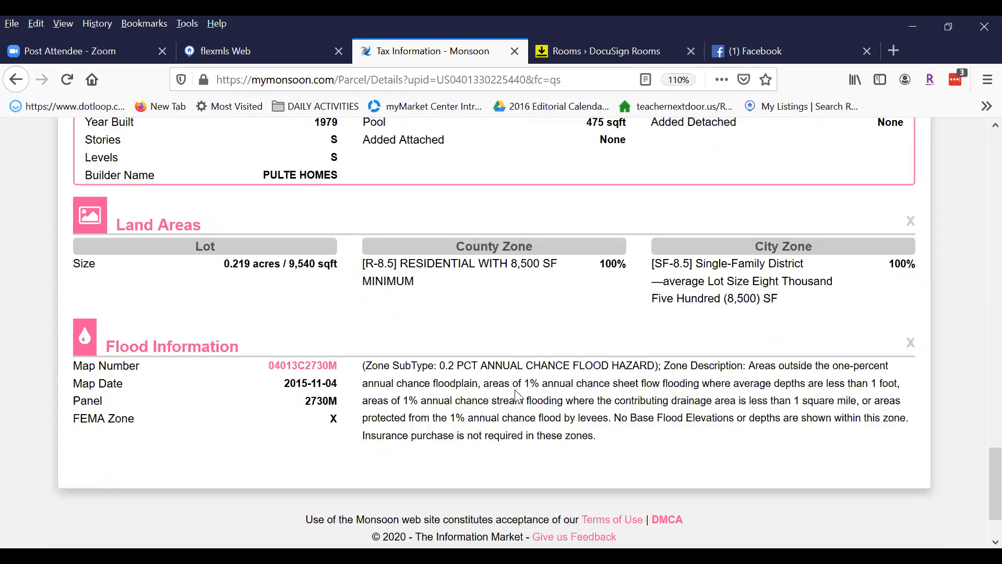
{"action": "scroll", "coordinate": [515, 396], "scroll_direction": "up", "scroll_amount": 5}
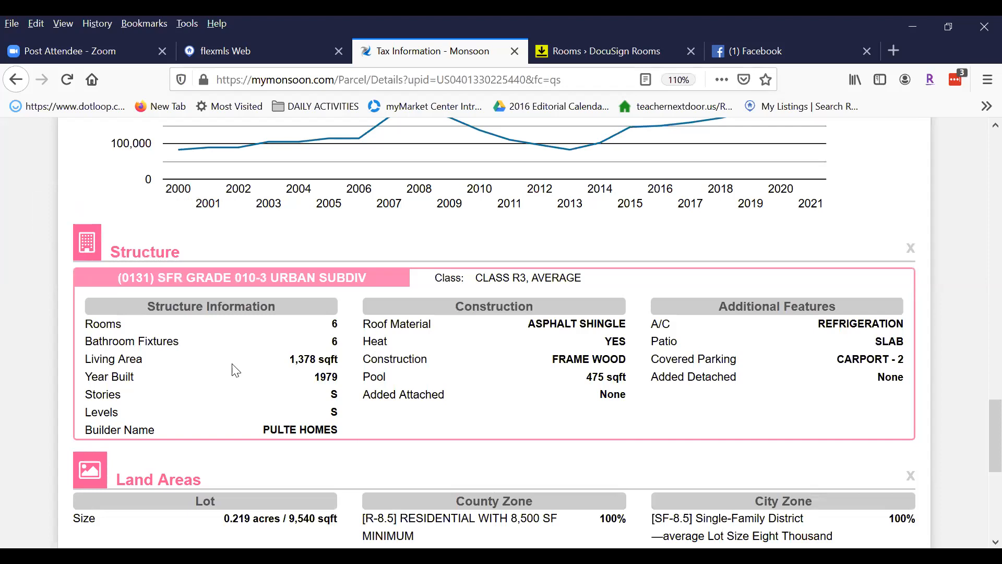
{"action": "left_click_drag", "start_coordinate": [284, 358], "coordinate": [340, 383]}
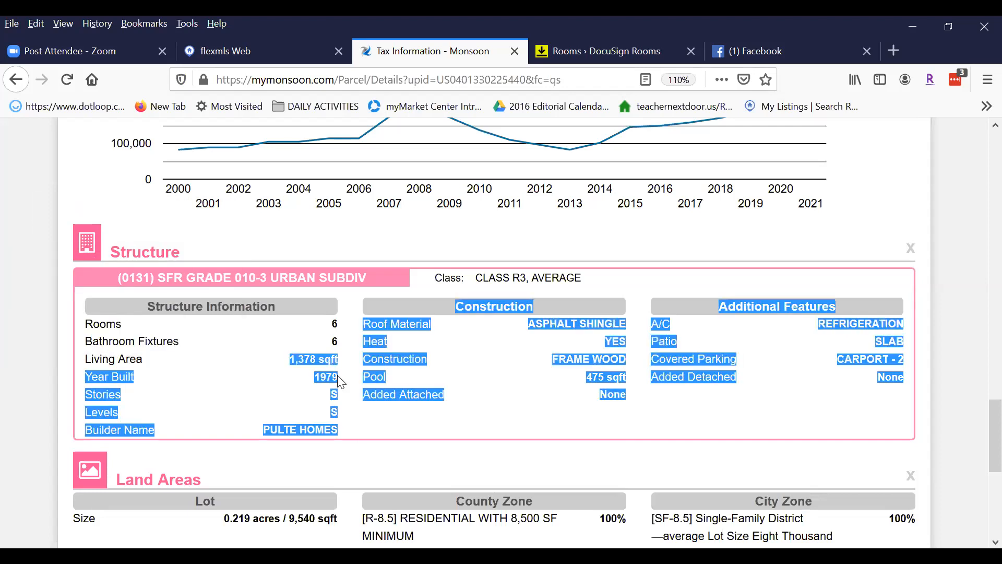
{"action": "left_click", "coordinate": [334, 380]}
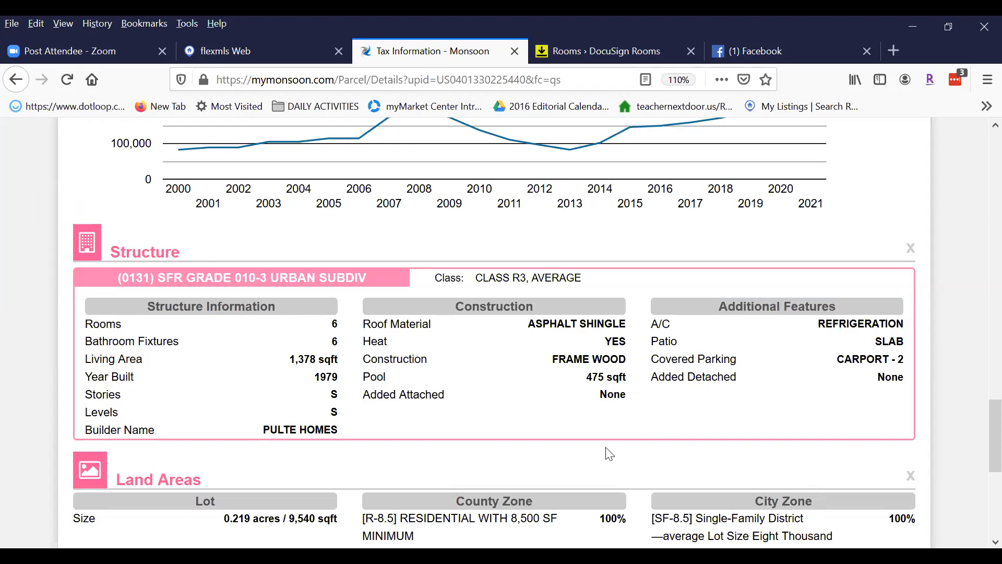
{"action": "scroll", "coordinate": [616, 444], "scroll_direction": "up", "scroll_amount": 20}
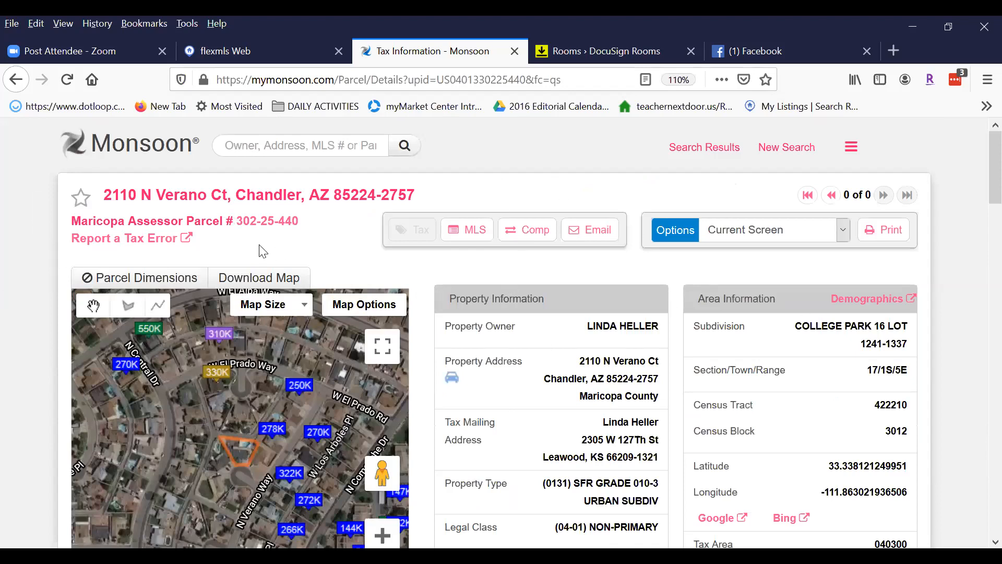
{"action": "left_click", "coordinate": [523, 232]}
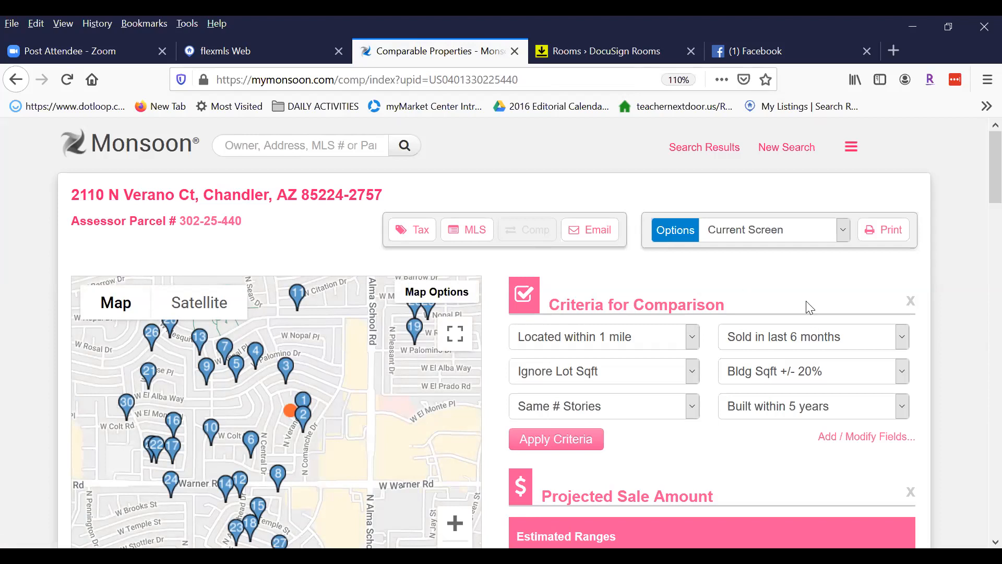
{"action": "scroll", "coordinate": [770, 272], "scroll_direction": "down", "scroll_amount": 3}
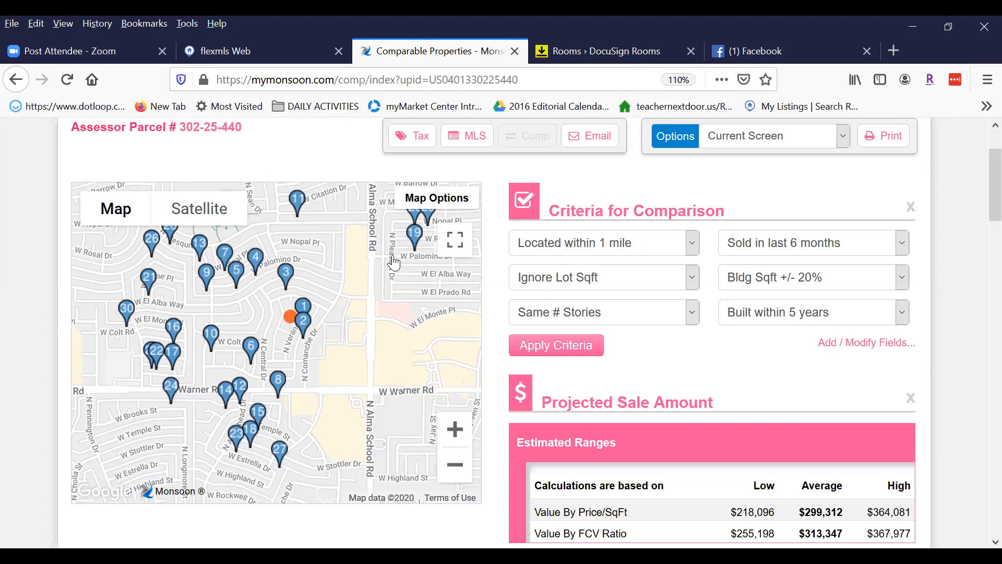
Apply comp criteria of 1/2 mile, sold in last 3 months, building sqft ±10%.
{"action": "left_click", "coordinate": [695, 243]}
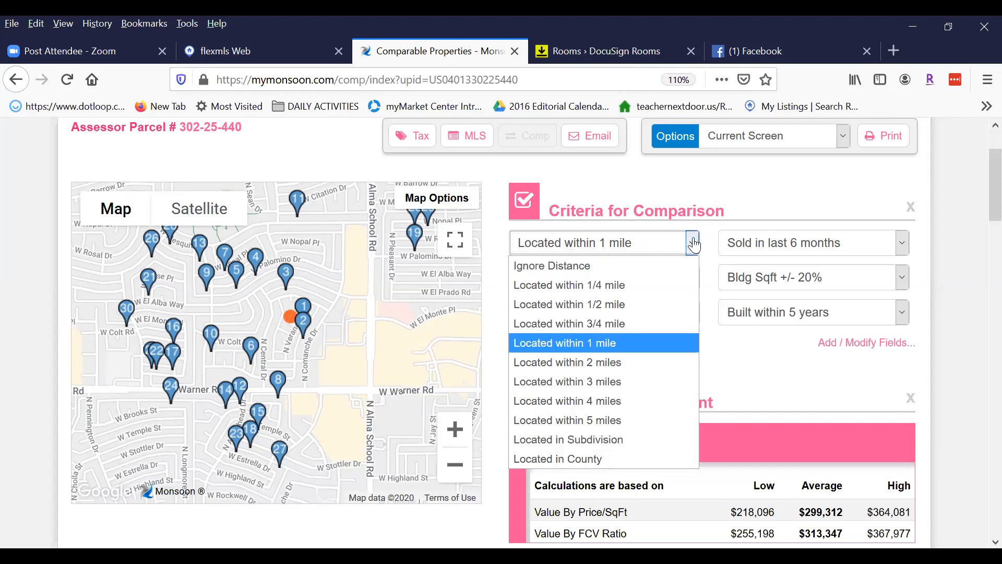
{"action": "left_click", "coordinate": [615, 305]}
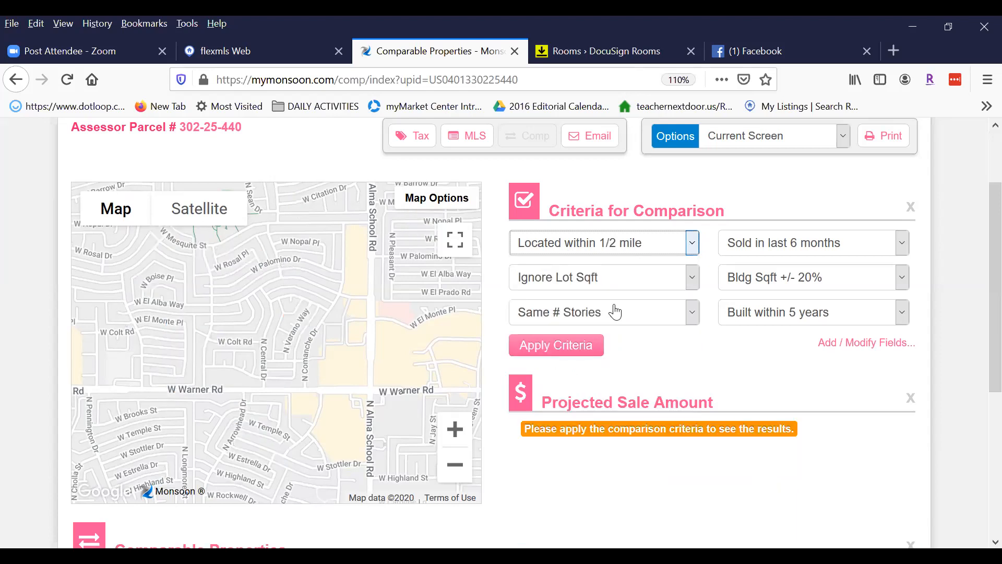
{"action": "left_click", "coordinate": [901, 244]}
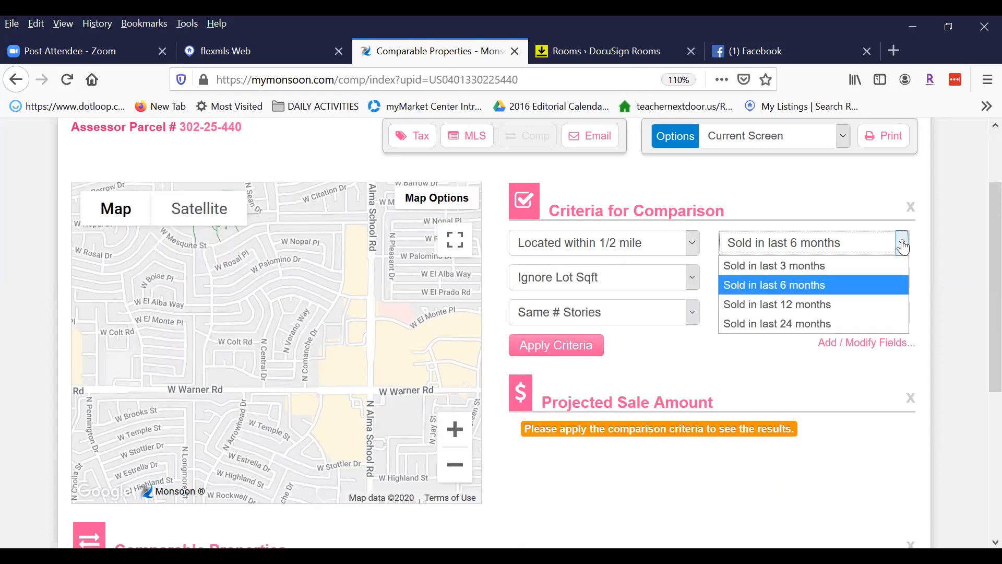
{"action": "left_click", "coordinate": [815, 271]}
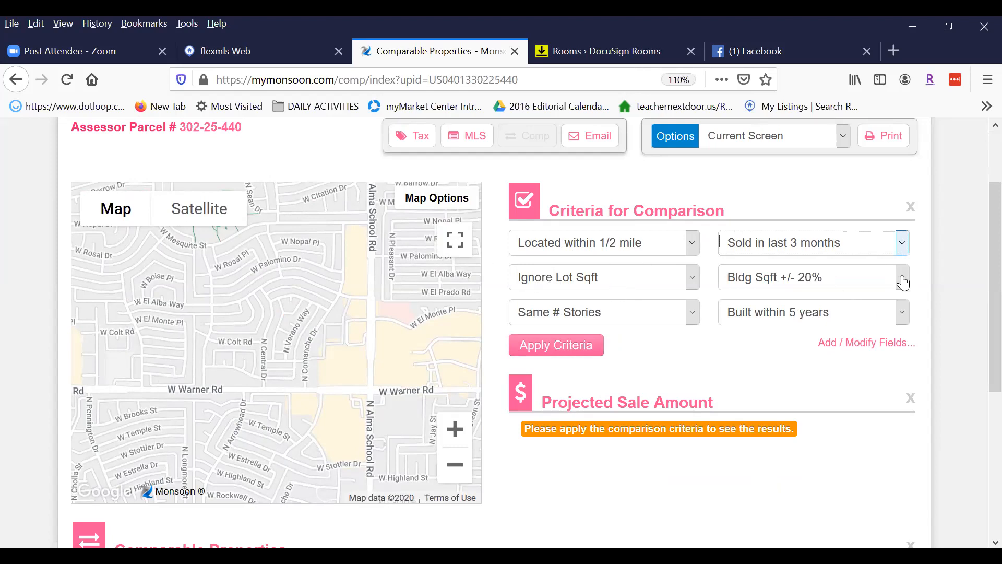
{"action": "left_click", "coordinate": [901, 277]}
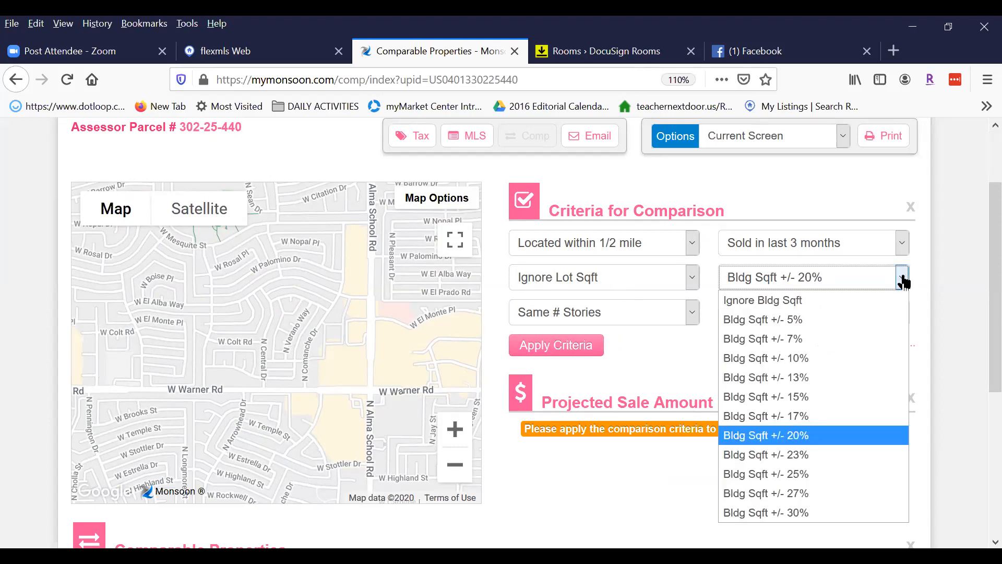
{"action": "left_click", "coordinate": [803, 358]}
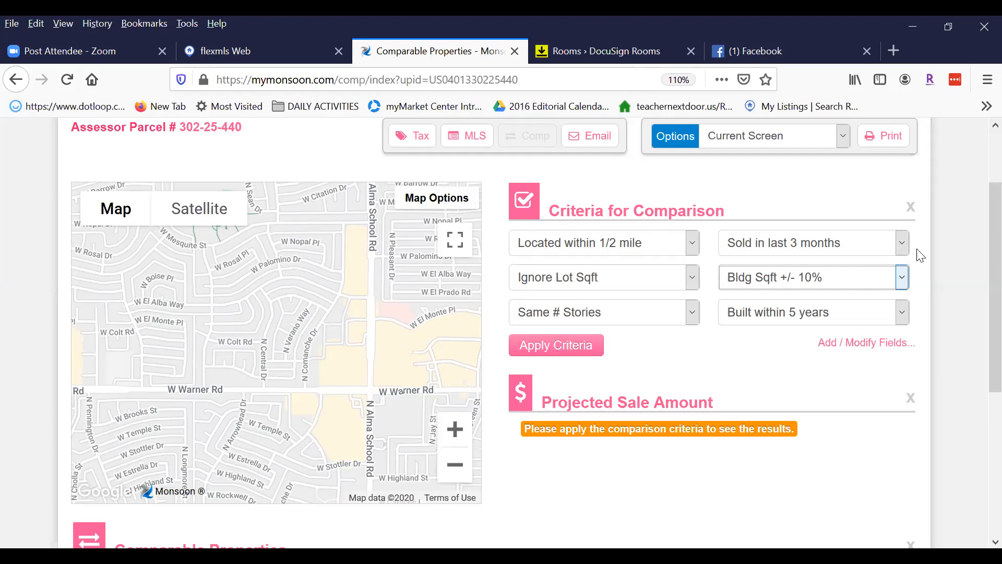
{"action": "left_click", "coordinate": [570, 346]}
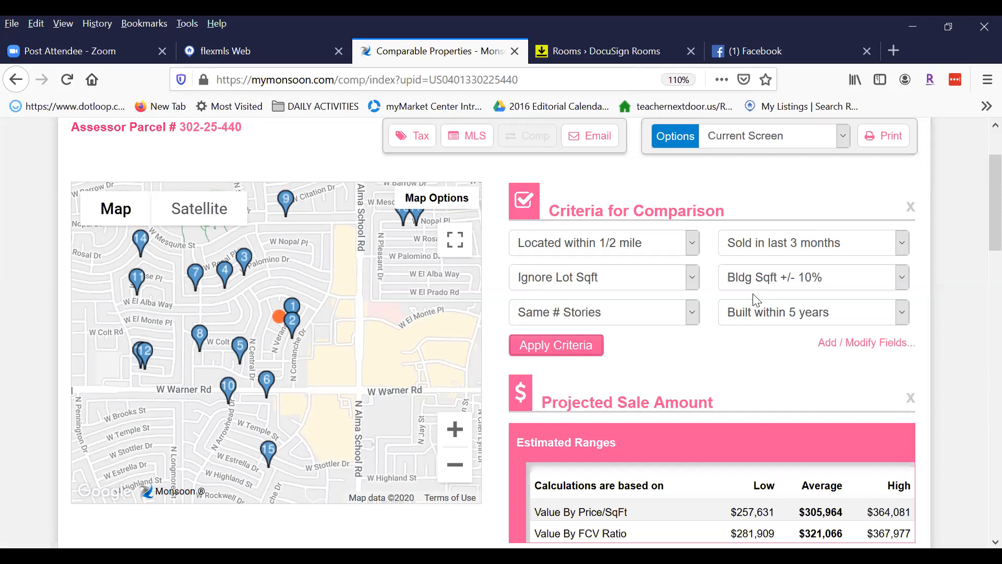
Apply a 1/4 mile distance limit and zoom out to see the seven comps.
{"action": "left_click", "coordinate": [693, 244]}
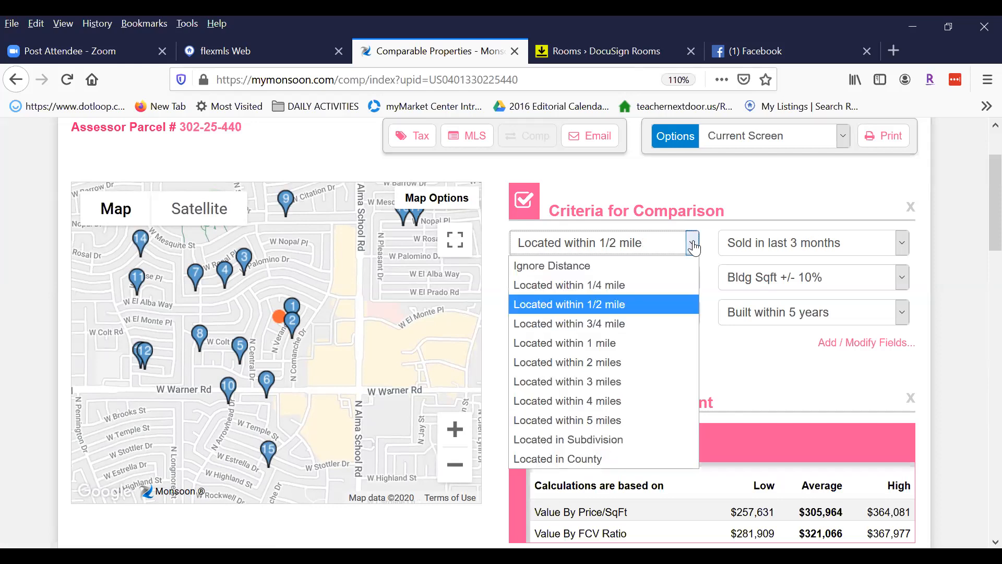
{"action": "left_click", "coordinate": [637, 287]}
{"action": "left_click", "coordinate": [557, 346]}
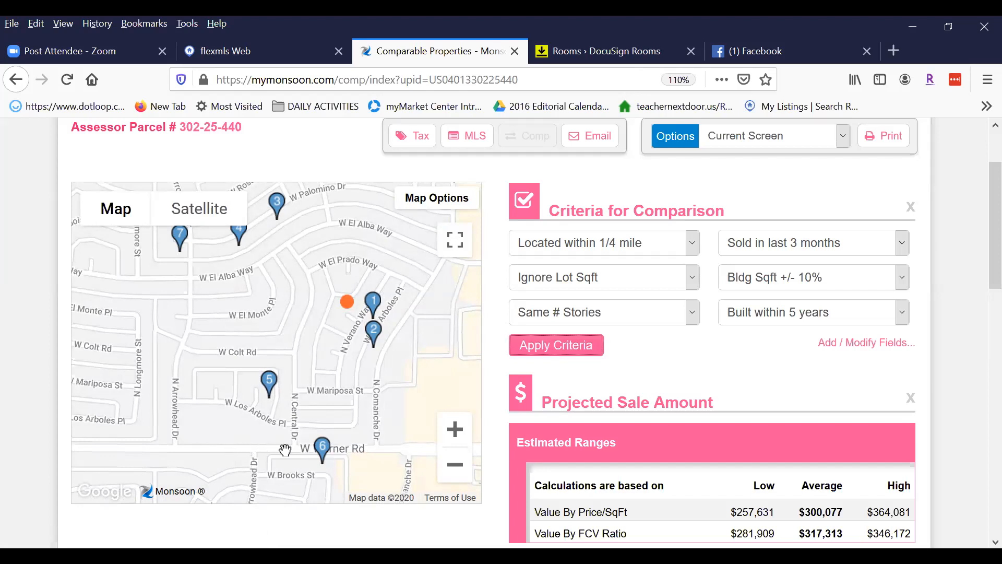
{"action": "left_click", "coordinate": [454, 464]}
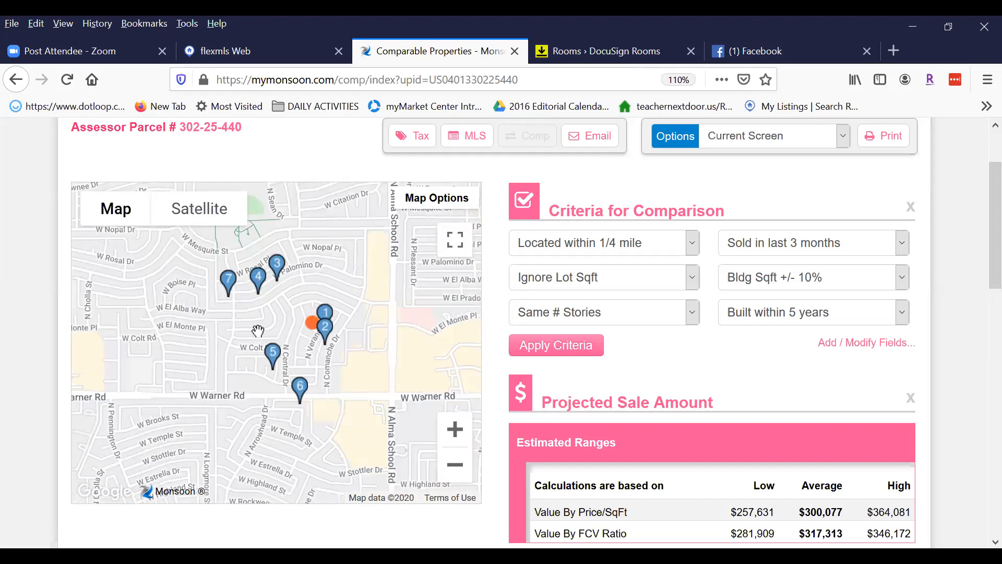
{"action": "left_click_drag", "start_coordinate": [330, 353], "coordinate": [331, 365]}
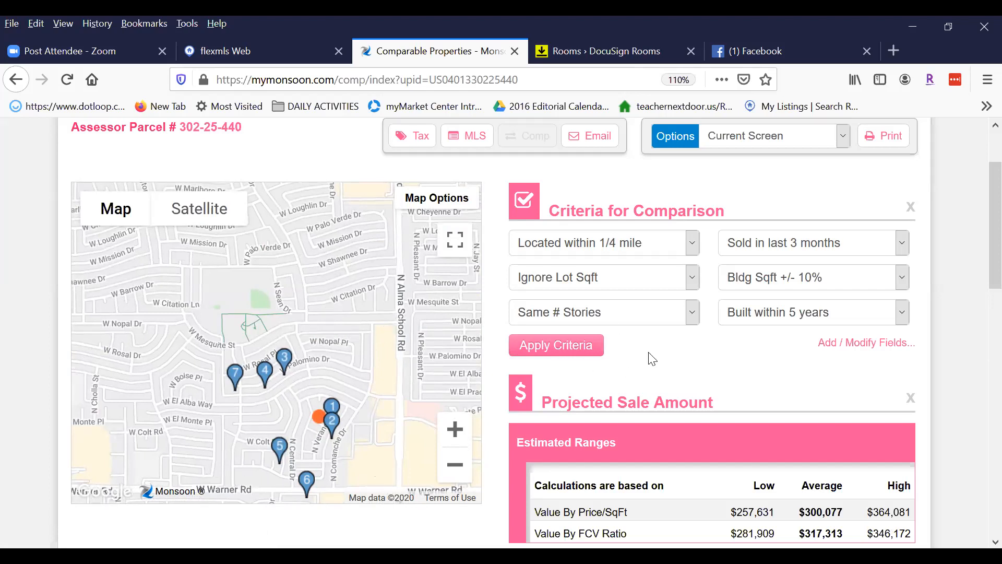
Uncheck comp 6 in the Comparable Properties table.
{"action": "scroll", "coordinate": [979, 180], "scroll_direction": "down", "scroll_amount": 3}
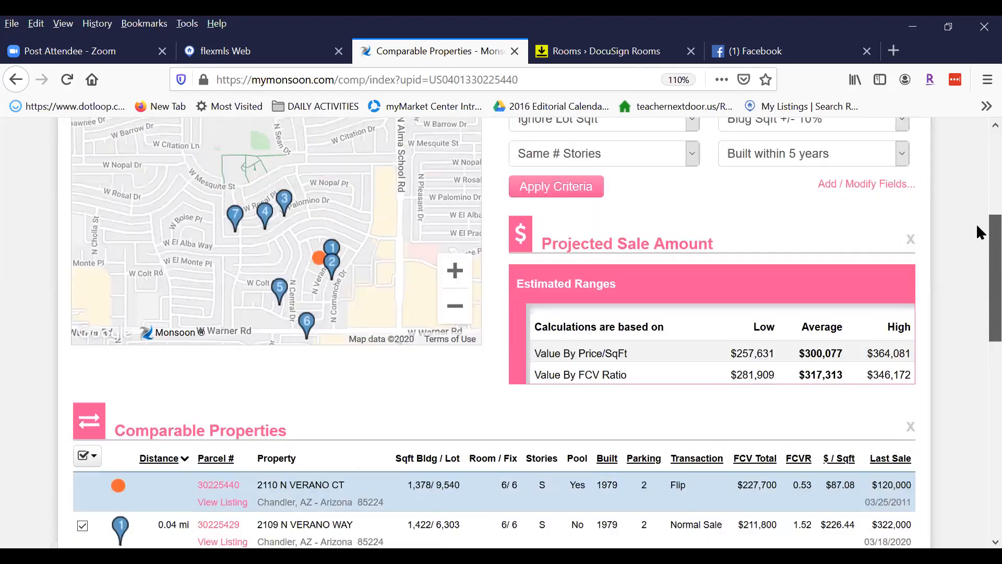
{"action": "mouse_move", "coordinate": [977, 227]}
{"action": "left_mouse_down"}
{"action": "mouse_move", "coordinate": [977, 196]}
{"action": "mouse_move", "coordinate": [977, 339]}
{"action": "mouse_move", "coordinate": [976, 216]}
{"action": "left_mouse_up"}
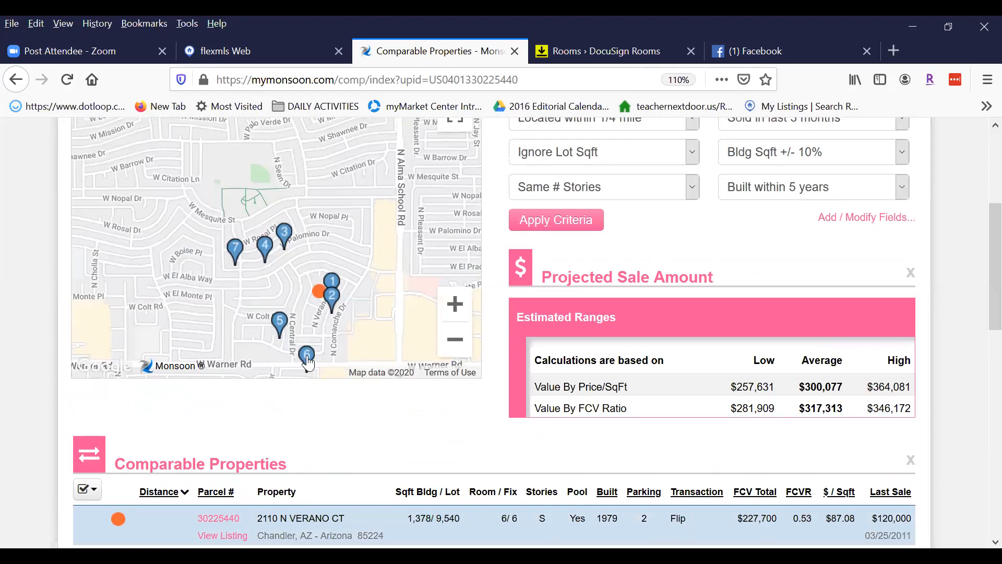
{"action": "left_click_drag", "start_coordinate": [977, 220], "coordinate": [977, 350]}
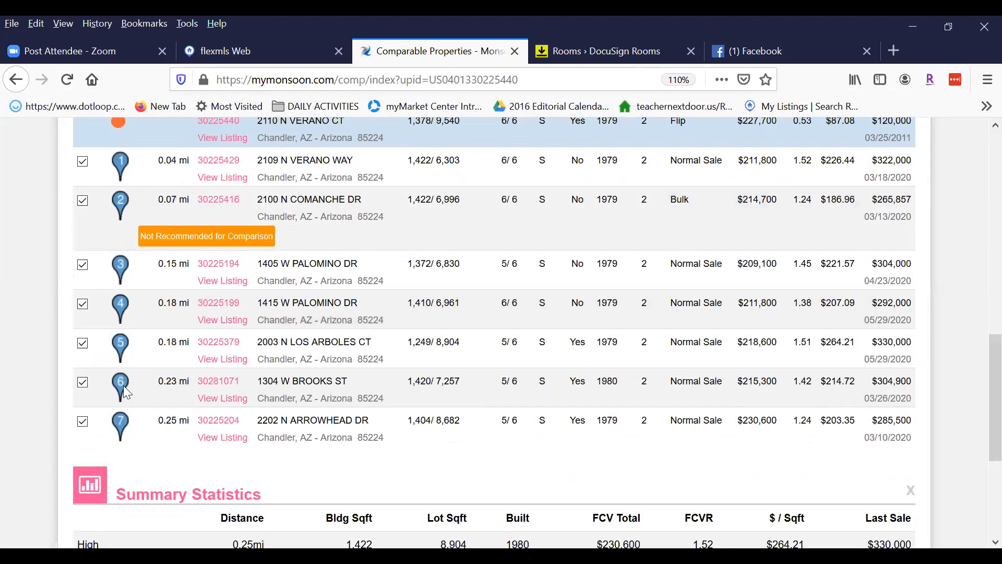
{"action": "left_click", "coordinate": [82, 385]}
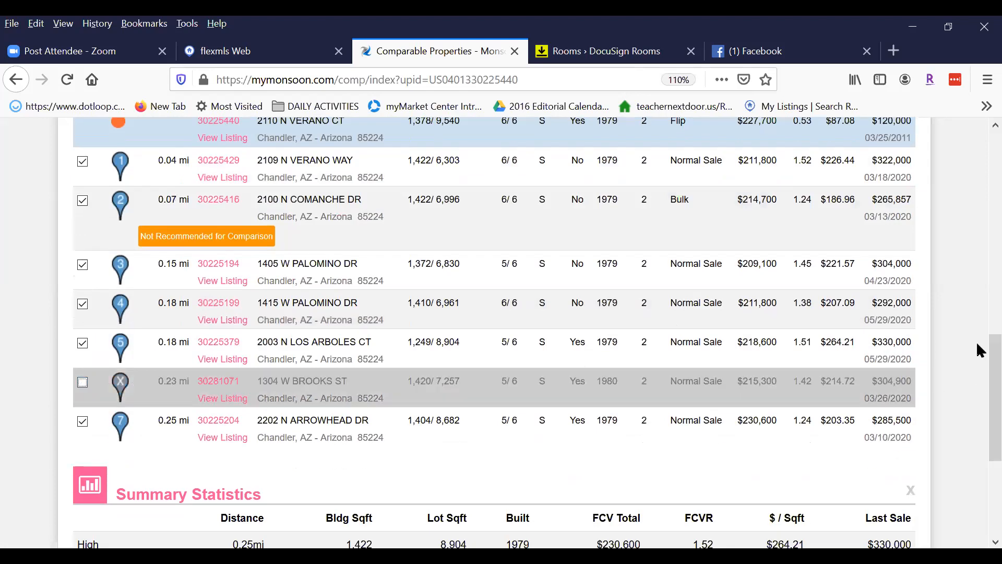
{"action": "scroll", "coordinate": [979, 387], "scroll_direction": "up", "scroll_amount": 2}
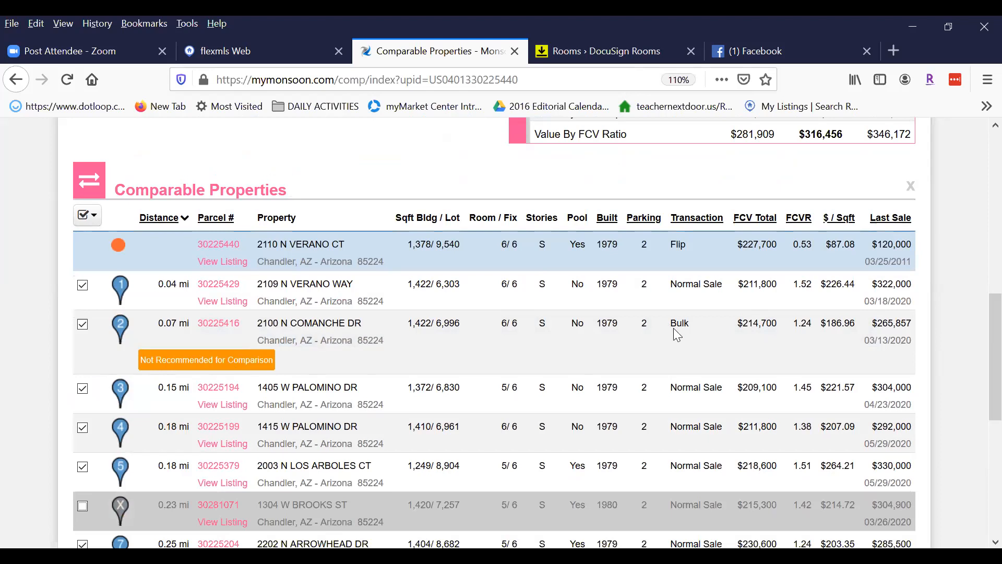
{"action": "left_click_drag", "start_coordinate": [671, 324], "coordinate": [694, 324]}
{"action": "left_click", "coordinate": [83, 328]}
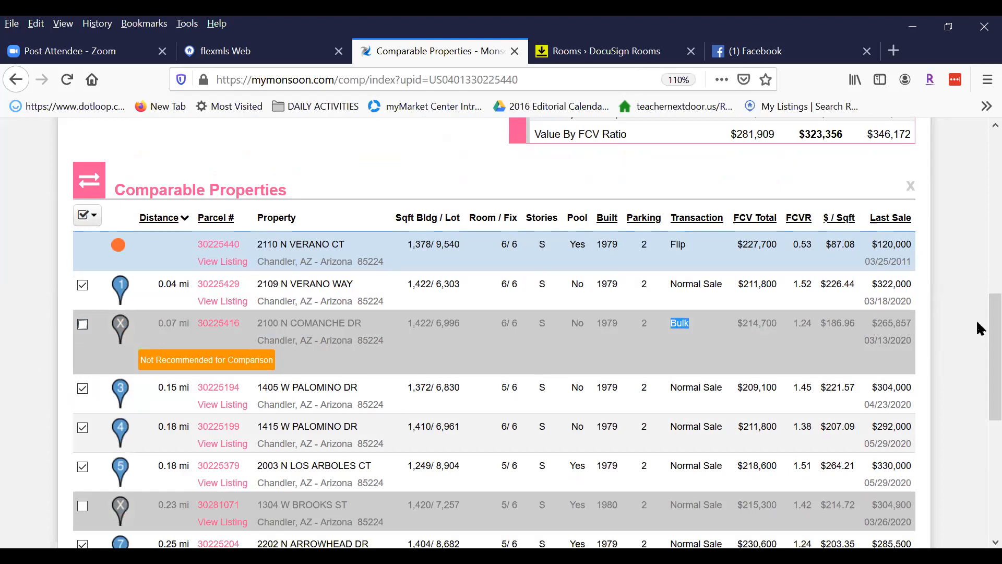
{"action": "scroll", "coordinate": [976, 343], "scroll_direction": "down", "scroll_amount": 3}
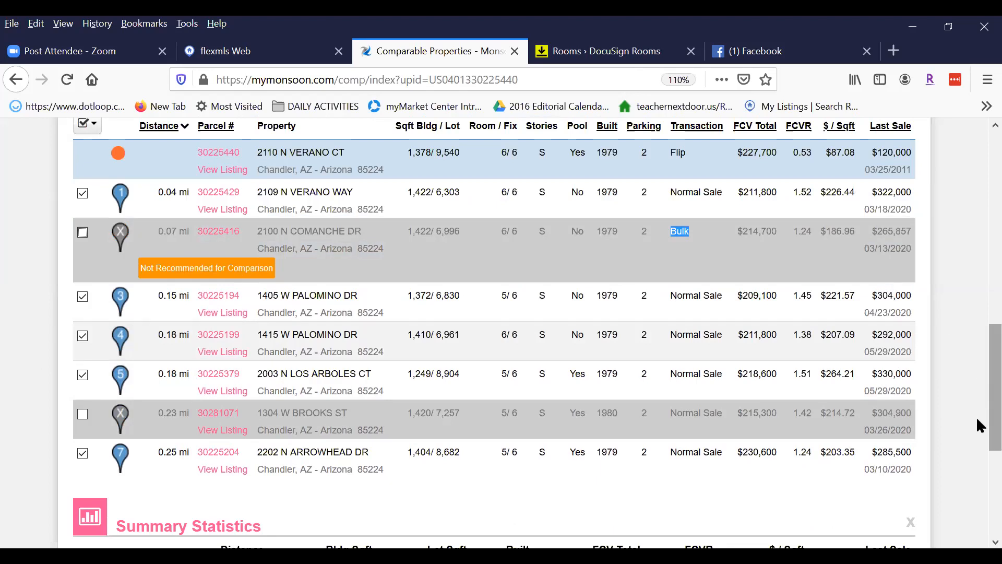
{"action": "scroll", "coordinate": [976, 377], "scroll_direction": "up", "scroll_amount": 4}
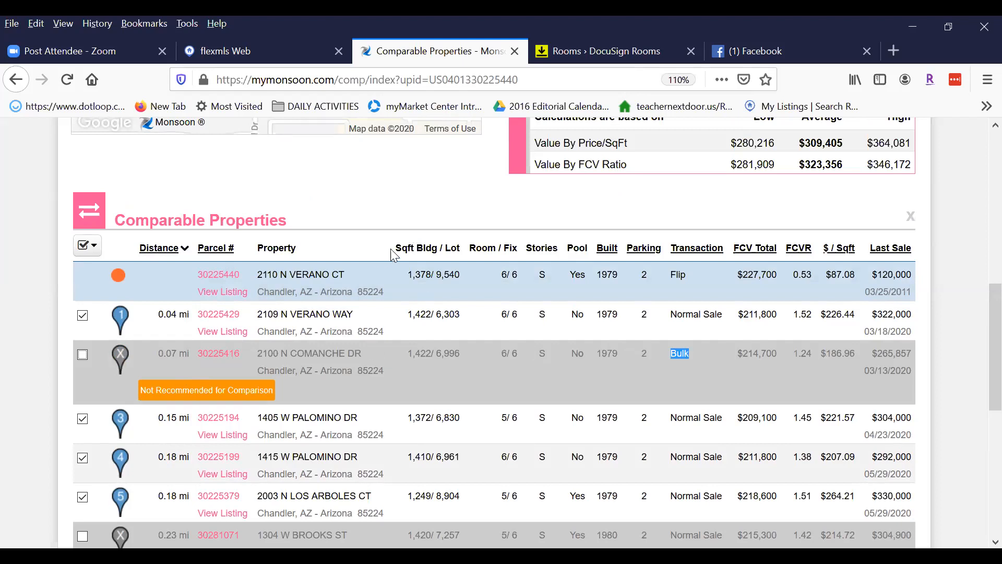
{"action": "left_click_drag", "start_coordinate": [398, 248], "coordinate": [458, 248]}
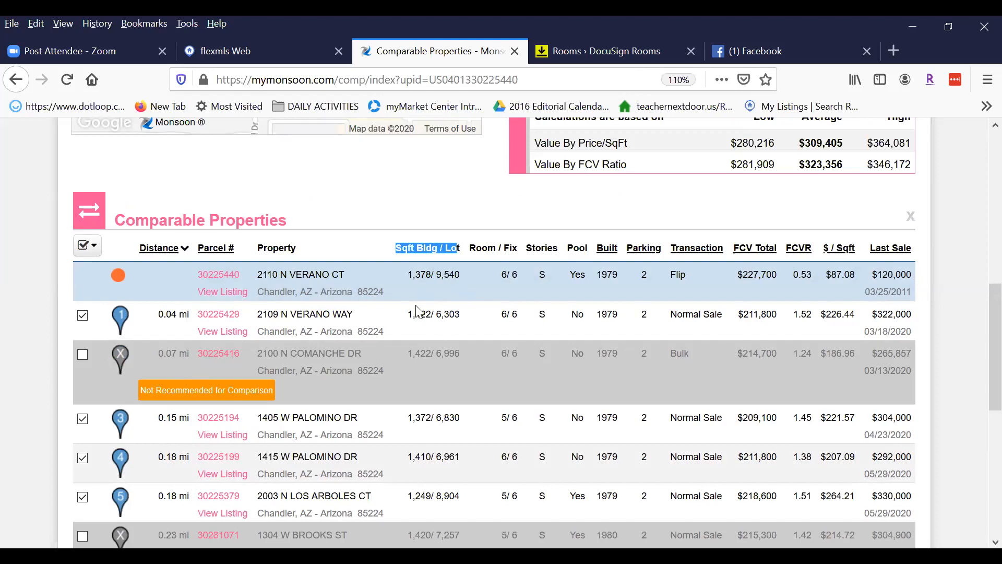
{"action": "left_click_drag", "start_coordinate": [262, 277], "coordinate": [365, 277]}
{"action": "left_click", "coordinate": [469, 276]}
{"action": "scroll", "coordinate": [976, 303], "scroll_direction": "down", "scroll_amount": 3}
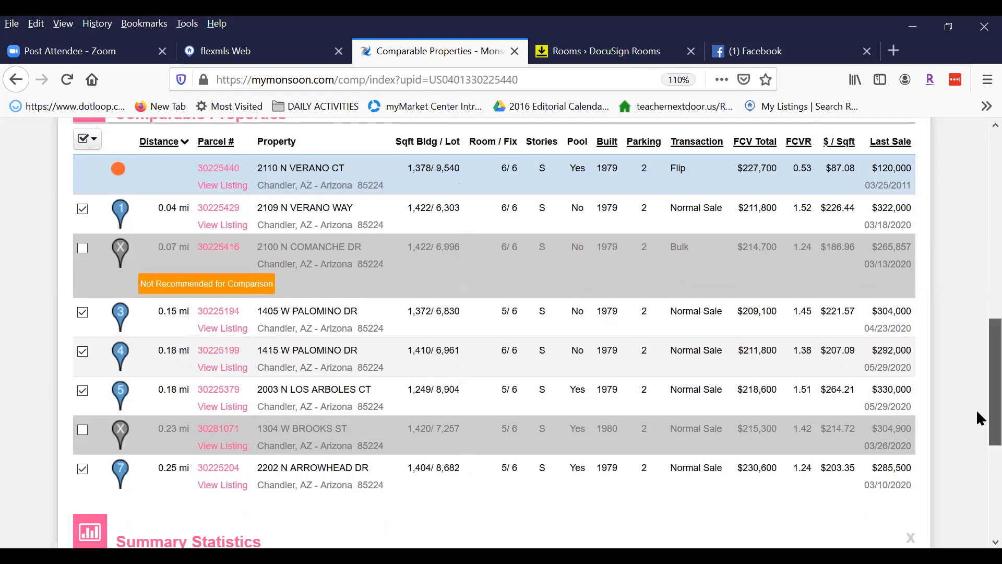
{"action": "scroll", "coordinate": [977, 410], "scroll_direction": "up", "scroll_amount": 1}
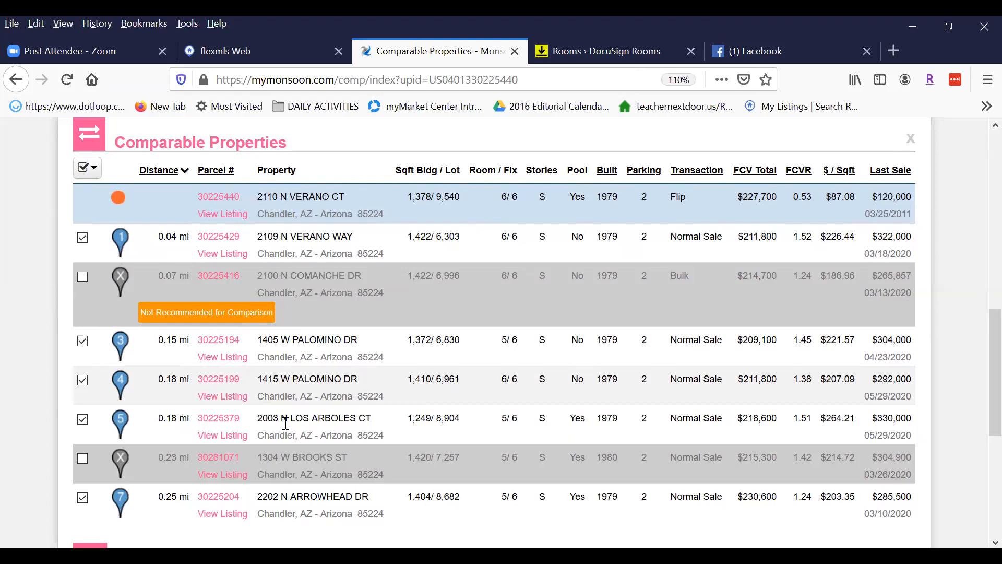
{"action": "left_click_drag", "start_coordinate": [303, 418], "coordinate": [386, 435]}
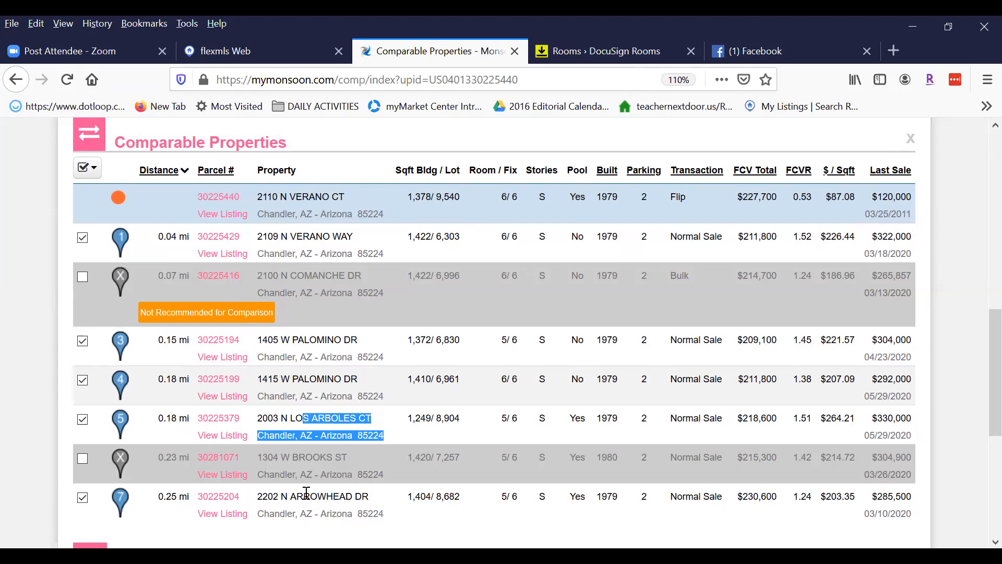
{"action": "left_click", "coordinate": [308, 497]}
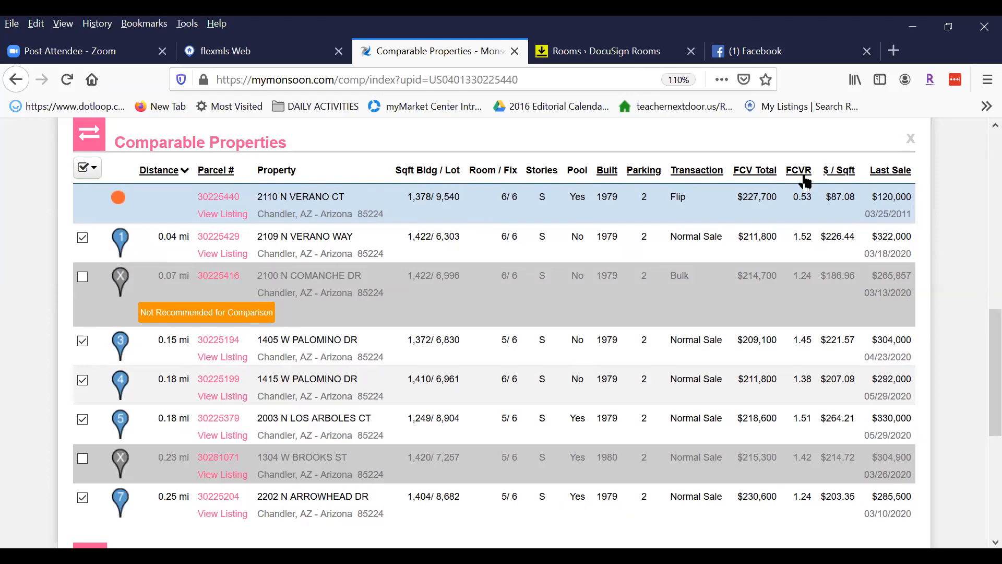
{"action": "scroll", "coordinate": [979, 363], "scroll_direction": "up", "scroll_amount": 2}
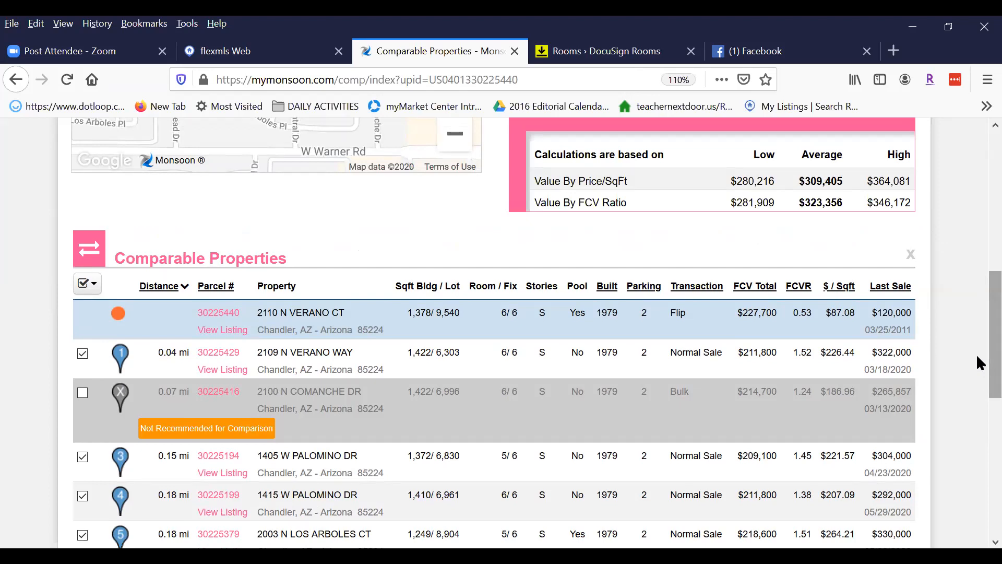
Choose Comp Summary Report from the report Options list.
{"action": "left_click_drag", "start_coordinate": [980, 345], "coordinate": [976, 202]}
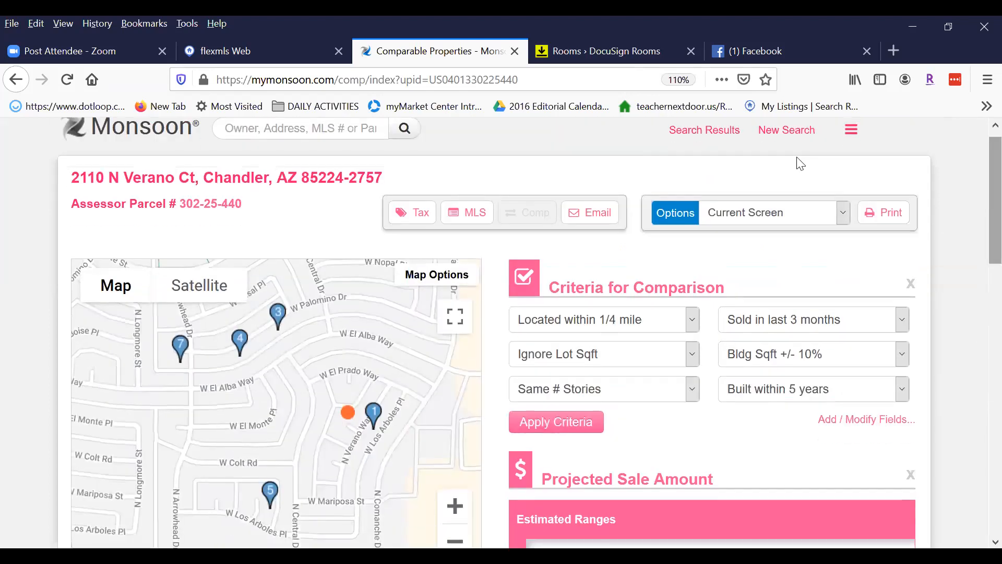
{"action": "left_click", "coordinate": [842, 215]}
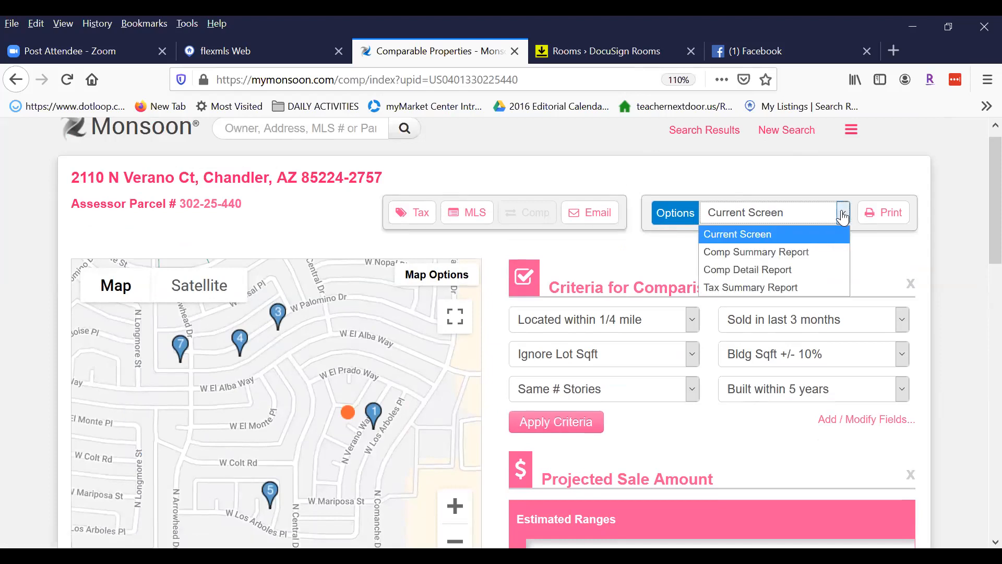
{"action": "left_click", "coordinate": [755, 253]}
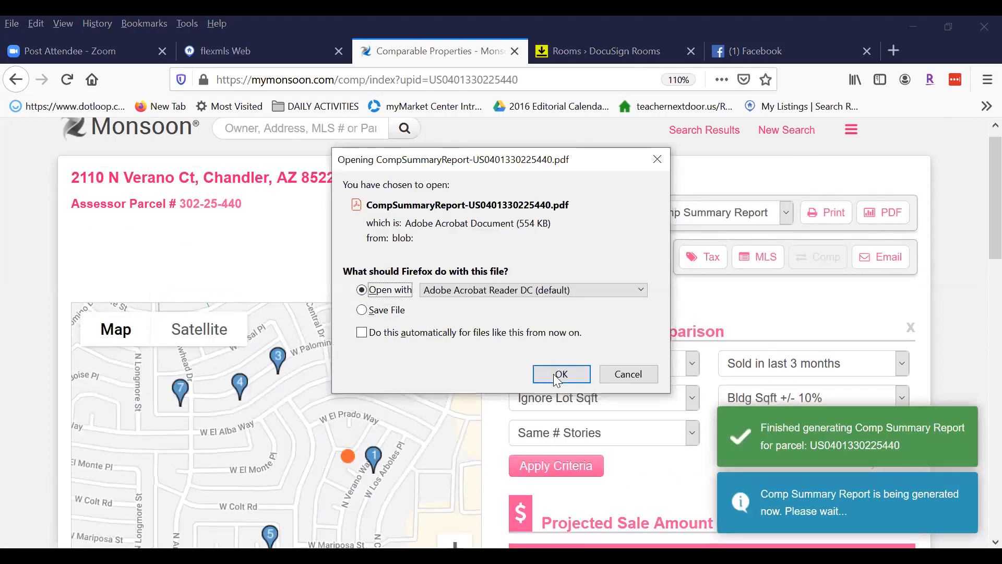
Accept opening the downloaded comp summary PDF in Adobe Acrobat Reader DC.
{"action": "left_click", "coordinate": [554, 370]}
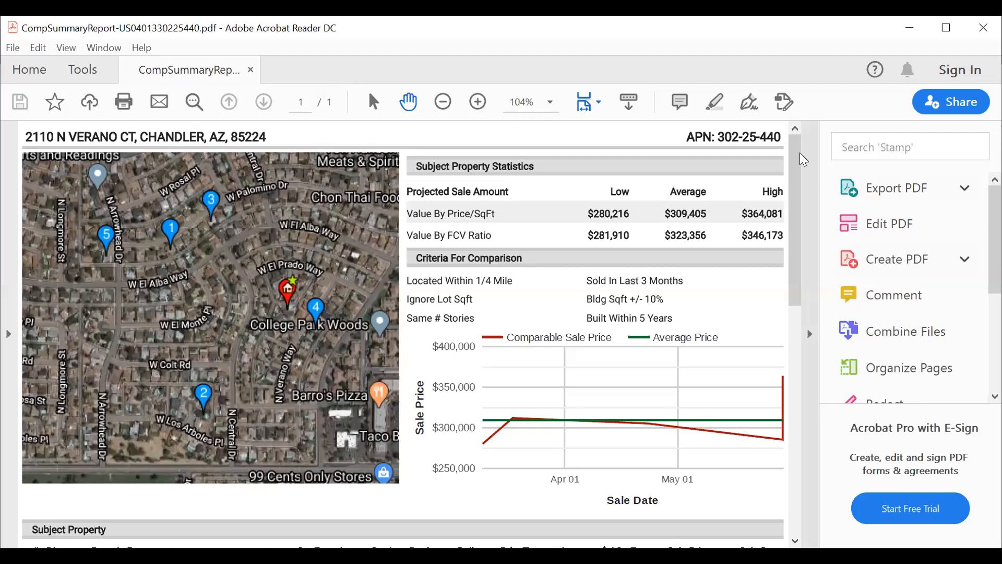
Scroll through the comp summary PDF down to its Additional Info table.
{"action": "mouse_move", "coordinate": [794, 154]}
{"action": "left_mouse_down"}
{"action": "mouse_move", "coordinate": [797, 451]}
{"action": "mouse_move", "coordinate": [796, 135]}
{"action": "left_mouse_up"}
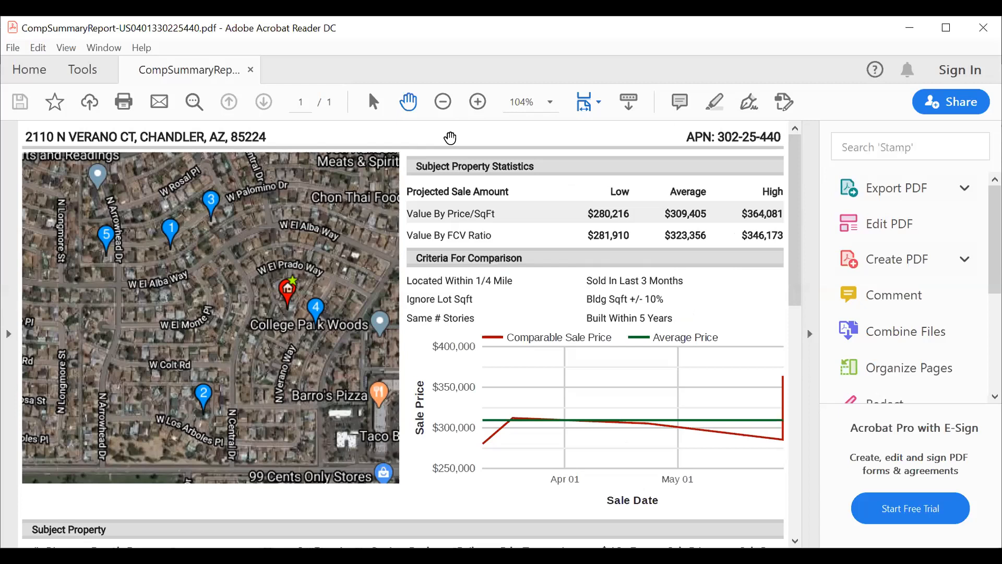
{"action": "scroll", "coordinate": [799, 225], "scroll_direction": "down", "scroll_amount": 2}
{"action": "left_click_drag", "start_coordinate": [799, 225], "coordinate": [807, 132]}
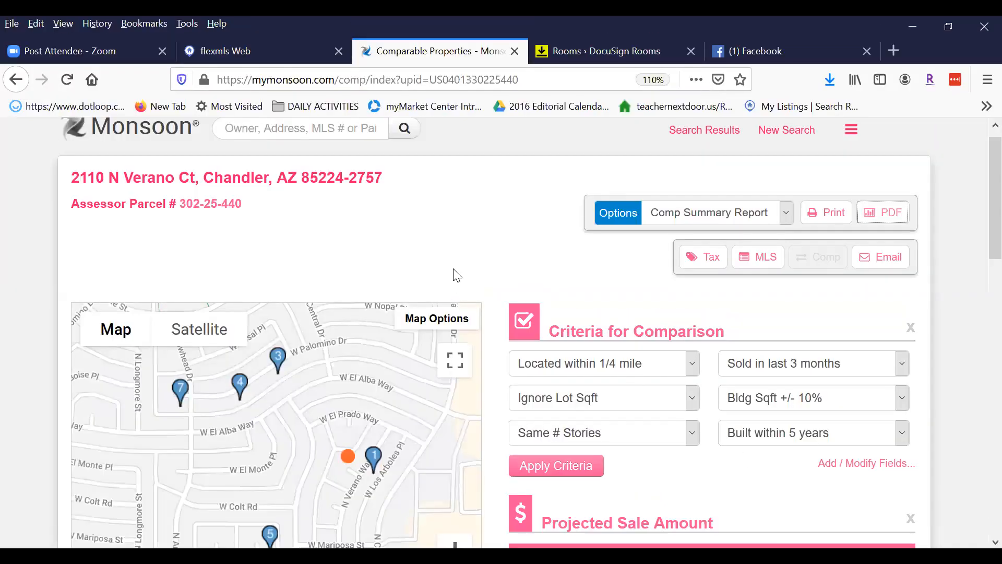
Review the comp page, highlighting the subject property's full address.
{"action": "scroll", "coordinate": [980, 198], "scroll_direction": "down", "scroll_amount": 3}
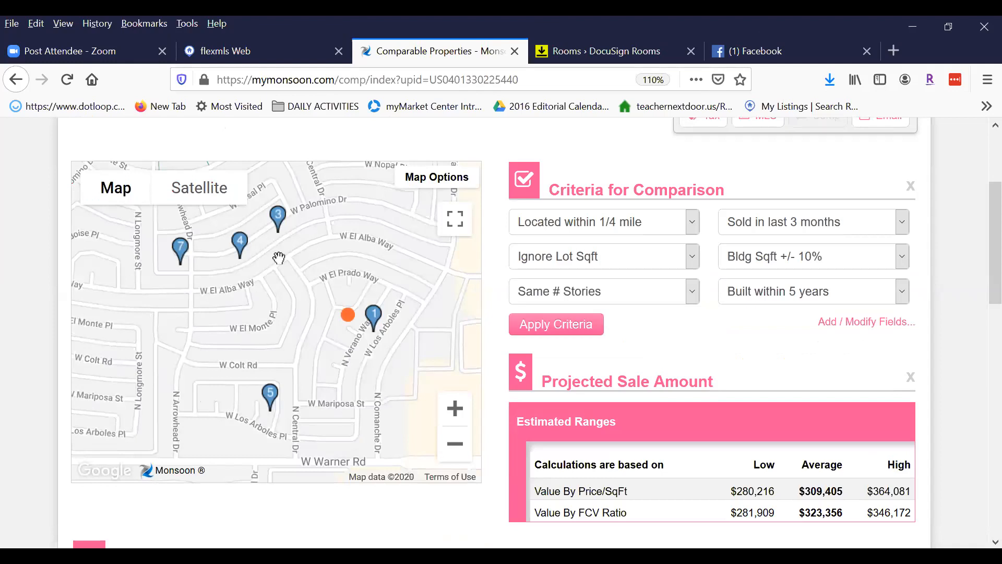
{"action": "scroll", "coordinate": [976, 251], "scroll_direction": "up", "scroll_amount": 3}
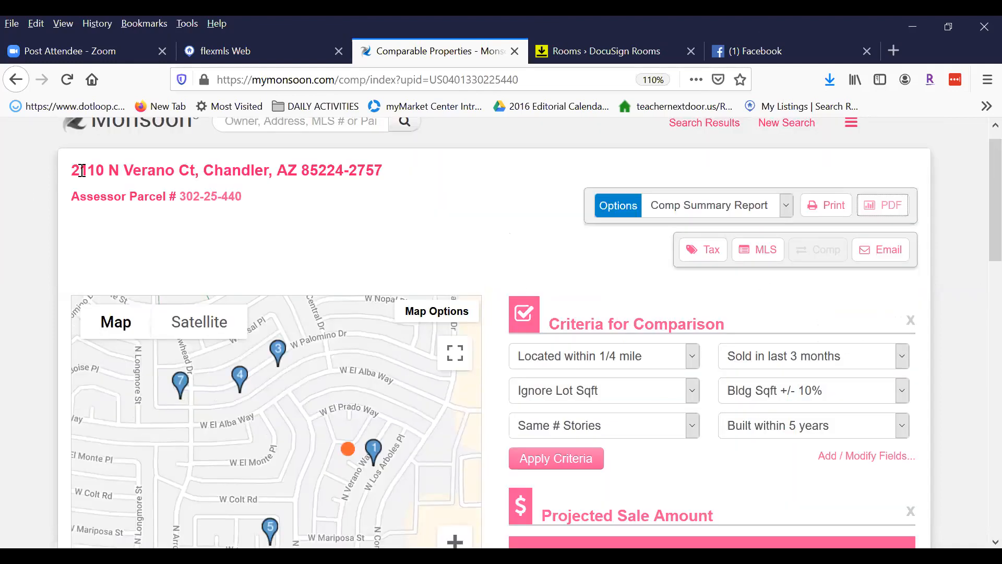
{"action": "left_click_drag", "start_coordinate": [71, 170], "coordinate": [393, 179]}
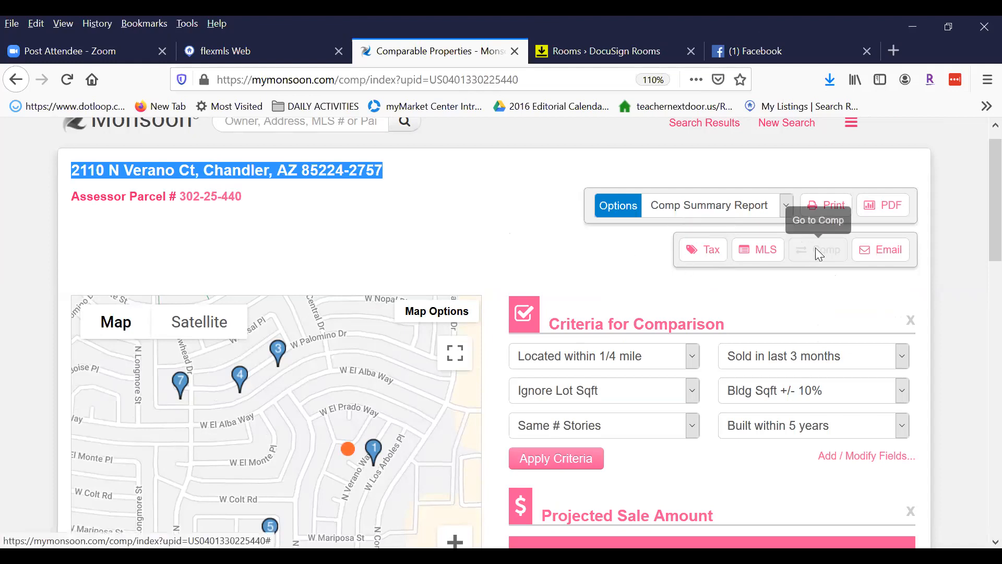
{"action": "scroll", "coordinate": [691, 265], "scroll_direction": "down", "scroll_amount": 2}
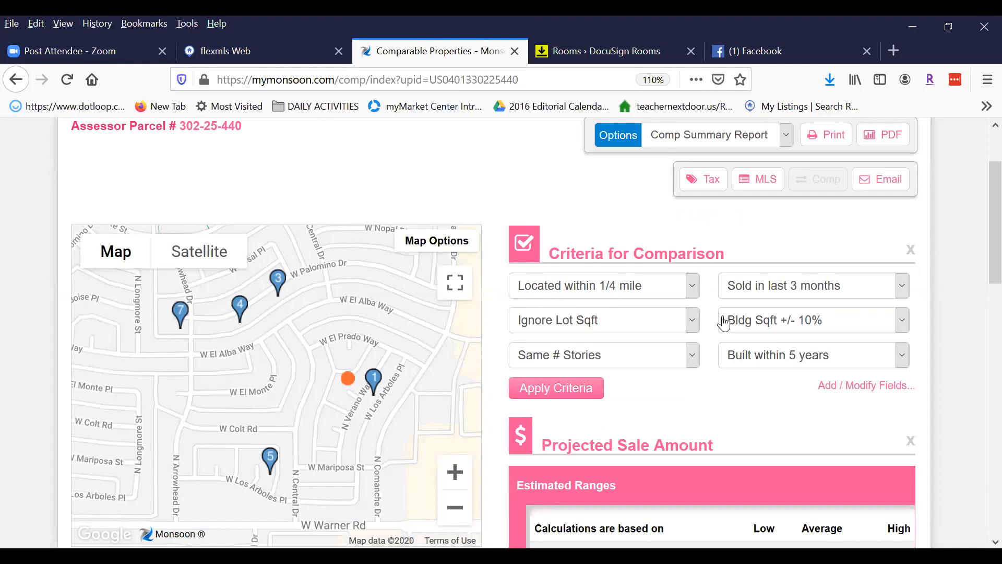
{"action": "scroll", "coordinate": [634, 327], "scroll_direction": "down", "scroll_amount": 3}
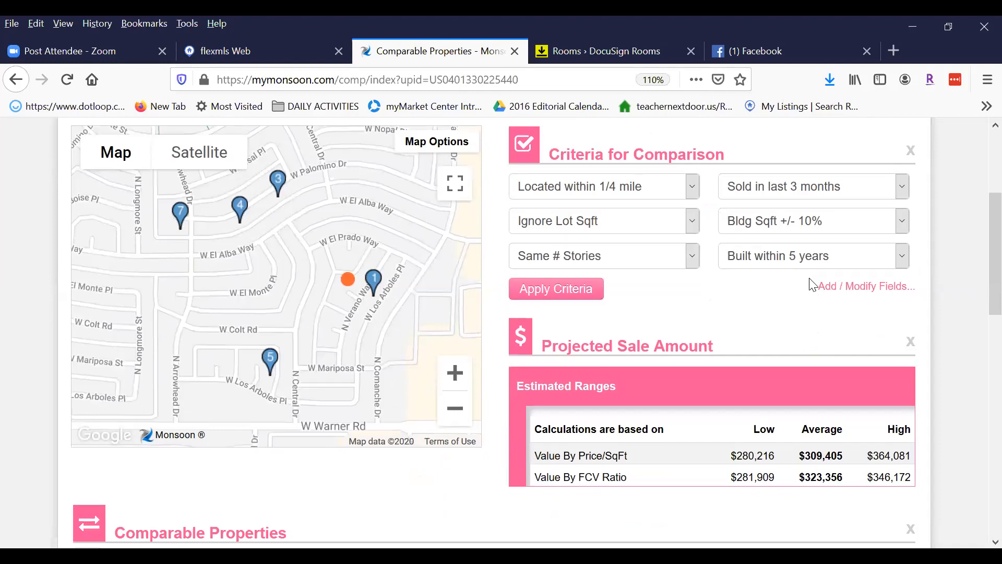
{"action": "scroll", "coordinate": [783, 340], "scroll_direction": "down", "scroll_amount": 10}
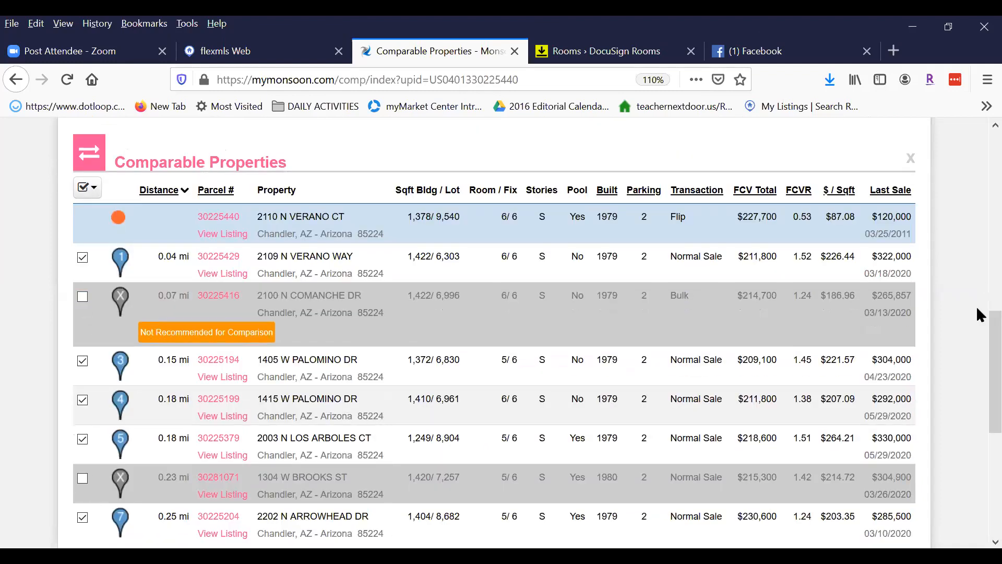
{"action": "scroll", "coordinate": [976, 327], "scroll_direction": "down", "scroll_amount": 3}
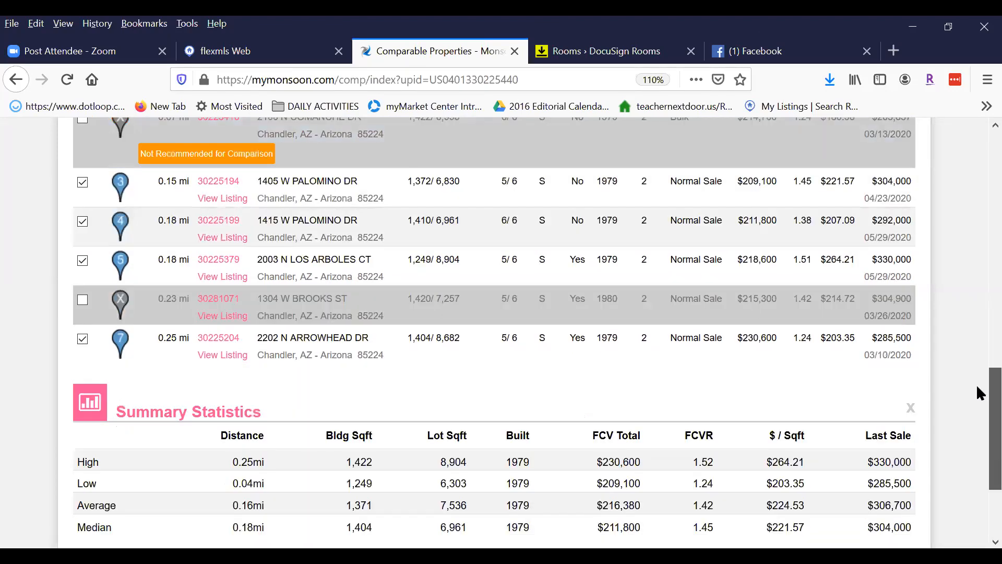
{"action": "scroll", "coordinate": [976, 384], "scroll_direction": "up", "scroll_amount": 12}
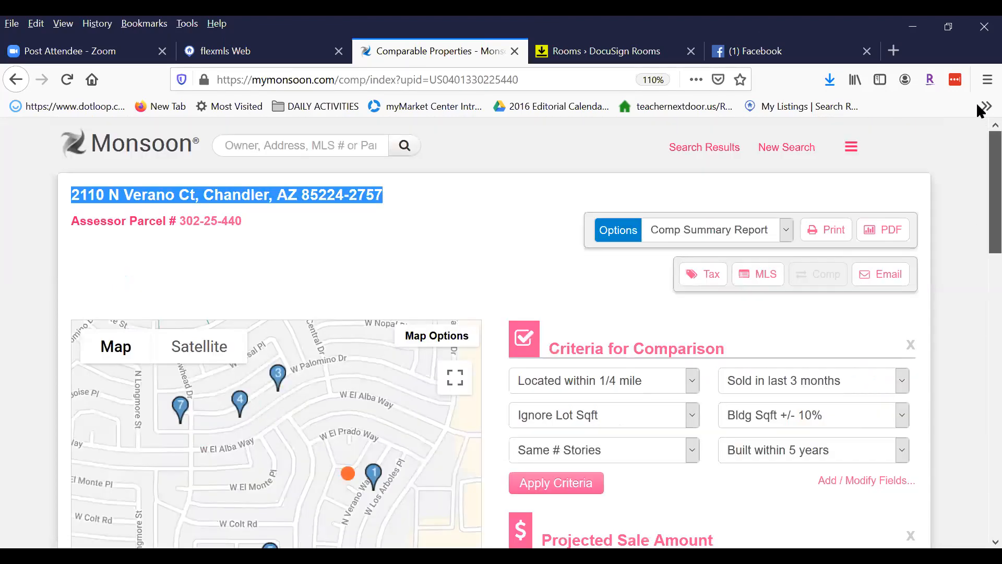
Export the Comp Summary Report as PDF again and scroll to Additional Info.
{"action": "left_click", "coordinate": [787, 232]}
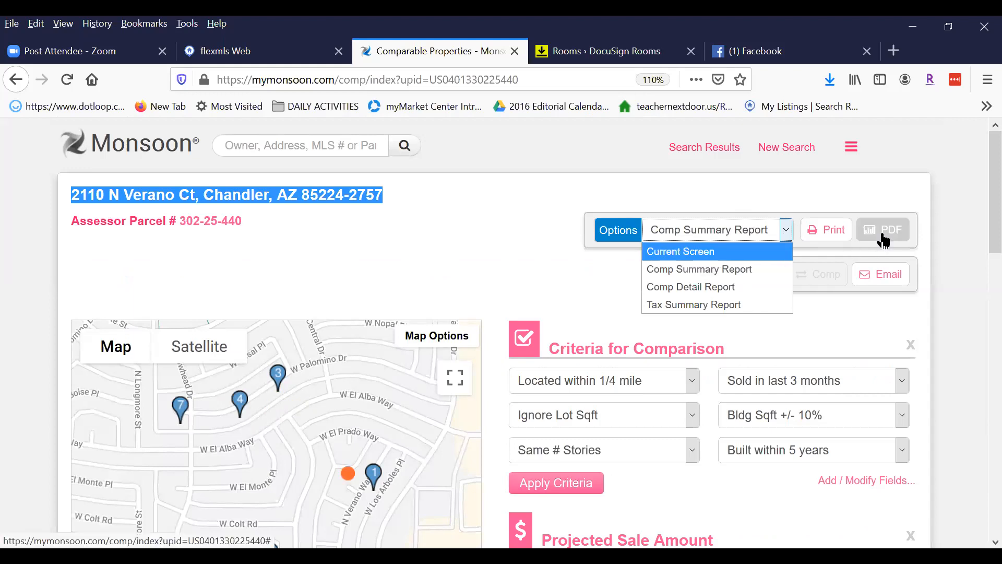
{"action": "left_click", "coordinate": [786, 180]}
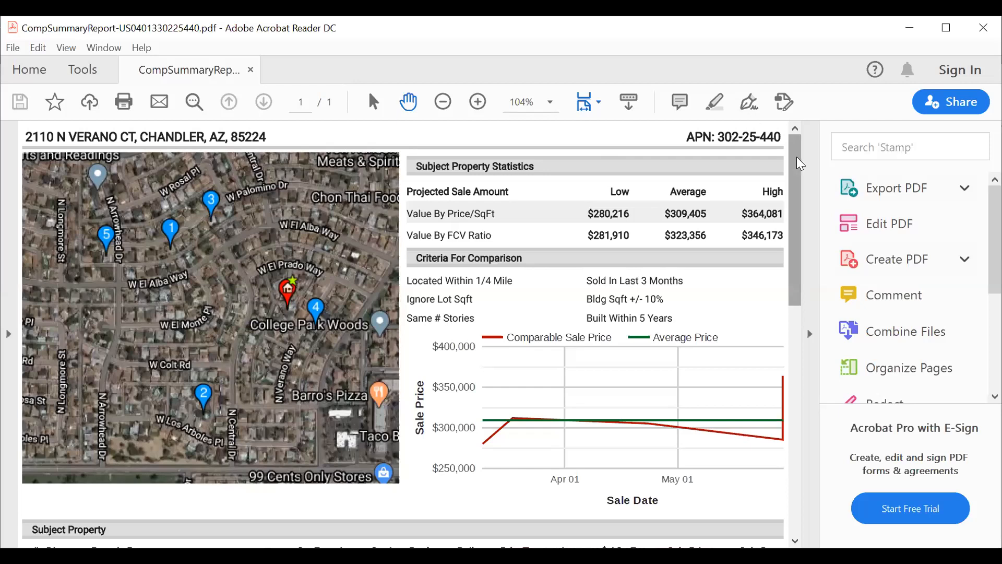
{"action": "left_click_drag", "start_coordinate": [800, 164], "coordinate": [791, 391]}
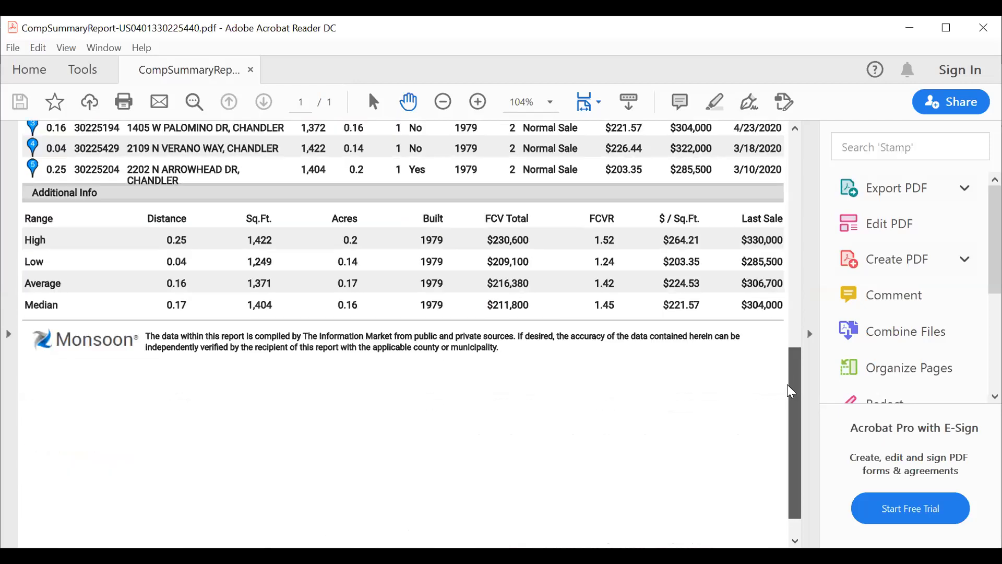
Return the Comp Summary Report PDF to its top, then bring back the flexmls Web dashboard.
{"action": "left_click", "coordinate": [794, 176]}
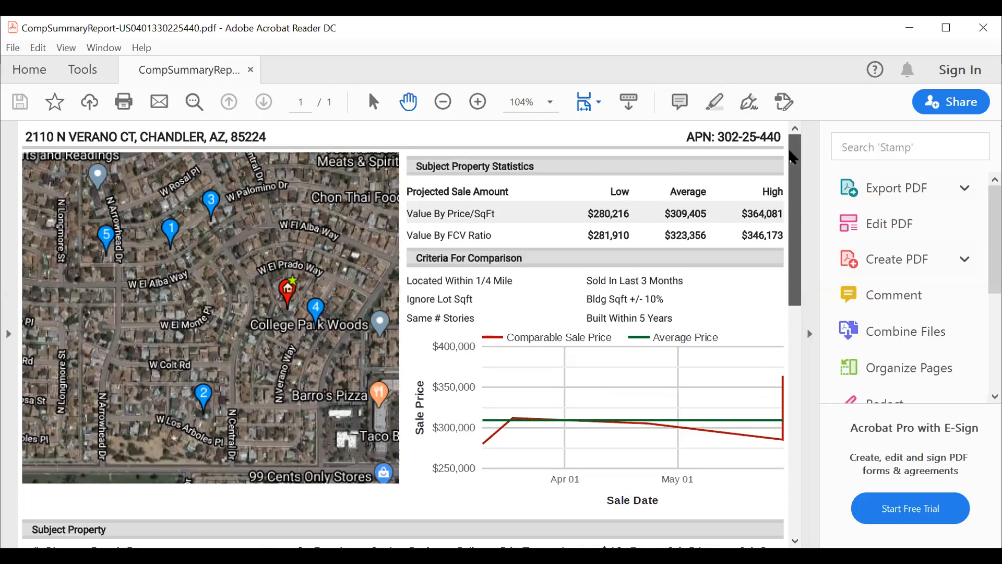
{"action": "scroll", "coordinate": [609, 364], "scroll_direction": "down", "scroll_amount": 10}
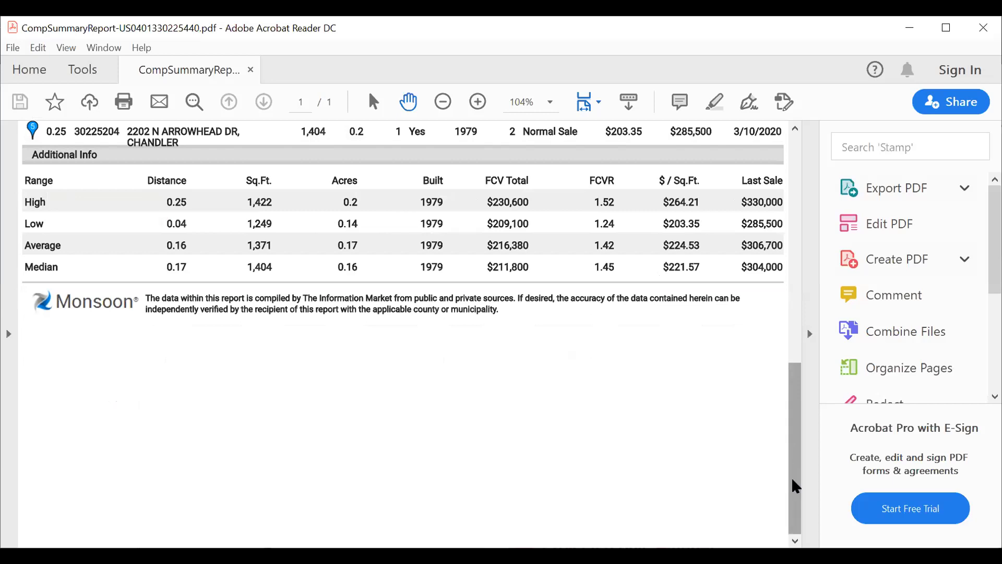
{"action": "left_click_drag", "start_coordinate": [794, 486], "coordinate": [787, 174]}
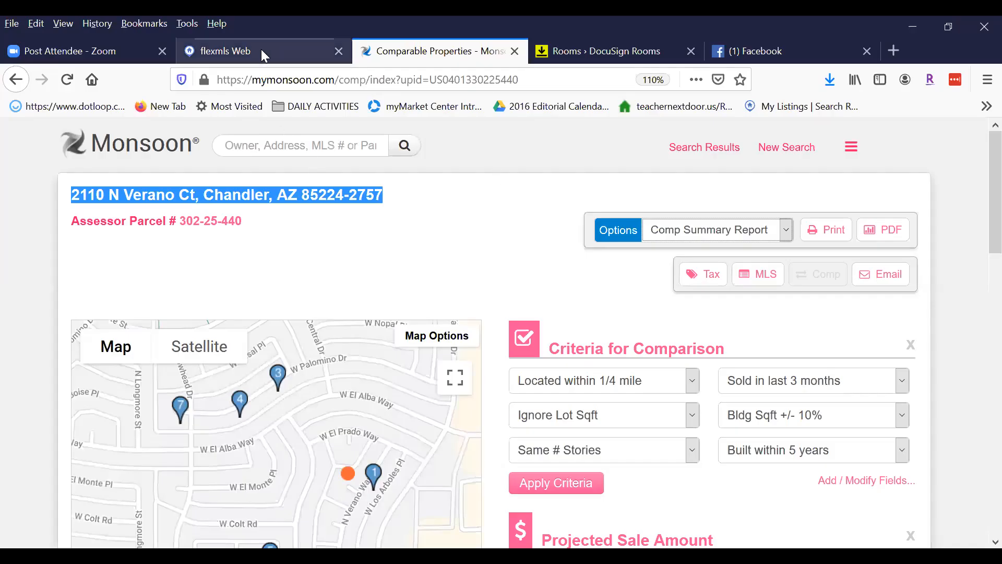
{"action": "left_click", "coordinate": [261, 50]}
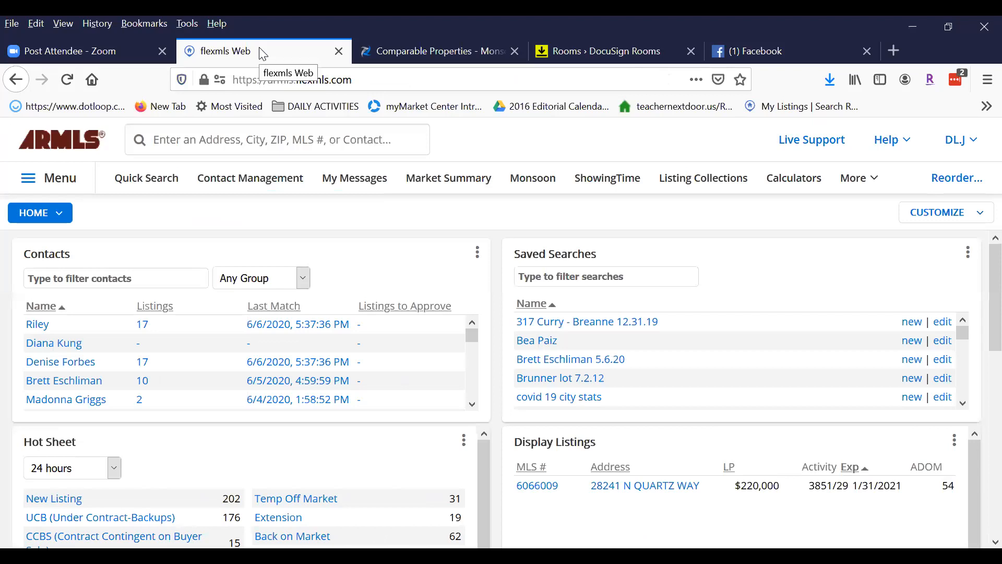
Start a Quick Search with the search type set to 1 - Residential.
{"action": "left_click", "coordinate": [148, 183]}
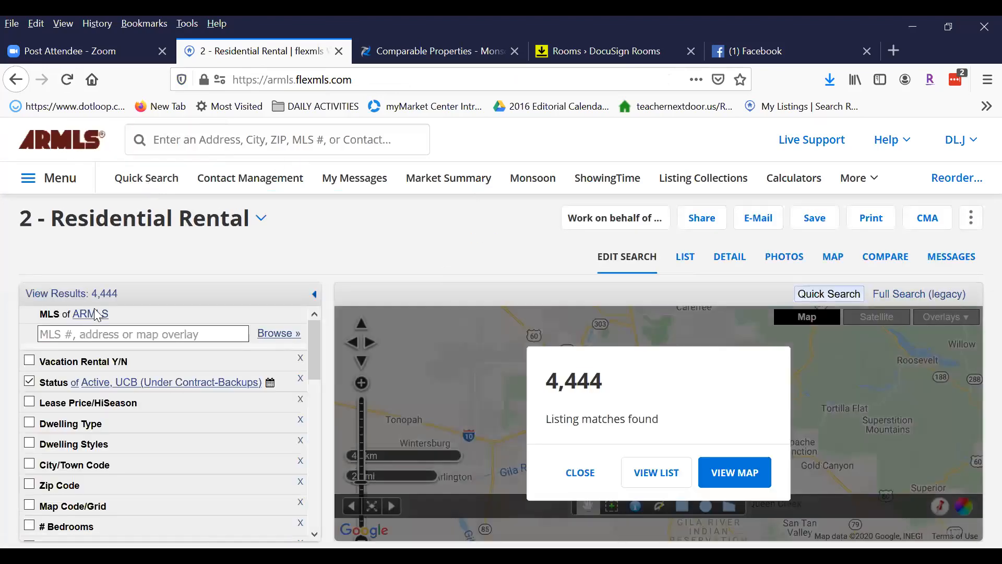
{"action": "left_click", "coordinate": [261, 217]}
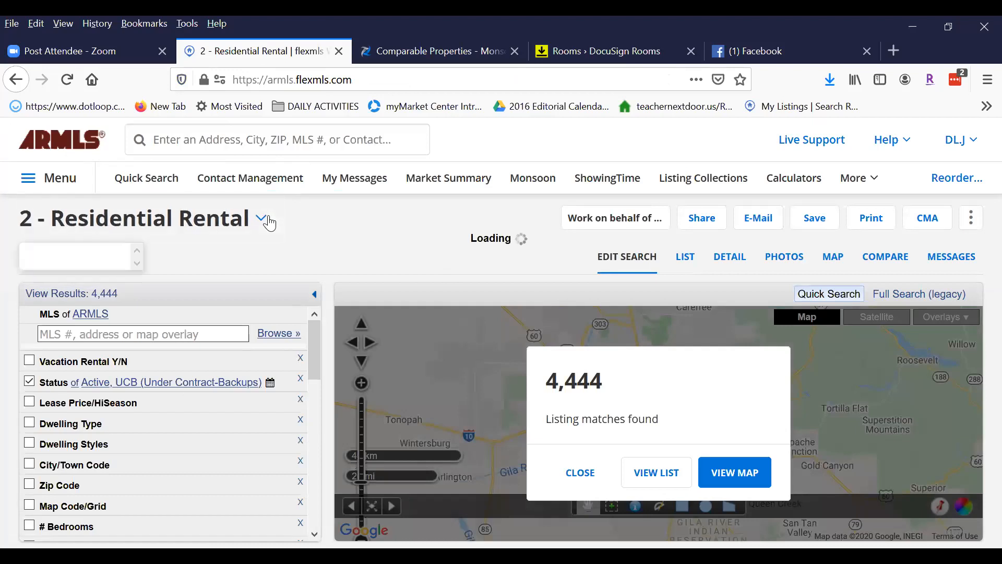
{"action": "left_click", "coordinate": [96, 270]}
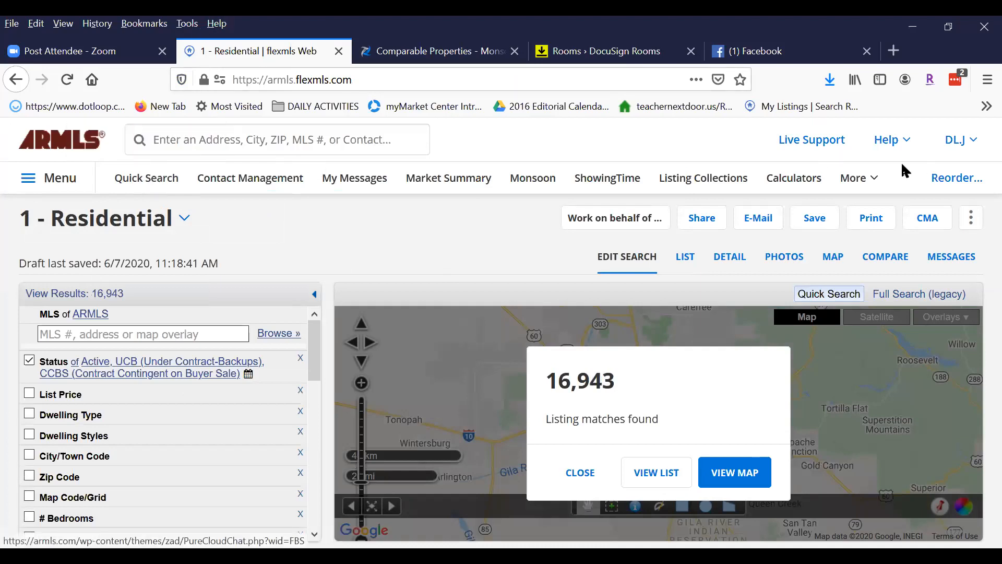
{"action": "left_click", "coordinate": [56, 178]}
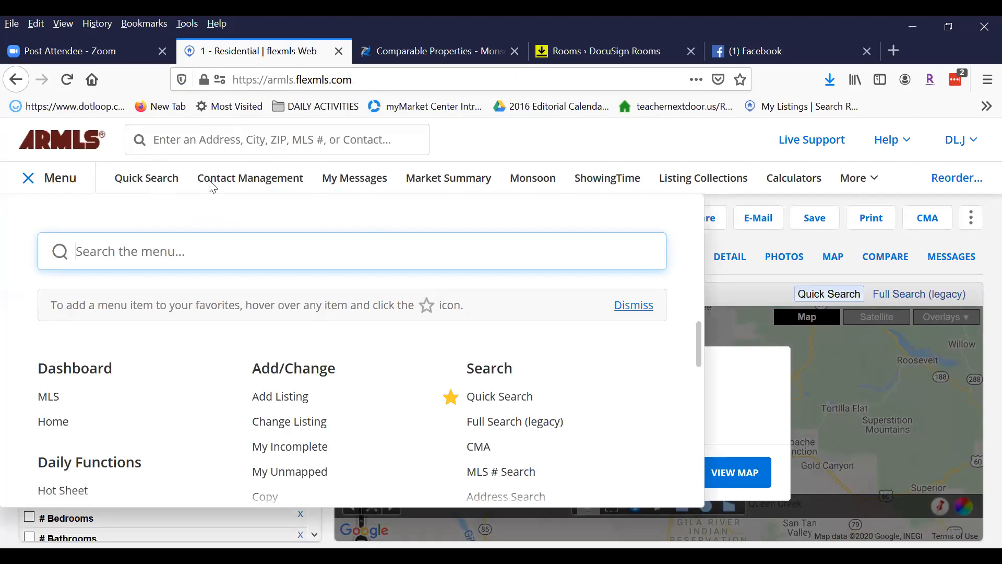
{"action": "left_click", "coordinate": [169, 188]}
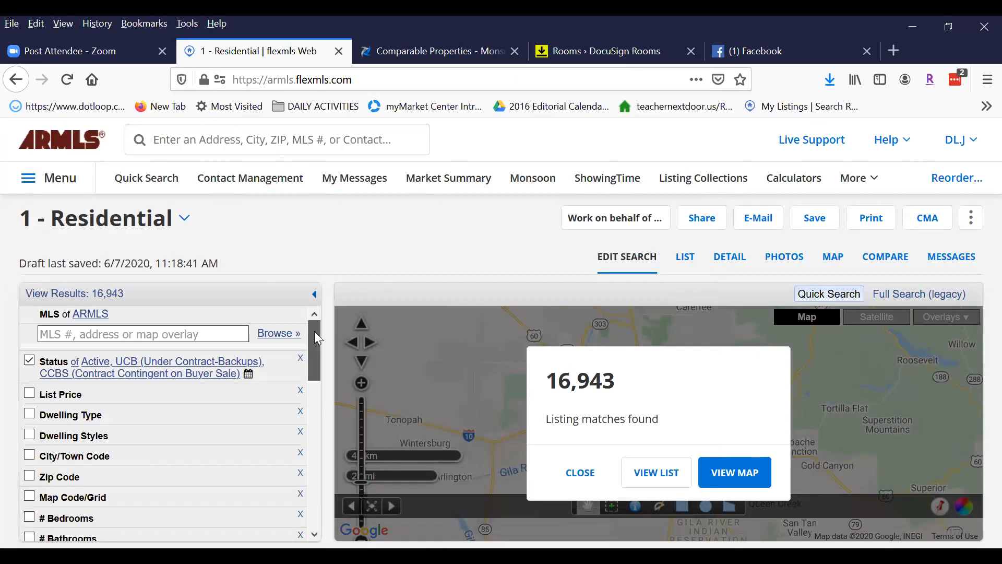
{"action": "scroll", "coordinate": [173, 324], "scroll_direction": "down", "scroll_amount": 1}
{"action": "scroll", "coordinate": [316, 368], "scroll_direction": "up", "scroll_amount": 1}
{"action": "left_click", "coordinate": [412, 47]}
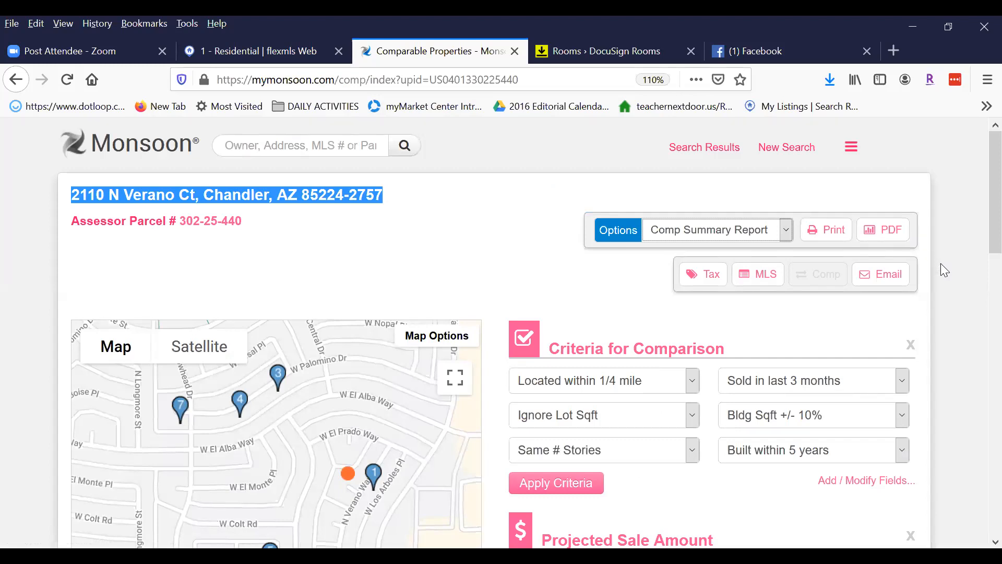
Copy the subdivision name COLLEGE PARK from the parcel's Tax Information, then return to flexmls.
{"action": "left_click", "coordinate": [705, 277]}
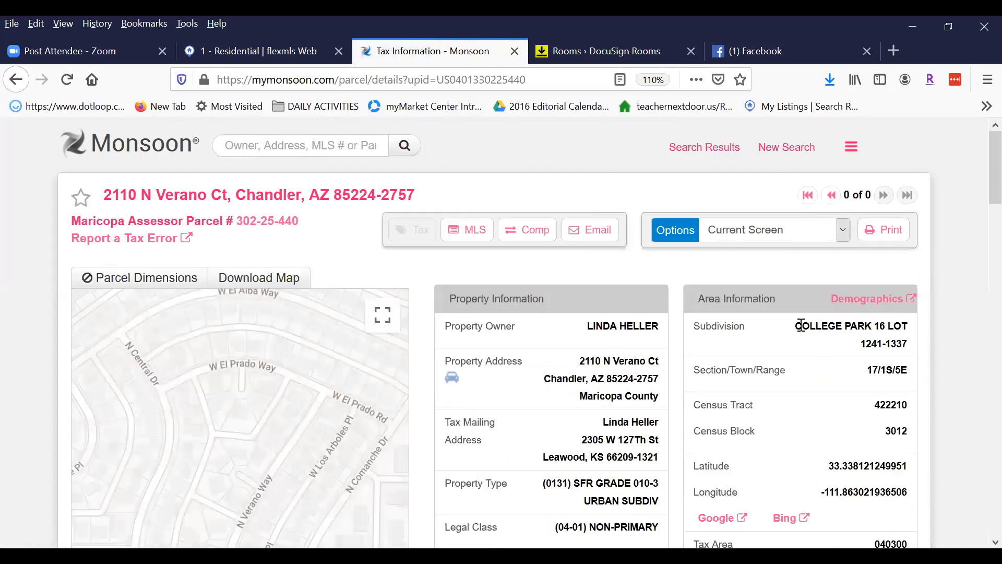
{"action": "left_click_drag", "start_coordinate": [799, 326], "coordinate": [859, 329]}
{"action": "right_click", "coordinate": [831, 326]}
{"action": "left_click", "coordinate": [843, 336]}
{"action": "left_click", "coordinate": [249, 47]}
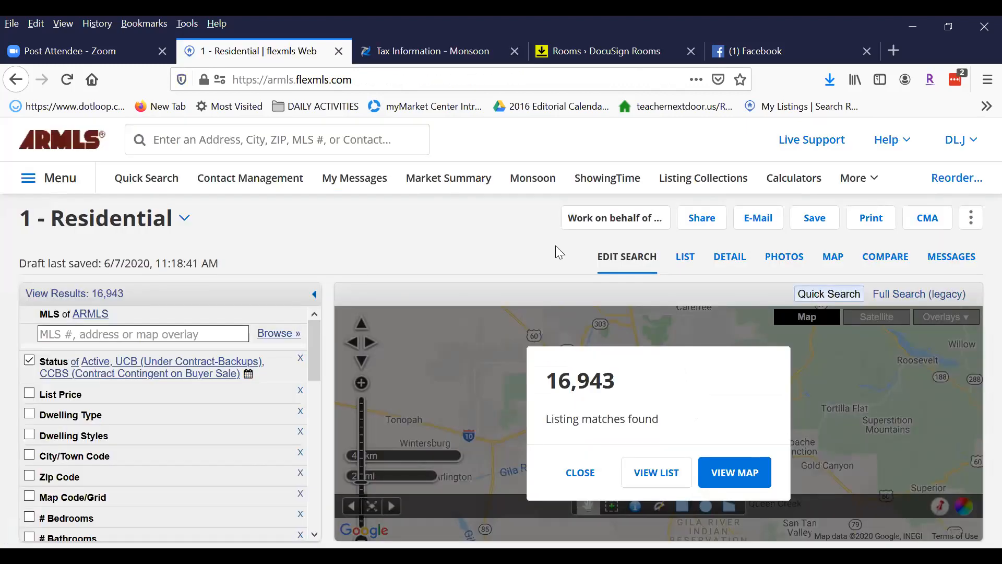
Add a Subdivision criterion with the pasted value COLLEGE PARK, cutting results from 16,943 to 10.
{"action": "left_click_drag", "start_coordinate": [315, 333], "coordinate": [313, 415]}
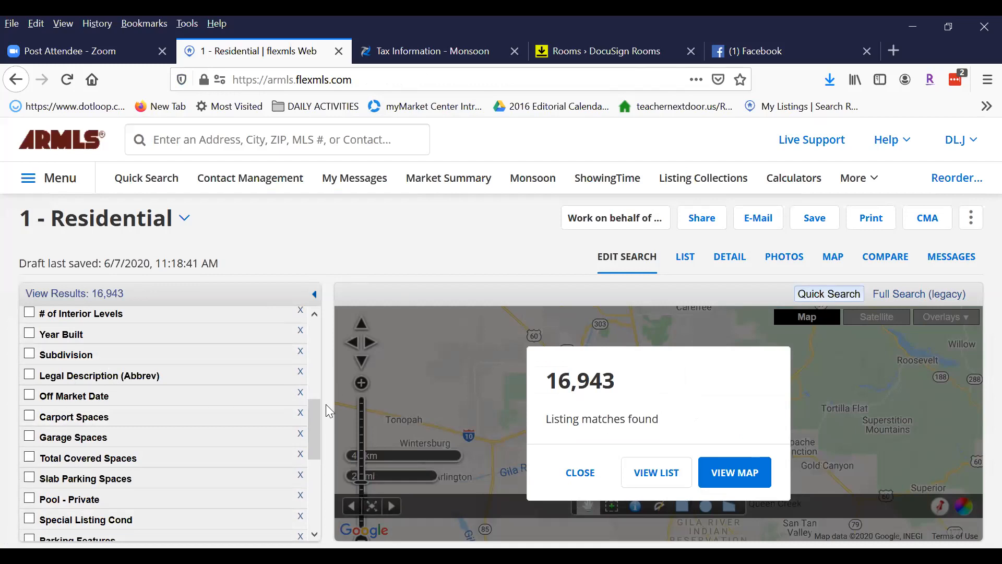
{"action": "left_click_drag", "start_coordinate": [315, 416], "coordinate": [314, 392]}
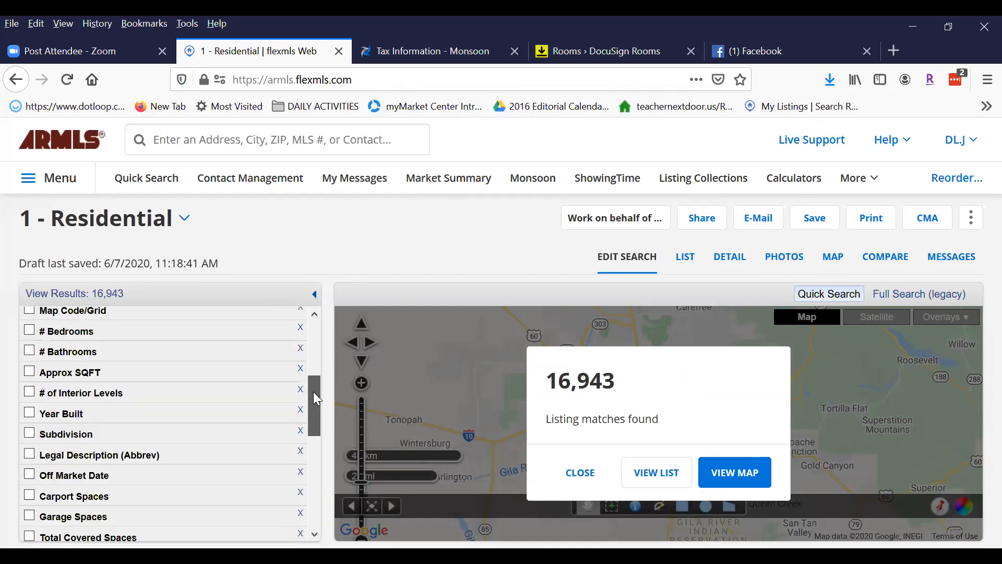
{"action": "left_click", "coordinate": [29, 433]}
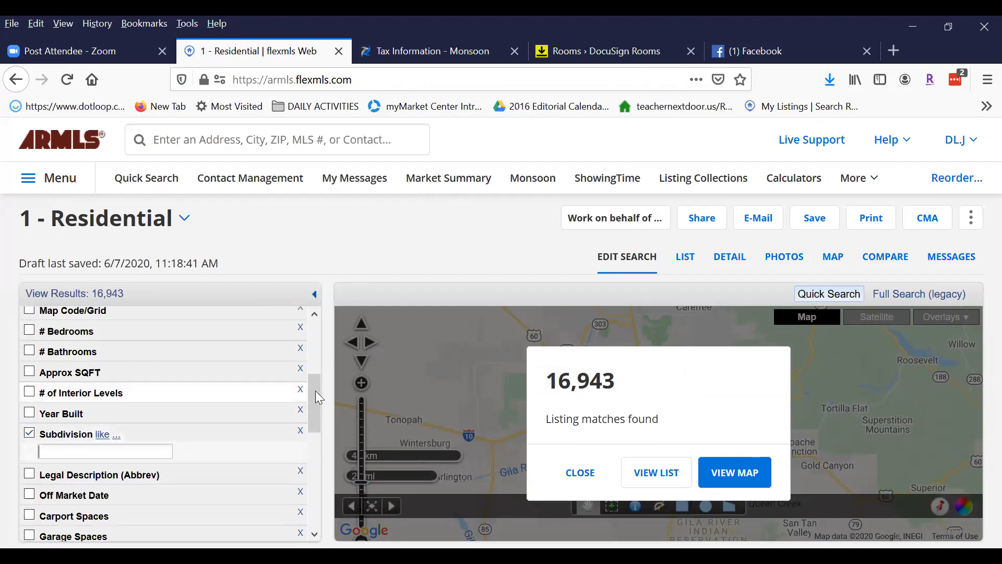
{"action": "left_click_drag", "start_coordinate": [315, 386], "coordinate": [313, 449]}
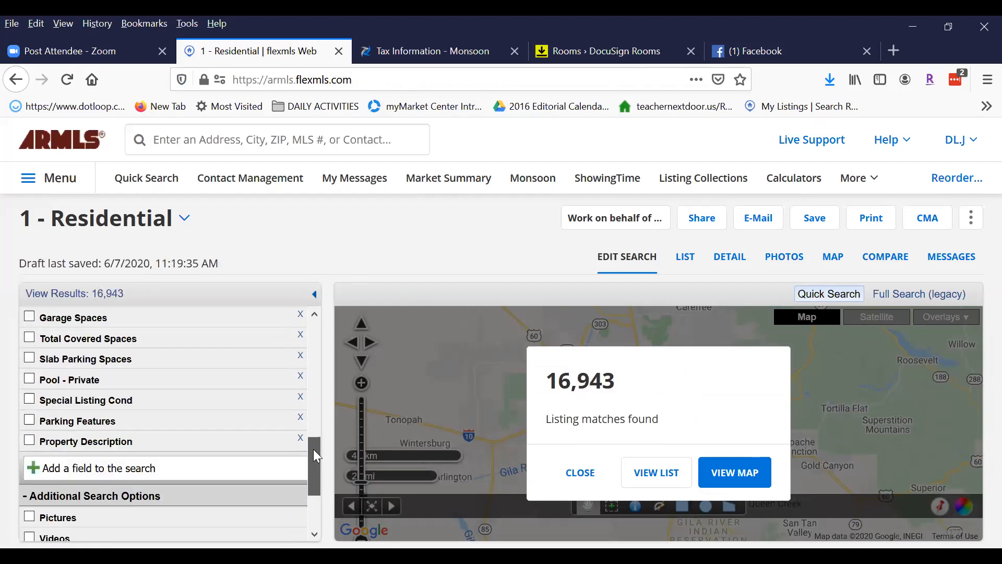
{"action": "left_click", "coordinate": [93, 468]}
{"action": "type", "text": "subdiv"}
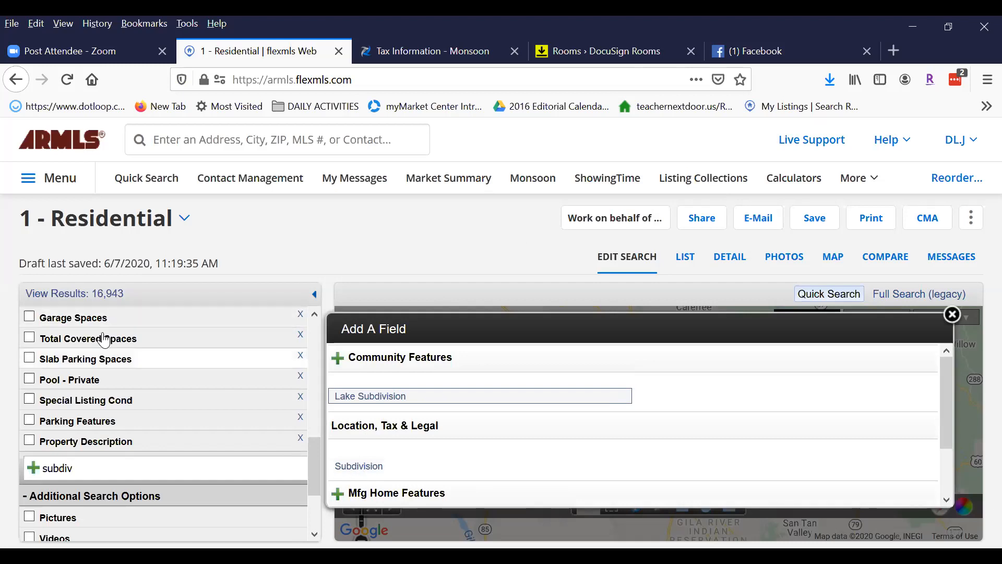
{"action": "left_click_drag", "start_coordinate": [316, 477], "coordinate": [317, 423]}
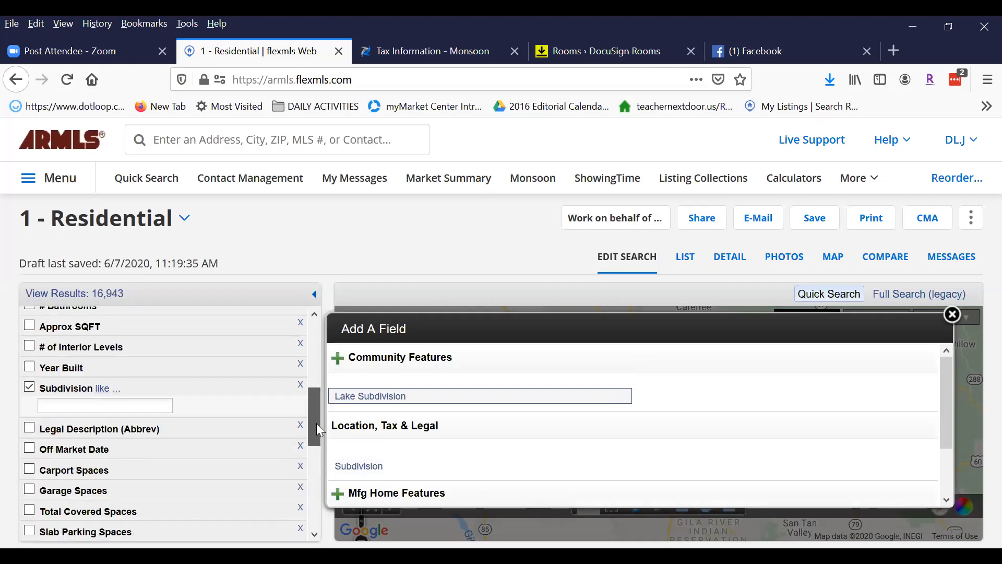
{"action": "right_click", "coordinate": [52, 405]}
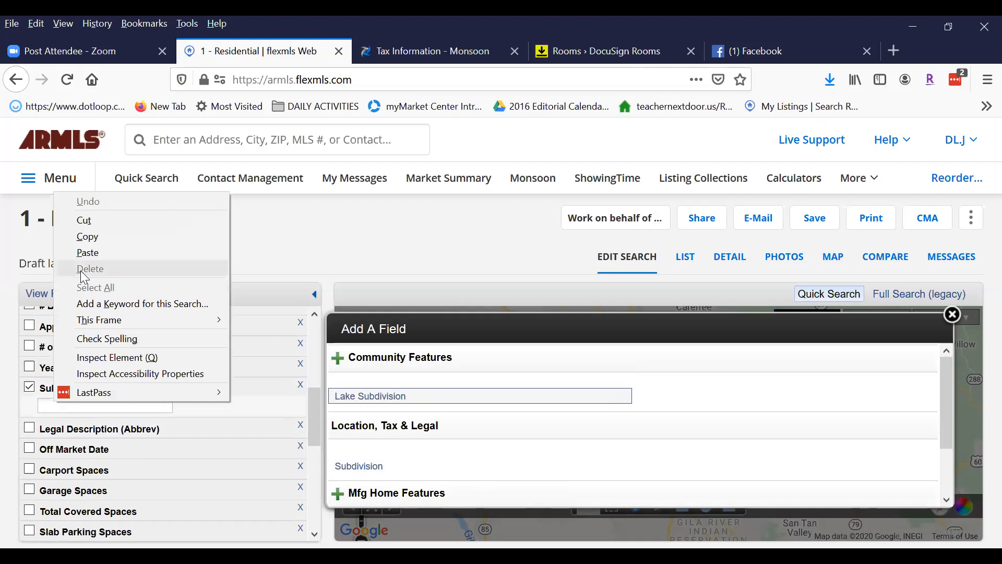
{"action": "left_click", "coordinate": [81, 252]}
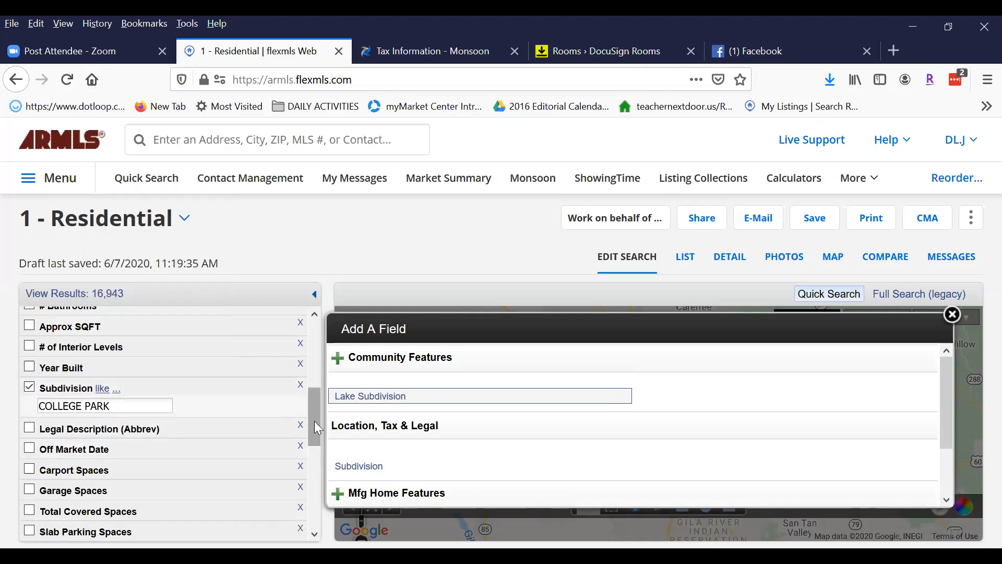
{"action": "key", "text": "Tab"}
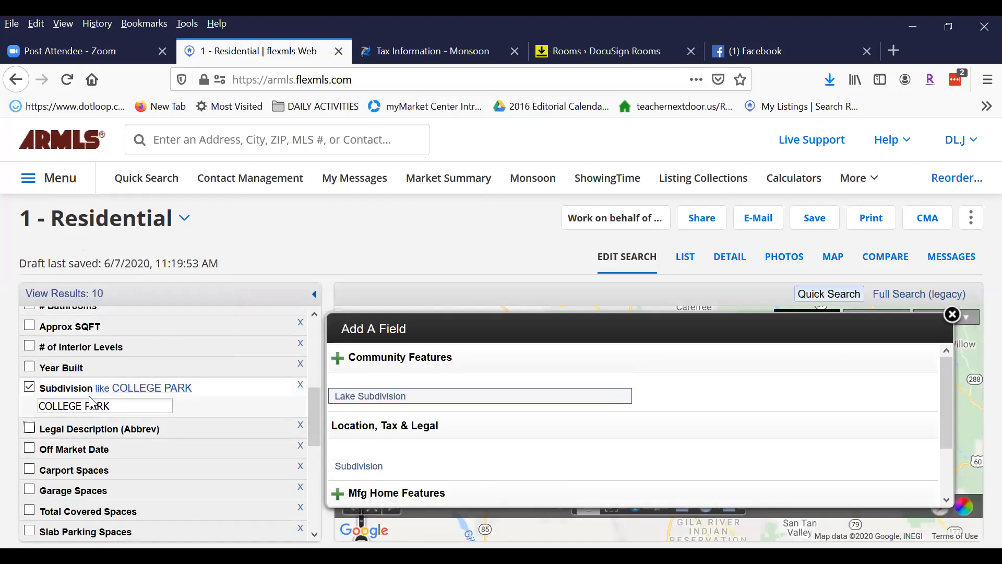
{"action": "left_click_drag", "start_coordinate": [312, 413], "coordinate": [313, 344]}
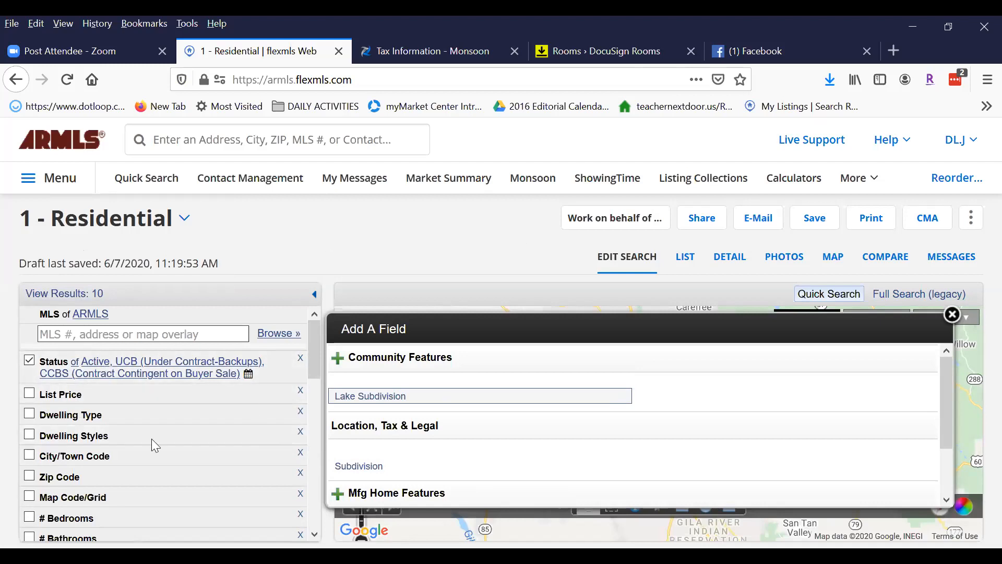
Expand Status to Active through Closed, adding Coming Soon, Pending and Closed listings.
{"action": "left_click", "coordinate": [94, 367]}
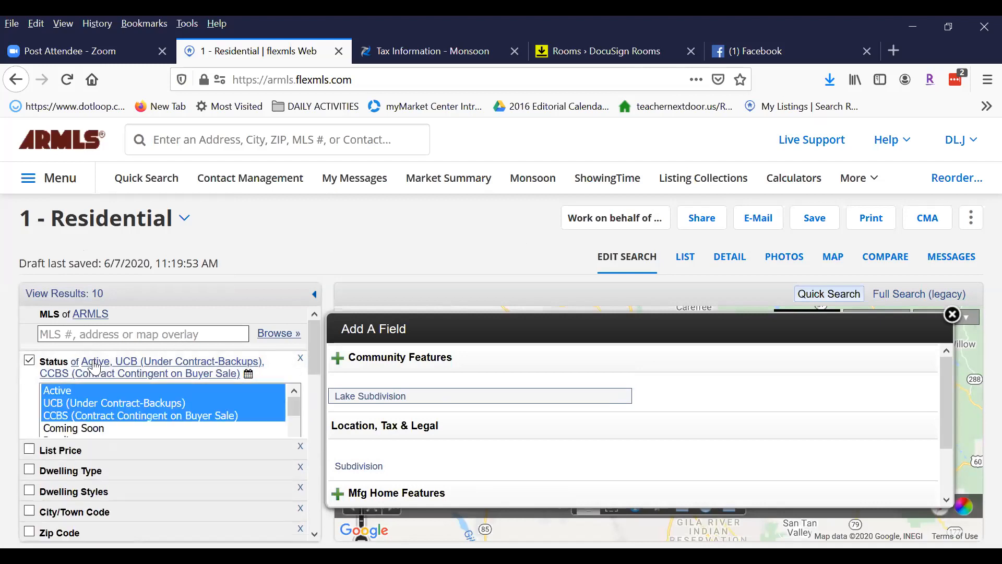
{"action": "mouse_move", "coordinate": [313, 346]}
{"action": "left_mouse_down"}
{"action": "mouse_move", "coordinate": [316, 459]}
{"action": "mouse_move", "coordinate": [321, 342]}
{"action": "left_mouse_up"}
{"action": "mouse_move", "coordinate": [61, 395]}
{"action": "left_mouse_down"}
{"action": "mouse_move", "coordinate": [63, 453]}
{"action": "mouse_move", "coordinate": [61, 409]}
{"action": "left_mouse_up"}
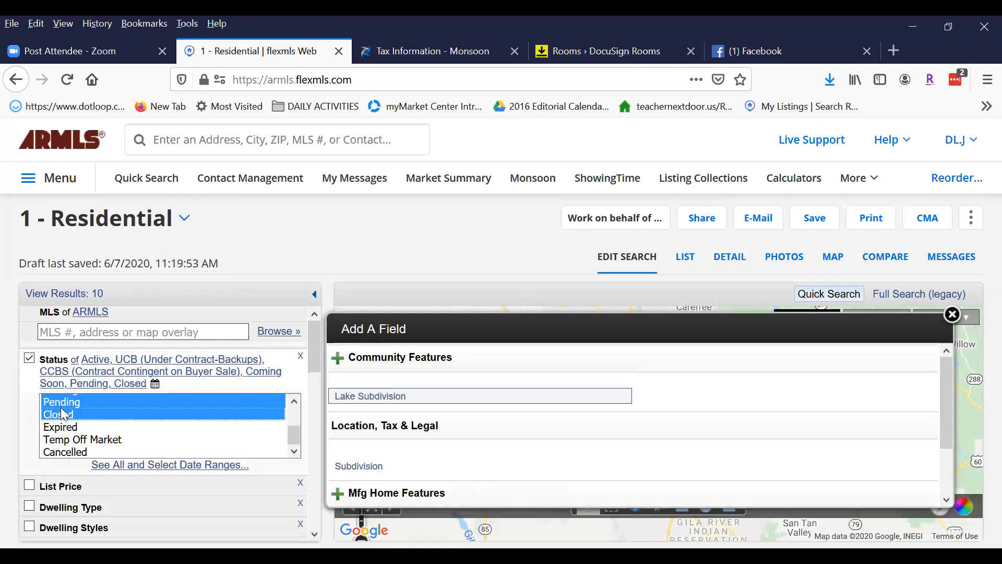
{"action": "mouse_move", "coordinate": [294, 436]}
{"action": "left_mouse_down"}
{"action": "mouse_move", "coordinate": [299, 413]}
{"action": "mouse_move", "coordinate": [300, 428]}
{"action": "left_mouse_up"}
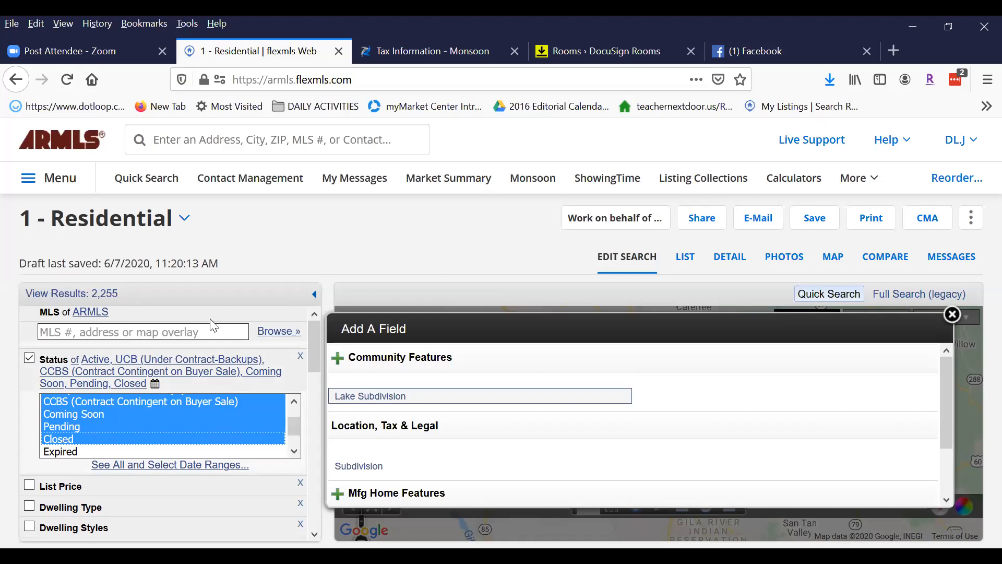
{"action": "scroll", "coordinate": [308, 422], "scroll_direction": "down", "scroll_amount": 10}
{"action": "left_click_drag", "start_coordinate": [316, 455], "coordinate": [311, 498]}
Clear the leftover 'subdiv' text from the Add a field box, with 2,255 results.
{"action": "left_click_drag", "start_coordinate": [89, 430], "coordinate": [15, 429]}
{"action": "key", "text": "BackSpace"}
{"action": "left_click_drag", "start_coordinate": [320, 484], "coordinate": [318, 369]}
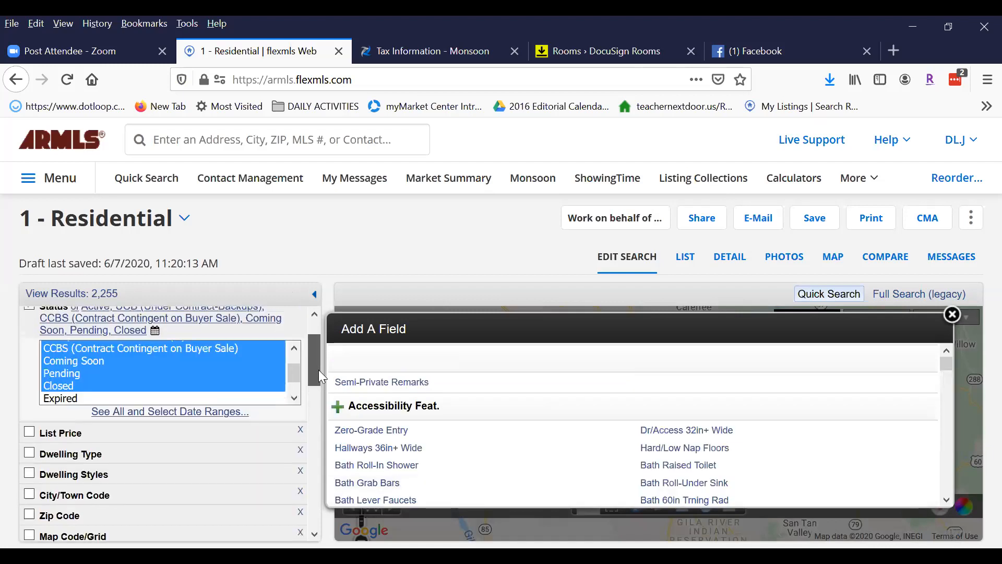
Enable the Close of Escrow date filter and move the map toward Chandler and Gilbert.
{"action": "left_click", "coordinate": [141, 413]}
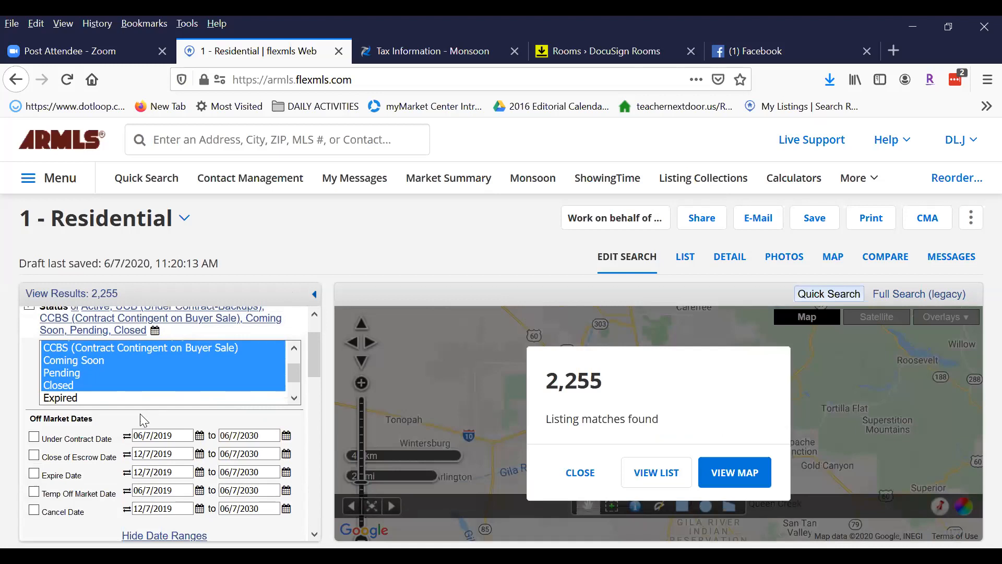
{"action": "left_click", "coordinate": [34, 455]}
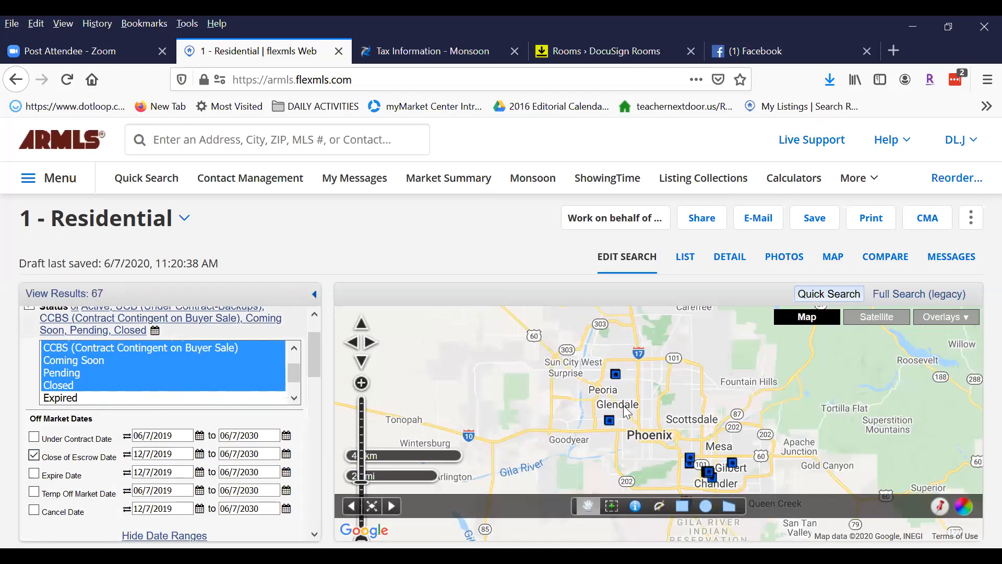
{"action": "left_click_drag", "start_coordinate": [584, 445], "coordinate": [535, 408]}
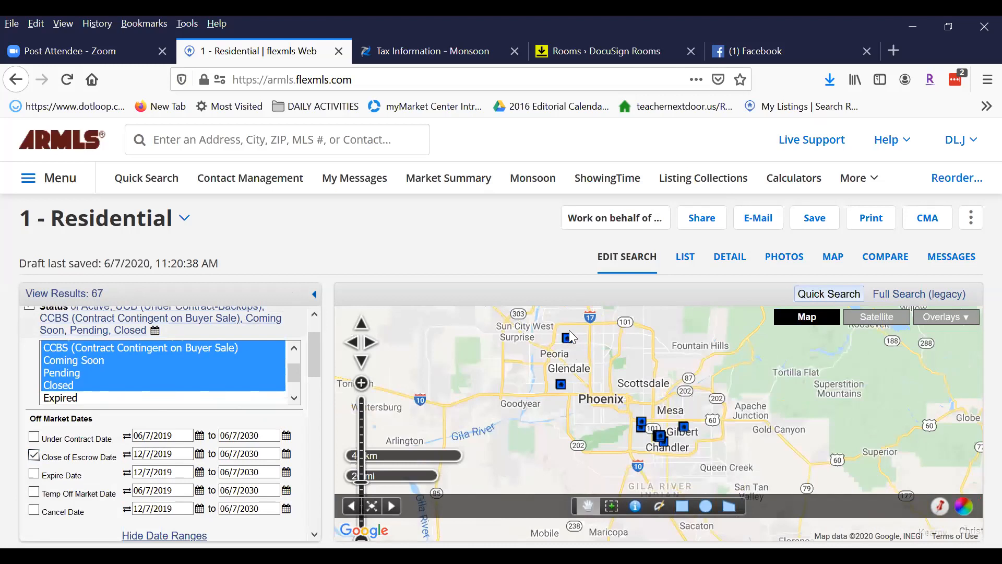
{"action": "left_click", "coordinate": [361, 383]}
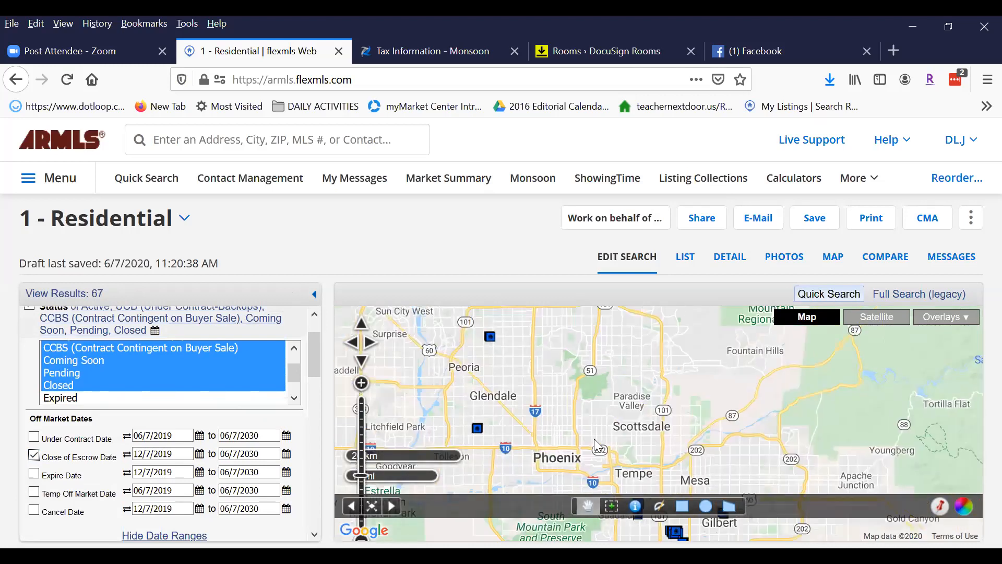
{"action": "left_click_drag", "start_coordinate": [779, 451], "coordinate": [755, 364]}
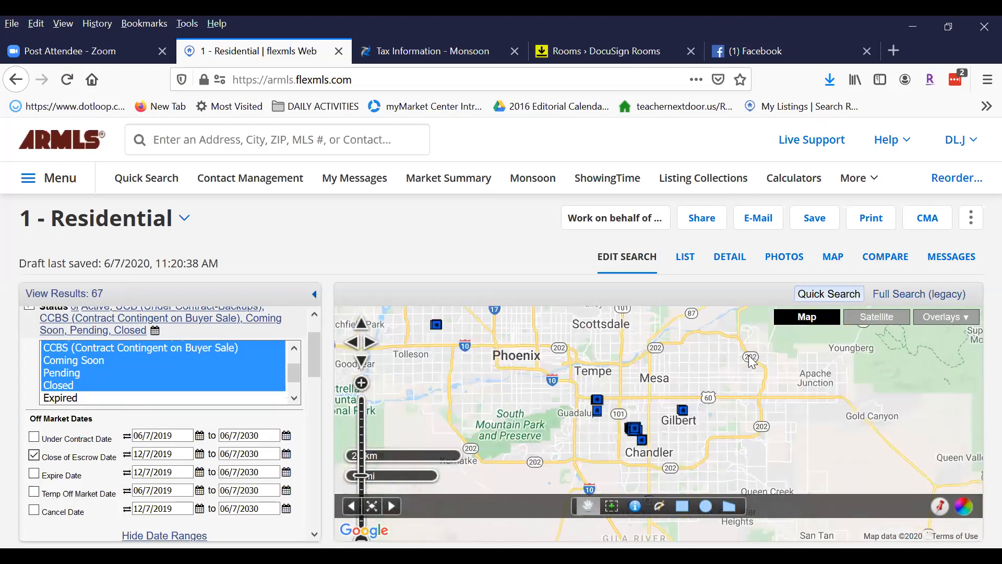
{"action": "left_click_drag", "start_coordinate": [776, 418], "coordinate": [754, 397]}
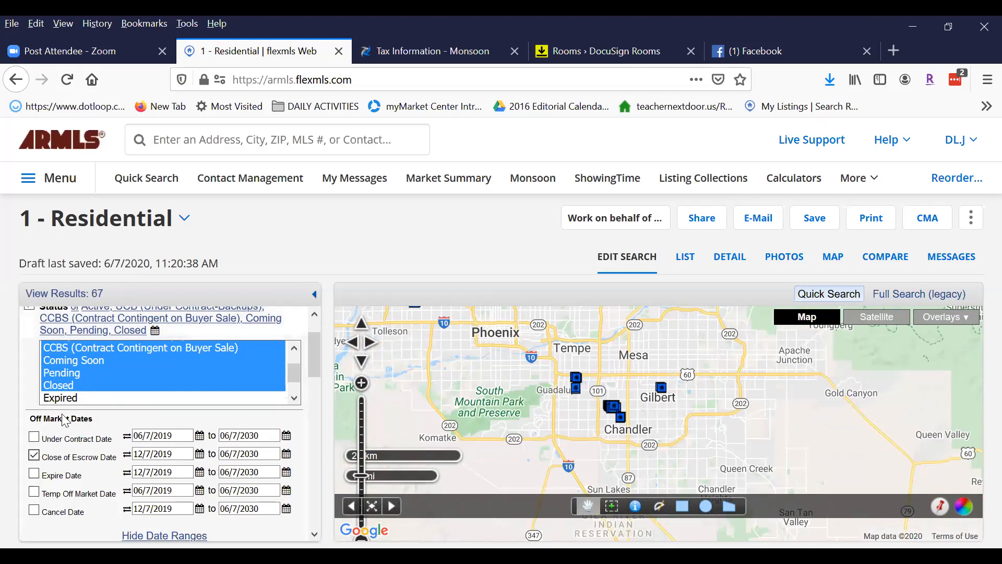
Set the Close of Escrow start date to 02/01/2020, narrowing results from 67 to 56.
{"action": "left_click_drag", "start_coordinate": [152, 454], "coordinate": [103, 453]}
{"action": "type", "text": "02"}
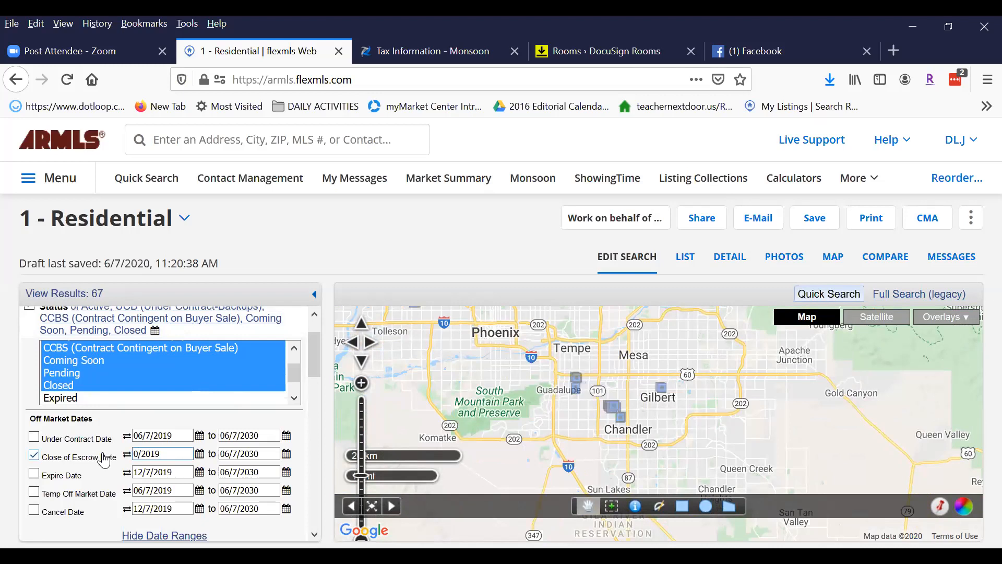
{"action": "type", "text": "/01"}
{"action": "left_click", "coordinate": [179, 454]}
{"action": "key", "text": "BackSpace"}
{"action": "key", "text": "BackSpace"}
{"action": "type", "text": "20"}
{"action": "key", "text": "Tab"}
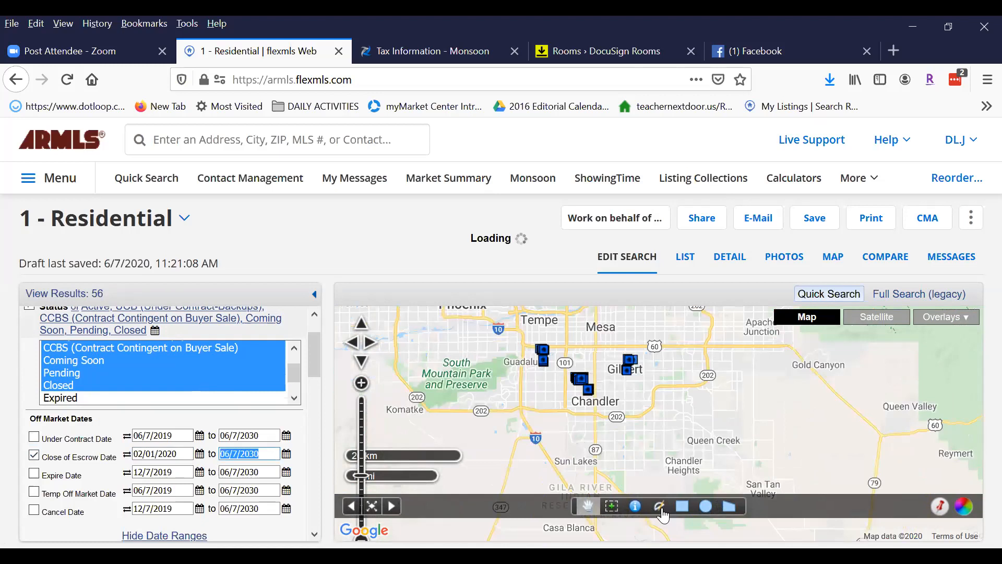
{"action": "left_click", "coordinate": [360, 384]}
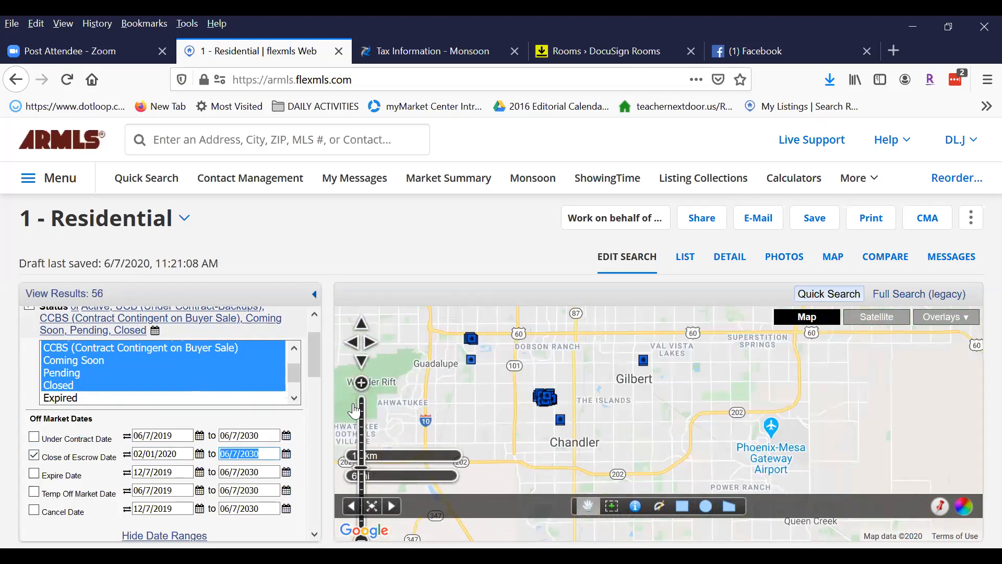
Zoom the map onto the listing cluster between N Dobson Rd and N Alma School Rd, north of W Warner Rd.
{"action": "left_click", "coordinate": [361, 383]}
{"action": "left_click_drag", "start_coordinate": [601, 368], "coordinate": [711, 359]}
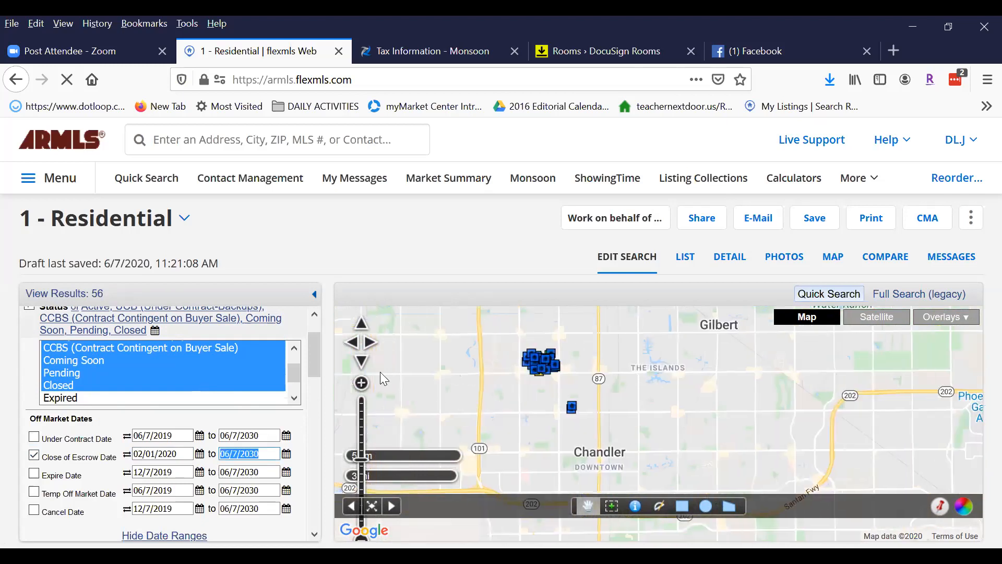
{"action": "left_click", "coordinate": [361, 383]}
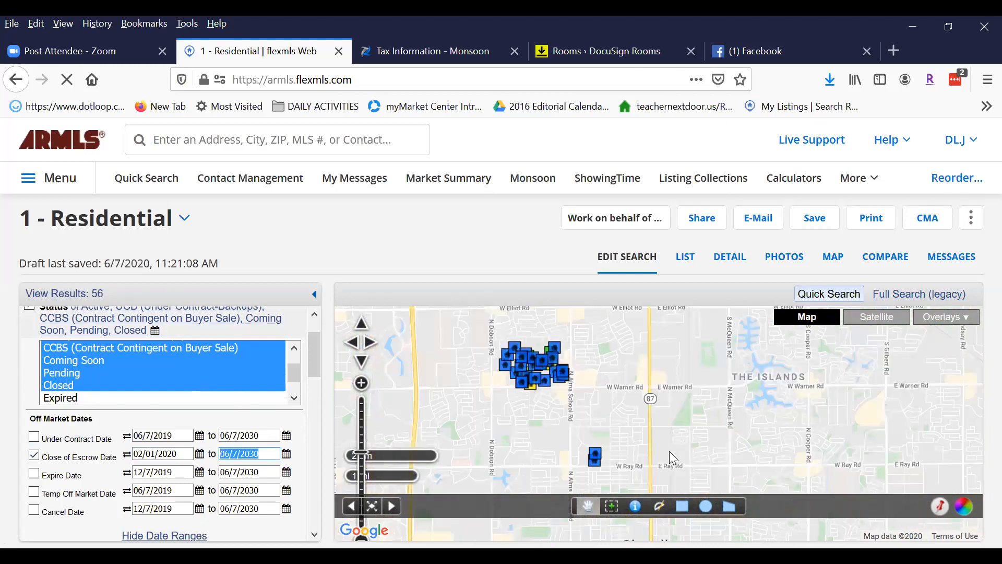
{"action": "left_click", "coordinate": [360, 383]}
{"action": "left_click_drag", "start_coordinate": [573, 362], "coordinate": [698, 372]}
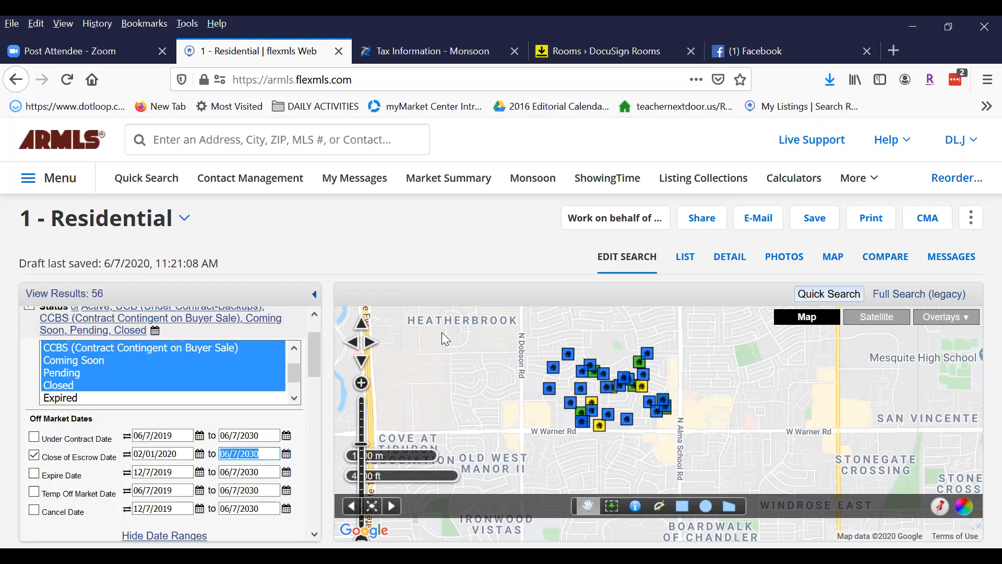
{"action": "left_click", "coordinate": [683, 507]}
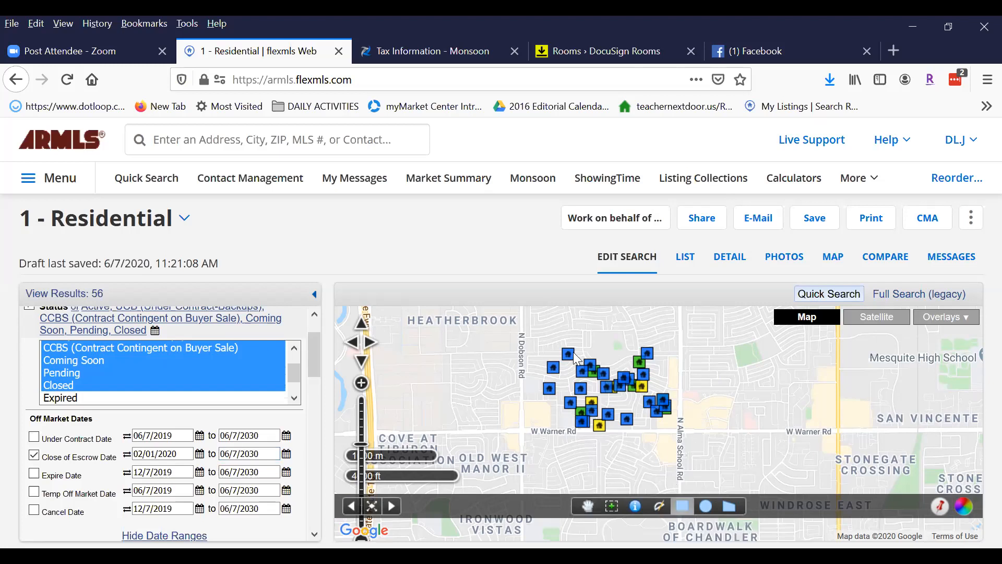
Draw a search rectangle around the neighbourhood's listings and remove the COLLEGE PARK criterion, leaving 42 results.
{"action": "left_click_drag", "start_coordinate": [523, 343], "coordinate": [682, 432]}
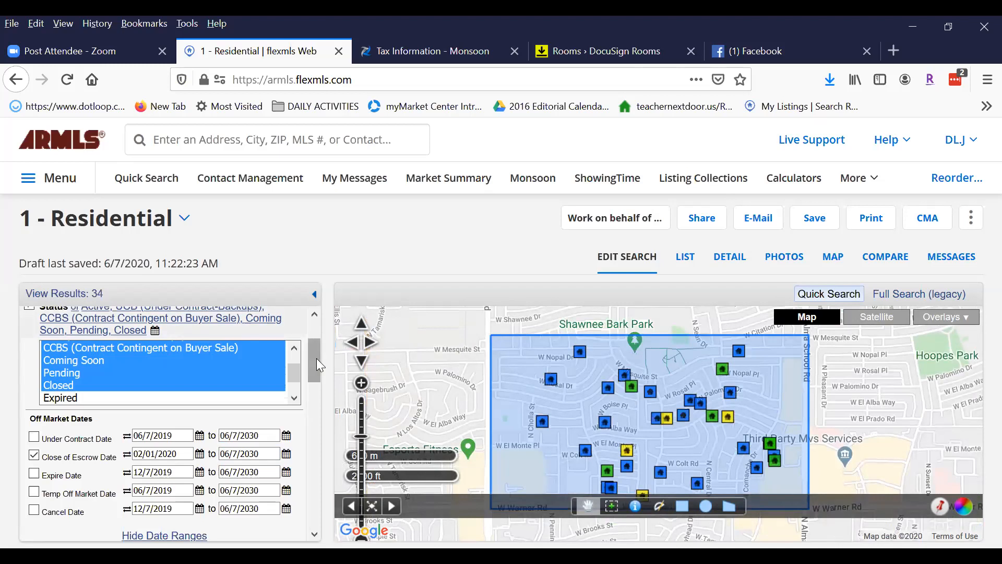
{"action": "left_click_drag", "start_coordinate": [315, 353], "coordinate": [308, 420]}
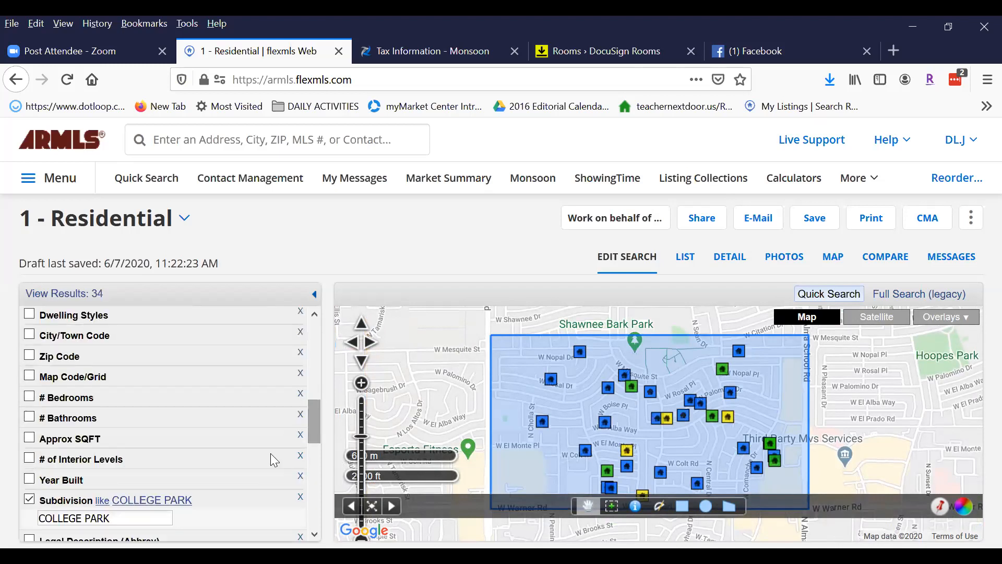
{"action": "left_click", "coordinate": [29, 498]}
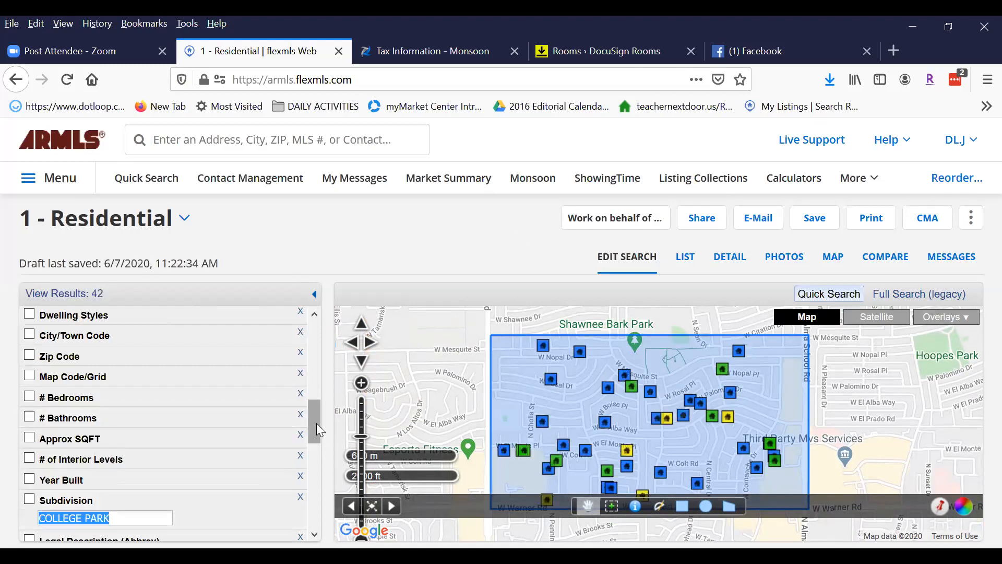
{"action": "left_click_drag", "start_coordinate": [316, 422], "coordinate": [315, 351]}
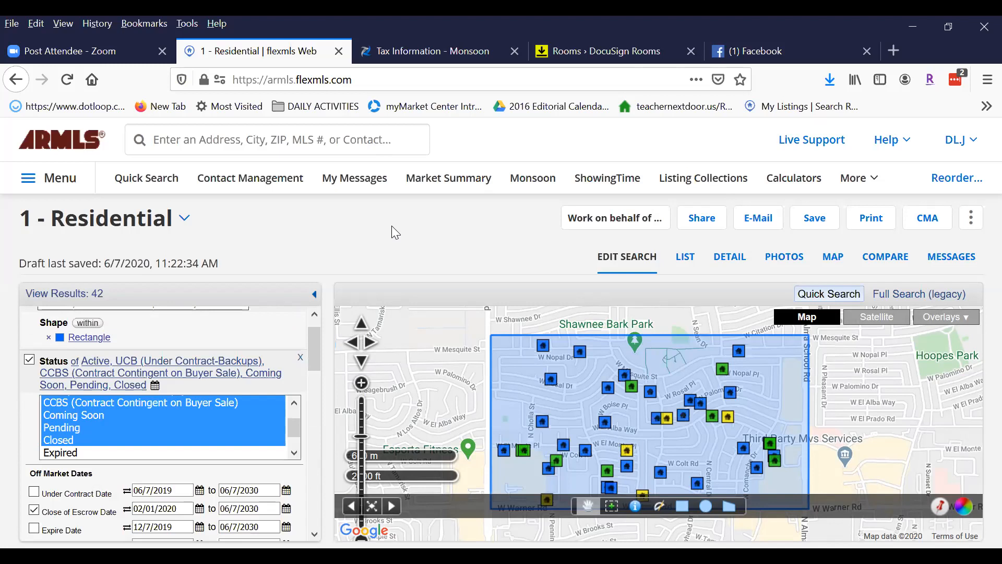
{"action": "left_click_drag", "start_coordinate": [314, 342], "coordinate": [320, 403]}
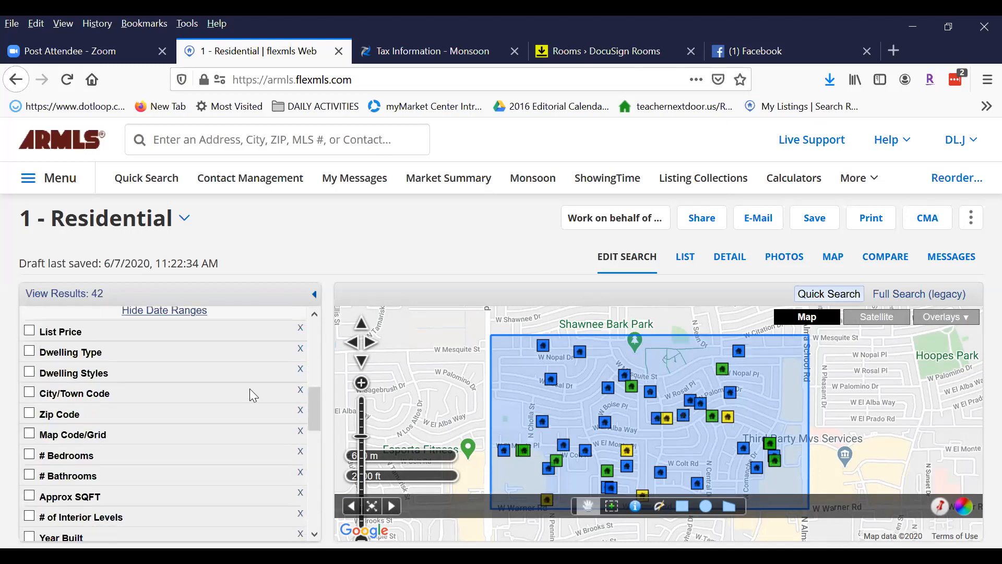
Limit Dwelling Type to Single Family - Detached (35 results) and add an empty Approx SQFT criterion.
{"action": "left_click", "coordinate": [28, 351]}
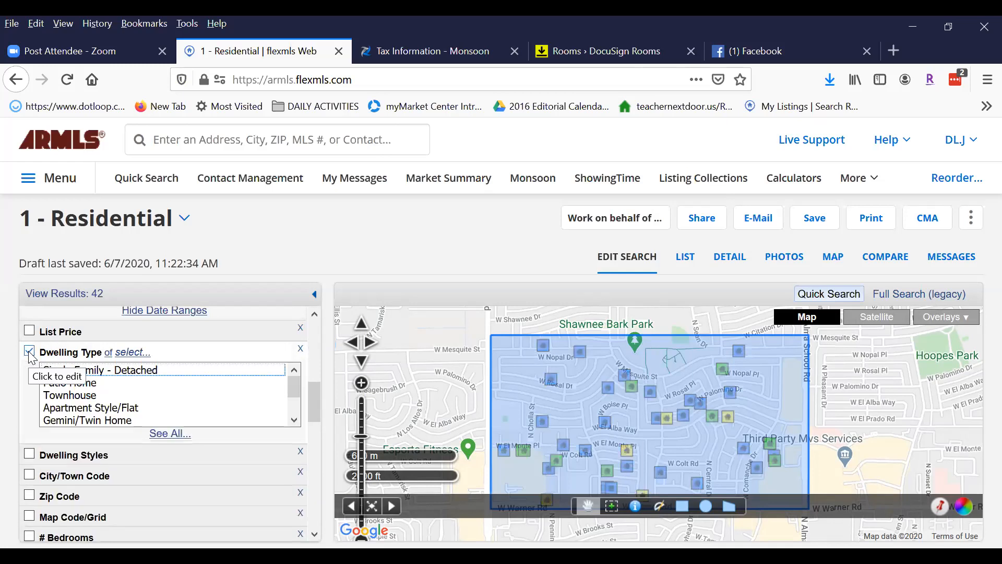
{"action": "left_click", "coordinate": [87, 374]}
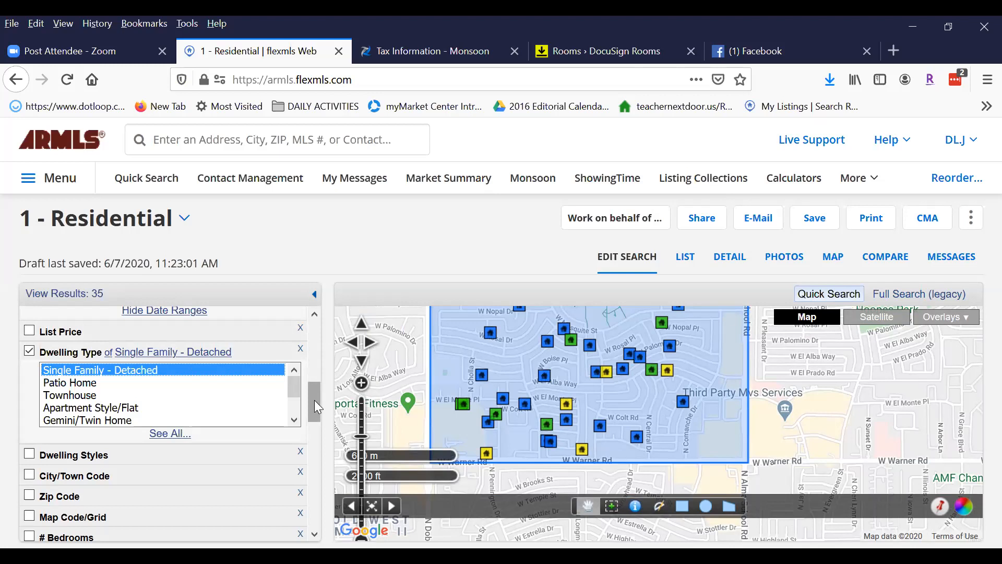
{"action": "left_click_drag", "start_coordinate": [313, 391], "coordinate": [316, 432]}
{"action": "left_click", "coordinate": [30, 372]}
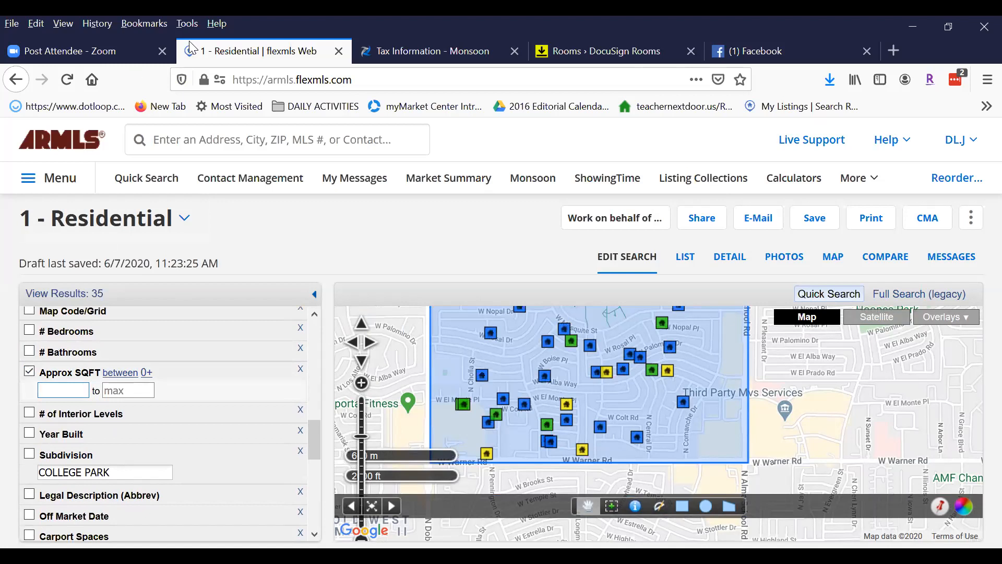
In Monsoon's Tax Information, highlight the Structure section's 1,378 sqft living area.
{"action": "left_click", "coordinate": [411, 51]}
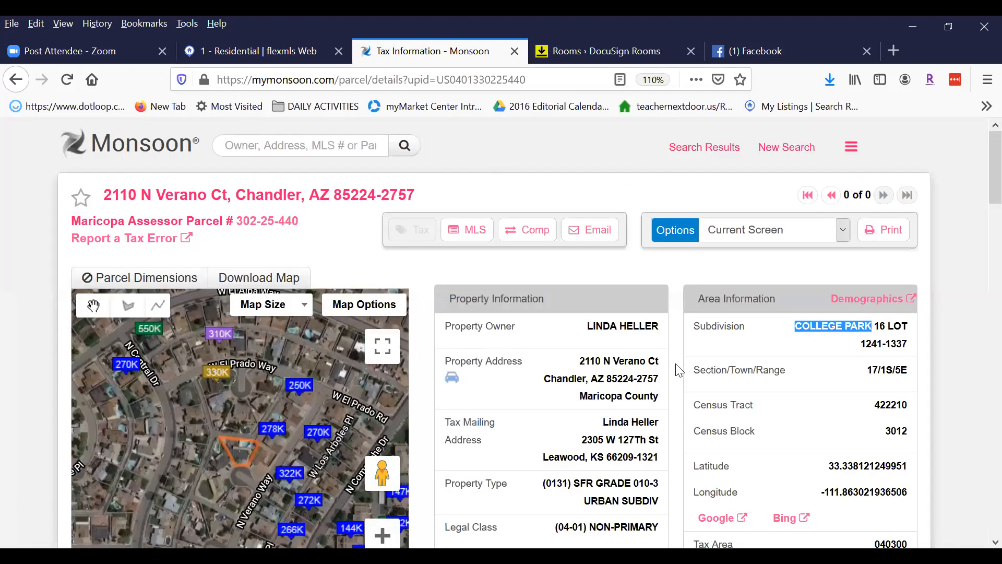
{"action": "scroll", "coordinate": [619, 381], "scroll_direction": "down", "scroll_amount": 8}
{"action": "scroll", "coordinate": [630, 389], "scroll_direction": "down", "scroll_amount": 6}
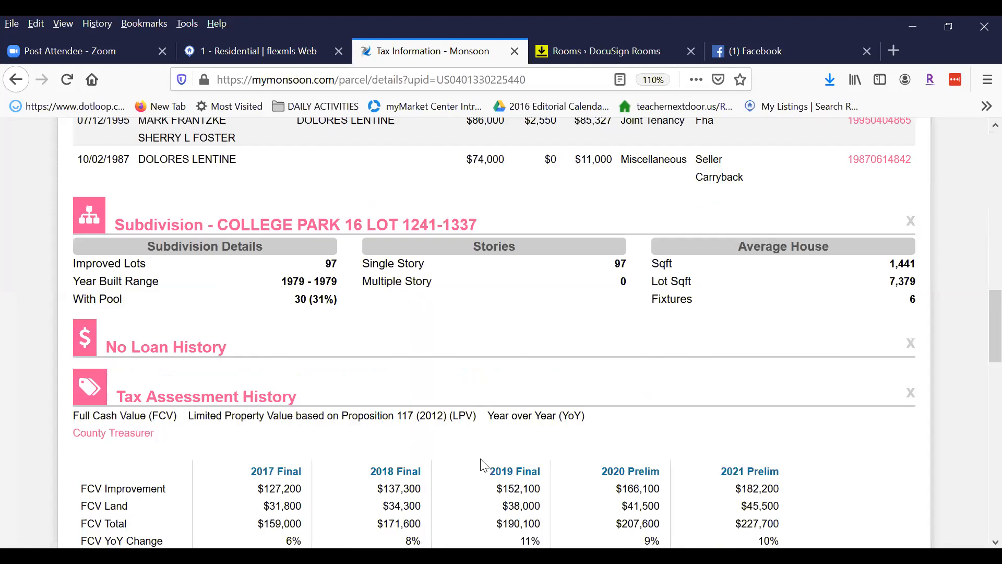
{"action": "scroll", "coordinate": [469, 459], "scroll_direction": "down", "scroll_amount": 5}
{"action": "scroll", "coordinate": [397, 452], "scroll_direction": "down", "scroll_amount": 6}
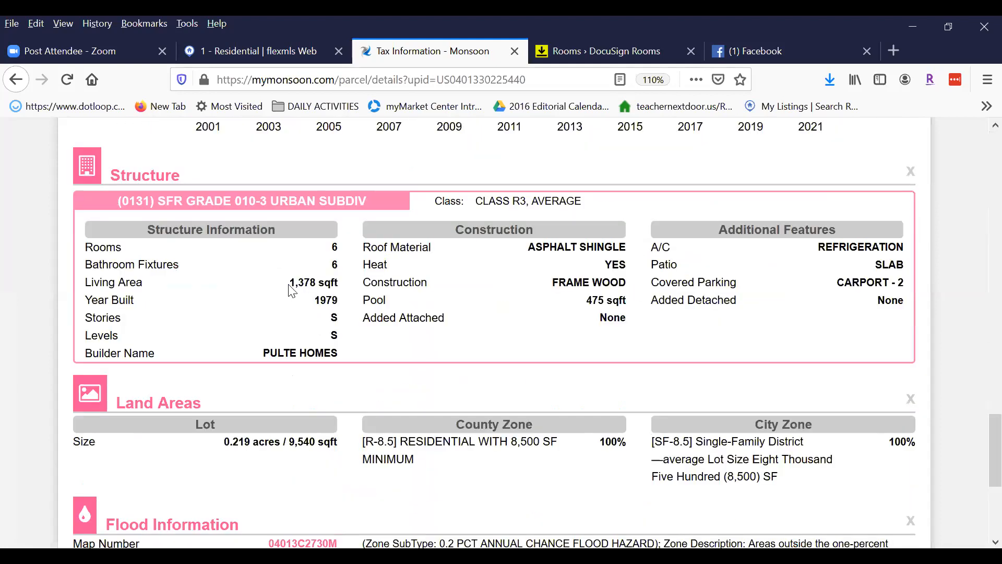
{"action": "left_click_drag", "start_coordinate": [289, 283], "coordinate": [340, 283]}
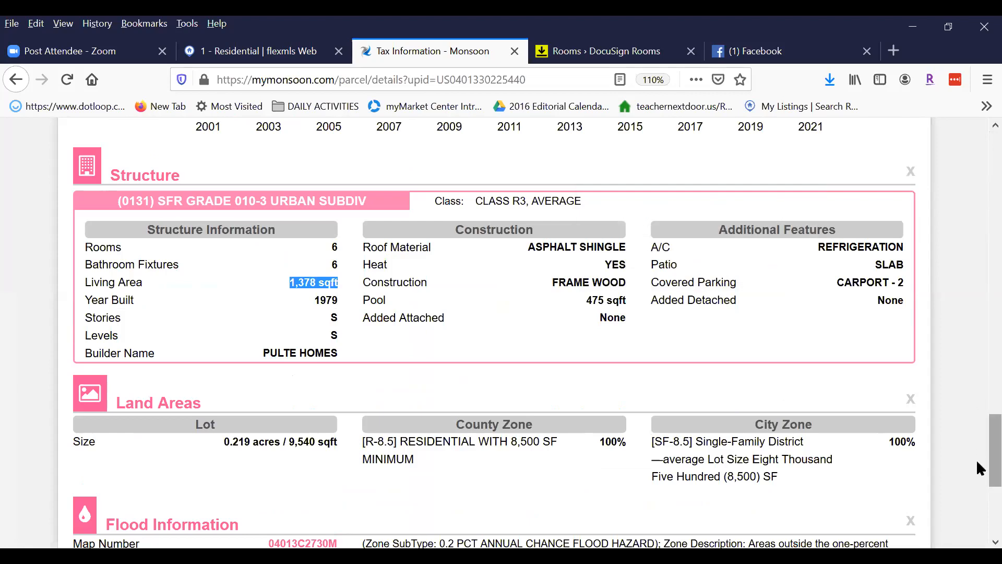
{"action": "scroll", "coordinate": [976, 459], "scroll_direction": "up", "scroll_amount": 2}
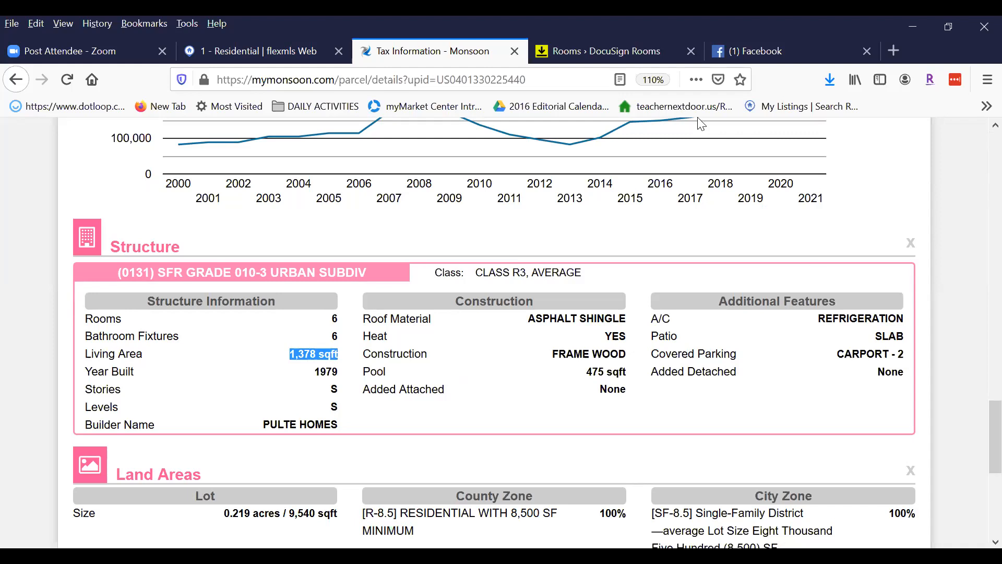
Set the flexmls Approx SQFT range to 1240–1500, narrowing results to 17.
{"action": "left_click", "coordinate": [217, 50]}
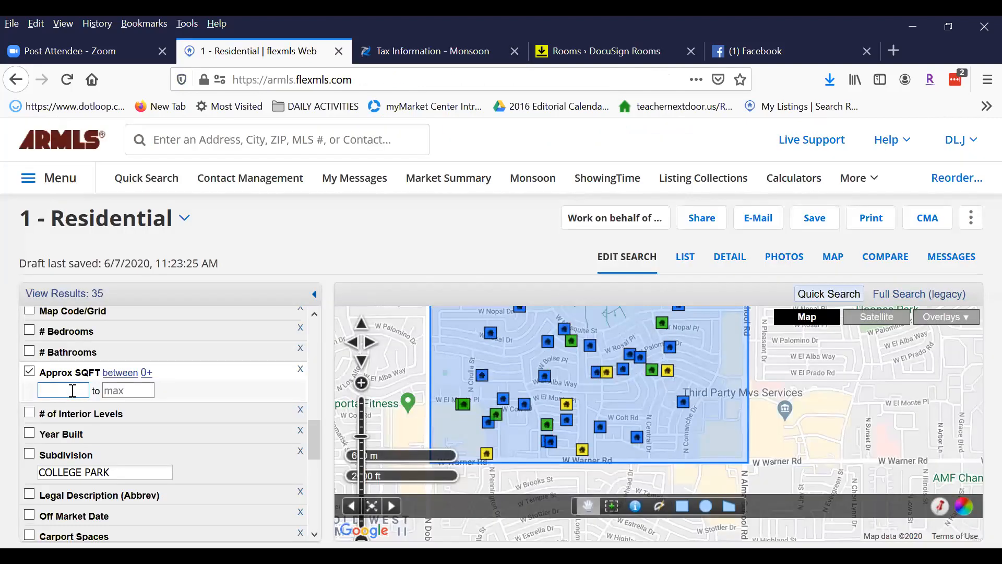
{"action": "type", "text": "1240"}
{"action": "key", "text": "Tab"}
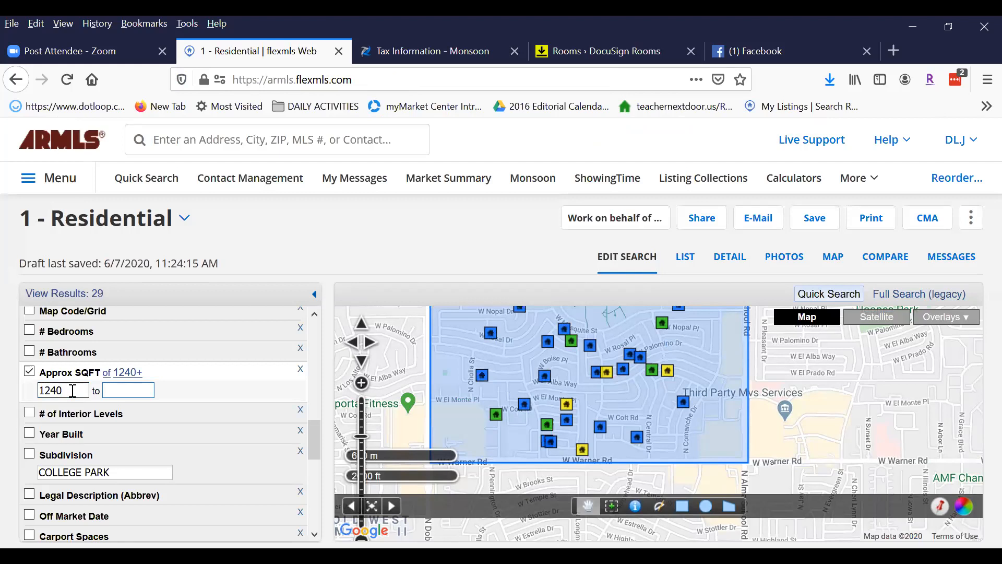
{"action": "type", "text": "1500"}
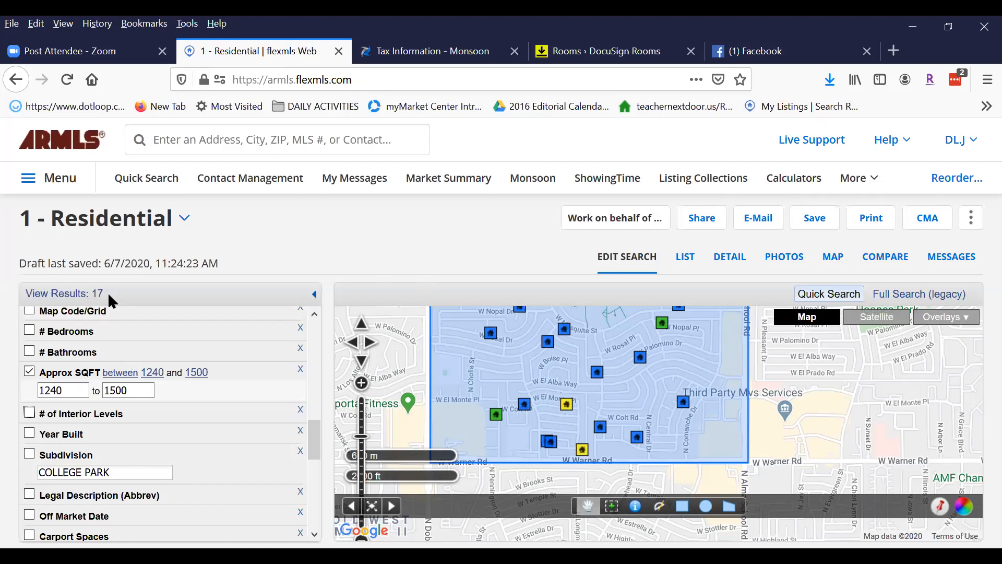
Add a # of Interior Levels filter with a maximum of 1.
{"action": "left_click", "coordinate": [133, 389]}
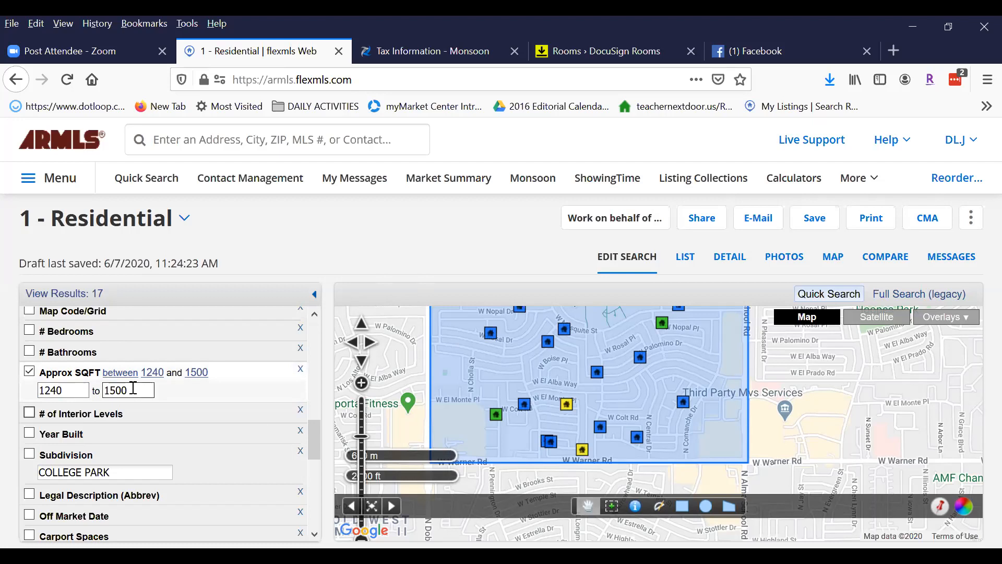
{"action": "scroll", "coordinate": [315, 432], "scroll_direction": "up", "scroll_amount": 2}
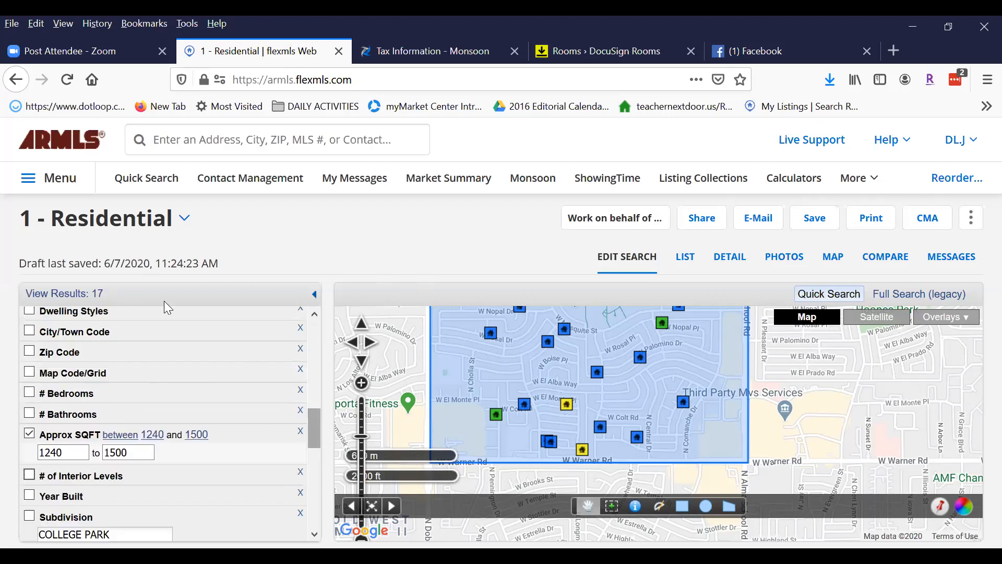
{"action": "scroll", "coordinate": [317, 420], "scroll_direction": "down", "scroll_amount": 2}
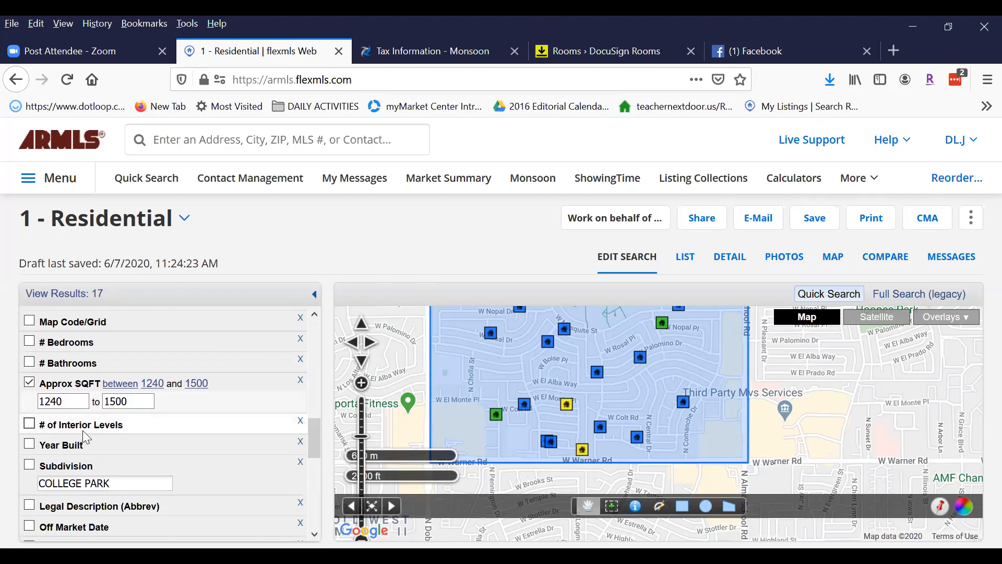
{"action": "left_click", "coordinate": [30, 423]}
{"action": "left_click", "coordinate": [115, 442]}
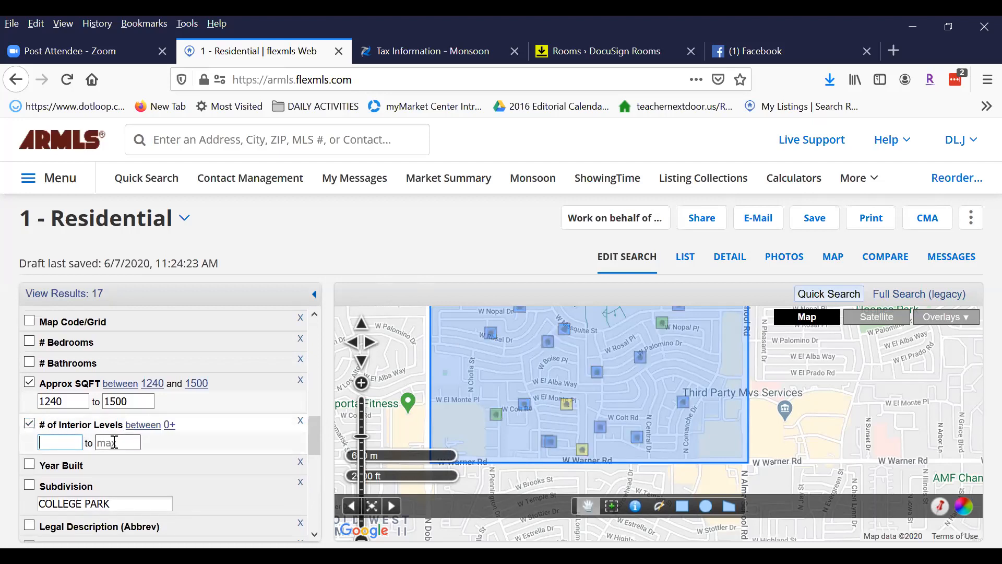
{"action": "type", "text": "1"}
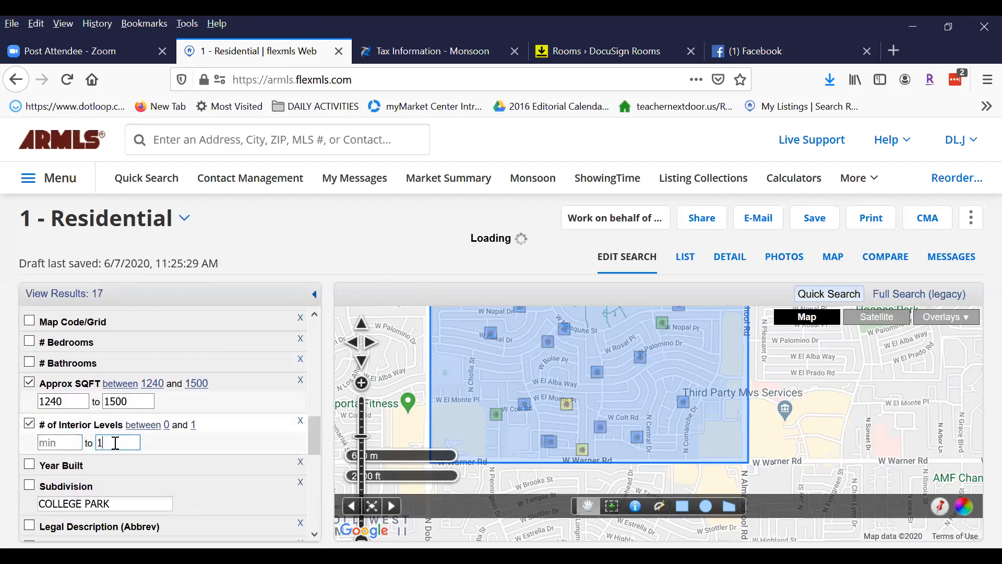
{"action": "key", "text": "Tab"}
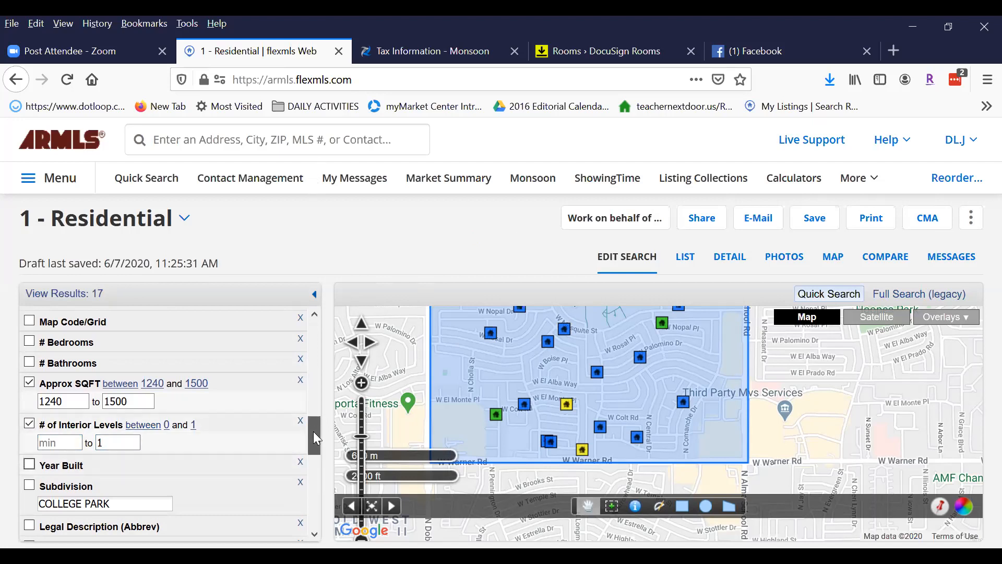
Restrict Year Built to 1978 through 1982, leaving 16 results.
{"action": "scroll", "coordinate": [316, 438], "scroll_direction": "down", "scroll_amount": 1}
{"action": "key", "text": "space"}
{"action": "key", "text": "Tab"}
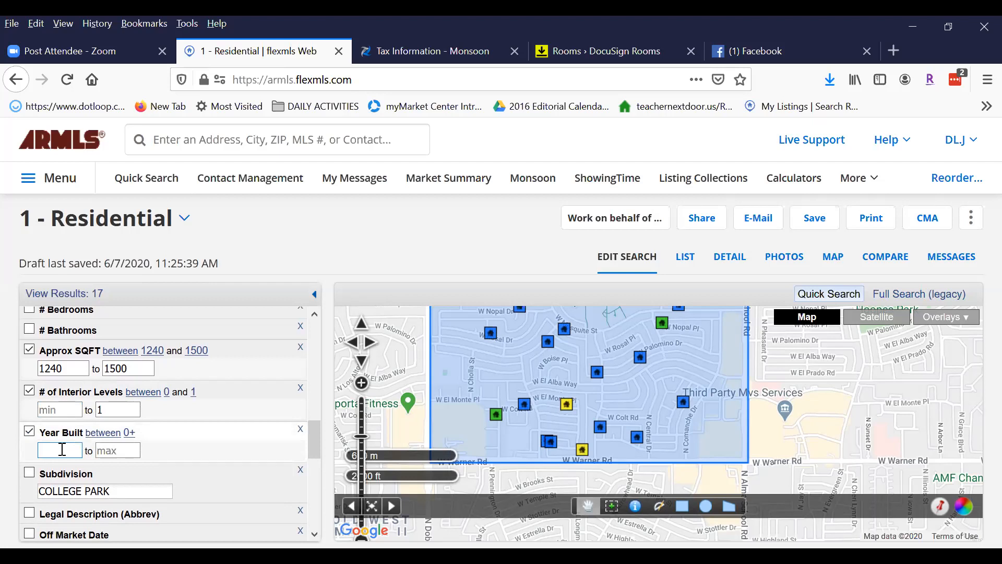
{"action": "type", "text": "197"}
{"action": "key", "text": "BackSpace"}
{"action": "key", "text": "BackSpace"}
{"action": "key", "text": "BackSpace"}
{"action": "type", "text": "1978"}
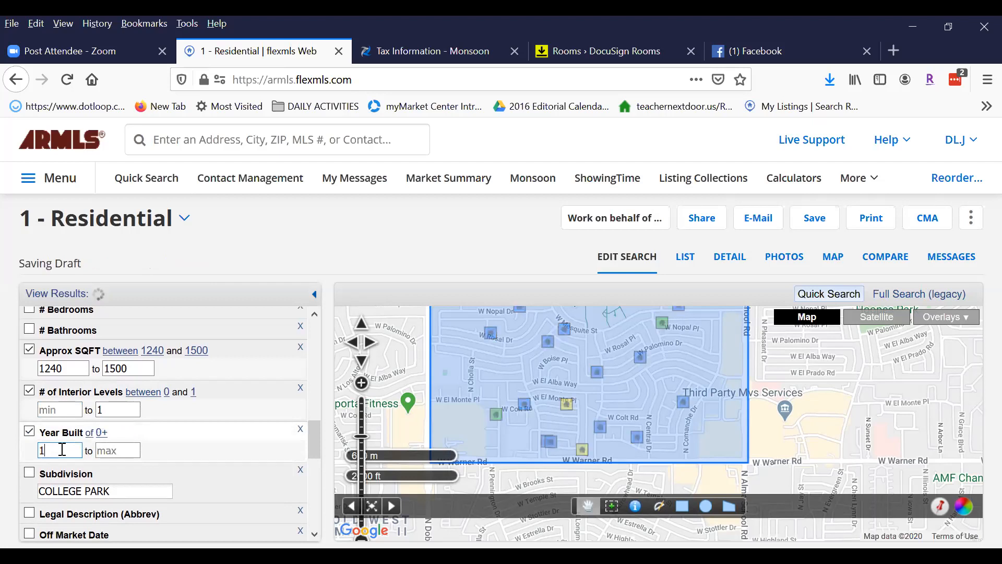
{"action": "key", "text": "Tab"}
{"action": "type", "text": "1982"}
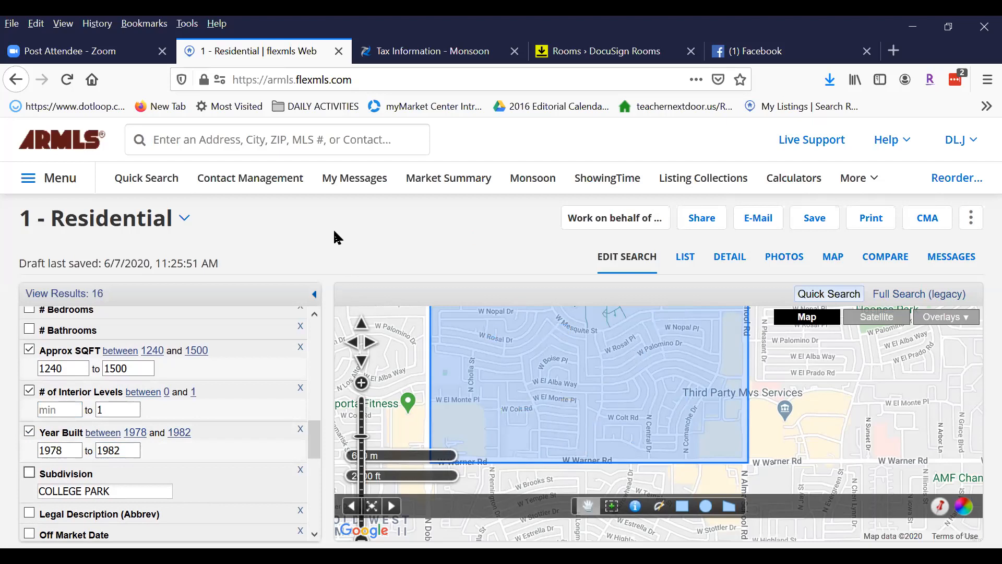
{"action": "left_click_drag", "start_coordinate": [315, 437], "coordinate": [317, 472]}
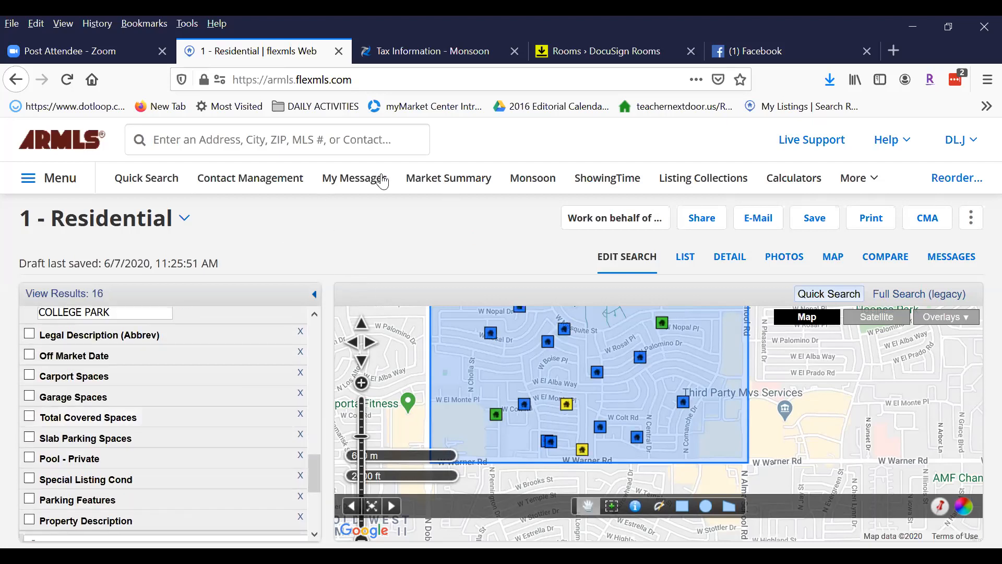
{"action": "left_click", "coordinate": [424, 50]}
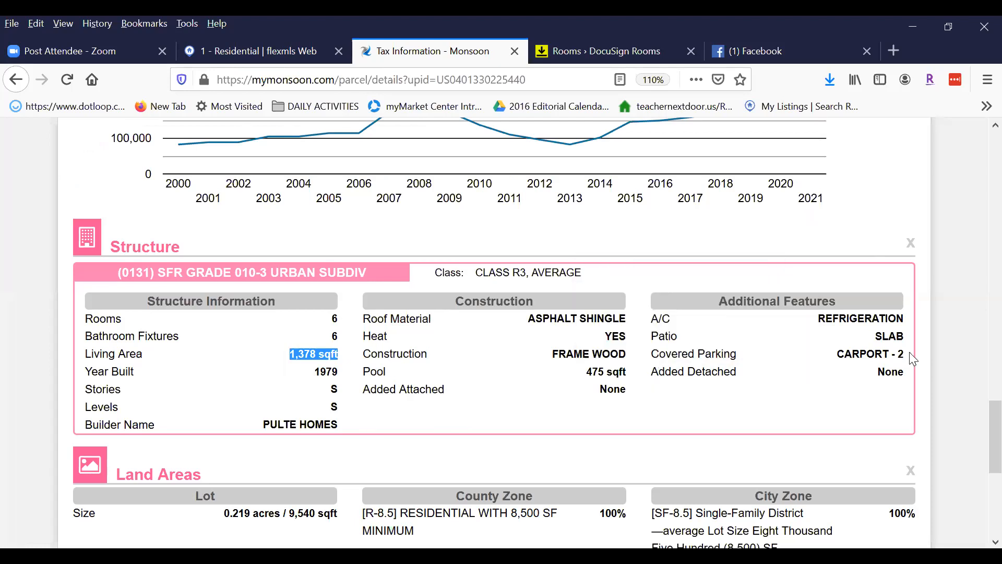
{"action": "left_click", "coordinate": [841, 355]}
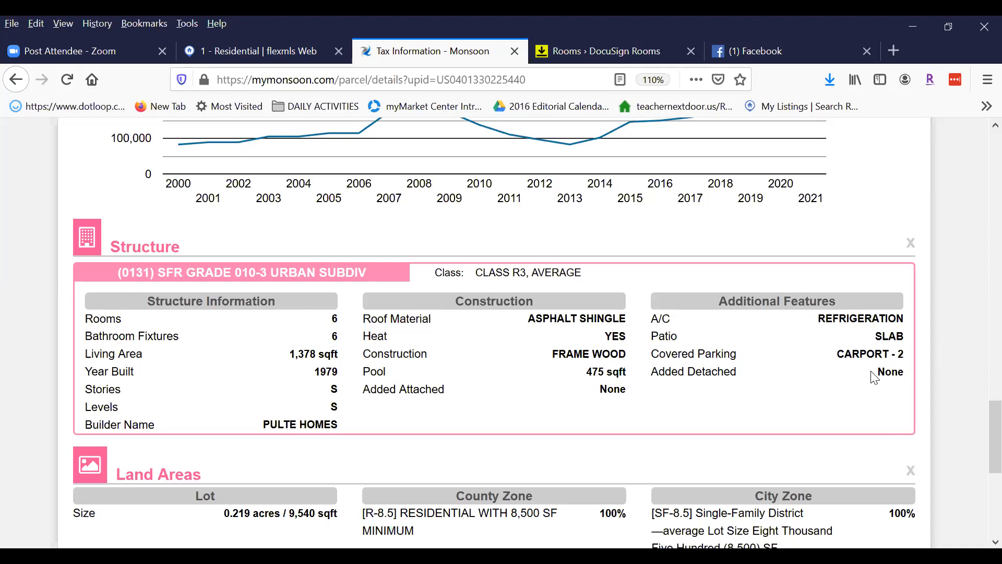
{"action": "left_click_drag", "start_coordinate": [978, 414], "coordinate": [978, 153]}
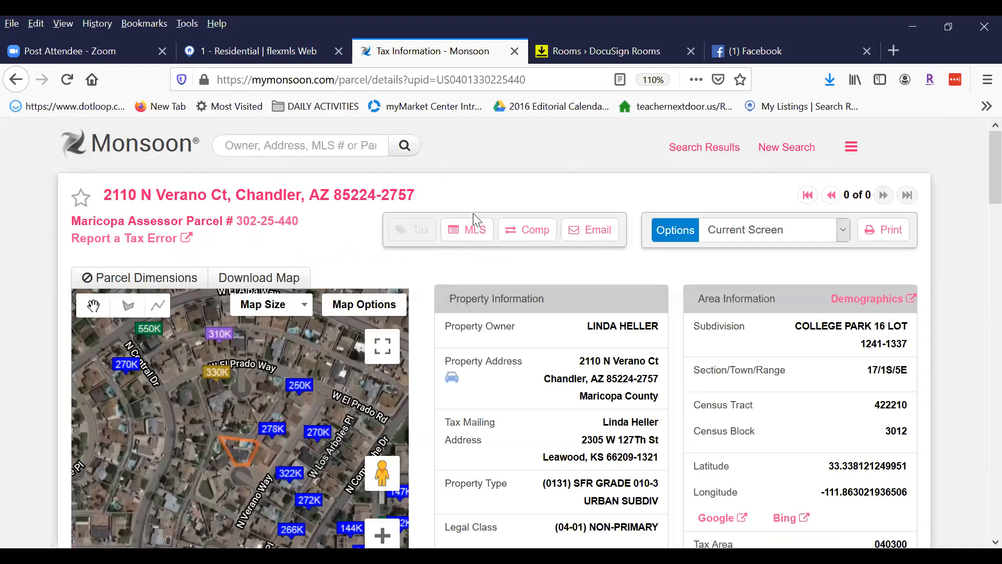
Open the subject property's closed MLS listing in a new tab, then return to flexmls.
{"action": "right_click", "coordinate": [472, 232]}
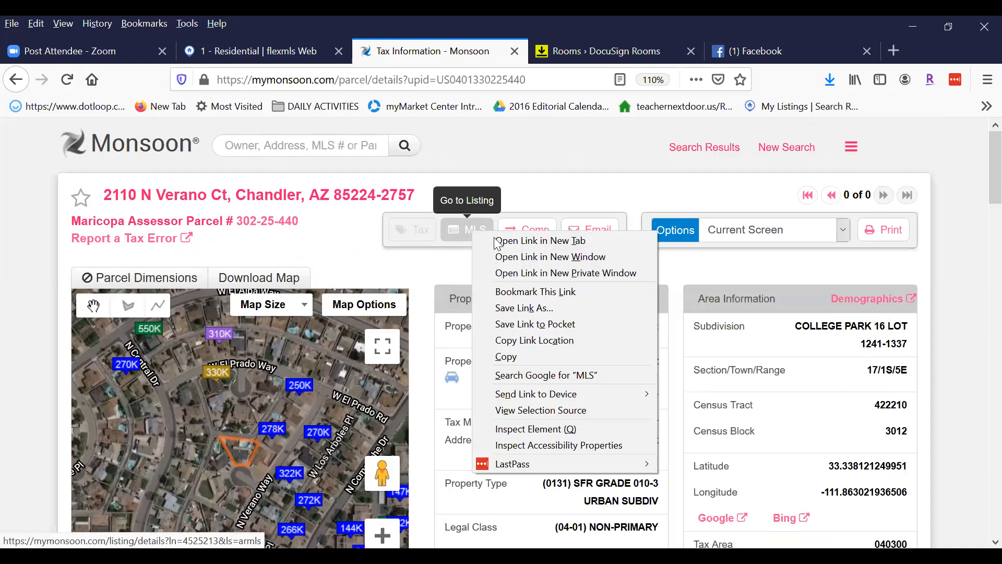
{"action": "left_click", "coordinate": [498, 241]}
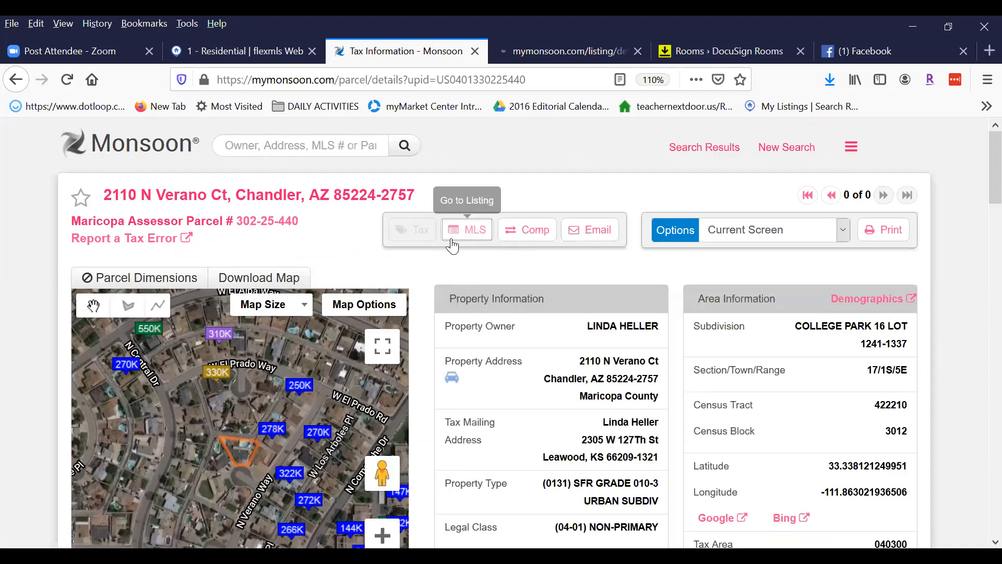
{"action": "left_click", "coordinate": [550, 55]}
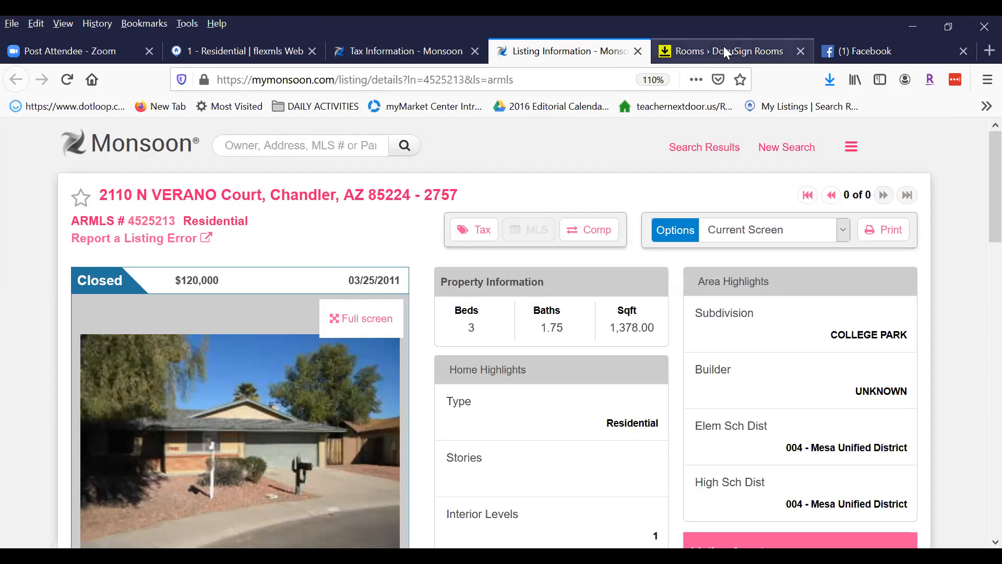
{"action": "left_click", "coordinate": [385, 48]}
{"action": "key", "text": "ctrl+shift+Tab"}
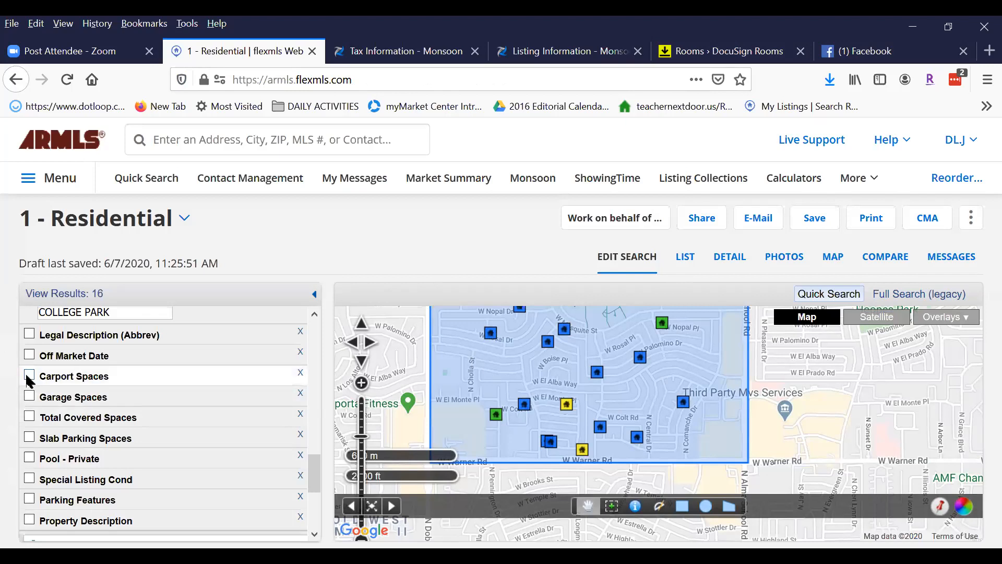
Add a Garage Spaces filter of exactly 2, with results staying at 16.
{"action": "left_click", "coordinate": [29, 396]}
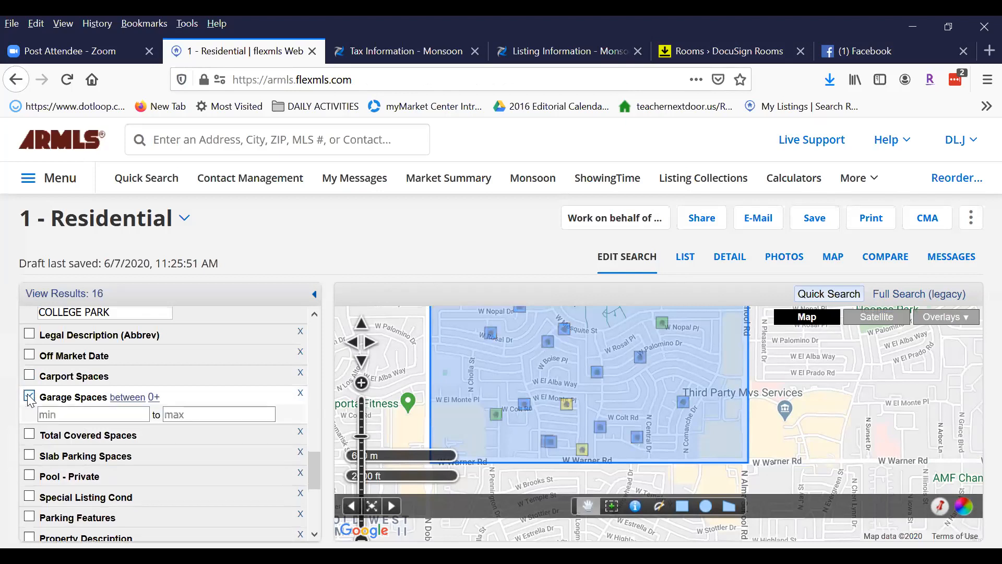
{"action": "key", "text": "Tab"}
{"action": "left_click", "coordinate": [111, 415]}
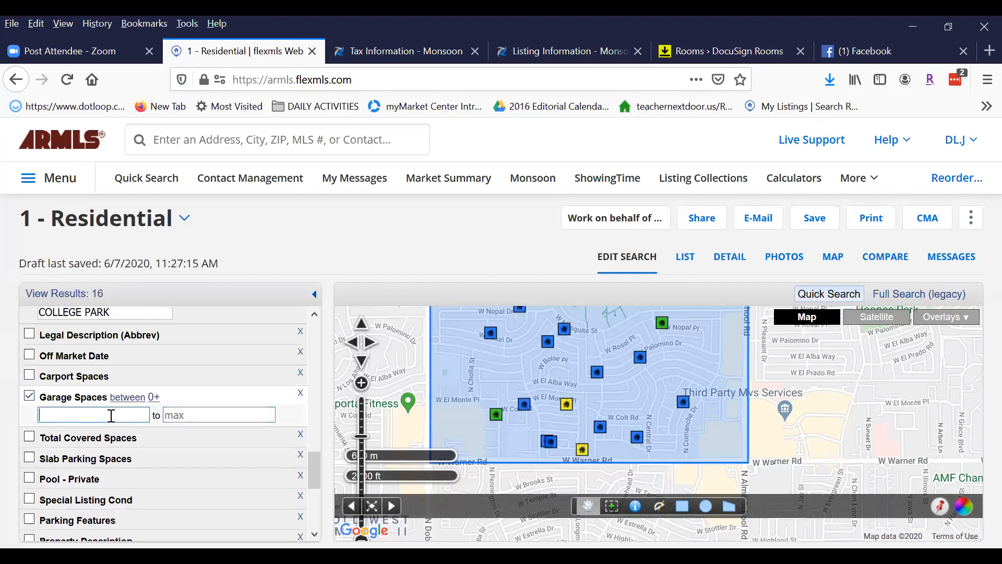
{"action": "type", "text": "2"}
{"action": "key", "text": "Tab"}
{"action": "type", "text": "2"}
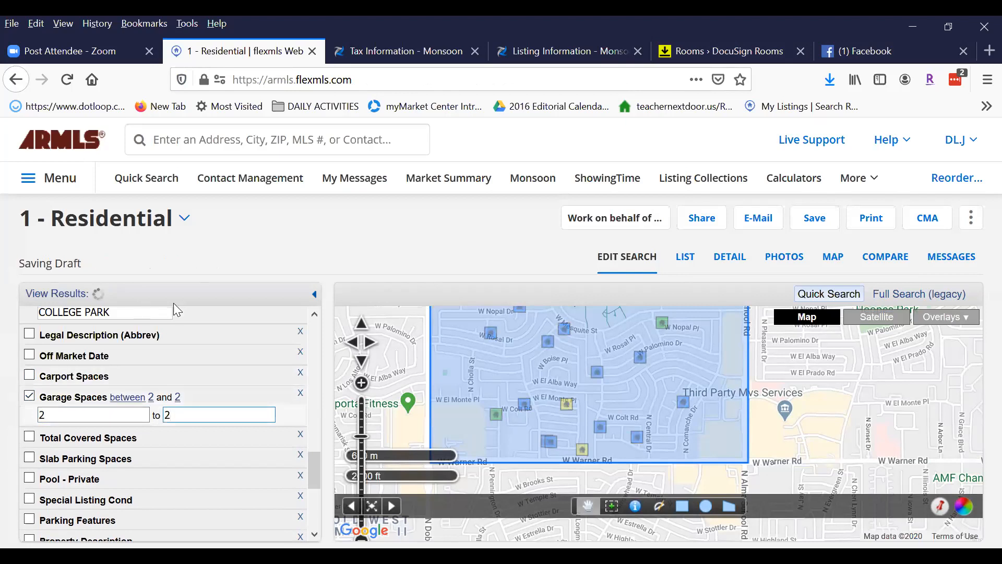
{"action": "key", "text": "Tab"}
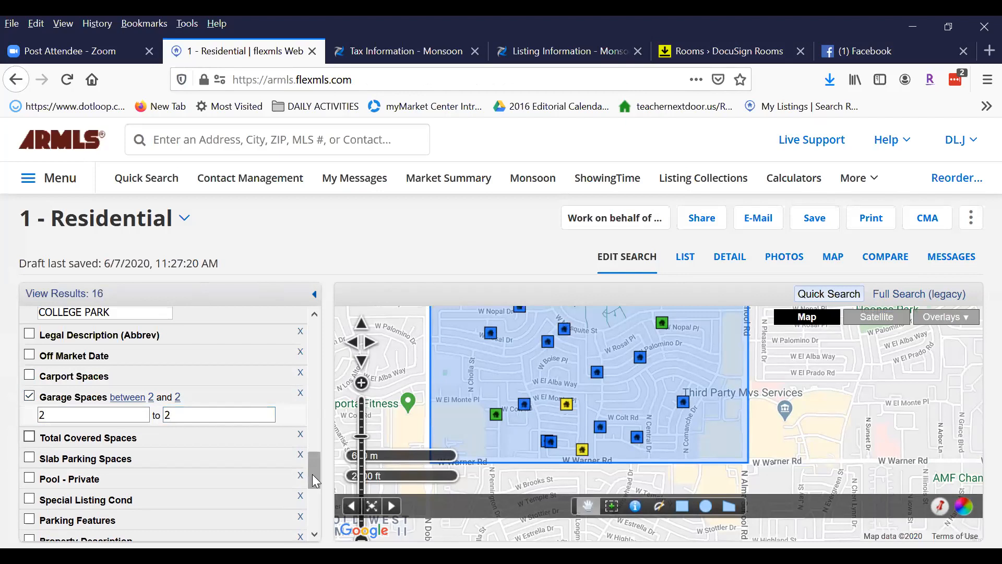
{"action": "mouse_move", "coordinate": [312, 474]}
{"action": "left_mouse_down"}
{"action": "mouse_move", "coordinate": [320, 377]}
{"action": "mouse_move", "coordinate": [322, 490]}
{"action": "left_mouse_up"}
{"action": "mouse_move", "coordinate": [848, 407]}
{"action": "left_mouse_down"}
{"action": "mouse_move", "coordinate": [859, 434]}
{"action": "mouse_move", "coordinate": [850, 389]}
{"action": "left_mouse_up"}
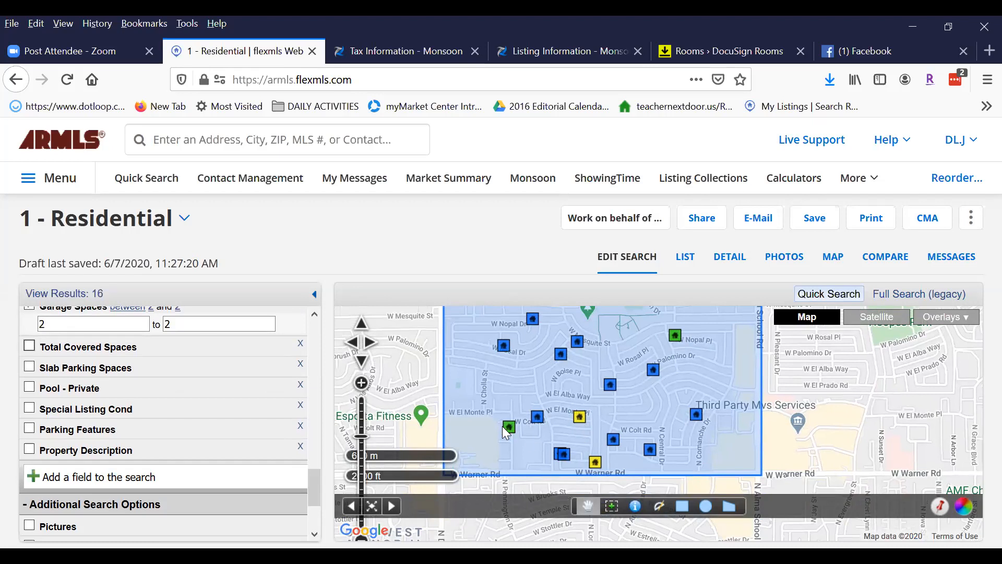
{"action": "mouse_move", "coordinate": [714, 359]}
{"action": "left_mouse_down"}
{"action": "mouse_move", "coordinate": [722, 409]}
{"action": "mouse_move", "coordinate": [719, 339]}
{"action": "mouse_move", "coordinate": [723, 367]}
{"action": "left_mouse_up"}
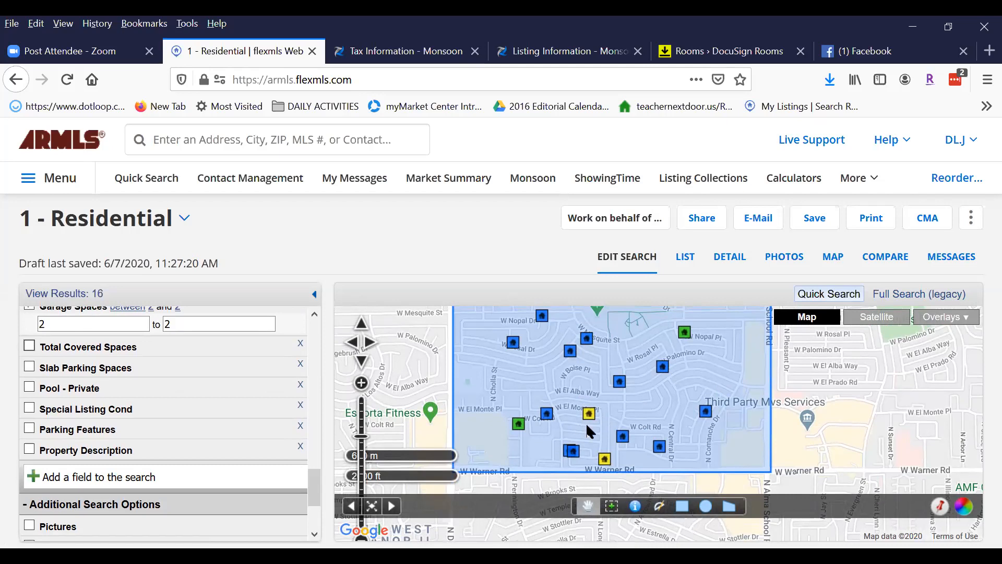
Compare the flexmls map near W Warner Rd with the Monsoon parcel map.
{"action": "left_click", "coordinate": [401, 52]}
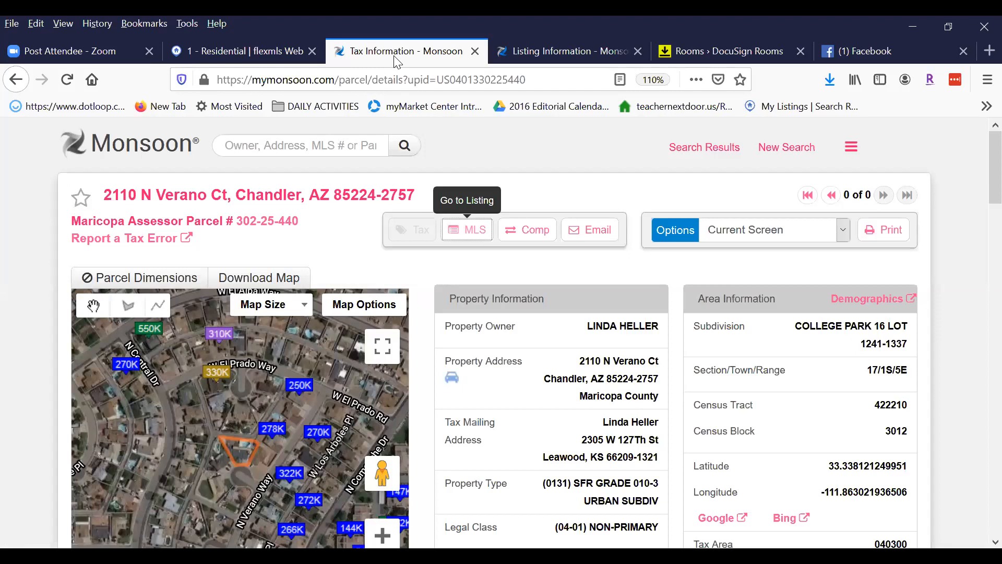
{"action": "key", "text": "ctrl+shift+Tab"}
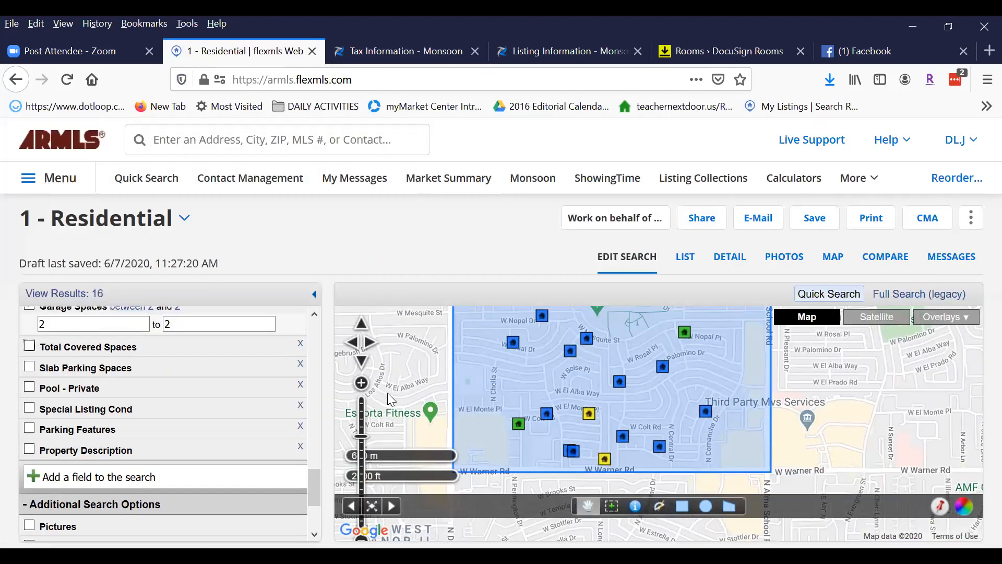
{"action": "left_click", "coordinate": [361, 384]}
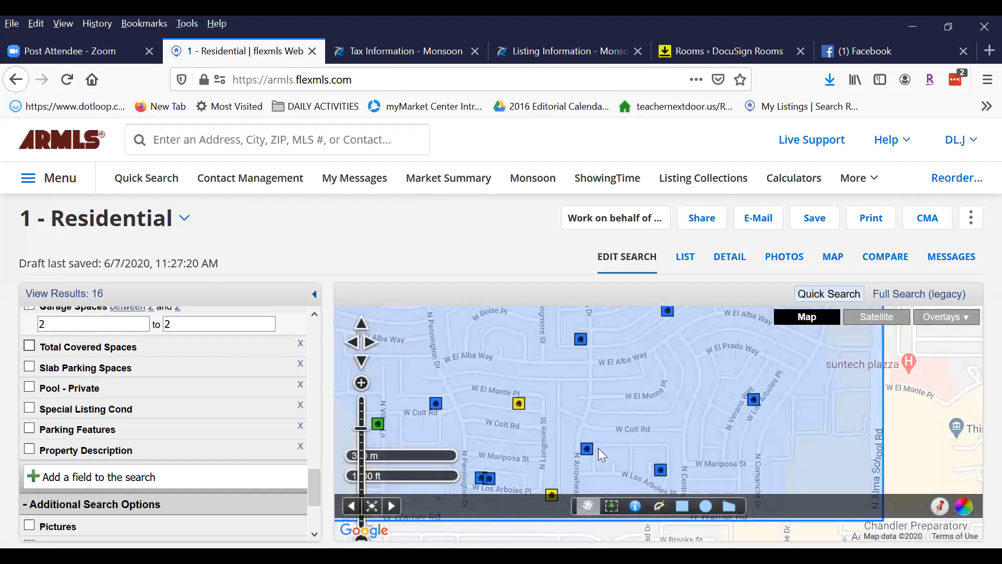
{"action": "left_click_drag", "start_coordinate": [690, 427], "coordinate": [684, 361]}
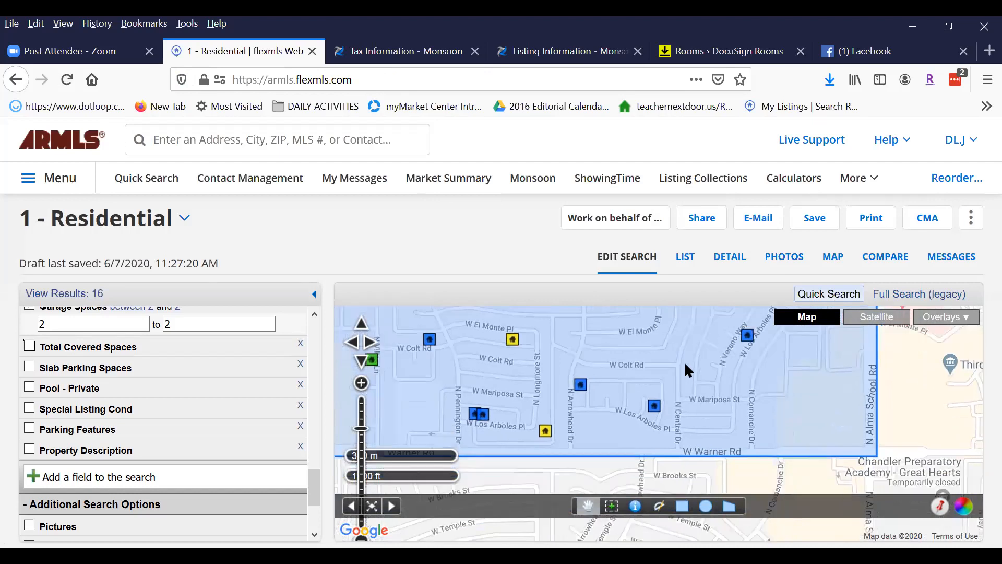
{"action": "left_click", "coordinate": [386, 45]}
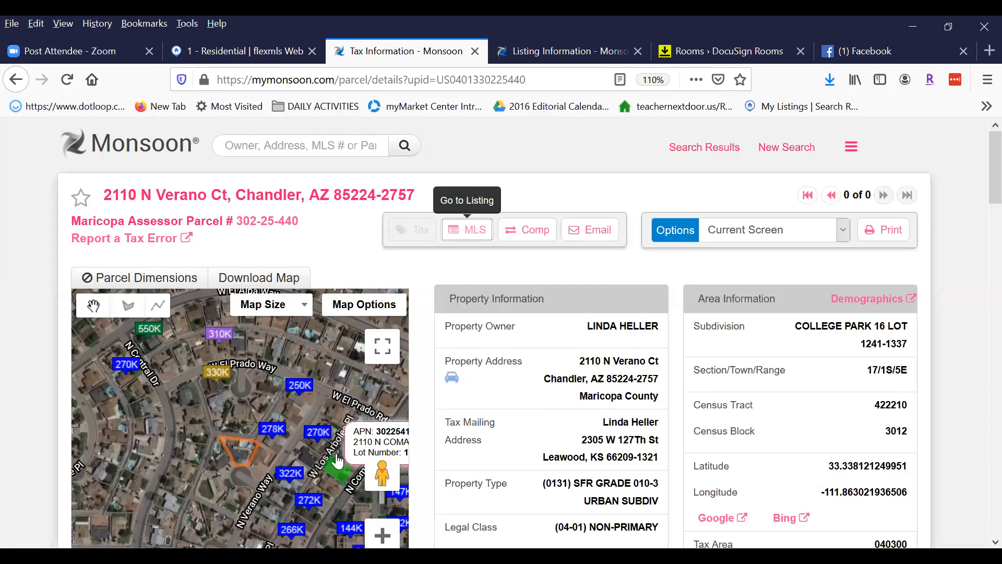
{"action": "left_click_drag", "start_coordinate": [336, 464], "coordinate": [332, 405]}
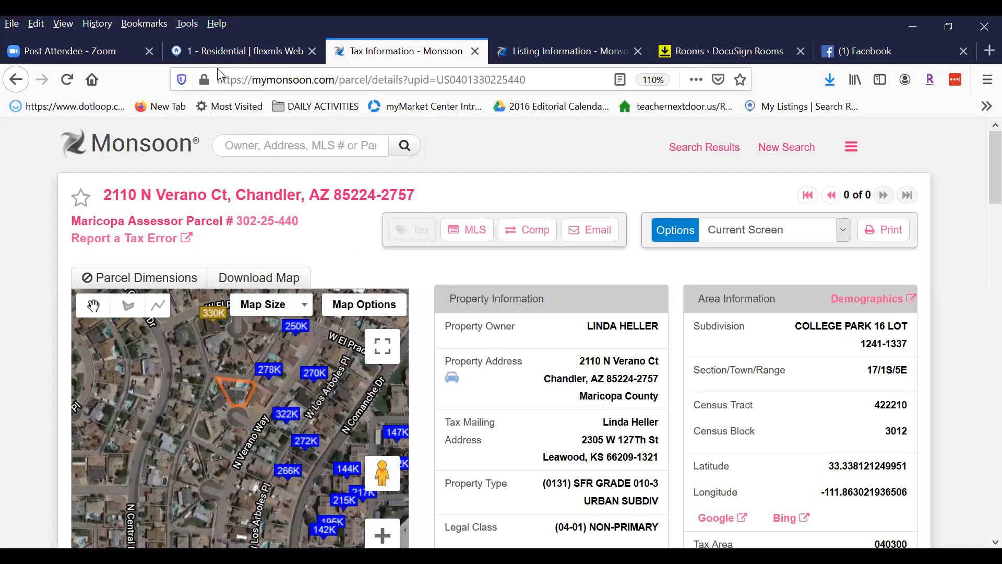
{"action": "key", "text": "ctrl+shift+Tab"}
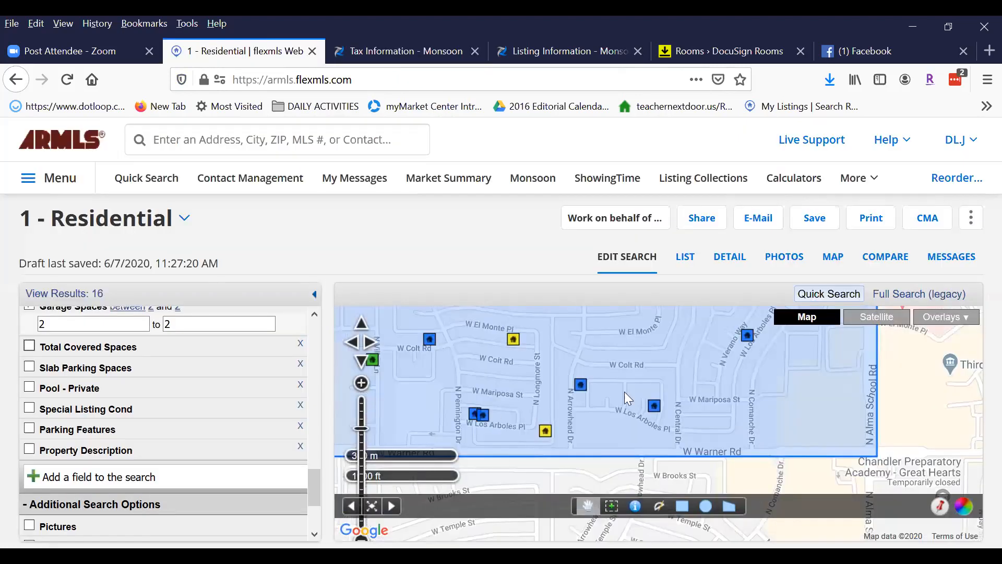
{"action": "left_click_drag", "start_coordinate": [668, 349], "coordinate": [664, 424]}
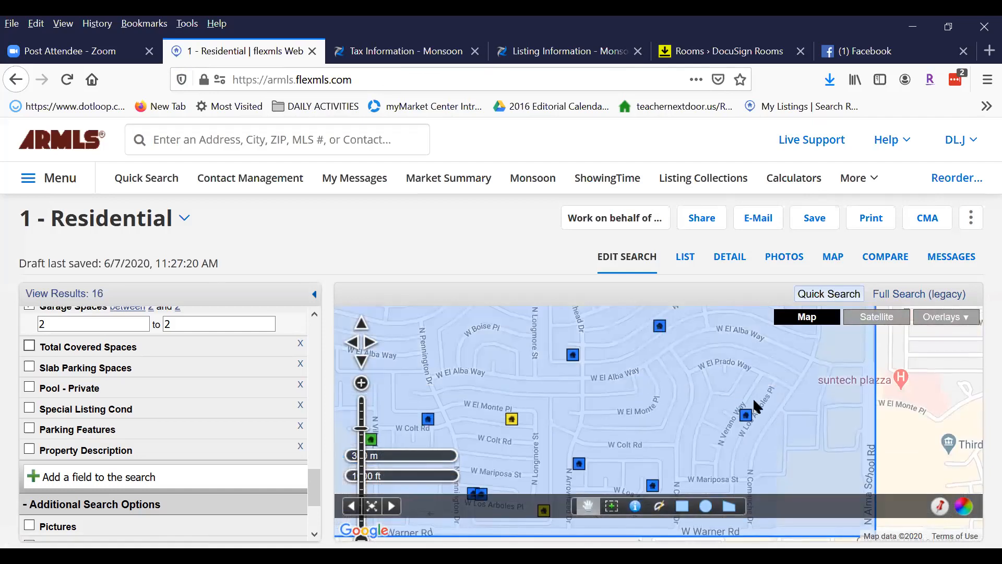
Open the search rectangle's info bubble and zoom out to show the whole area.
{"action": "left_click", "coordinate": [361, 384]}
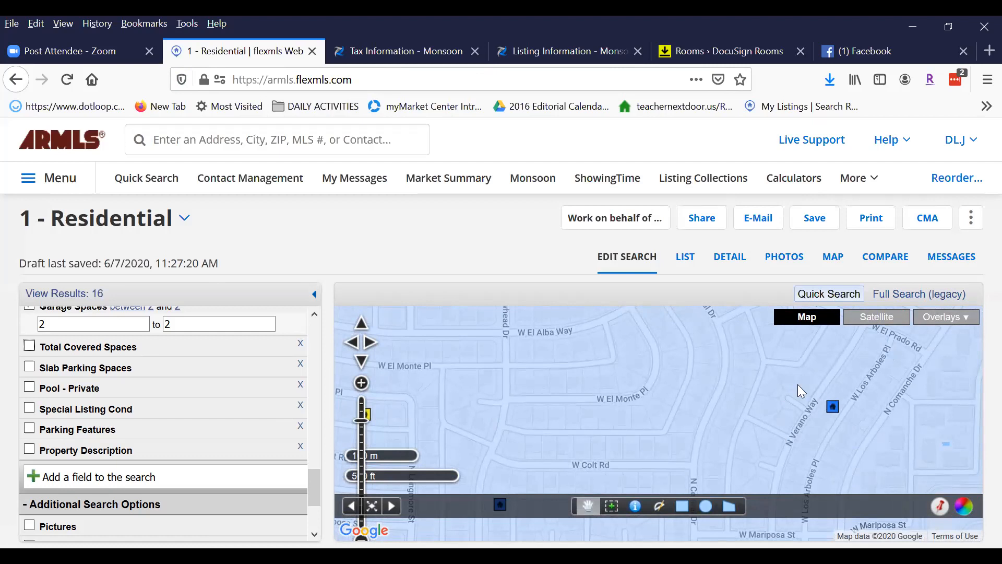
{"action": "left_click", "coordinate": [784, 378]}
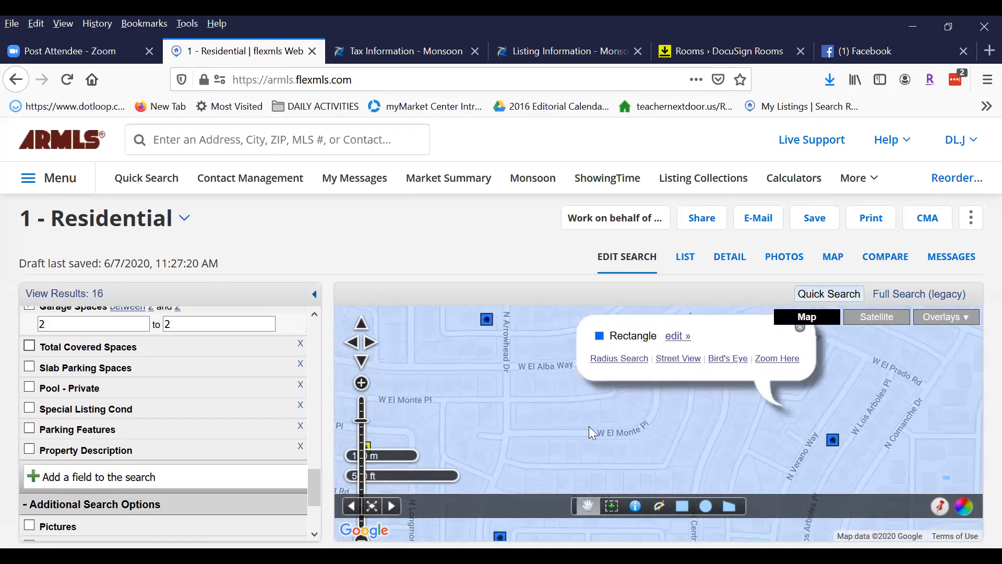
{"action": "left_click_drag", "start_coordinate": [361, 421], "coordinate": [361, 434]}
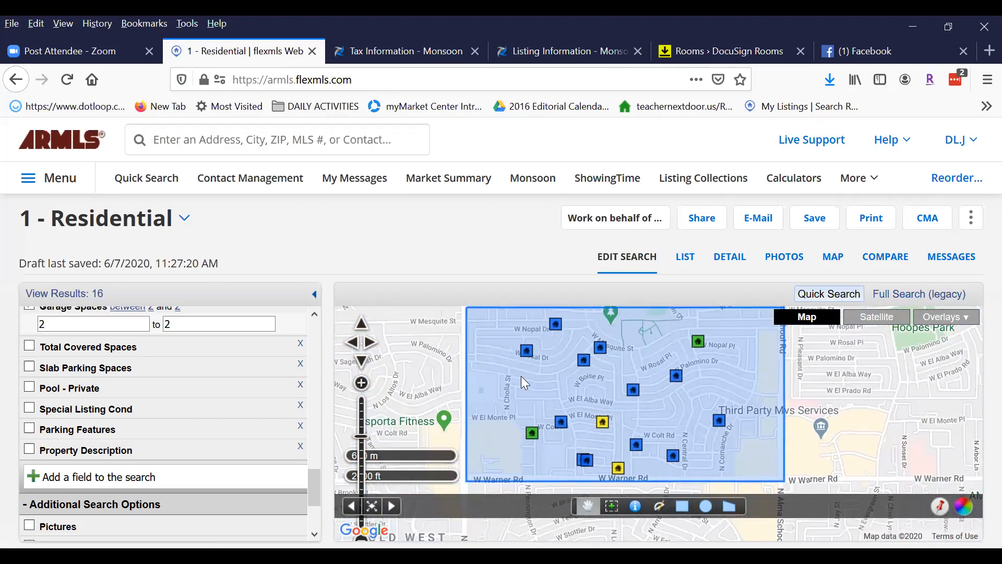
Reshape the search rectangle, pulling its top-left corner inward to span W Nopal Pl to W Warner Rd.
{"action": "left_click", "coordinate": [477, 346]}
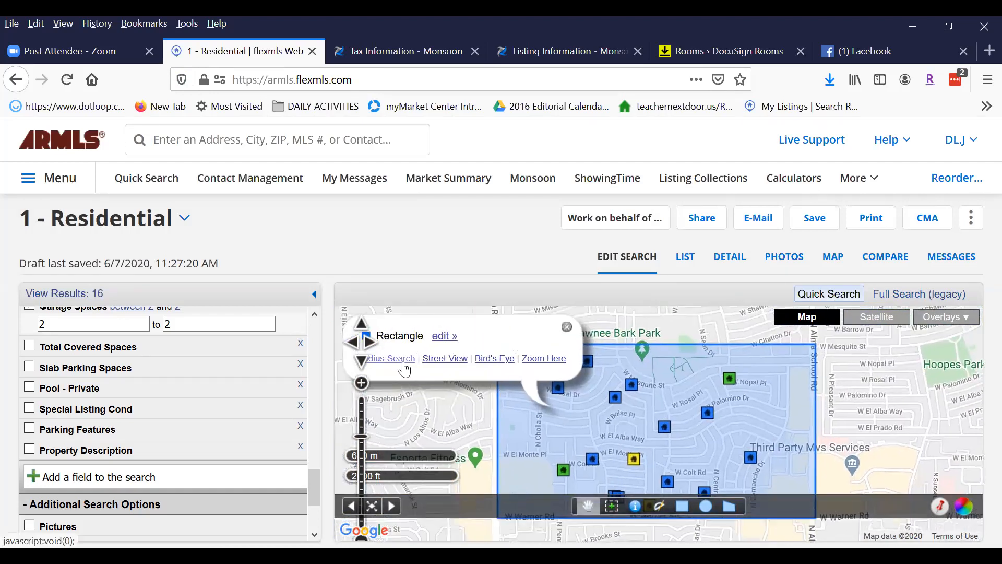
{"action": "left_click", "coordinate": [444, 335]}
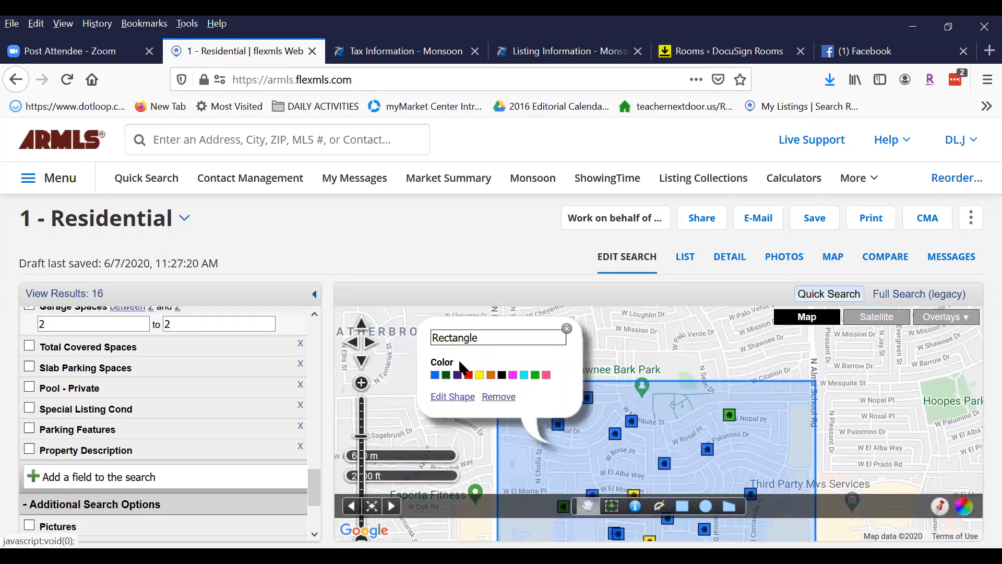
{"action": "left_click", "coordinate": [455, 396]}
{"action": "left_click_drag", "start_coordinate": [494, 379], "coordinate": [527, 392]}
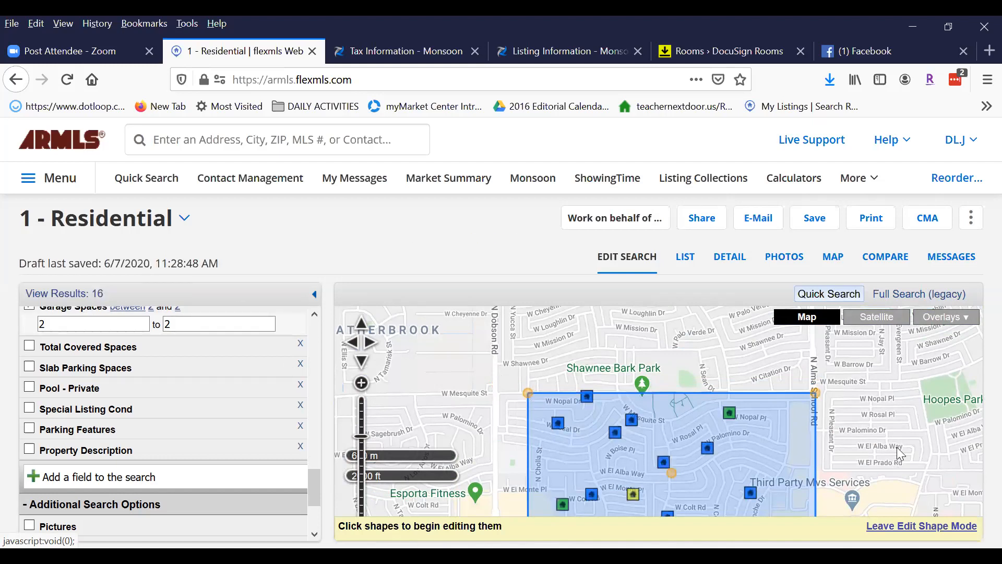
{"action": "left_click_drag", "start_coordinate": [897, 447], "coordinate": [894, 402]}
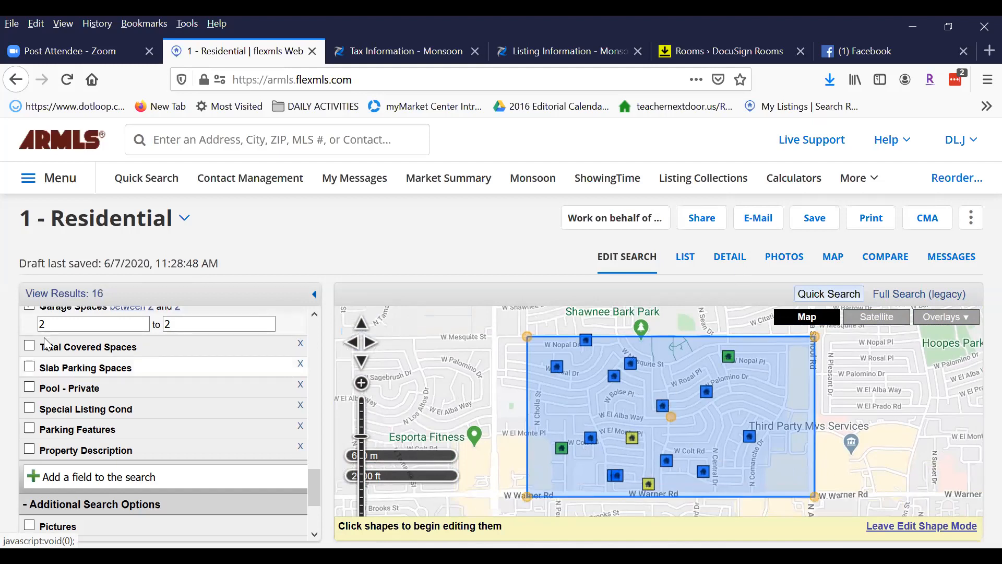
{"action": "left_click_drag", "start_coordinate": [315, 500], "coordinate": [249, 238]}
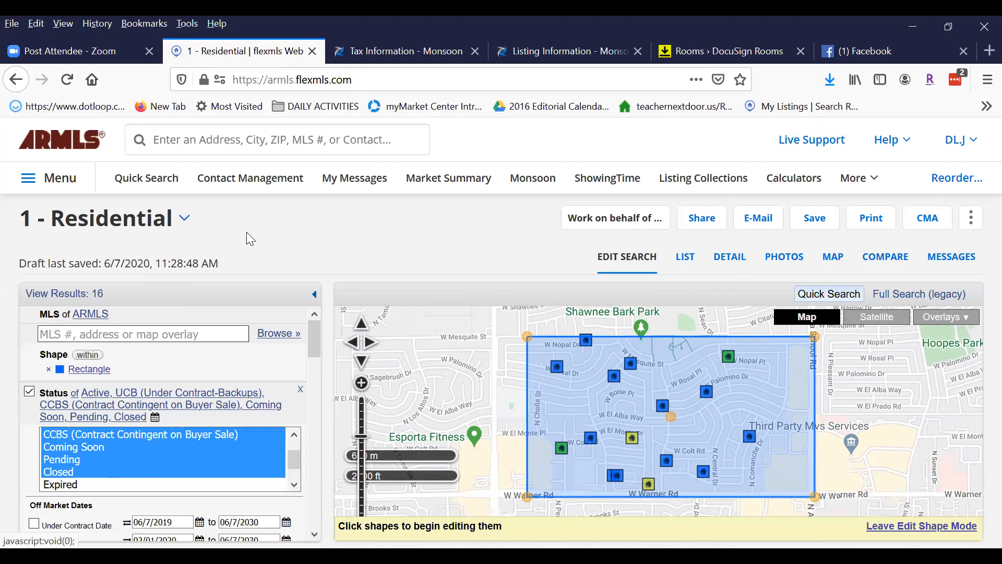
Show the 16 results as a list with price, address, square footage and subdivision.
{"action": "left_click", "coordinate": [687, 260]}
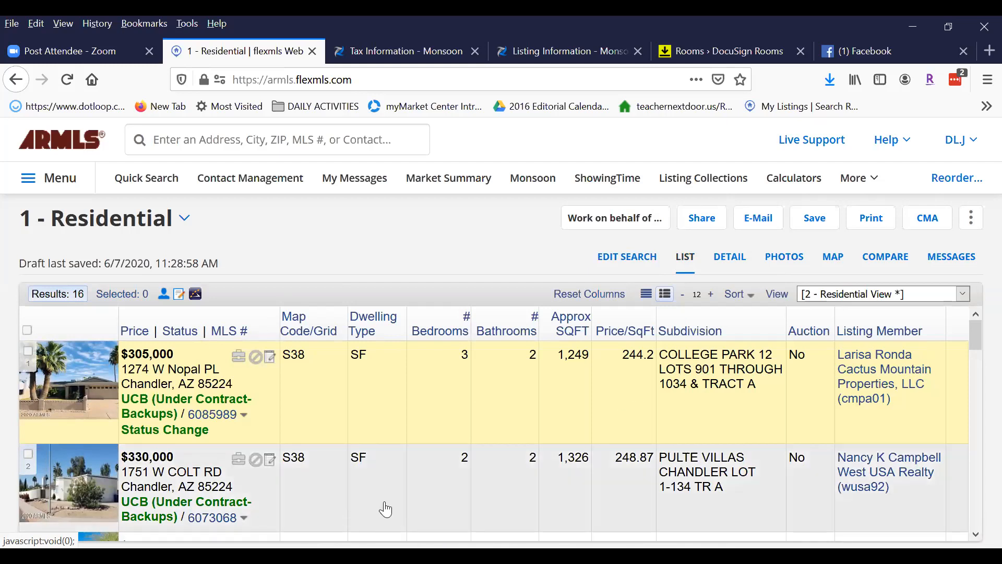
{"action": "scroll", "coordinate": [624, 385], "scroll_direction": "down", "scroll_amount": 3}
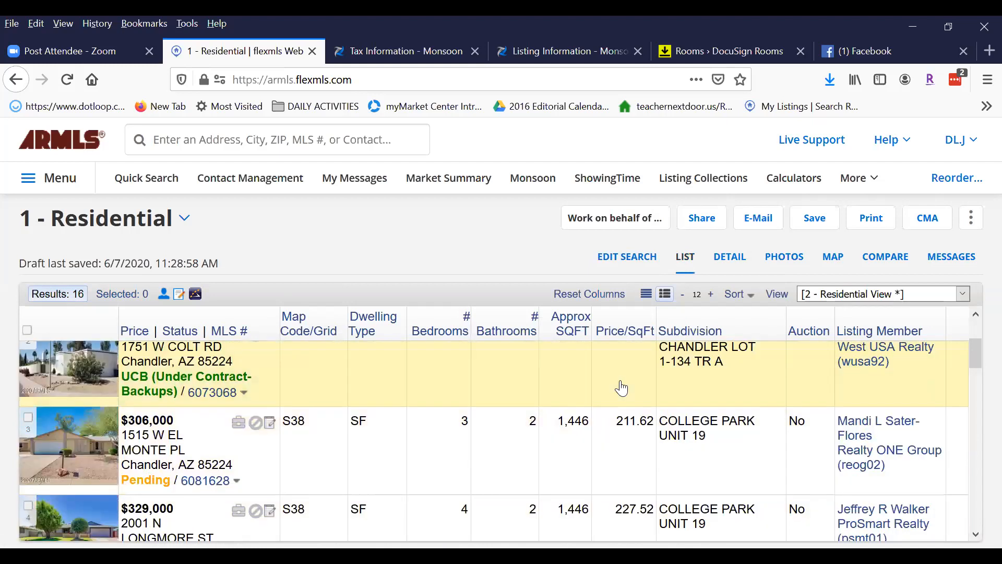
{"action": "scroll", "coordinate": [669, 403], "scroll_direction": "up", "scroll_amount": 2}
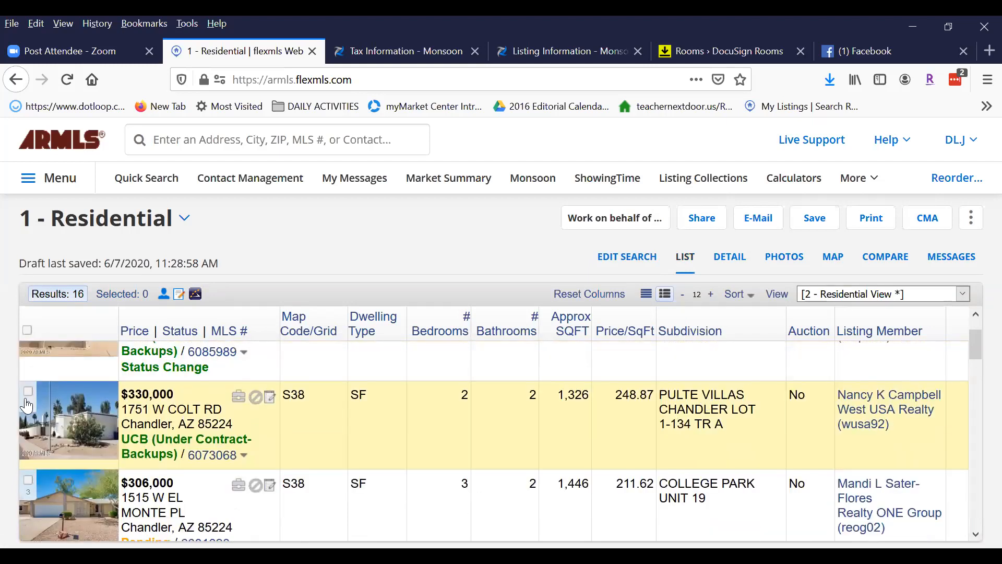
{"action": "scroll", "coordinate": [517, 417], "scroll_direction": "up", "scroll_amount": 2}
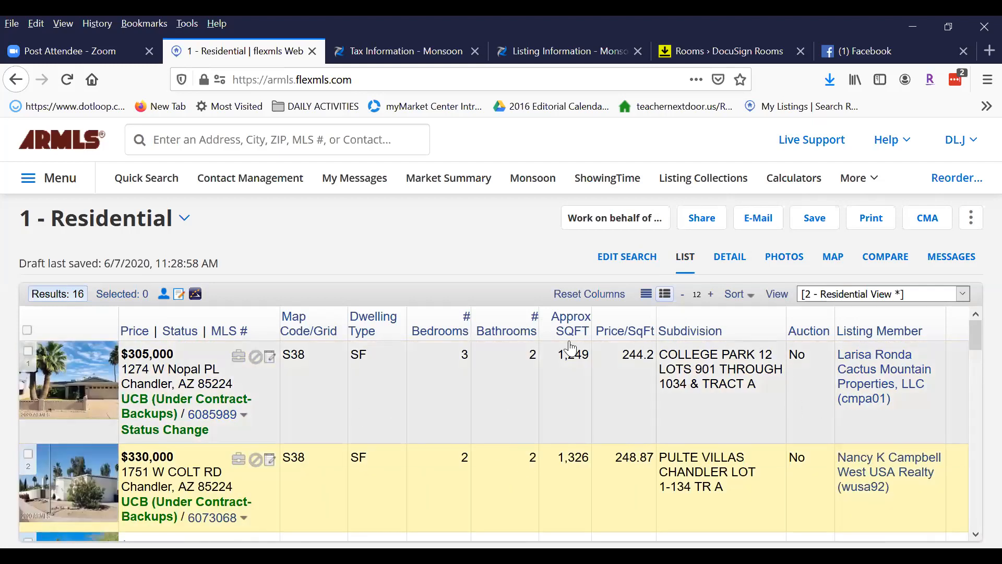
Sort the results by Approx SQFT, smallest first.
{"action": "left_click", "coordinate": [573, 321]}
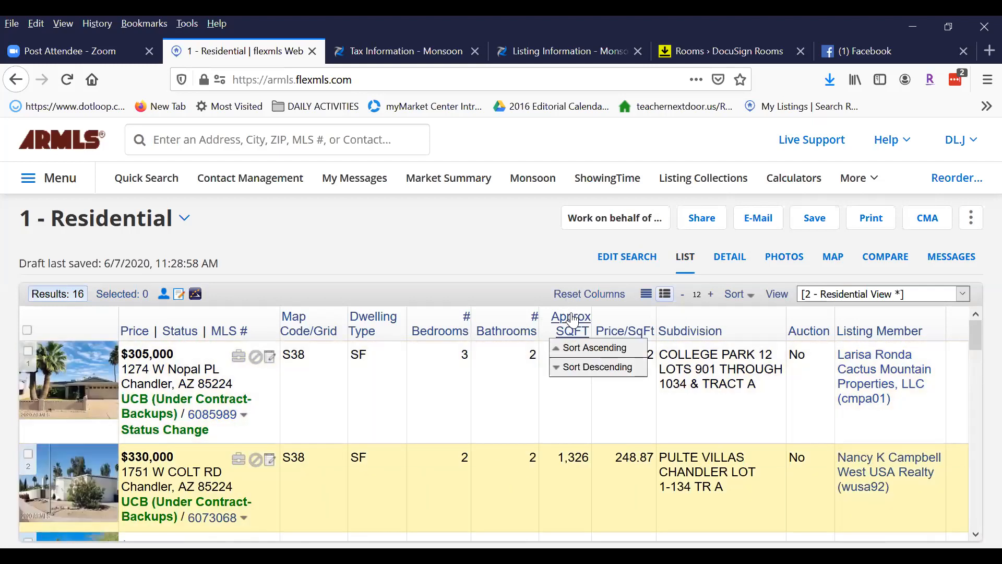
{"action": "left_click", "coordinate": [578, 350]}
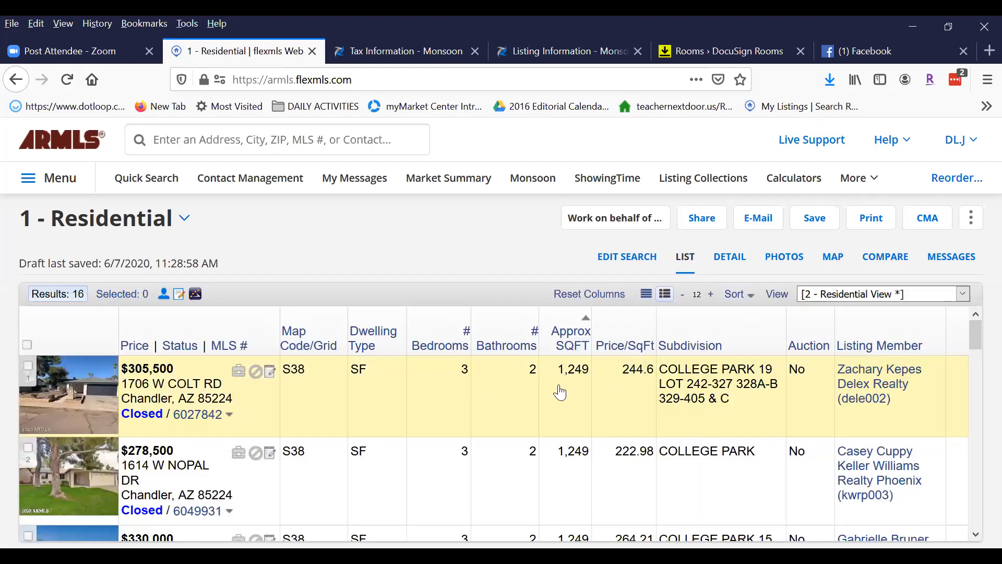
{"action": "scroll", "coordinate": [581, 399], "scroll_direction": "down", "scroll_amount": 8}
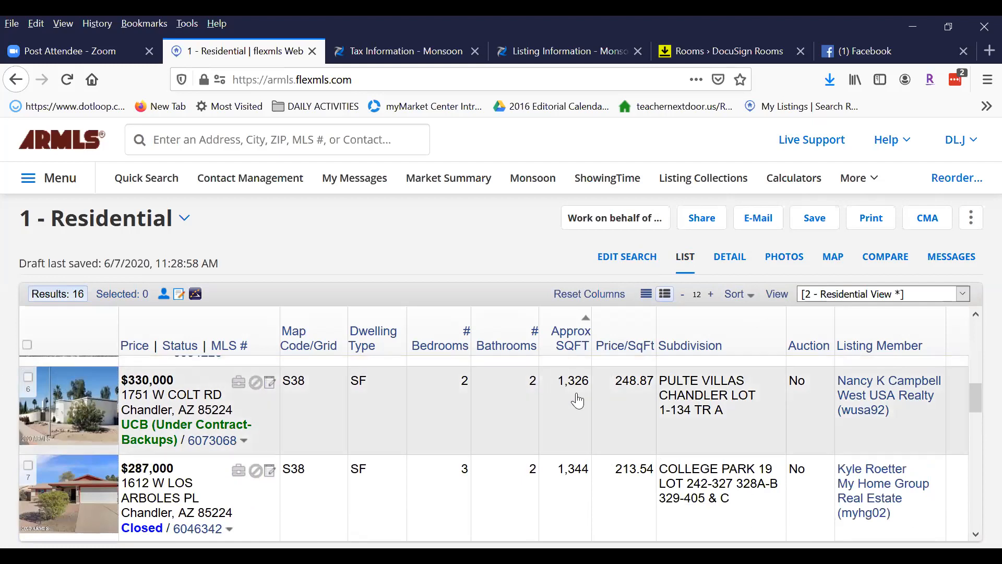
{"action": "scroll", "coordinate": [571, 399], "scroll_direction": "down", "scroll_amount": 1}
{"action": "scroll", "coordinate": [571, 400], "scroll_direction": "up", "scroll_amount": 2}
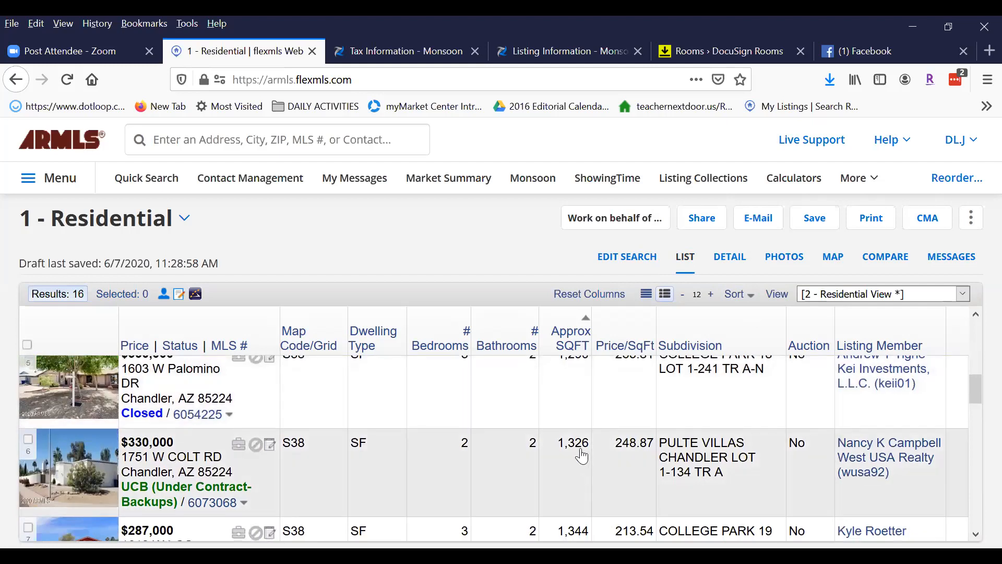
{"action": "scroll", "coordinate": [587, 463], "scroll_direction": "down", "scroll_amount": 2}
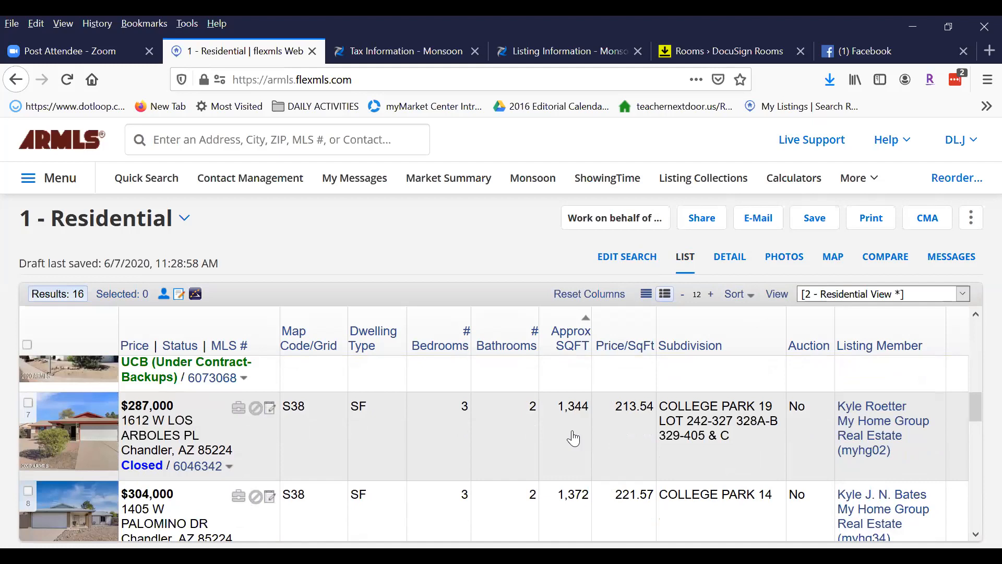
Check the comps on Los Arboles Pl, Palomino Dr, Arrowhead Dr, Mesquite St and Verano Way.
{"action": "left_click", "coordinate": [29, 405]}
{"action": "left_click", "coordinate": [28, 490]}
{"action": "scroll", "coordinate": [626, 435], "scroll_direction": "down", "scroll_amount": 3}
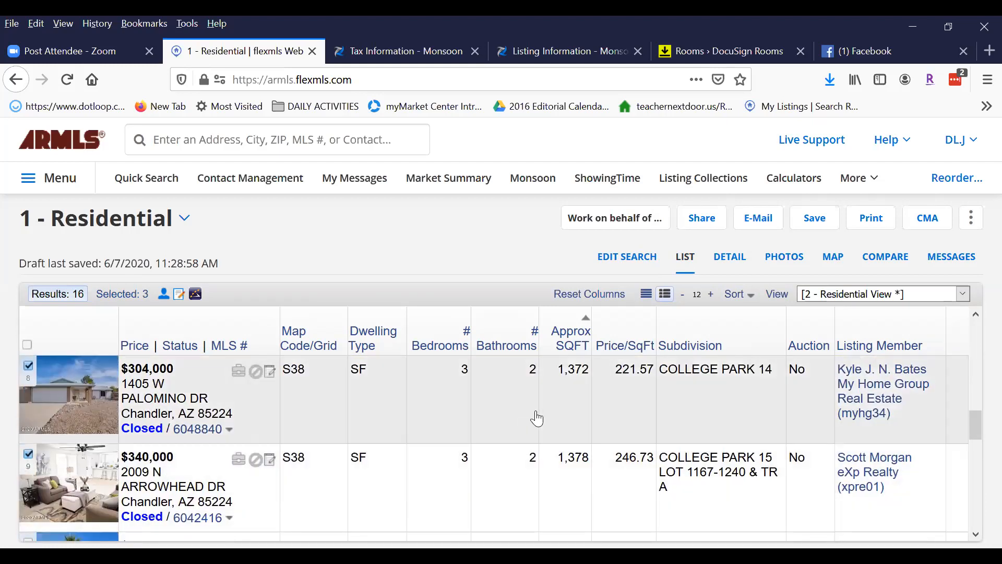
{"action": "scroll", "coordinate": [537, 415], "scroll_direction": "down", "scroll_amount": 1}
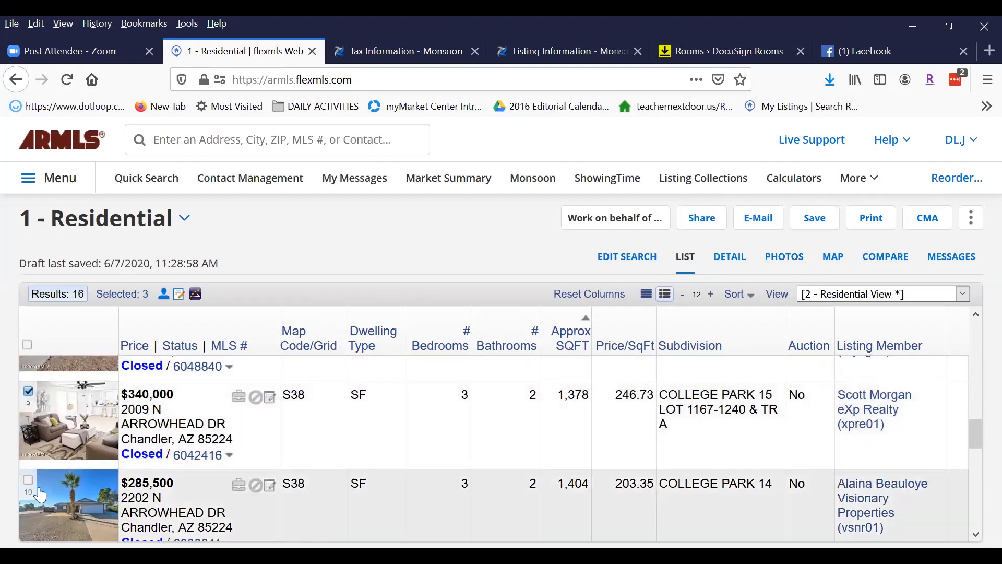
{"action": "left_click", "coordinate": [28, 480]}
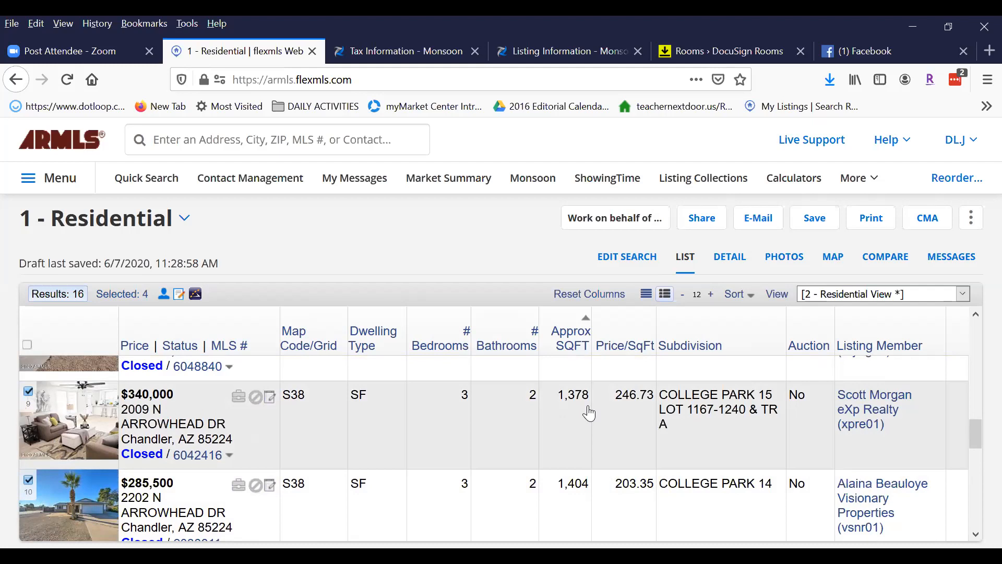
{"action": "left_click_drag", "start_coordinate": [976, 433], "coordinate": [970, 457]}
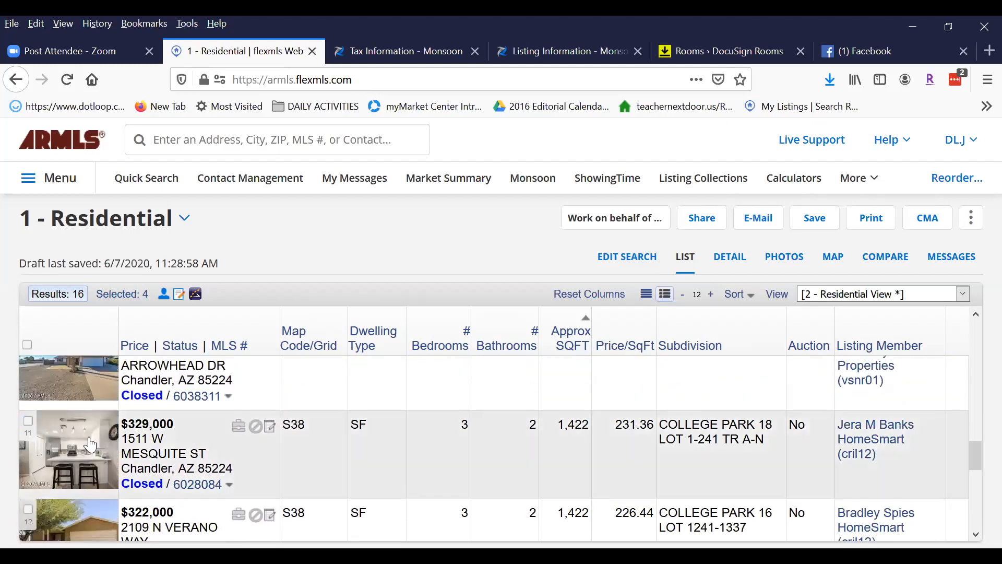
{"action": "left_click", "coordinate": [28, 421]}
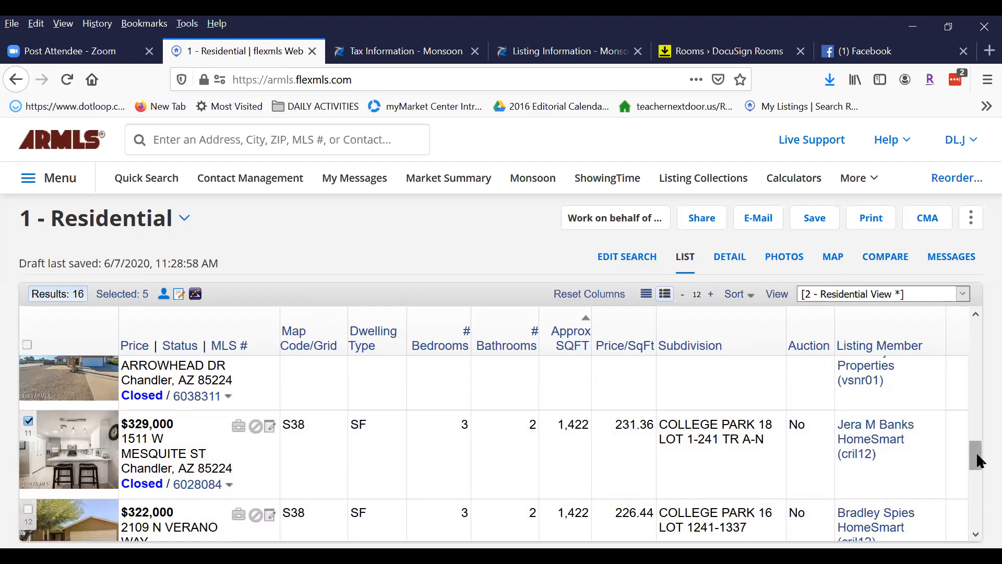
{"action": "left_click_drag", "start_coordinate": [979, 461], "coordinate": [977, 475]}
{"action": "left_click", "coordinate": [28, 414]}
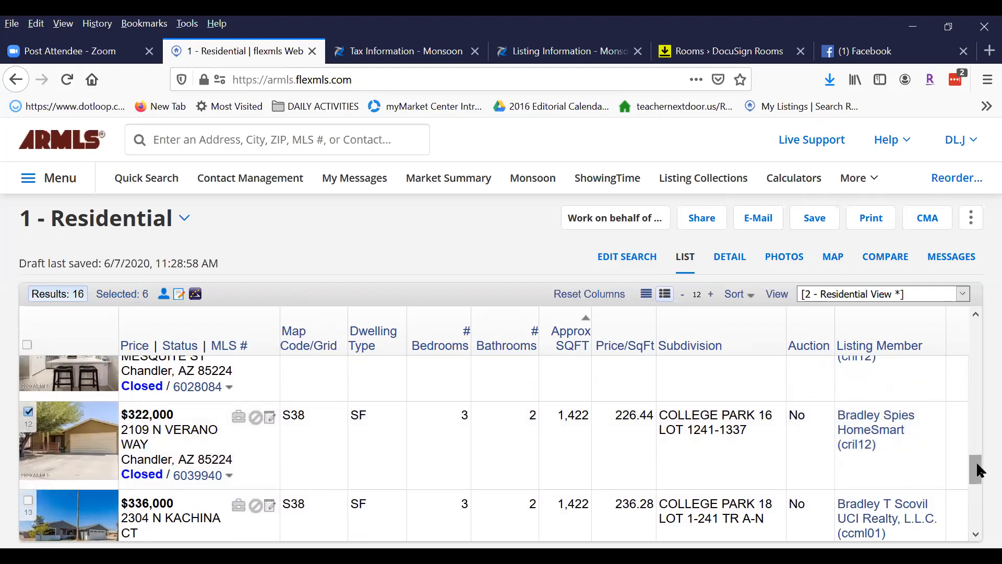
{"action": "left_click_drag", "start_coordinate": [979, 471], "coordinate": [979, 488]}
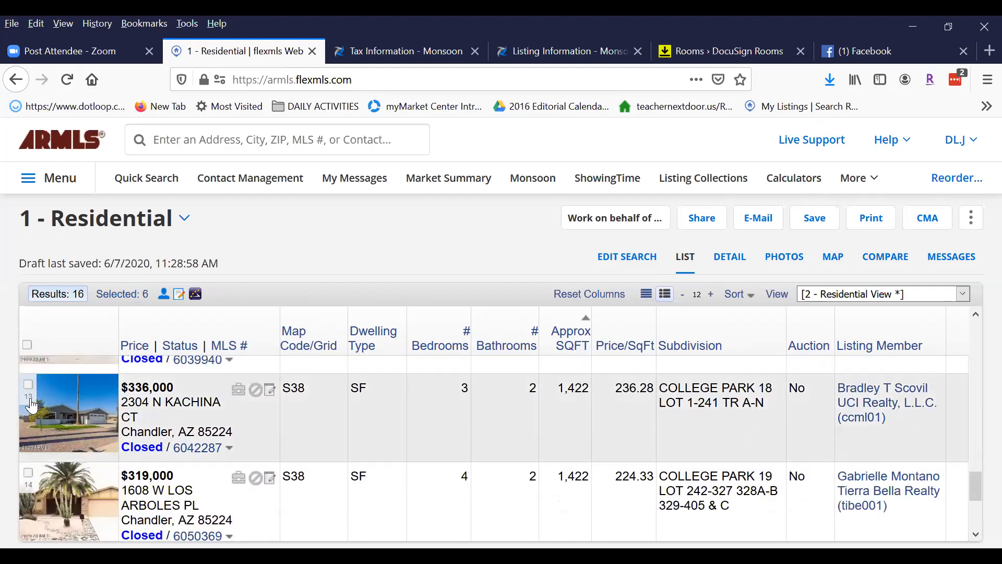
{"action": "left_click_drag", "start_coordinate": [974, 482], "coordinate": [973, 431]}
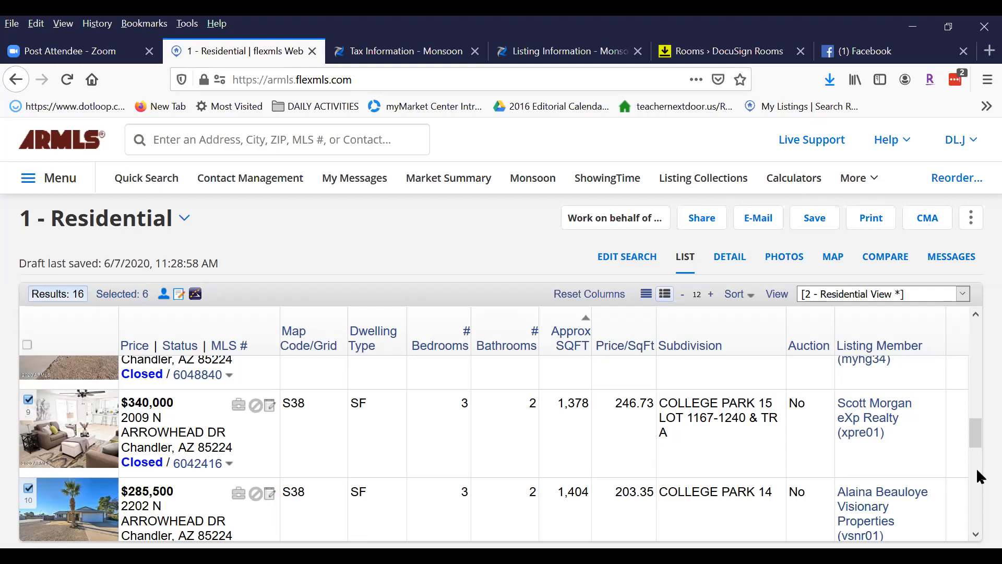
{"action": "mouse_move", "coordinate": [976, 430]}
{"action": "left_mouse_down"}
{"action": "mouse_move", "coordinate": [977, 444]}
{"action": "mouse_move", "coordinate": [972, 437]}
{"action": "left_mouse_up"}
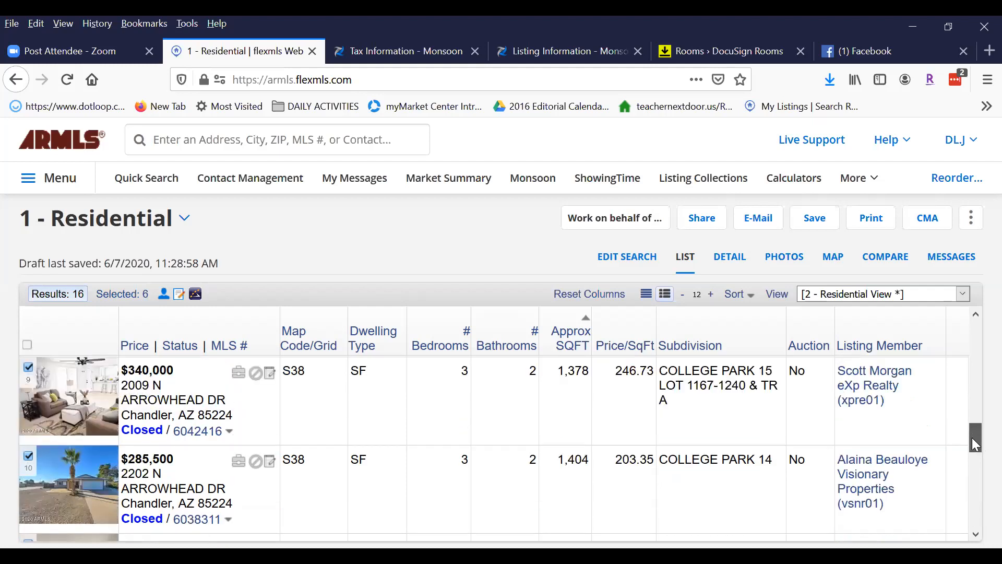
{"action": "left_click_drag", "start_coordinate": [978, 438], "coordinate": [970, 321]}
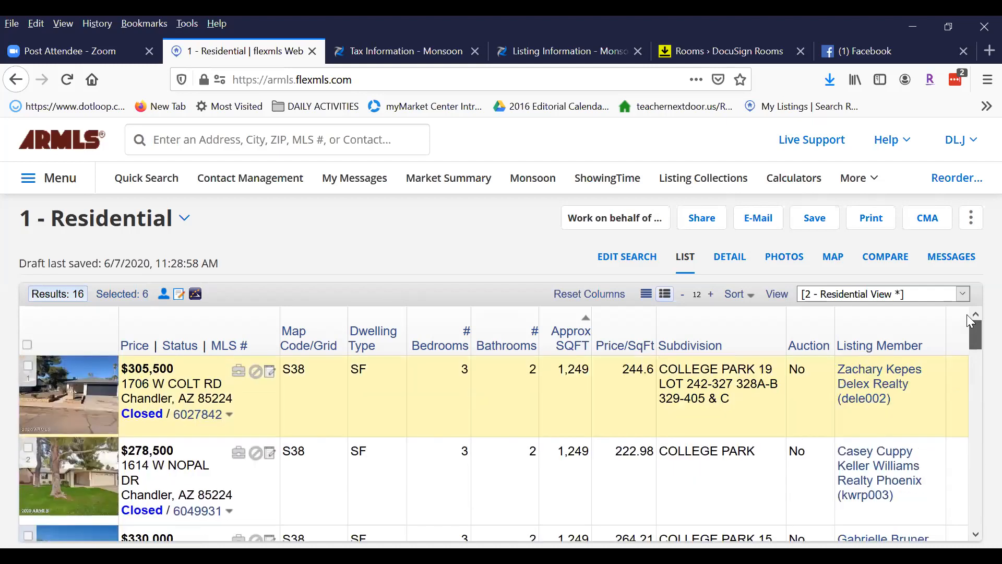
{"action": "scroll", "coordinate": [313, 425], "scroll_direction": "down", "scroll_amount": 2}
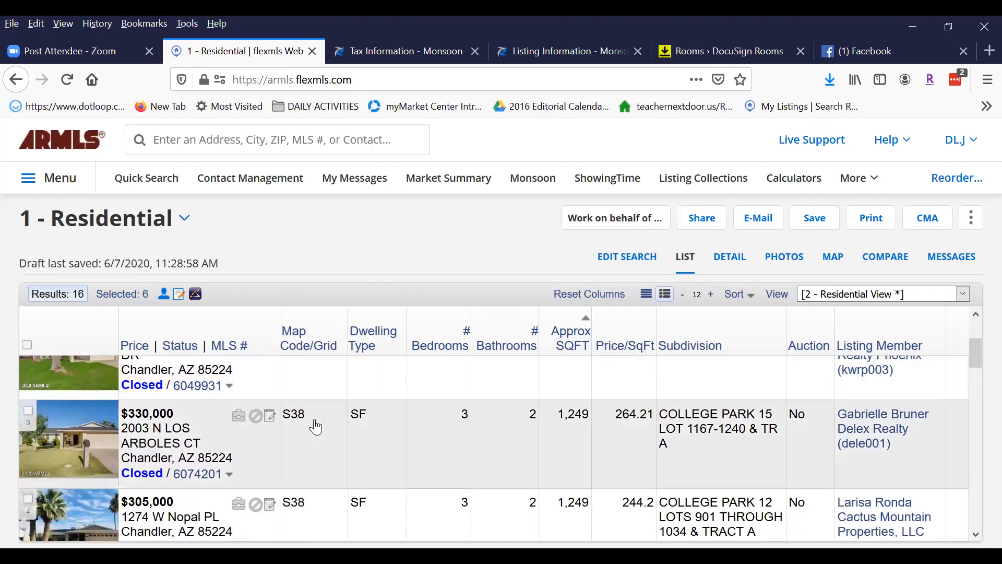
{"action": "scroll", "coordinate": [314, 424], "scroll_direction": "down", "scroll_amount": 3}
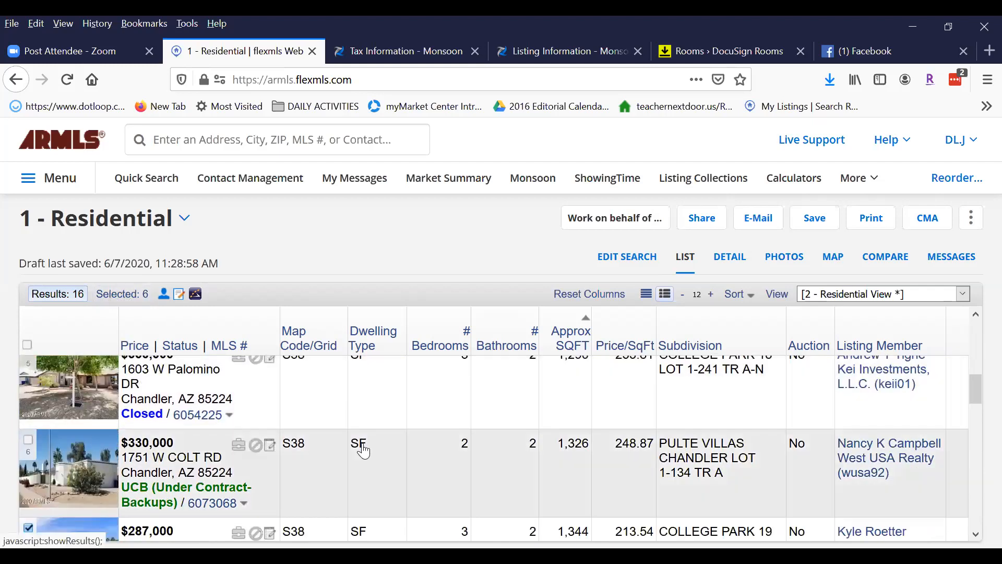
{"action": "scroll", "coordinate": [364, 450], "scroll_direction": "down", "scroll_amount": 3}
{"action": "scroll", "coordinate": [125, 410], "scroll_direction": "up", "scroll_amount": 2}
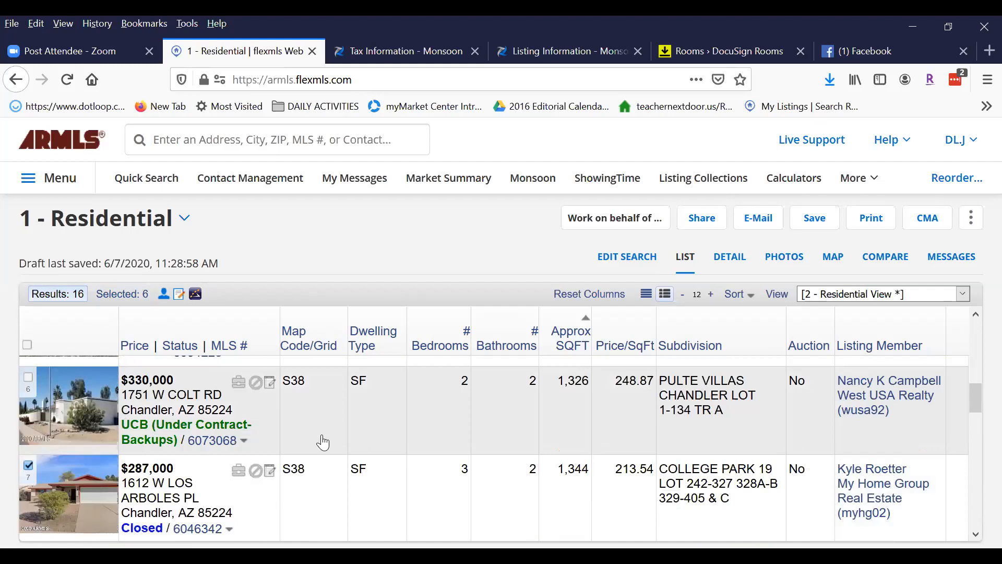
{"action": "scroll", "coordinate": [354, 432], "scroll_direction": "up", "scroll_amount": 2}
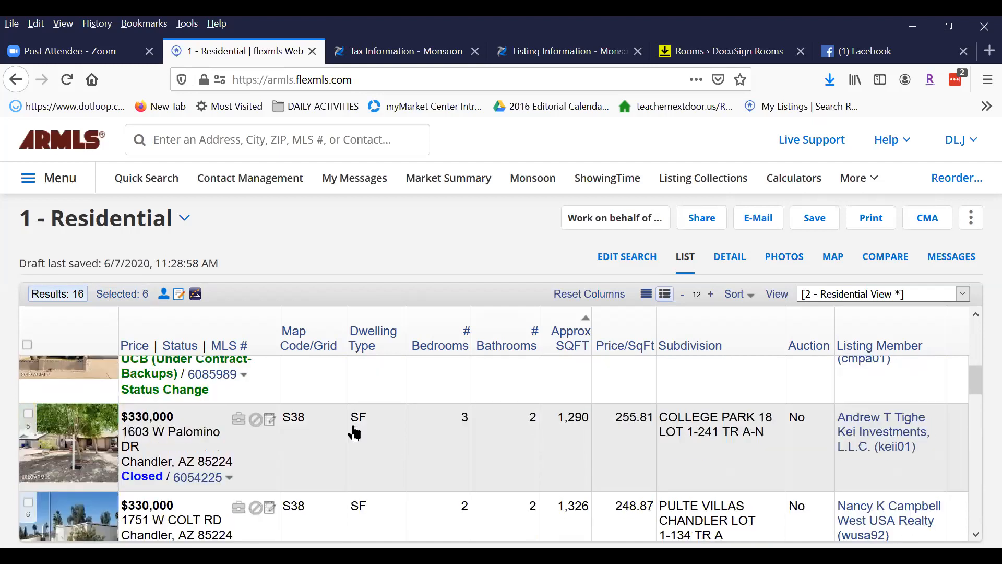
{"action": "scroll", "coordinate": [323, 444], "scroll_direction": "up", "scroll_amount": 1}
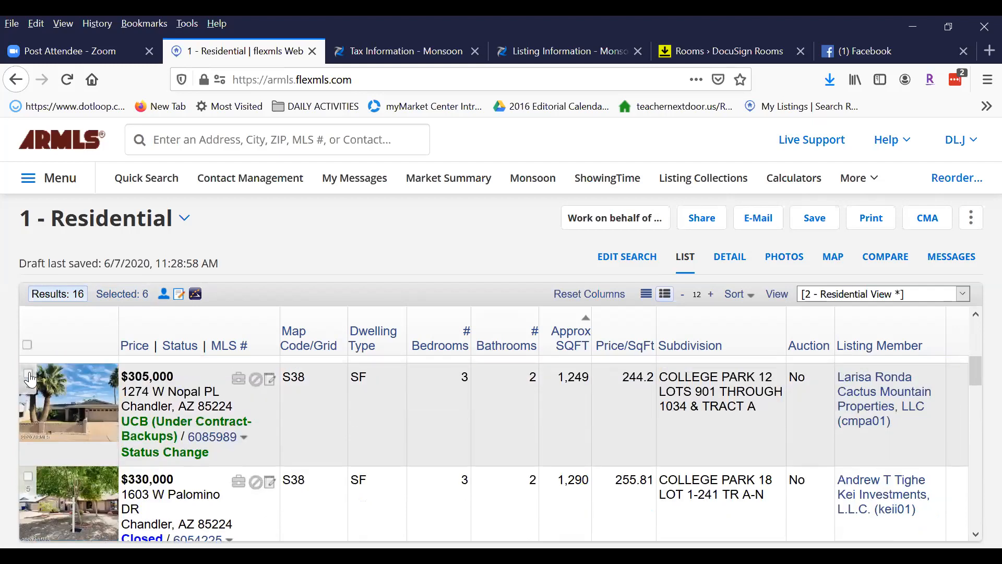
{"action": "left_click", "coordinate": [29, 374]}
{"action": "scroll", "coordinate": [426, 429], "scroll_direction": "up", "scroll_amount": 3}
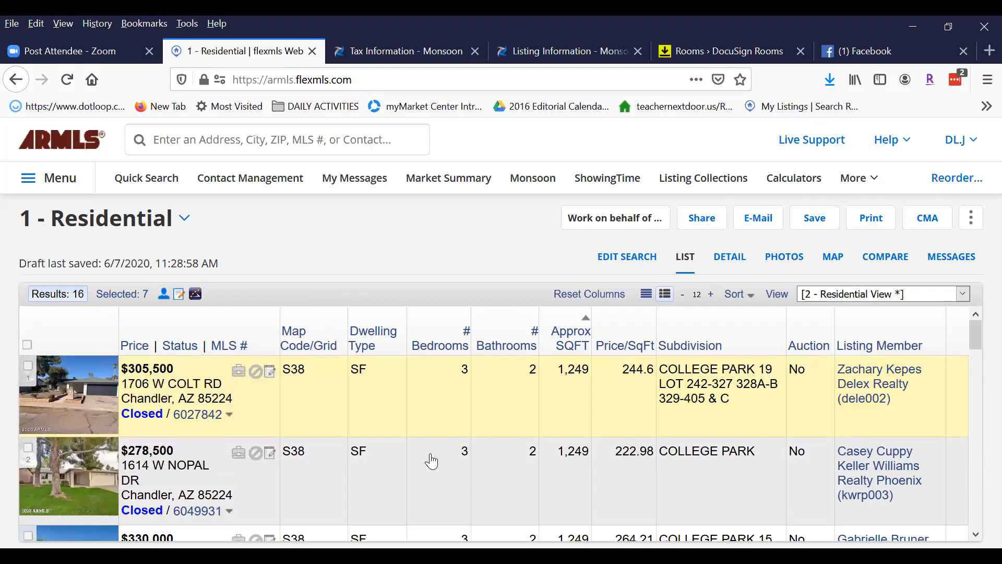
{"action": "scroll", "coordinate": [489, 478], "scroll_direction": "down", "scroll_amount": 3}
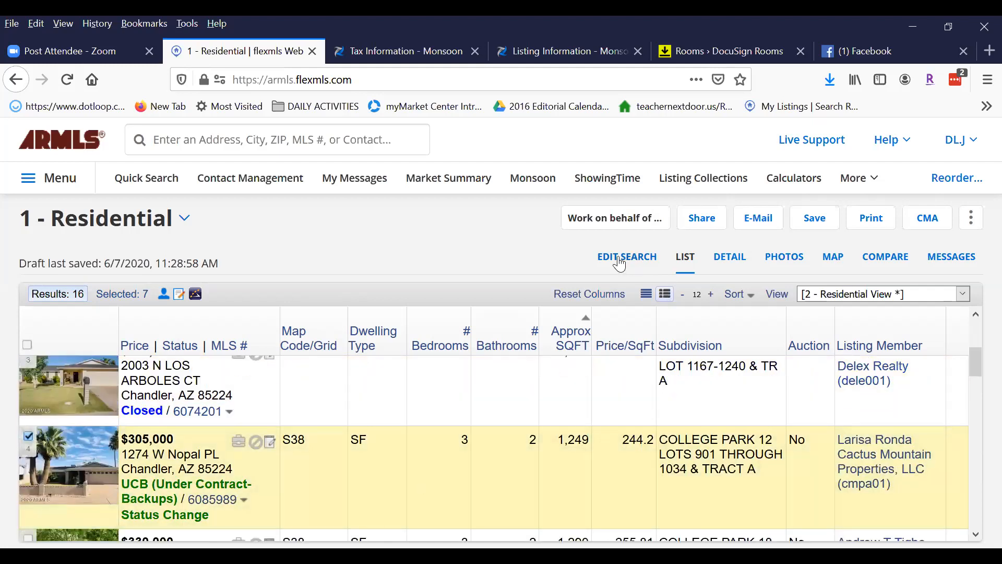
{"action": "left_click", "coordinate": [721, 261]}
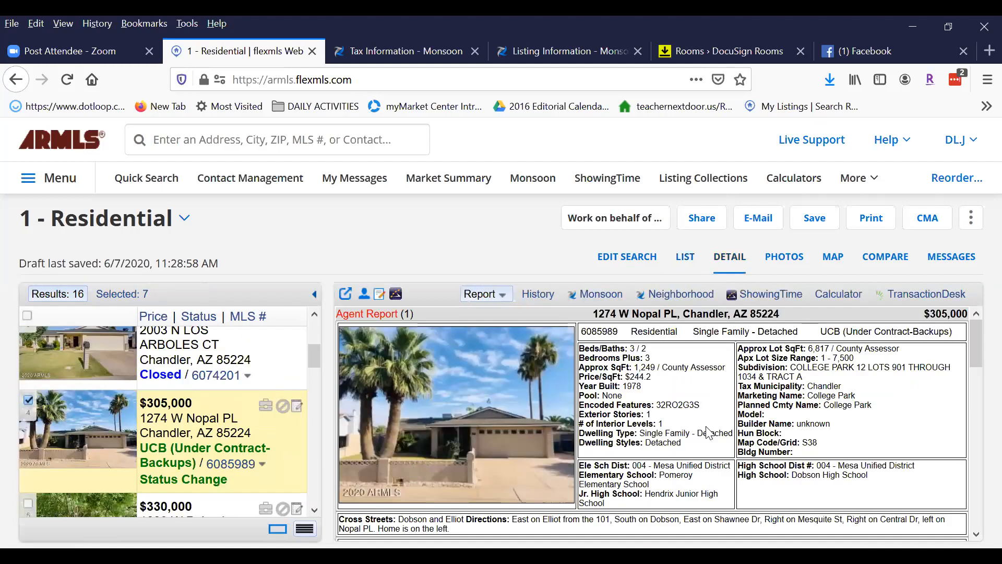
{"action": "scroll", "coordinate": [705, 426], "scroll_direction": "down", "scroll_amount": 5}
{"action": "scroll", "coordinate": [705, 426], "scroll_direction": "down", "scroll_amount": 5}
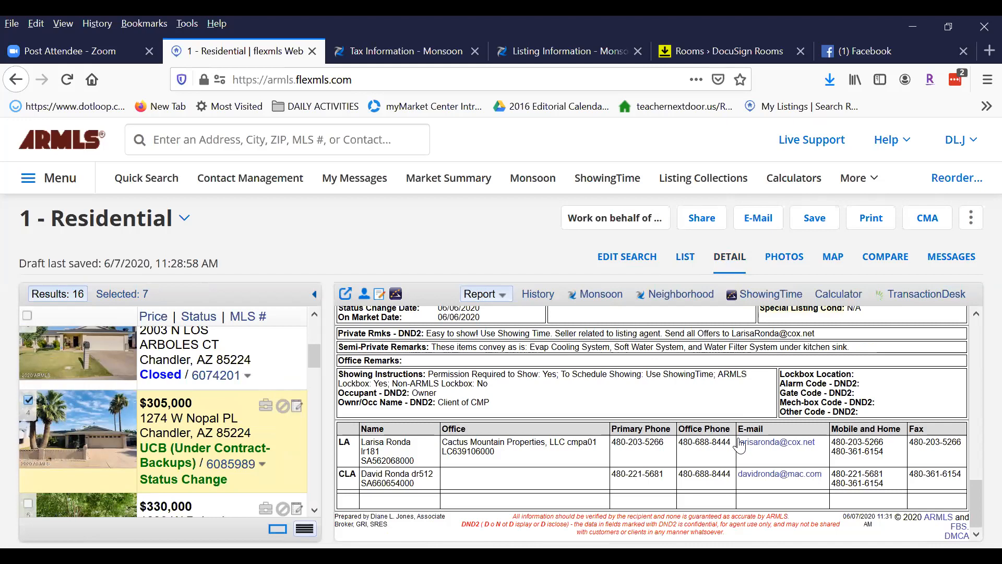
{"action": "scroll", "coordinate": [731, 444], "scroll_direction": "up", "scroll_amount": 3}
{"action": "scroll", "coordinate": [672, 440], "scroll_direction": "up", "scroll_amount": 1}
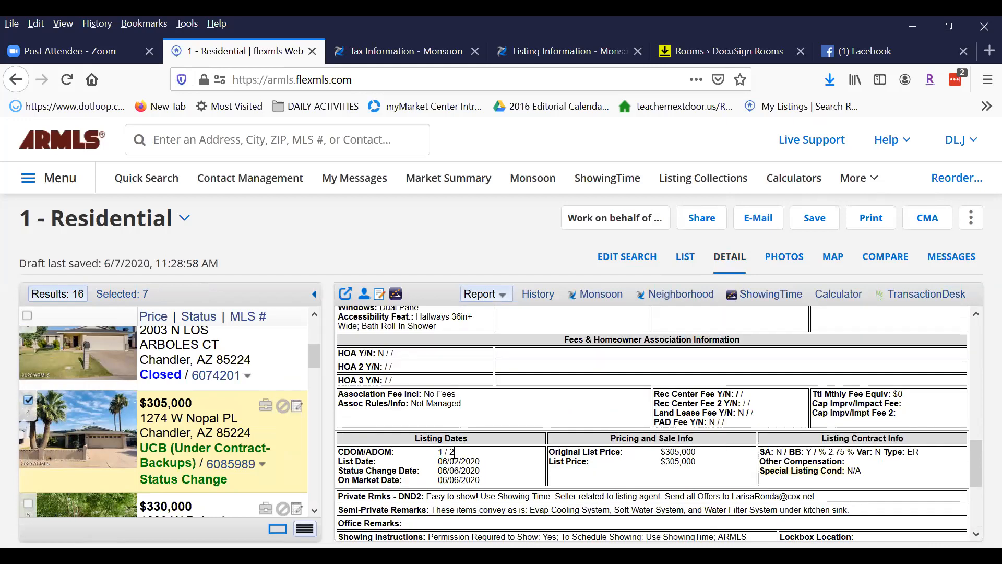
{"action": "left_click_drag", "start_coordinate": [440, 452], "coordinate": [497, 470]}
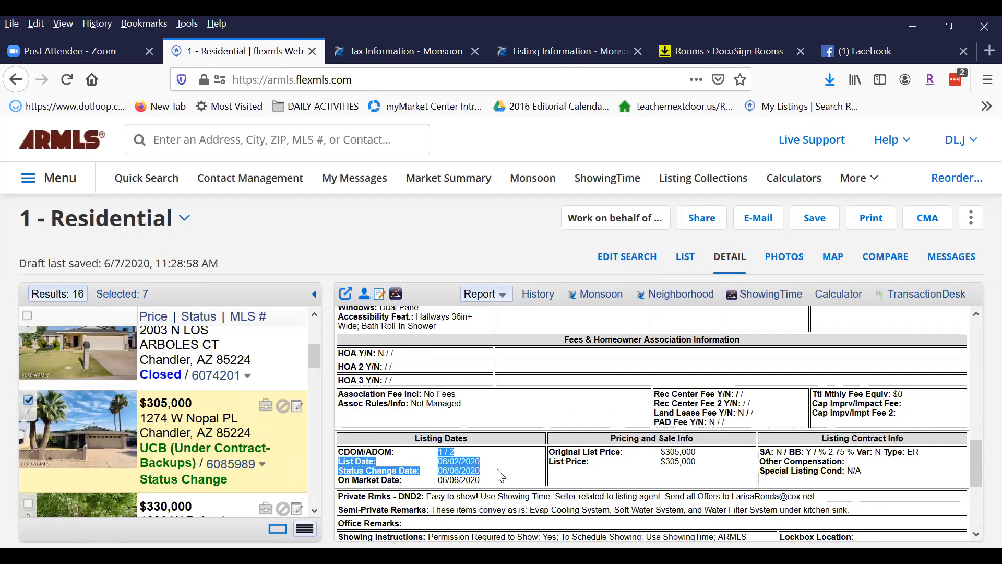
{"action": "left_click", "coordinate": [534, 451]}
{"action": "scroll", "coordinate": [208, 417], "scroll_direction": "down", "scroll_amount": 6}
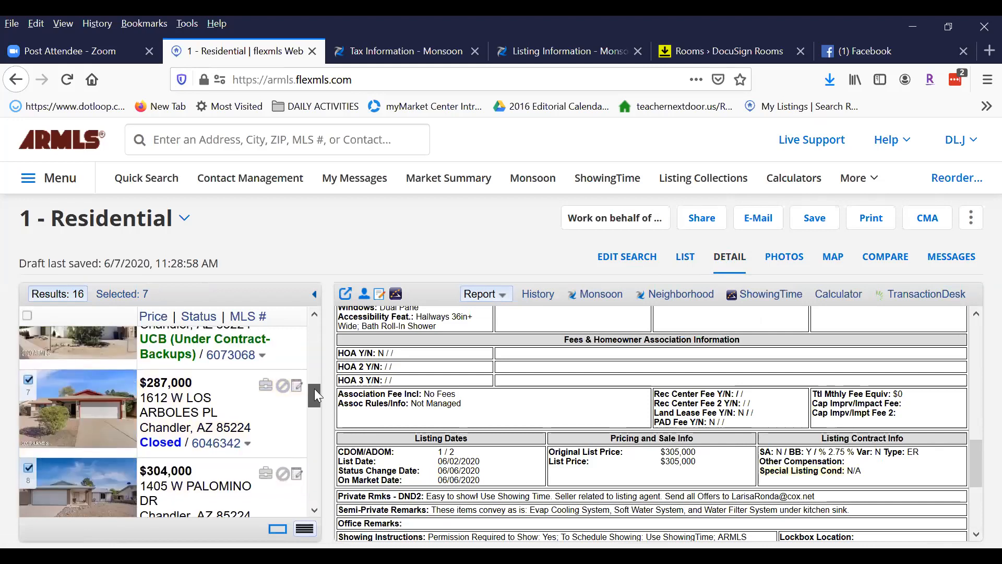
{"action": "scroll", "coordinate": [281, 467], "scroll_direction": "up", "scroll_amount": 3}
{"action": "left_click", "coordinate": [281, 467]}
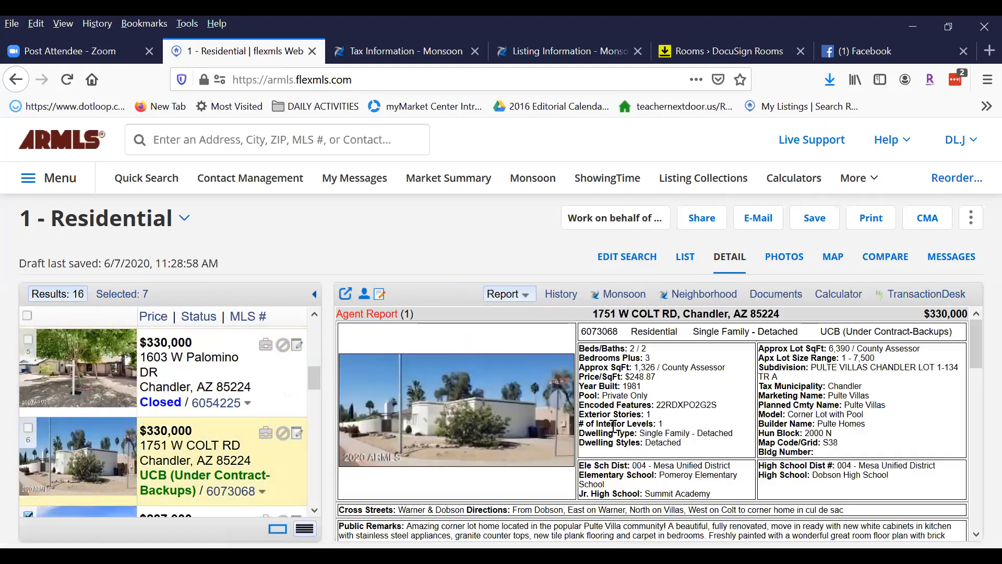
{"action": "scroll", "coordinate": [710, 443], "scroll_direction": "down", "scroll_amount": 10}
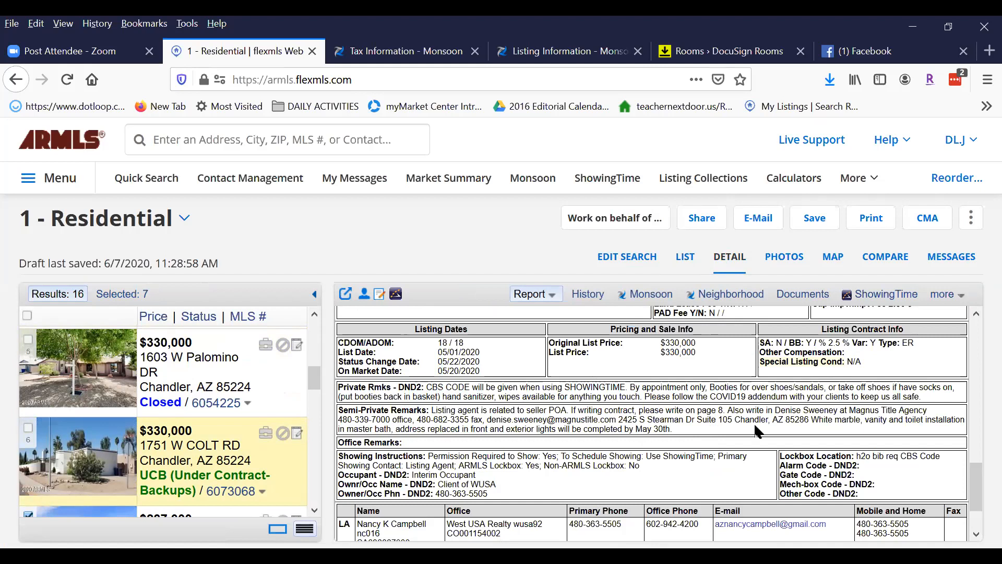
{"action": "left_click_drag", "start_coordinate": [312, 370], "coordinate": [315, 313]}
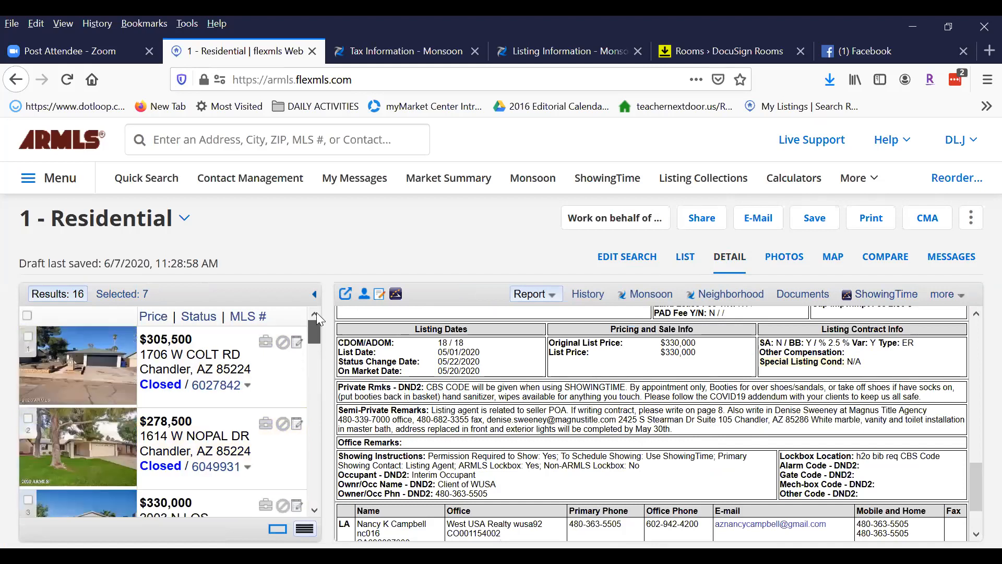
{"action": "left_click", "coordinate": [121, 294]}
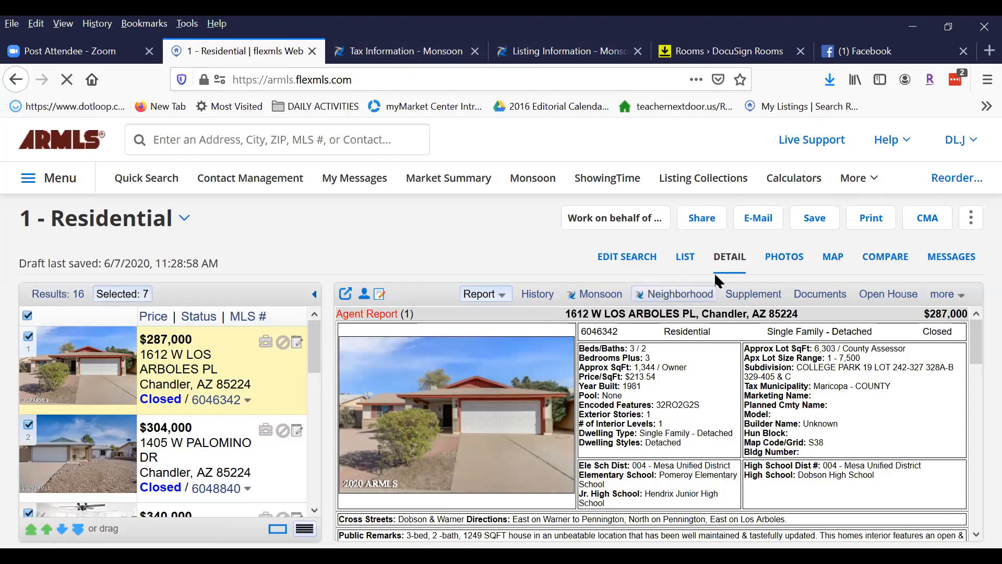
{"action": "left_click", "coordinate": [781, 257]}
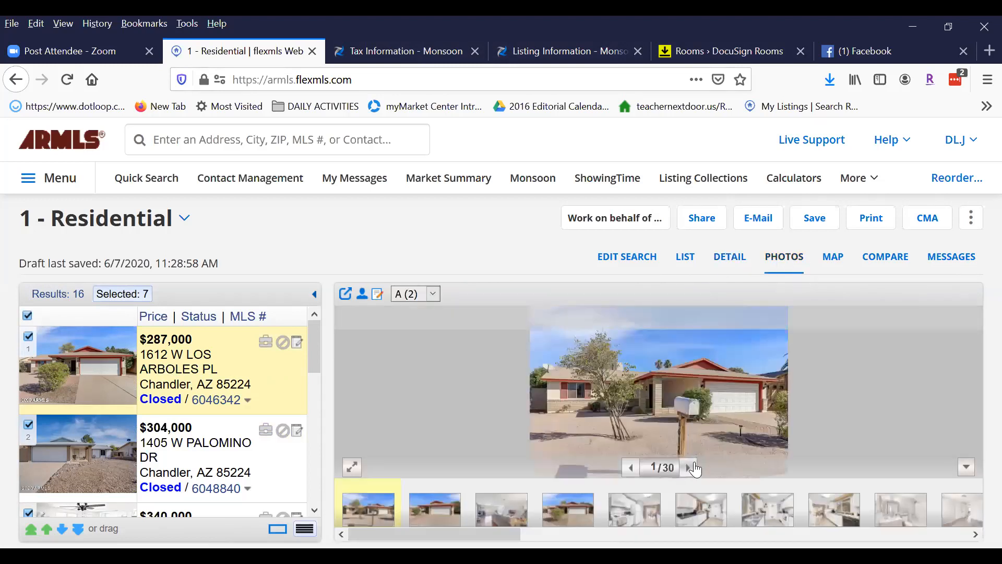
{"action": "left_click", "coordinate": [689, 468]}
{"action": "left_click", "coordinate": [694, 468]}
{"action": "left_click", "coordinate": [694, 468]}
{"action": "left_click", "coordinate": [694, 468]}
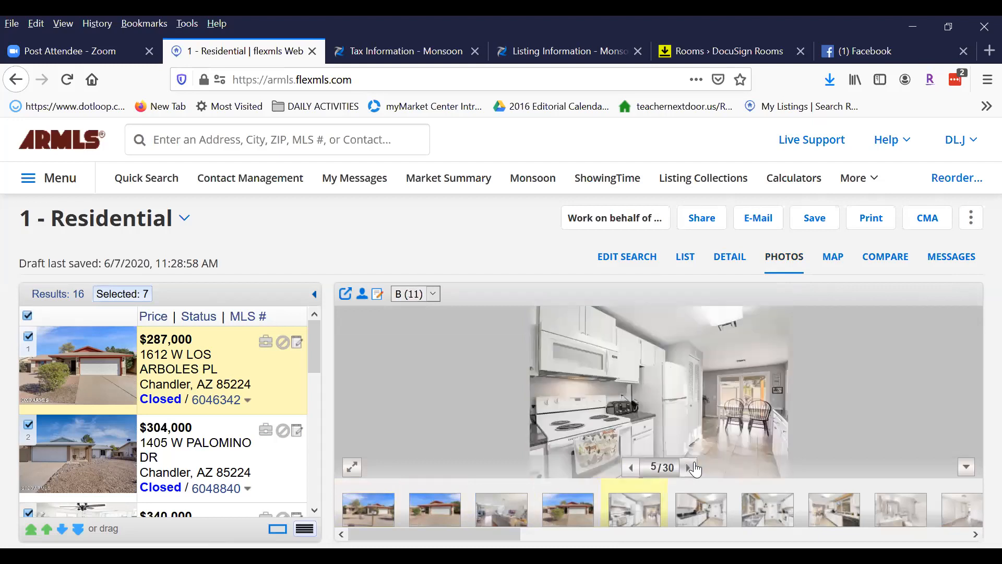
{"action": "left_click", "coordinate": [694, 469]}
{"action": "left_click", "coordinate": [693, 468]}
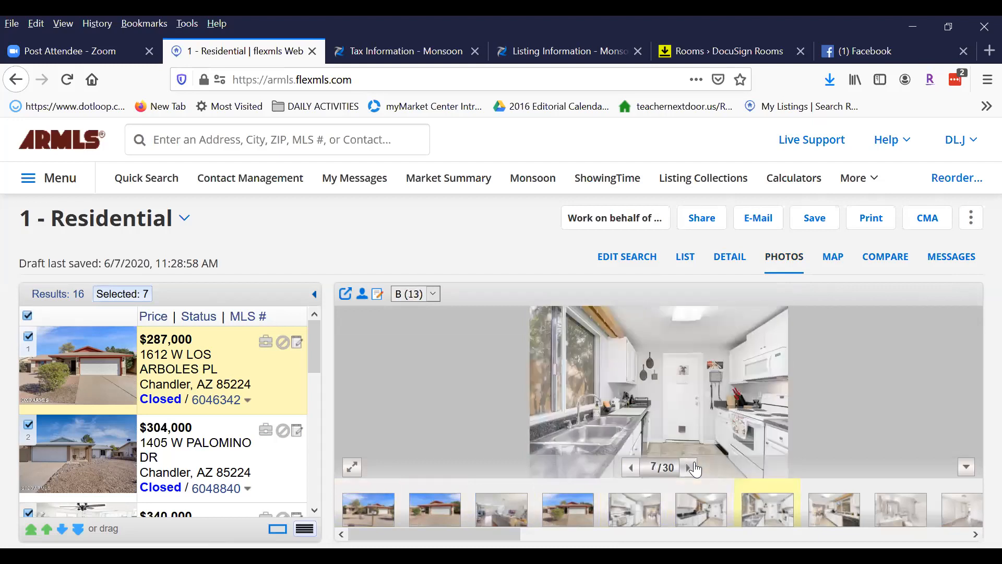
{"action": "left_click", "coordinate": [693, 469]}
{"action": "left_click", "coordinate": [693, 468]}
{"action": "left_click", "coordinate": [694, 468]}
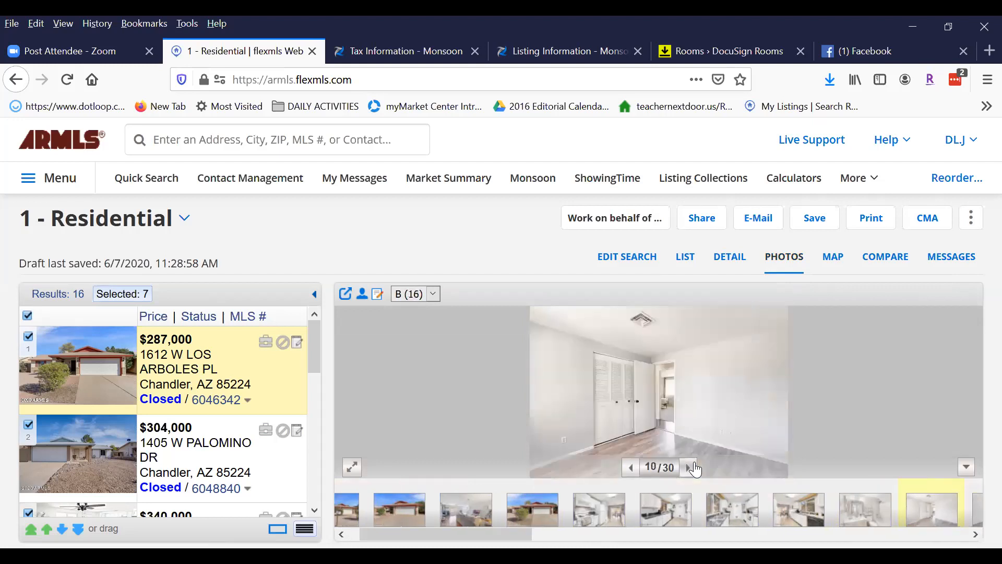
{"action": "left_click", "coordinate": [694, 468]}
{"action": "left_click", "coordinate": [693, 468]}
{"action": "left_click", "coordinate": [693, 469]}
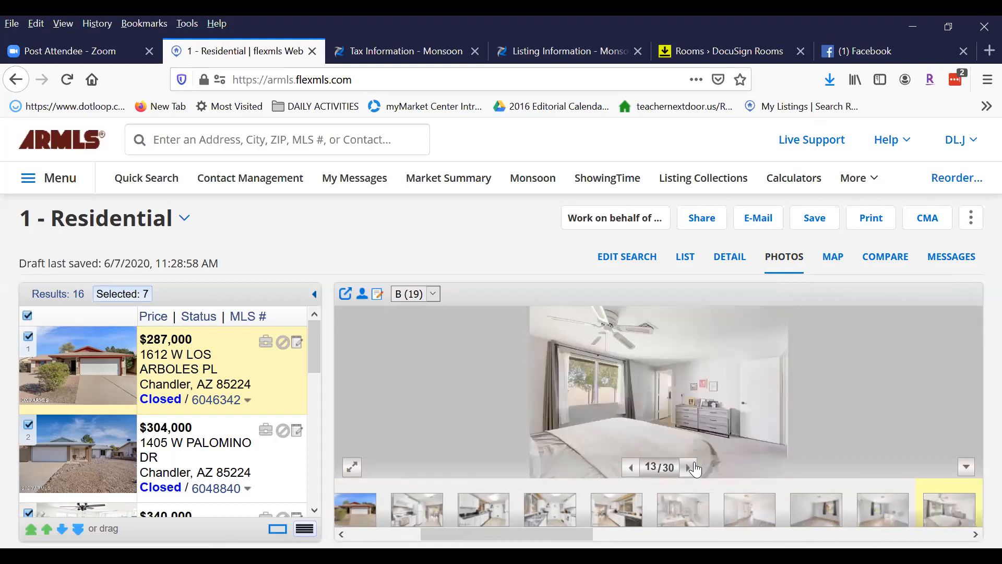
{"action": "left_click", "coordinate": [694, 468]}
{"action": "left_click", "coordinate": [693, 468]}
{"action": "left_click", "coordinate": [689, 467]}
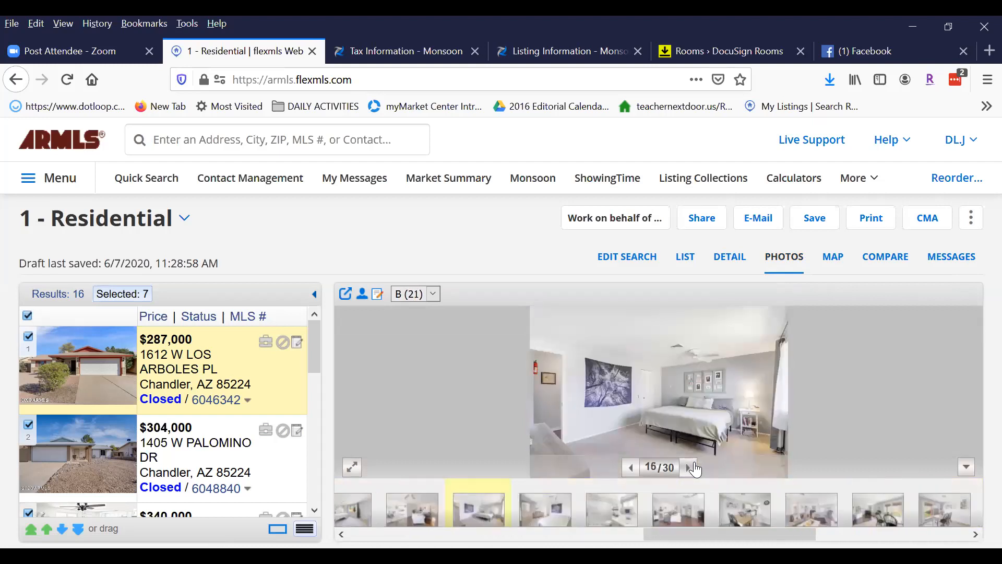
{"action": "left_click", "coordinate": [689, 468]}
{"action": "left_click", "coordinate": [689, 468]}
{"action": "left_click", "coordinate": [689, 468]}
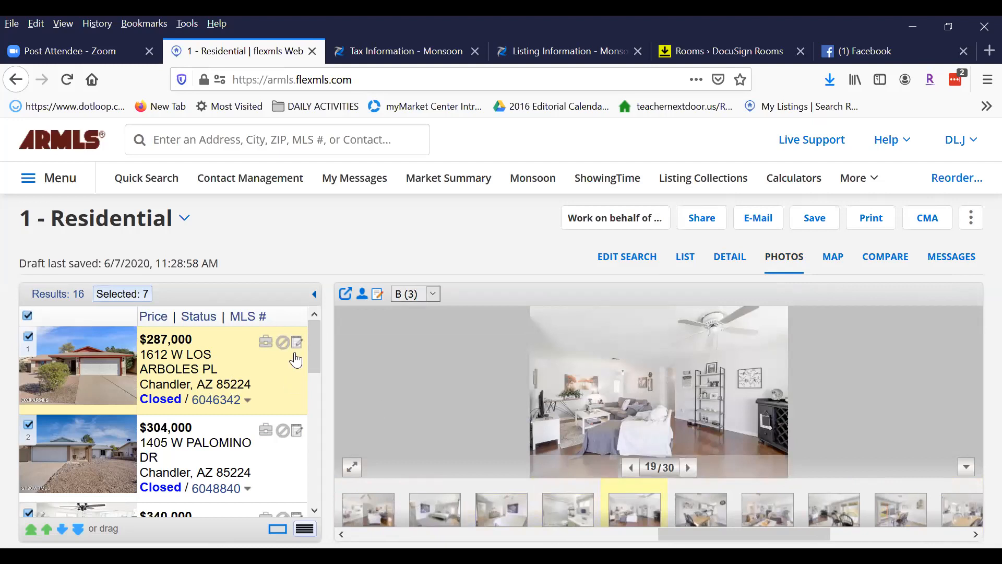
{"action": "scroll", "coordinate": [314, 355], "scroll_direction": "down", "scroll_amount": 3}
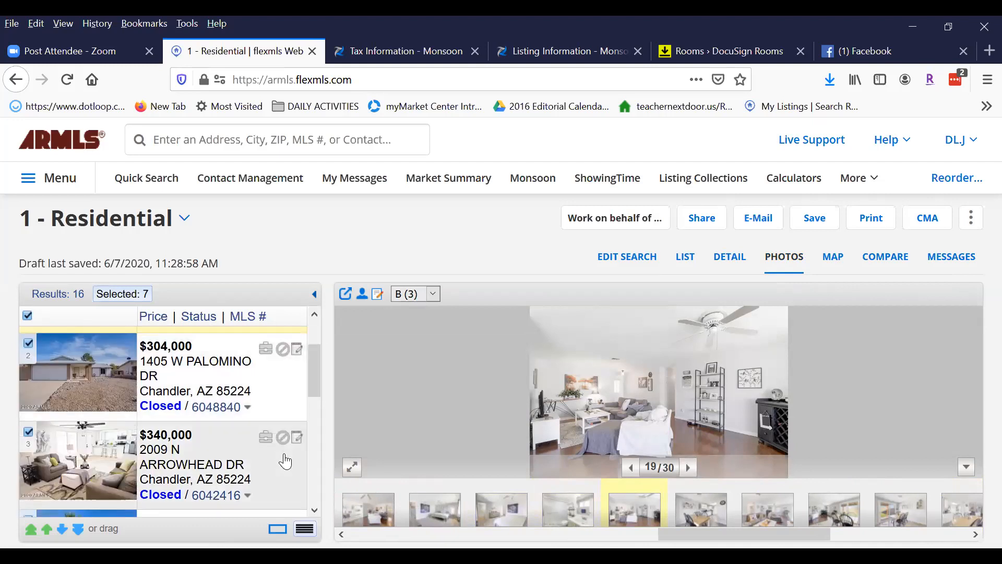
{"action": "left_click", "coordinate": [281, 468]}
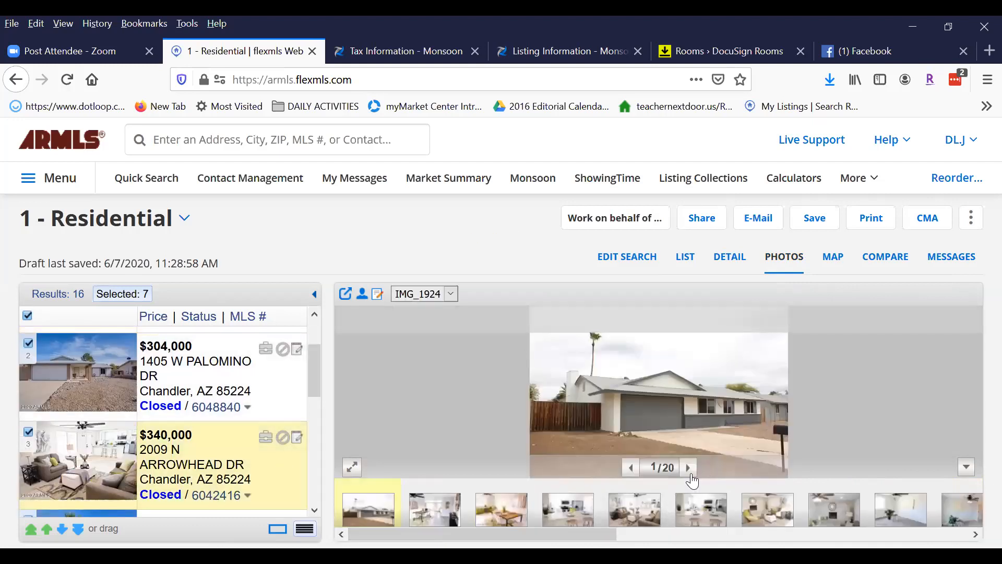
{"action": "left_click", "coordinate": [689, 470]}
{"action": "left_click", "coordinate": [690, 470]}
{"action": "left_click", "coordinate": [690, 468]}
{"action": "left_click", "coordinate": [690, 469]}
{"action": "left_click", "coordinate": [690, 468]}
{"action": "left_click", "coordinate": [690, 469]}
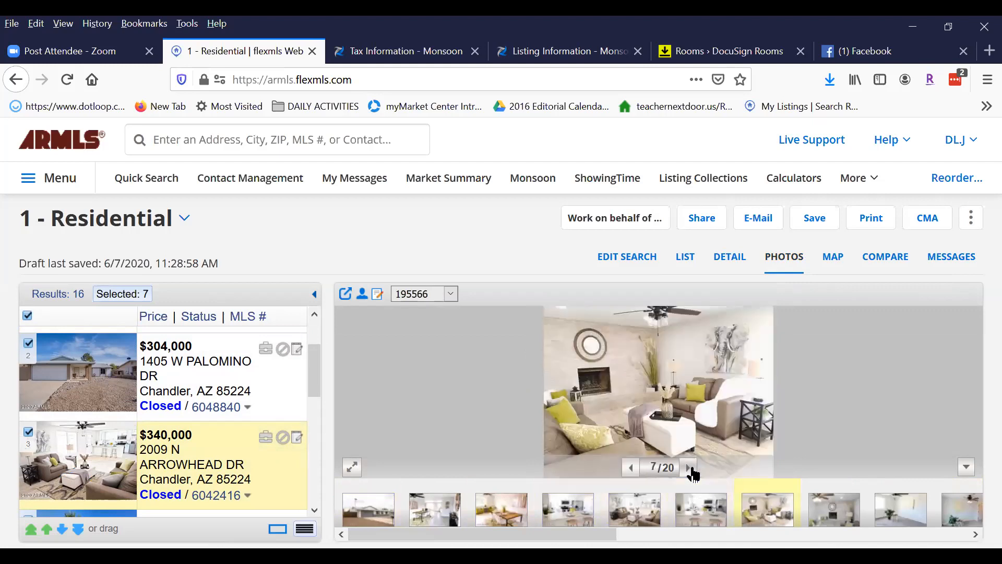
{"action": "left_click", "coordinate": [690, 469]}
{"action": "left_click", "coordinate": [690, 469]}
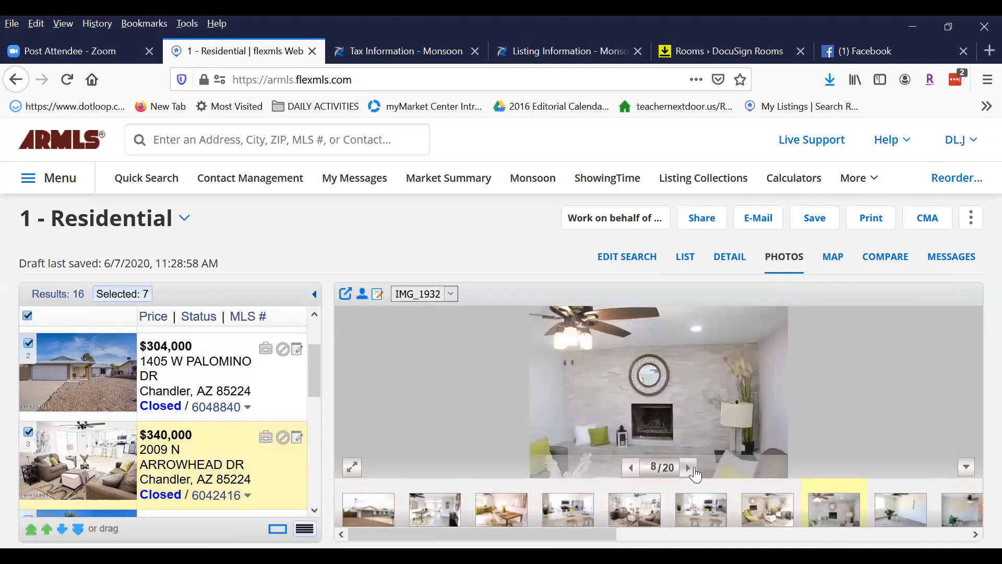
{"action": "left_click", "coordinate": [690, 468]}
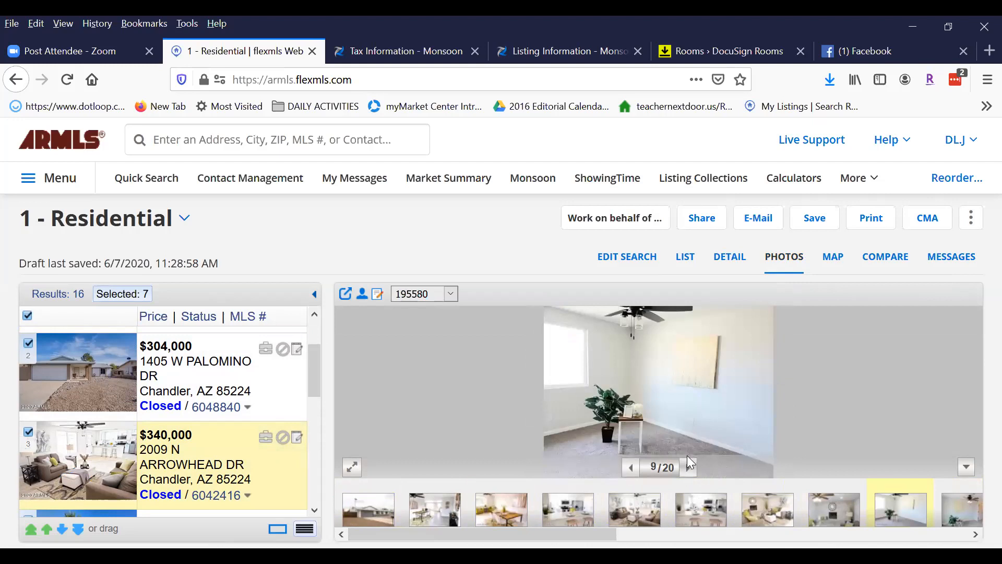
{"action": "left_click", "coordinate": [689, 467]}
{"action": "left_click", "coordinate": [689, 467]}
{"action": "left_click", "coordinate": [689, 468]}
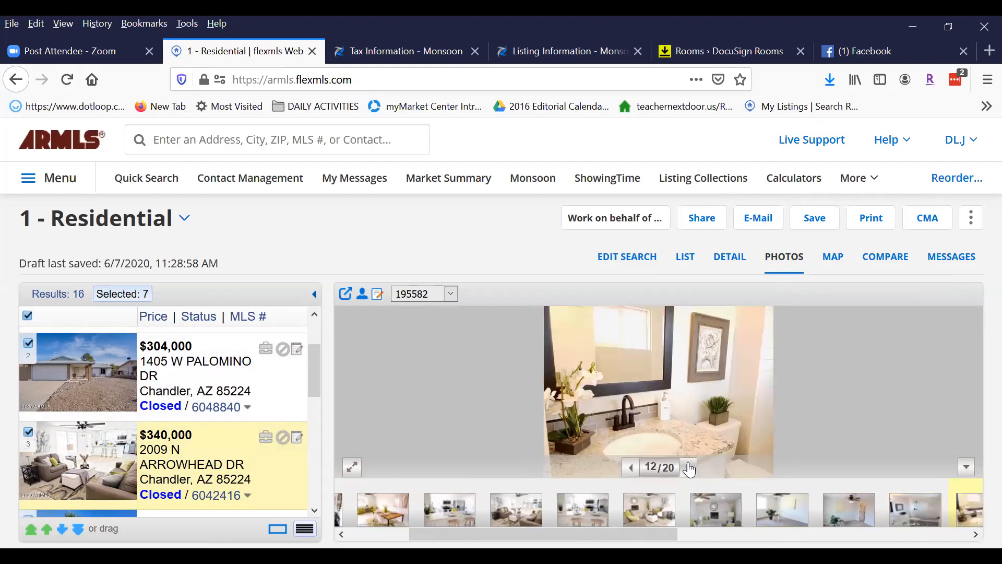
{"action": "left_click", "coordinate": [689, 467]}
{"action": "left_click", "coordinate": [689, 467]}
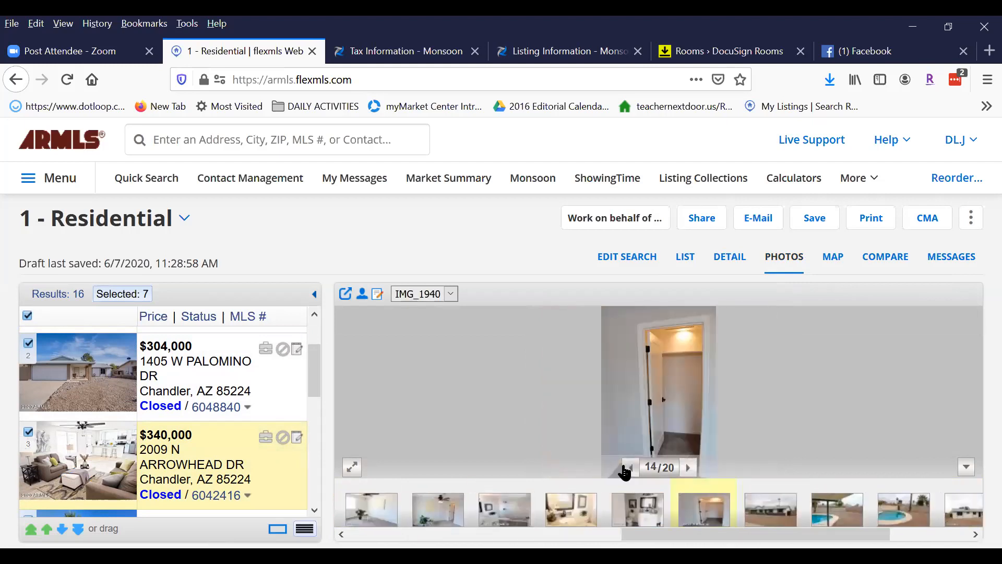
{"action": "left_click", "coordinate": [626, 468]}
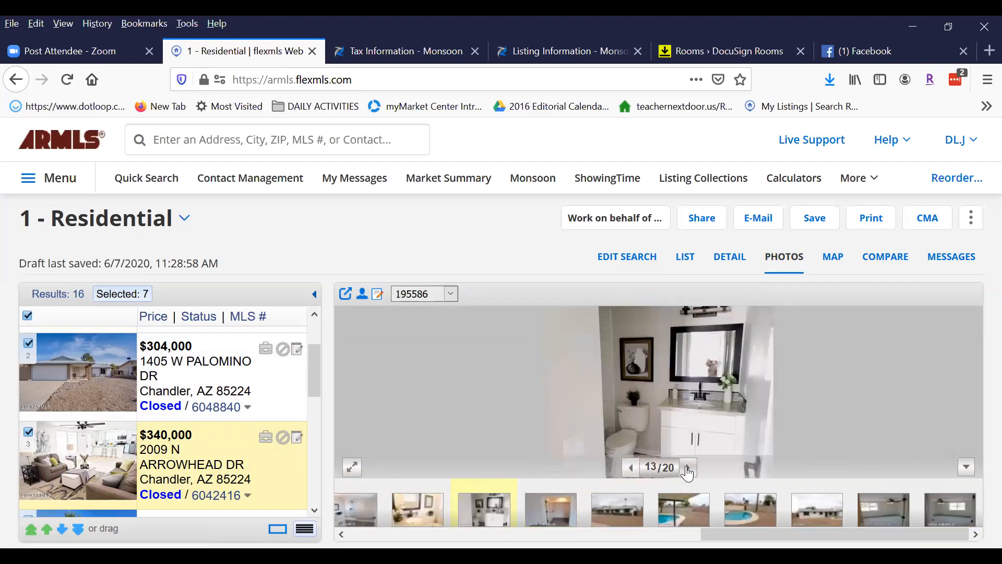
{"action": "left_click", "coordinate": [687, 467]}
{"action": "left_click", "coordinate": [687, 468]}
{"action": "left_click", "coordinate": [688, 468]}
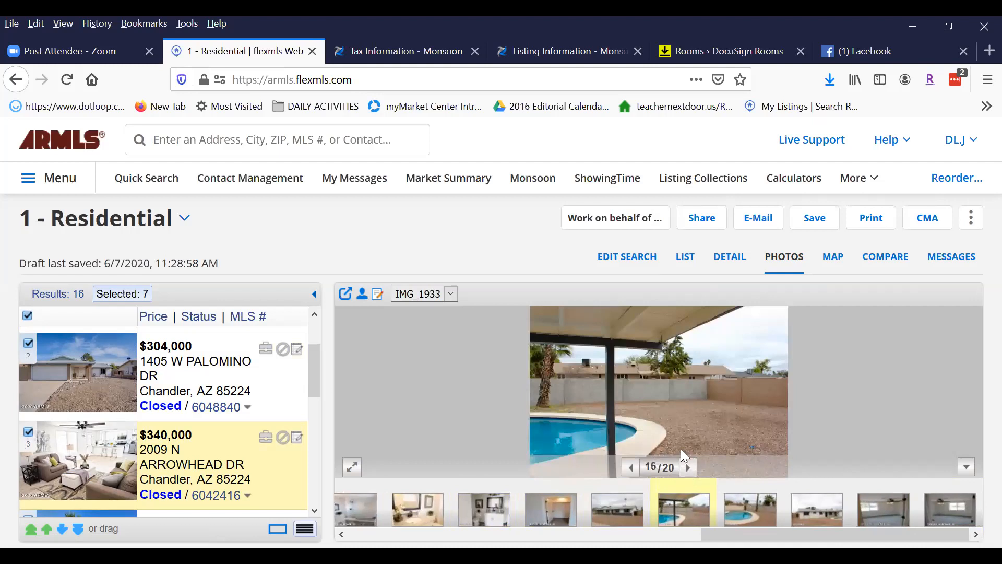
{"action": "left_click", "coordinate": [689, 468]}
{"action": "left_click", "coordinate": [689, 468]}
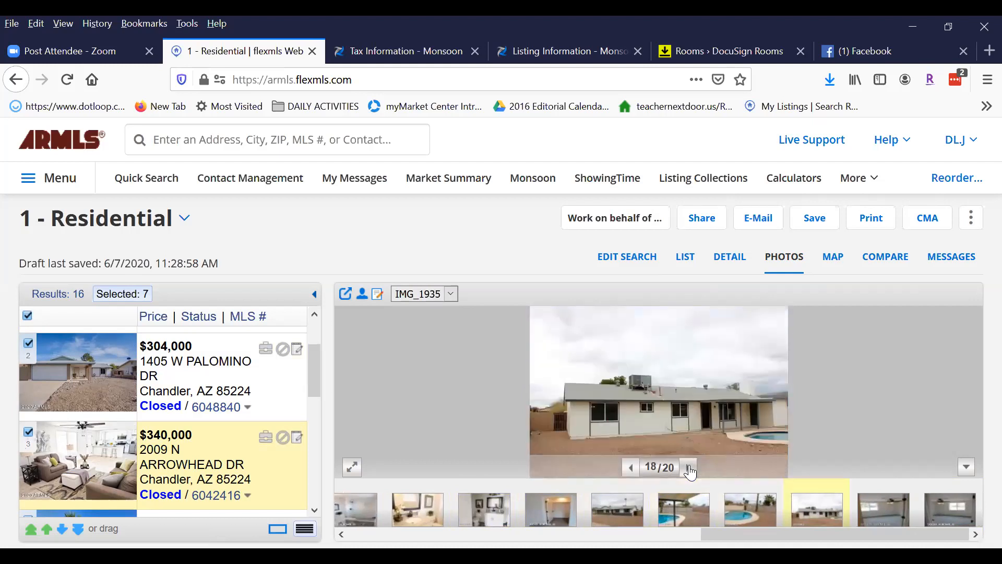
{"action": "left_click", "coordinate": [689, 468]}
{"action": "left_click", "coordinate": [689, 468]}
{"action": "left_click", "coordinate": [689, 468]}
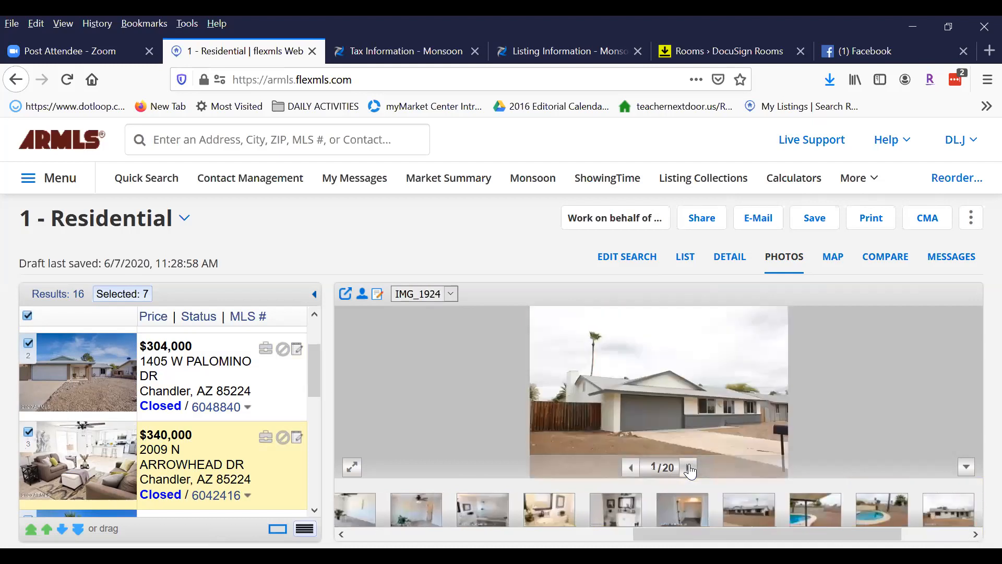
{"action": "left_click", "coordinate": [689, 468]}
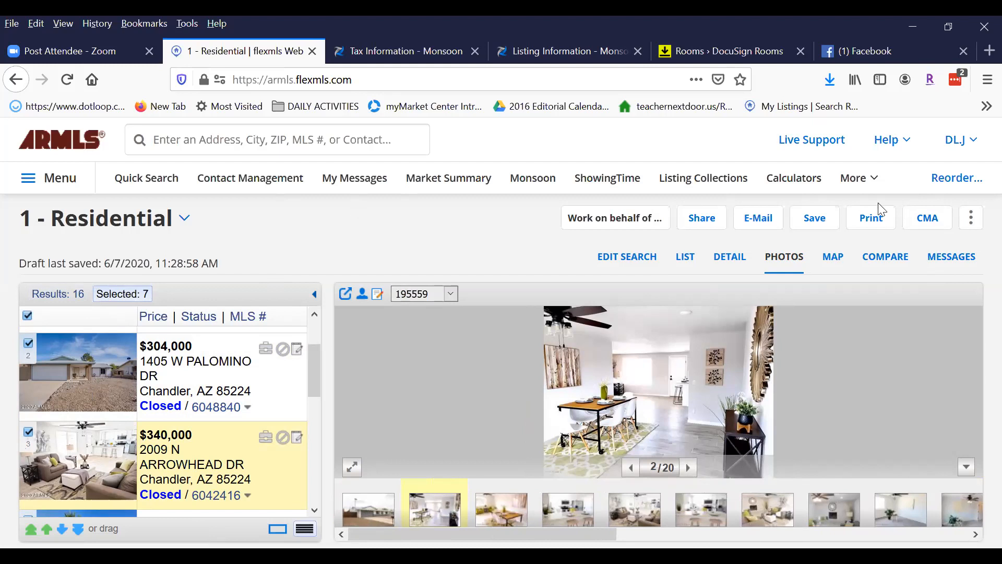
{"action": "left_click", "coordinate": [927, 217]}
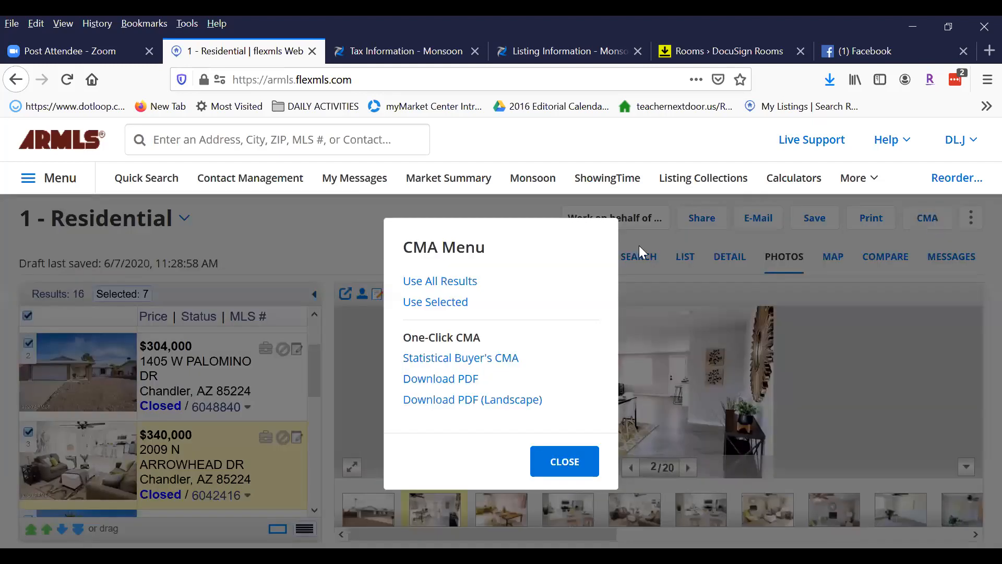
{"action": "left_click", "coordinate": [435, 302]}
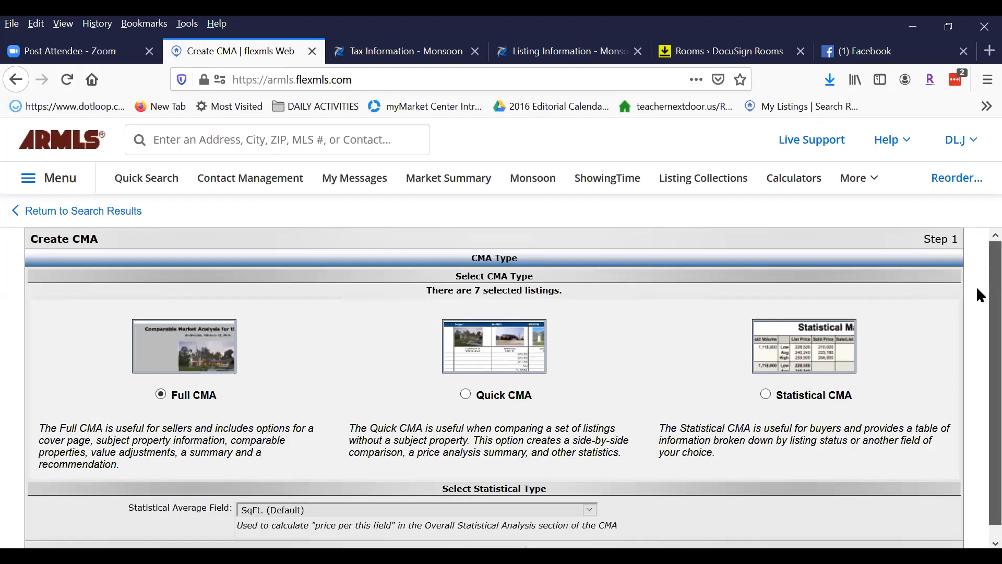
Keep Full CMA as the type and continue to the Step 2 cover page.
{"action": "scroll", "coordinate": [975, 286], "scroll_direction": "down", "scroll_amount": 1}
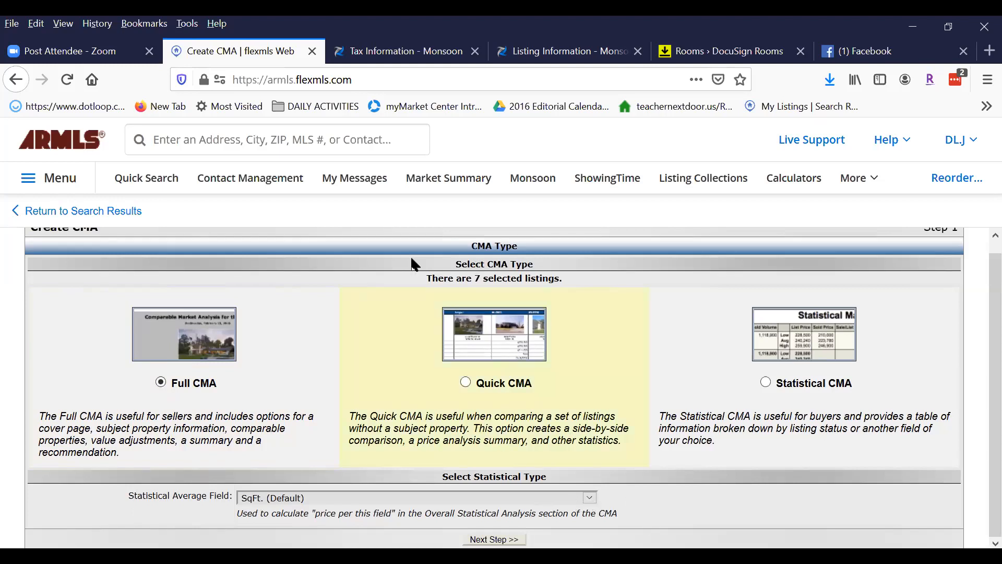
{"action": "left_click", "coordinate": [974, 139]}
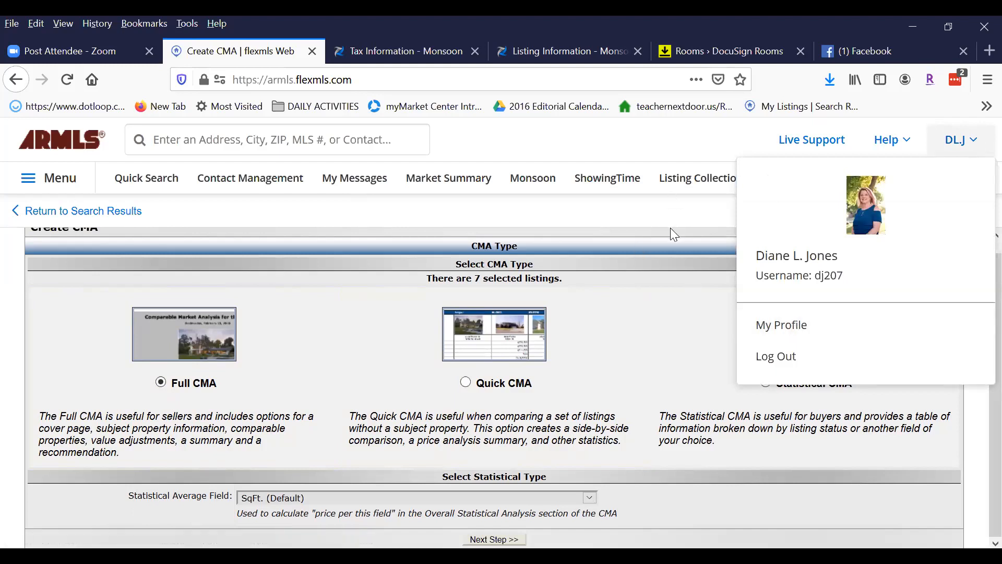
{"action": "left_click", "coordinate": [637, 214]}
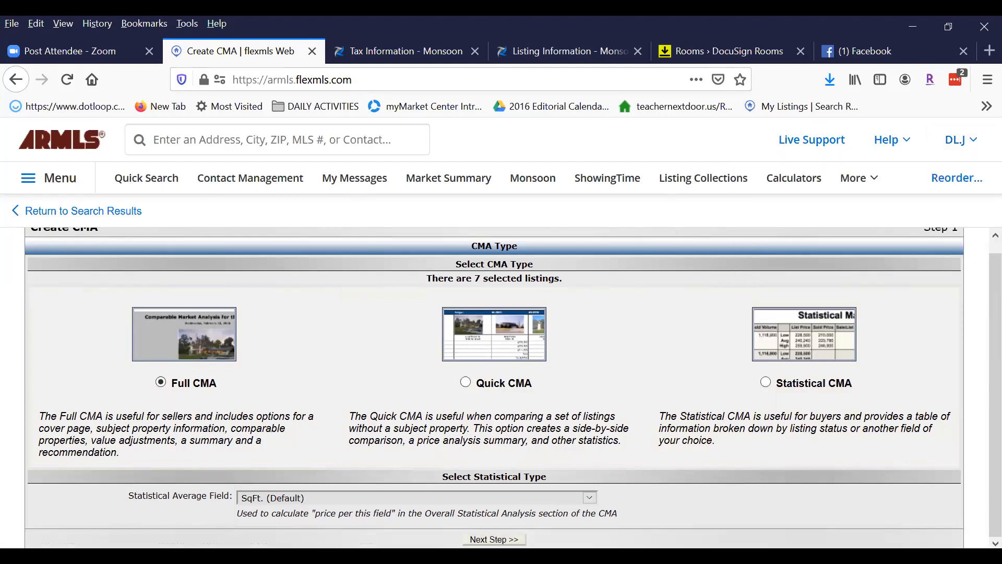
{"action": "left_click", "coordinate": [493, 539]}
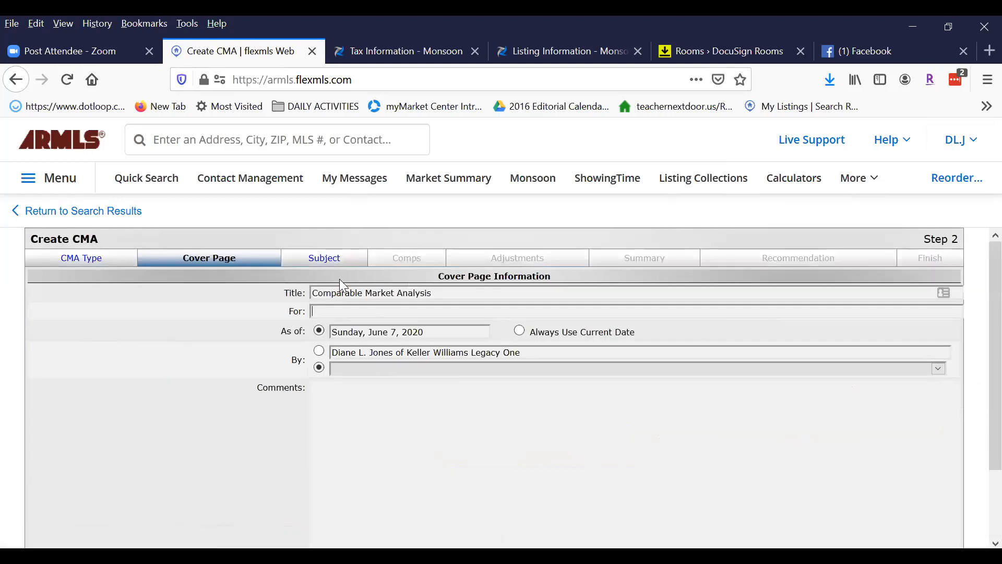
Enter 'test address' in the cover page's For field.
{"action": "left_click", "coordinate": [330, 310]}
{"action": "scroll", "coordinate": [517, 396], "scroll_direction": "down", "scroll_amount": 3}
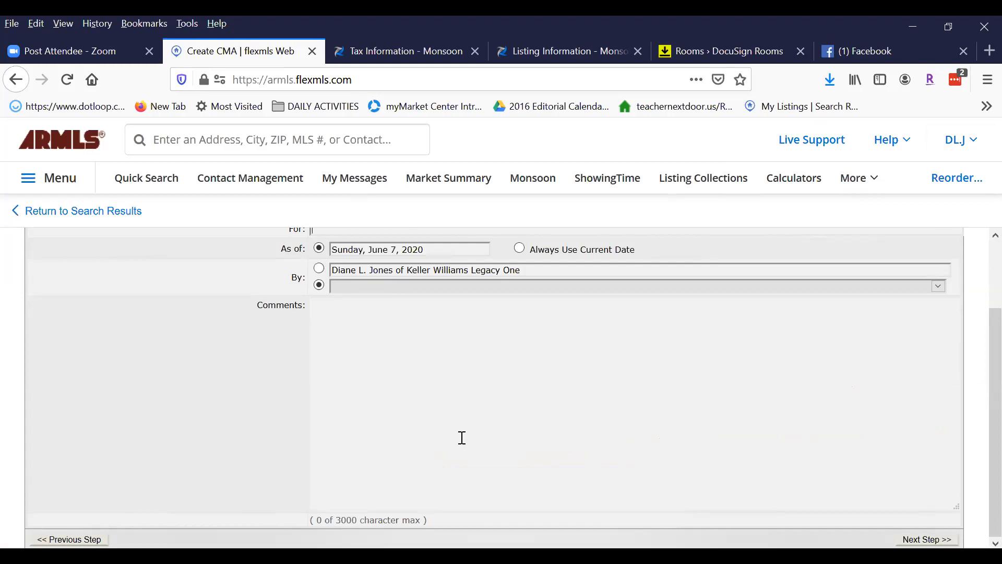
{"action": "scroll", "coordinate": [417, 444], "scroll_direction": "up", "scroll_amount": 3}
{"action": "left_click", "coordinate": [334, 400]}
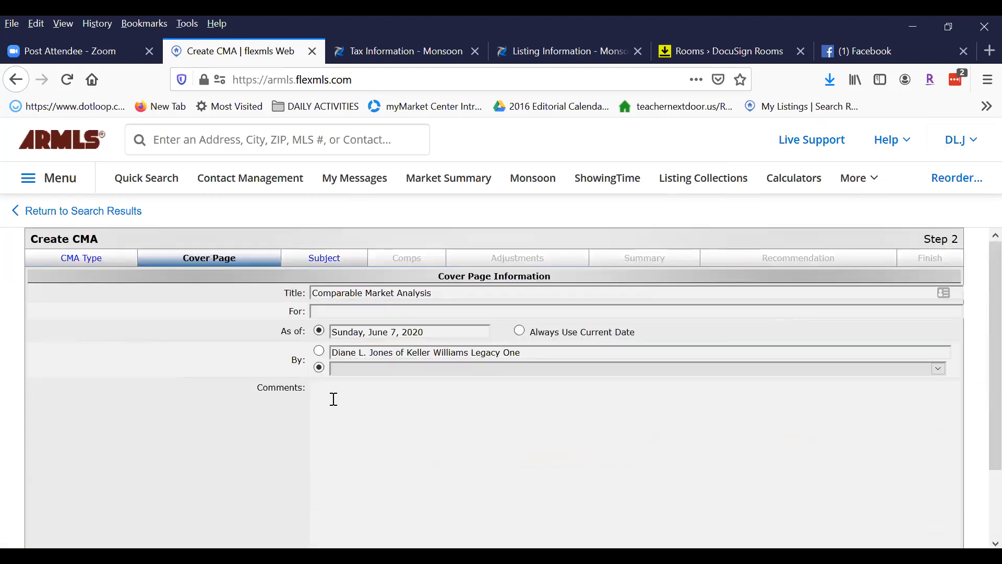
{"action": "left_click", "coordinate": [337, 317]}
{"action": "type", "text": "test address"}
Advance to the Step 3 Subject page and bring up the Monsoon tax information.
{"action": "scroll", "coordinate": [976, 314], "scroll_direction": "down", "scroll_amount": 3}
{"action": "left_click", "coordinate": [900, 538]}
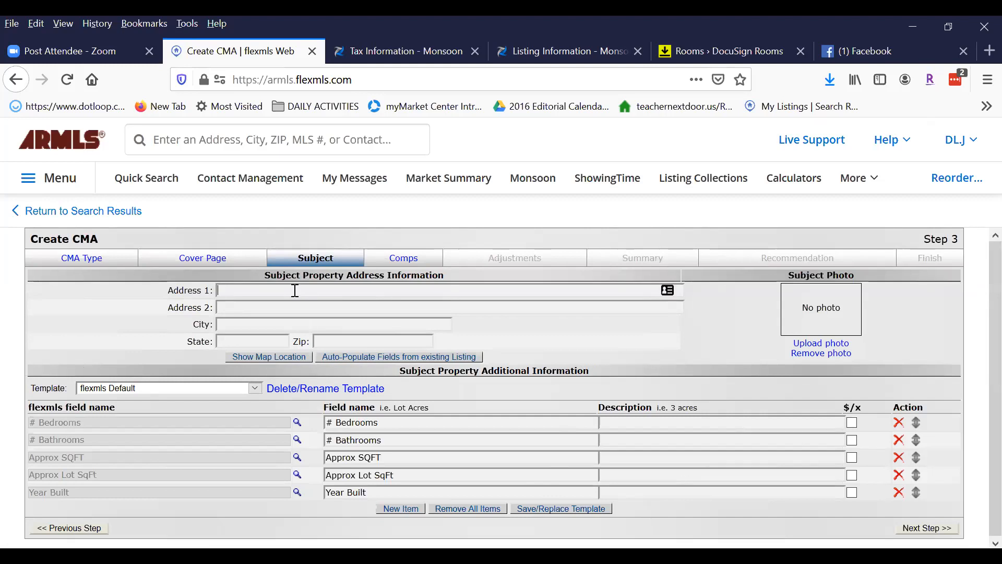
{"action": "left_click_drag", "start_coordinate": [264, 274], "coordinate": [459, 269]}
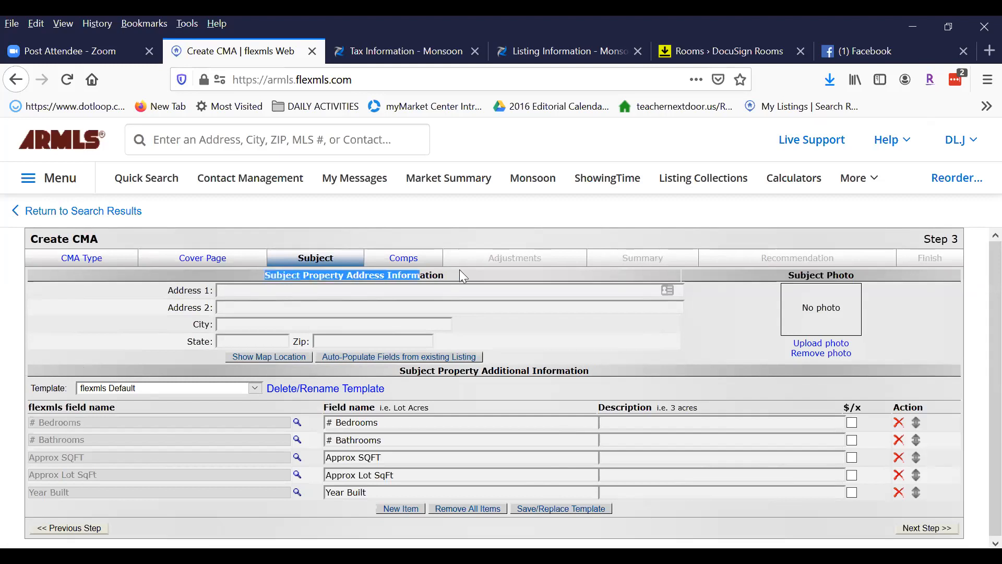
{"action": "left_click", "coordinate": [396, 47]}
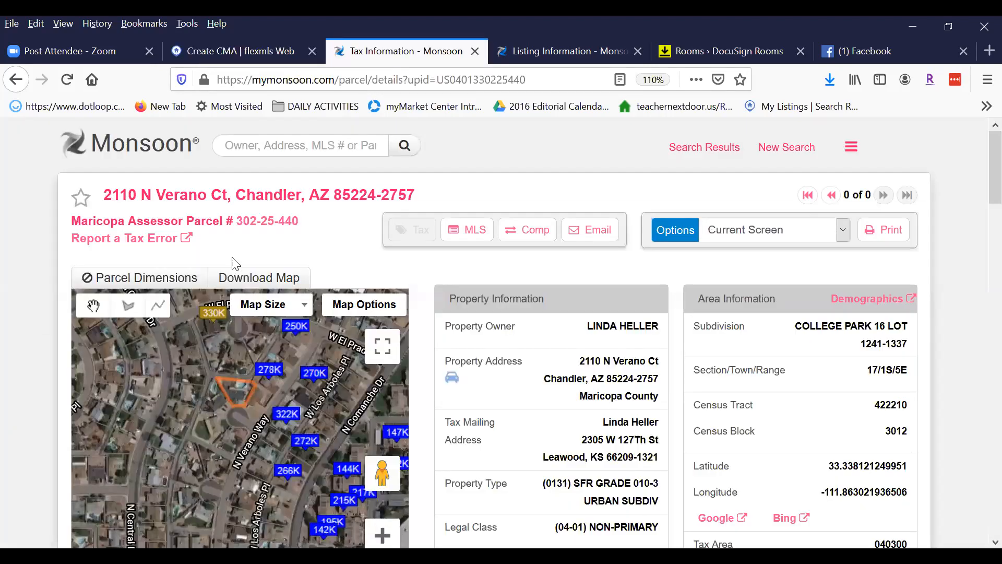
Copy ARMLS number 4525213 from the Monsoon listing record and return to Create CMA.
{"action": "left_click", "coordinate": [554, 52]}
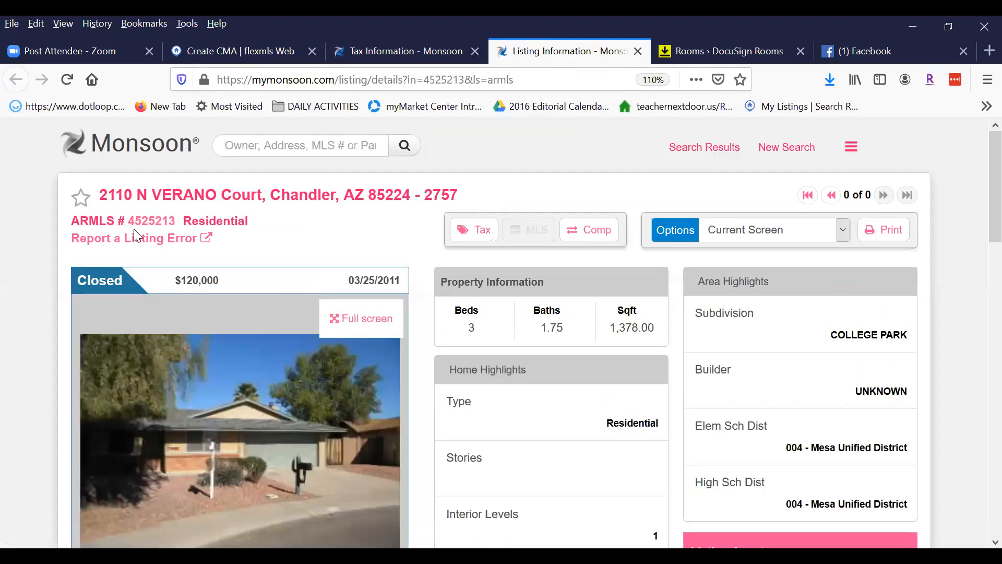
{"action": "left_click_drag", "start_coordinate": [177, 217], "coordinate": [128, 222]}
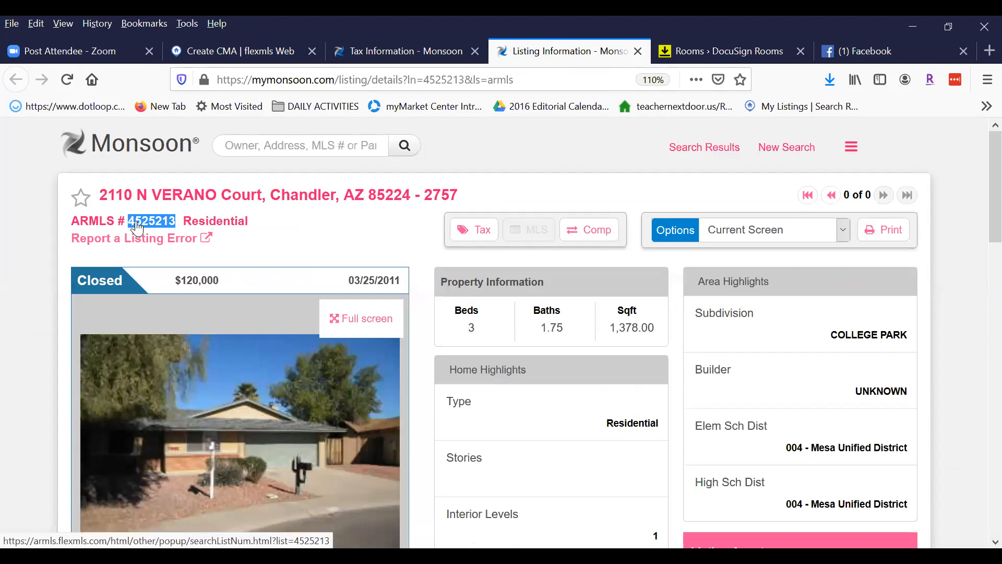
{"action": "right_click", "coordinate": [138, 228]}
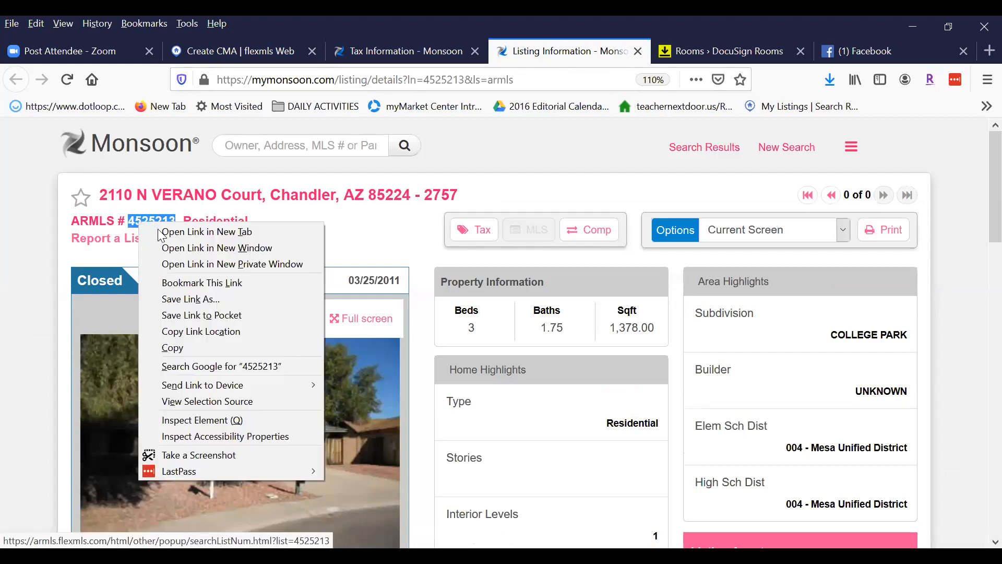
{"action": "left_click", "coordinate": [176, 346]}
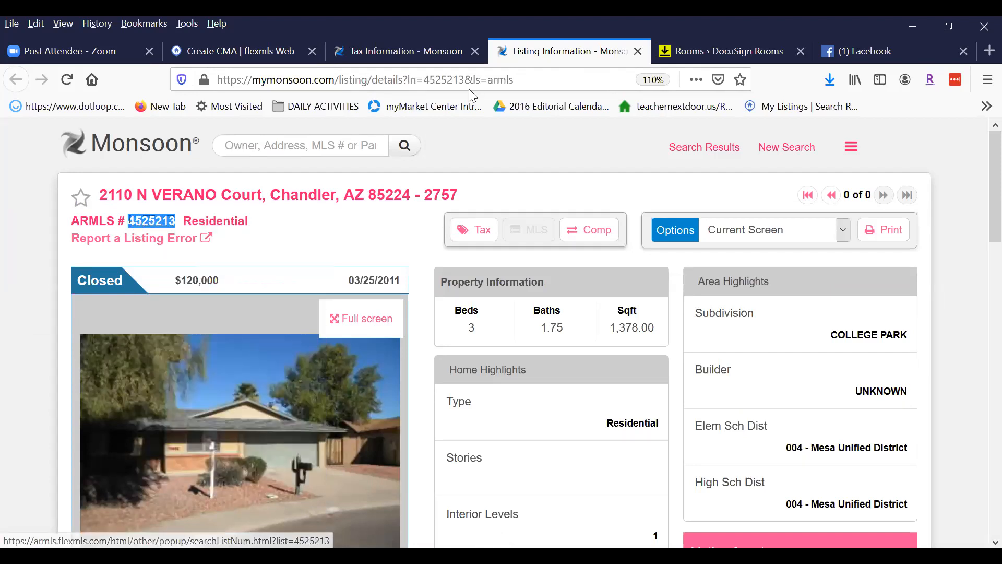
{"action": "left_click", "coordinate": [229, 52]}
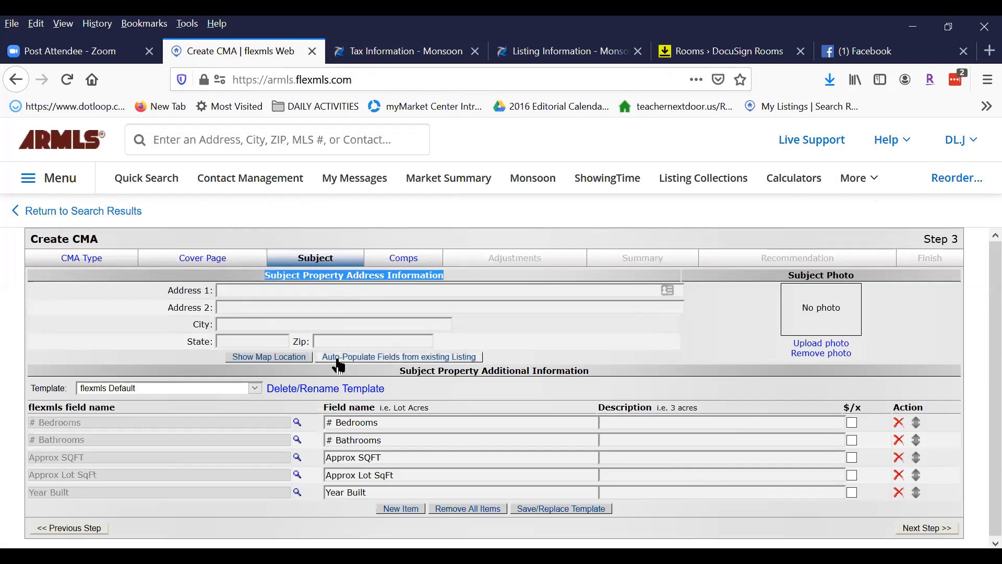
{"action": "left_click", "coordinate": [410, 357]}
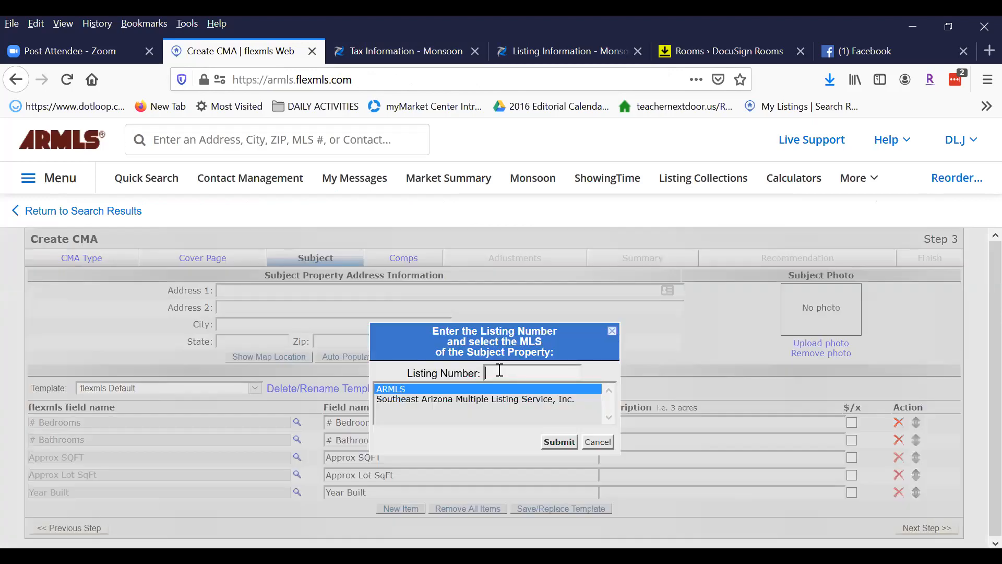
{"action": "right_click", "coordinate": [500, 370]}
{"action": "left_click", "coordinate": [531, 219]}
{"action": "left_click", "coordinate": [559, 443]}
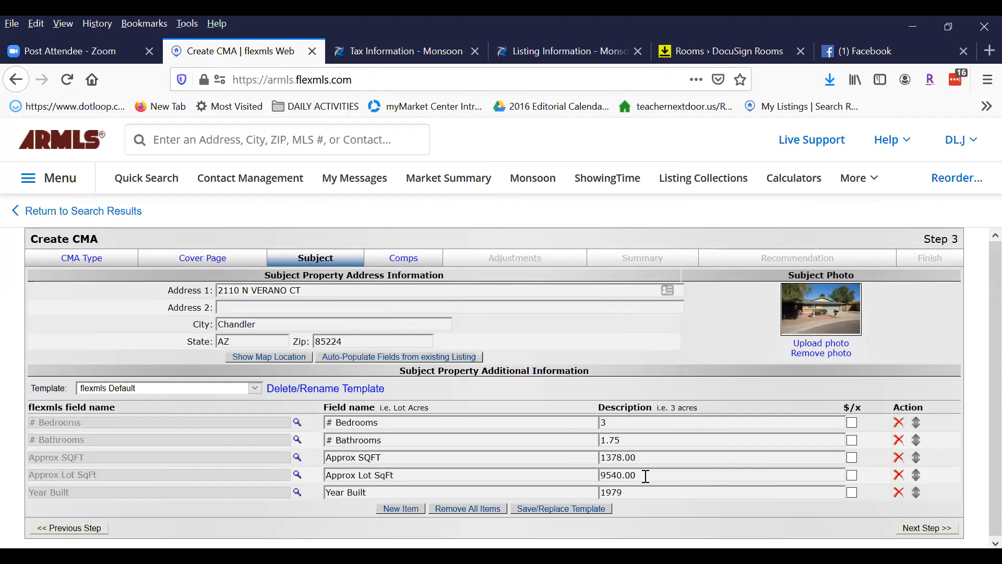
{"action": "left_click", "coordinate": [635, 492]}
Move past the Comps step and review comparable 6046342 on the Adjustments page.
{"action": "left_click", "coordinate": [932, 530]}
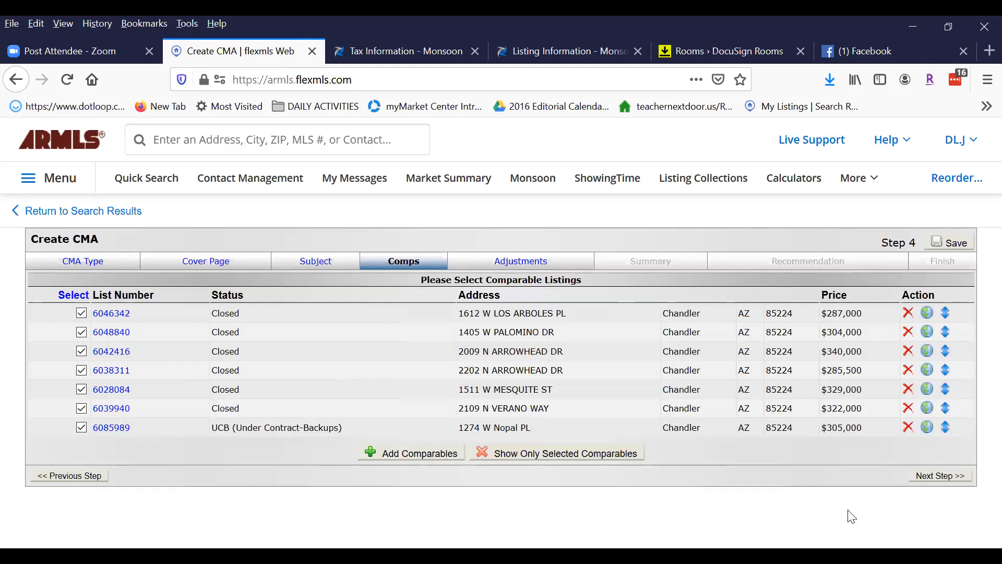
{"action": "left_click", "coordinate": [936, 476]}
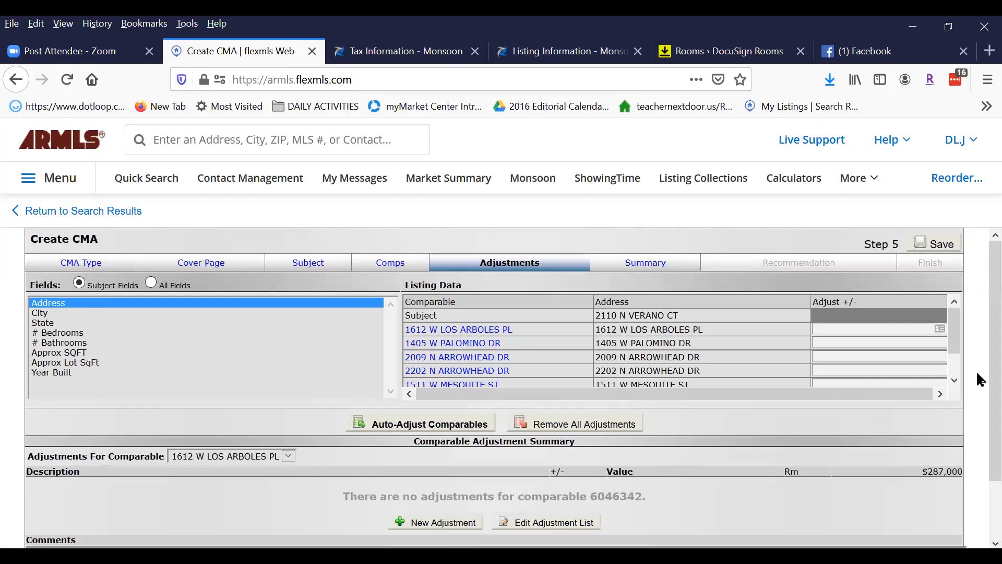
{"action": "scroll", "coordinate": [979, 277], "scroll_direction": "down", "scroll_amount": 1}
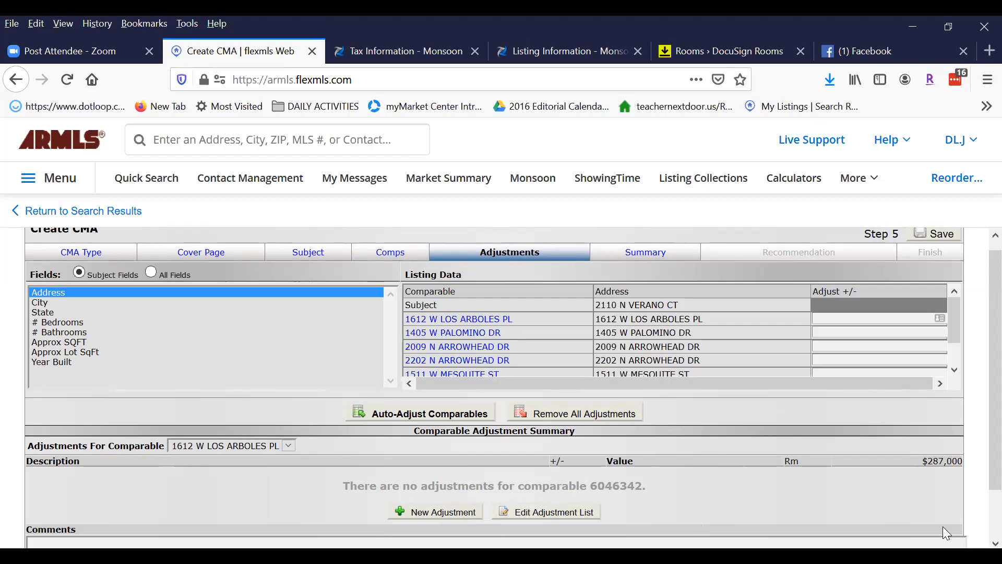
{"action": "scroll", "coordinate": [976, 437], "scroll_direction": "down", "scroll_amount": 2}
Review the closed and under-contract price summaries, noting the $311,250 average, then reach Recommendation.
{"action": "left_click", "coordinate": [928, 539]}
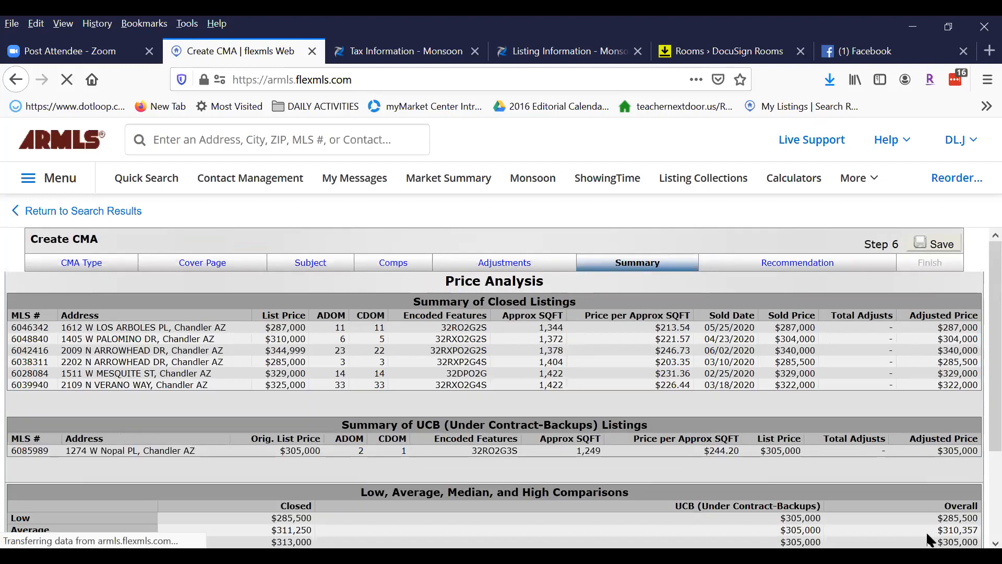
{"action": "left_click_drag", "start_coordinate": [990, 249], "coordinate": [990, 269]}
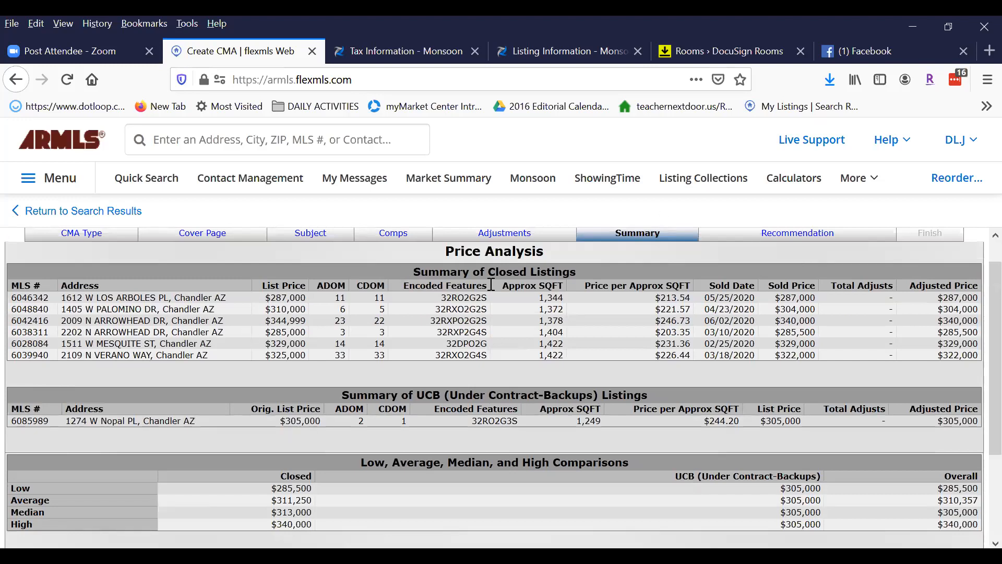
{"action": "left_click_drag", "start_coordinate": [414, 269], "coordinate": [583, 268]}
{"action": "left_click", "coordinate": [582, 263]}
{"action": "left_click_drag", "start_coordinate": [342, 395], "coordinate": [592, 396]}
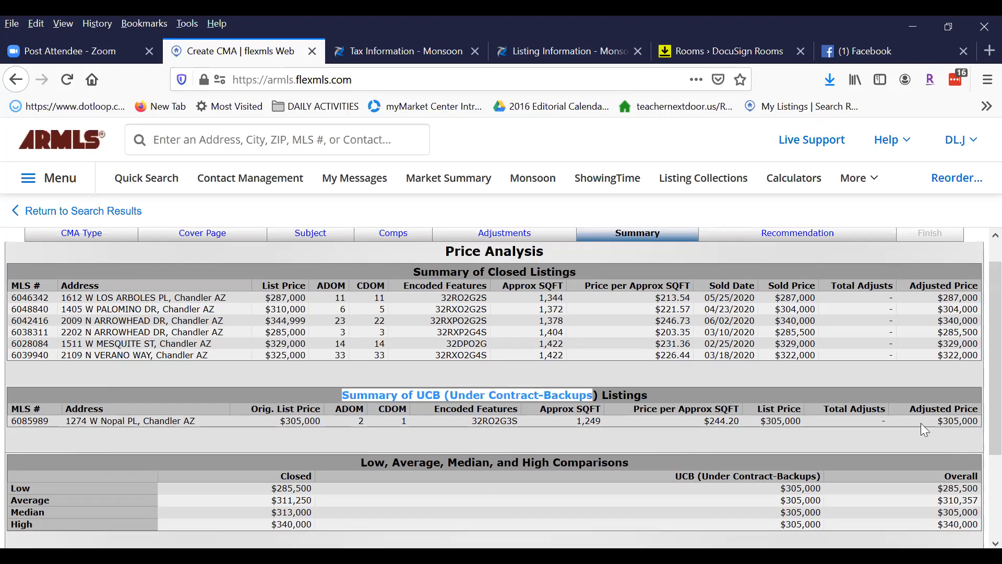
{"action": "scroll", "coordinate": [981, 293], "scroll_direction": "down", "scroll_amount": 3}
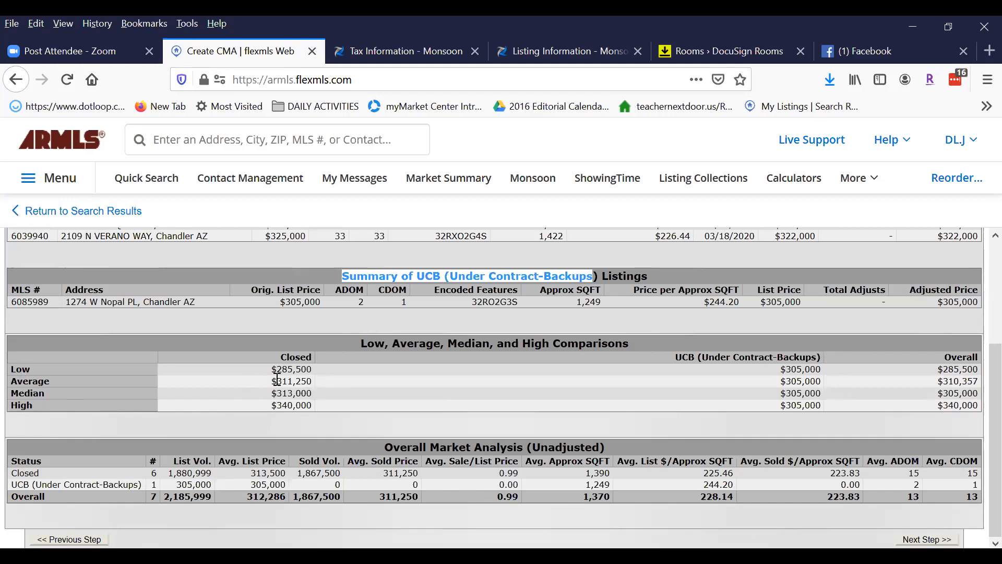
{"action": "left_click_drag", "start_coordinate": [271, 381], "coordinate": [313, 384]}
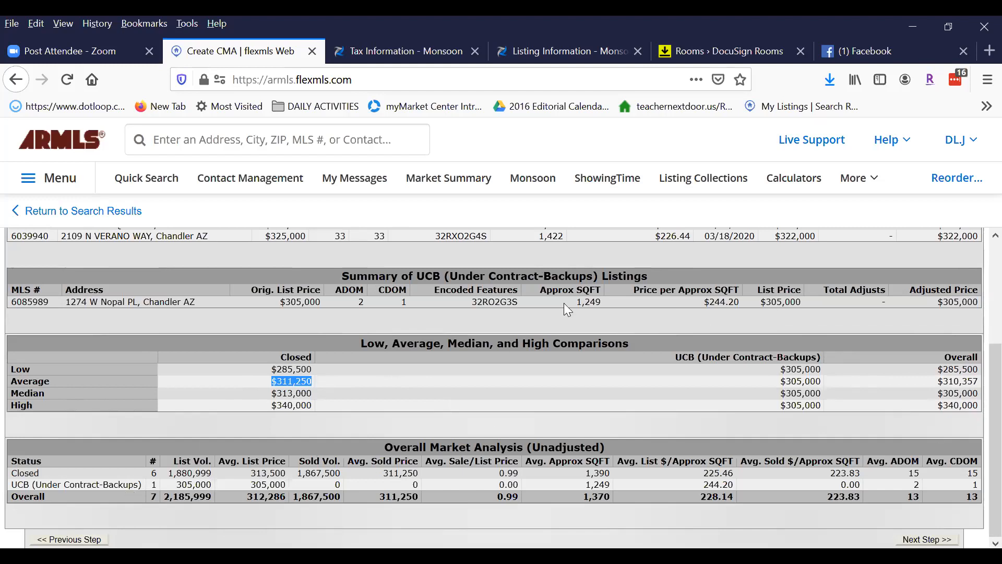
{"action": "left_click", "coordinate": [924, 539]}
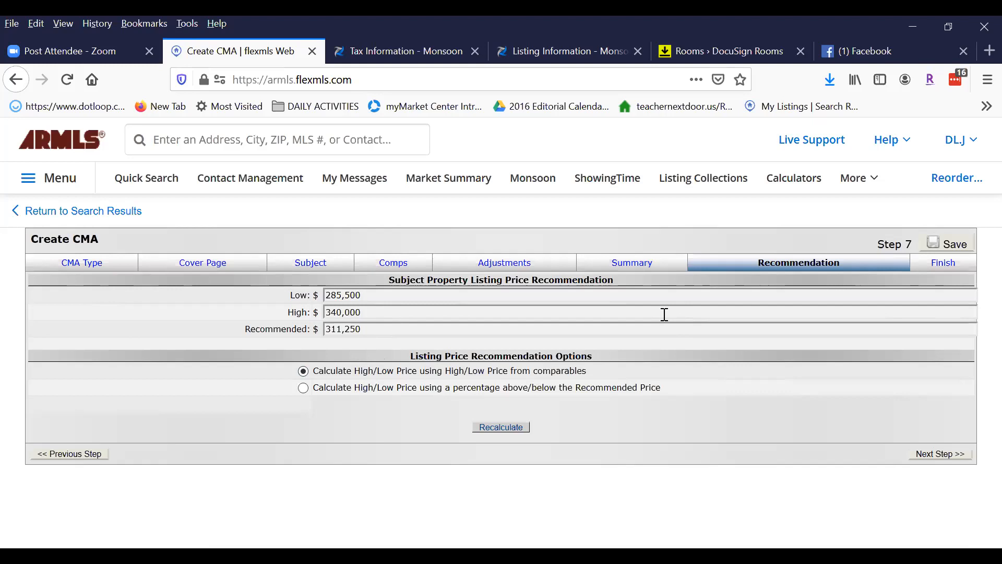
Move from the $311,250 recommendation on to Step 8 Finish.
{"action": "left_click", "coordinate": [933, 456]}
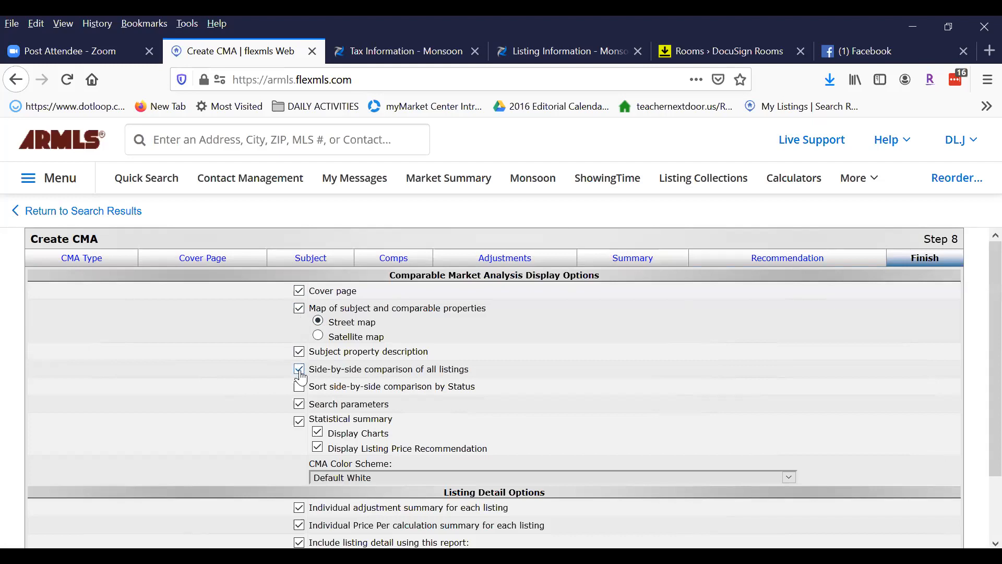
Turn off Display Charts, the listing price recommendation and the per-listing summary.
{"action": "scroll", "coordinate": [574, 360], "scroll_direction": "down", "scroll_amount": 3}
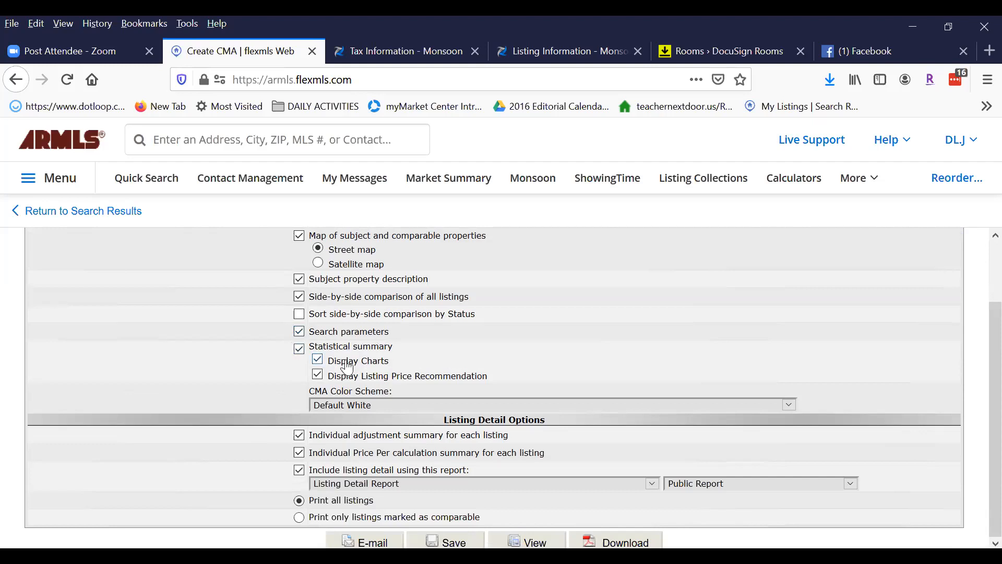
{"action": "left_click", "coordinate": [318, 360]}
{"action": "left_click", "coordinate": [317, 375]}
{"action": "left_click", "coordinate": [299, 455]}
Choose Listing Detail Report with Photos and download the CMA as cma_07-06-2020.pdf.
{"action": "left_click", "coordinate": [653, 485]}
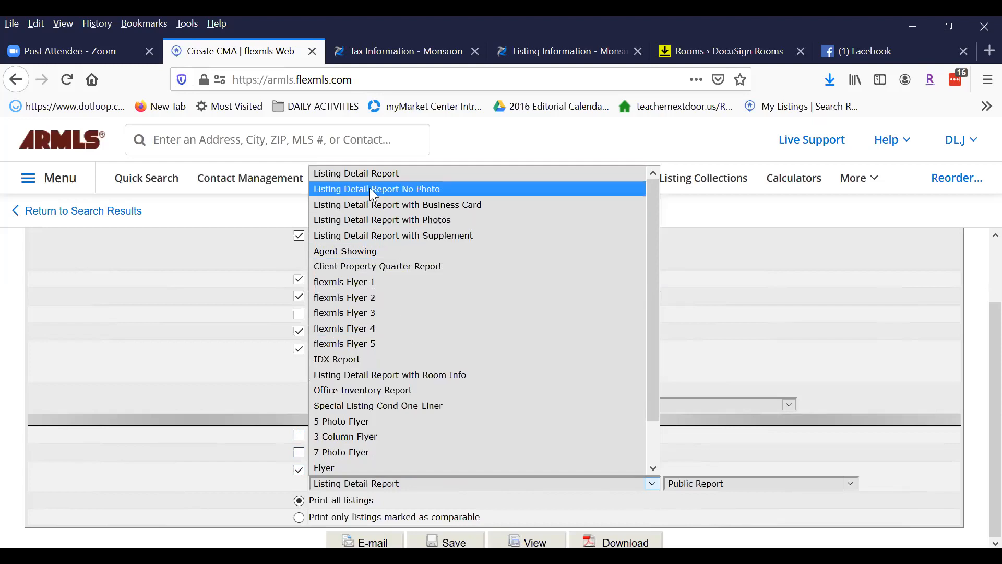
{"action": "left_click", "coordinate": [380, 223]}
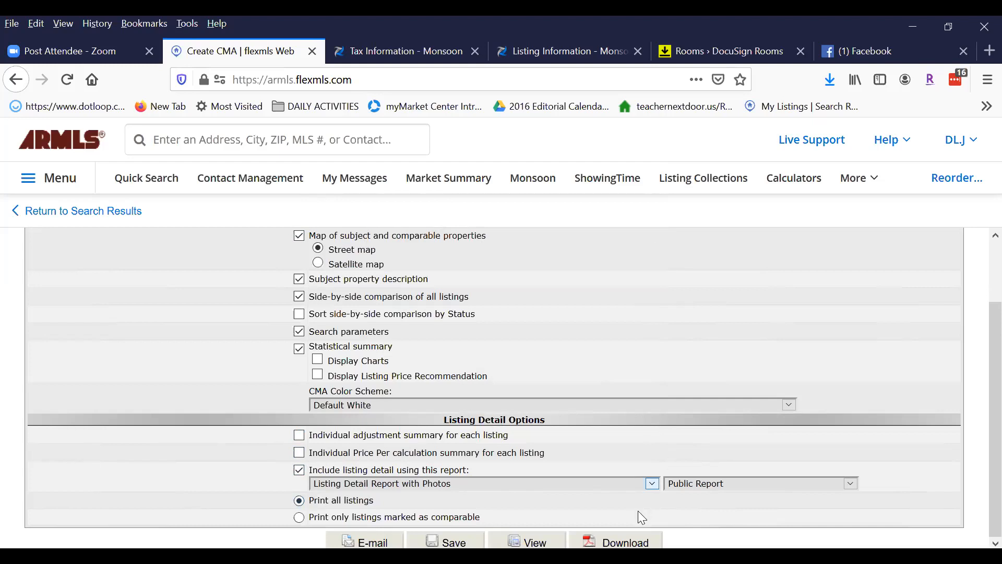
{"action": "left_click", "coordinate": [621, 541]}
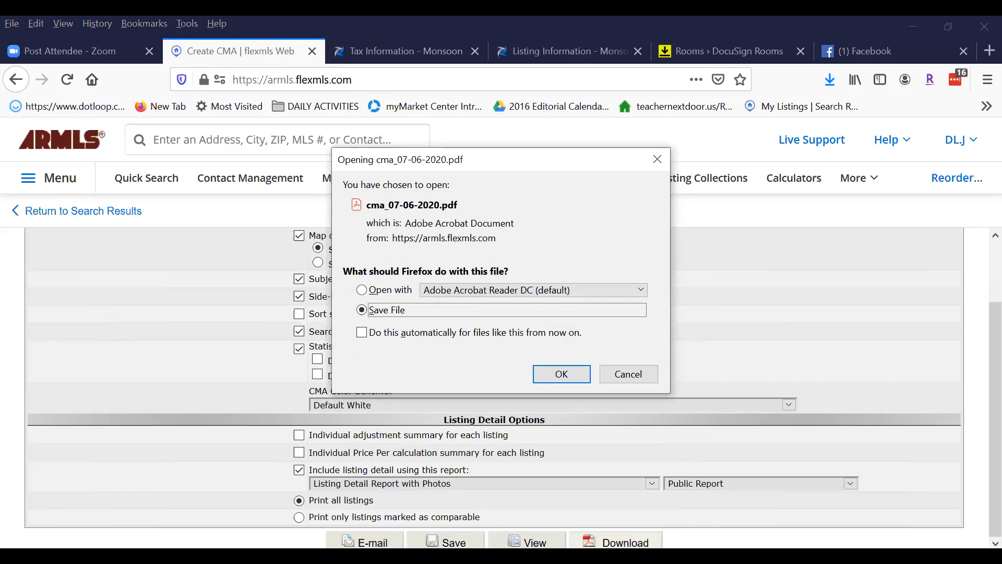
Open cma_07-06-2020.pdf with Adobe Acrobat Reader DC from the download prompt.
{"action": "left_click", "coordinate": [362, 290]}
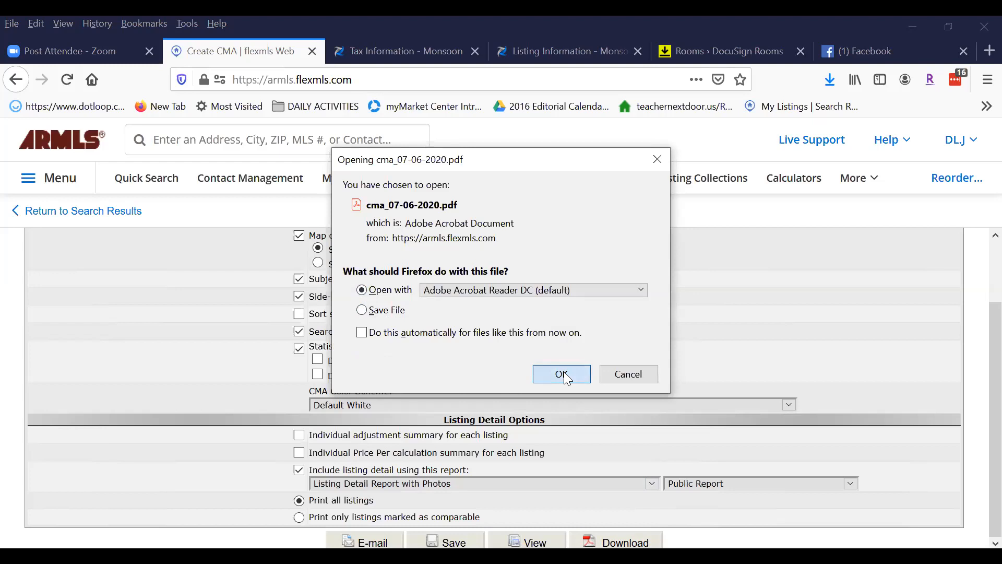
{"action": "left_click", "coordinate": [562, 375]}
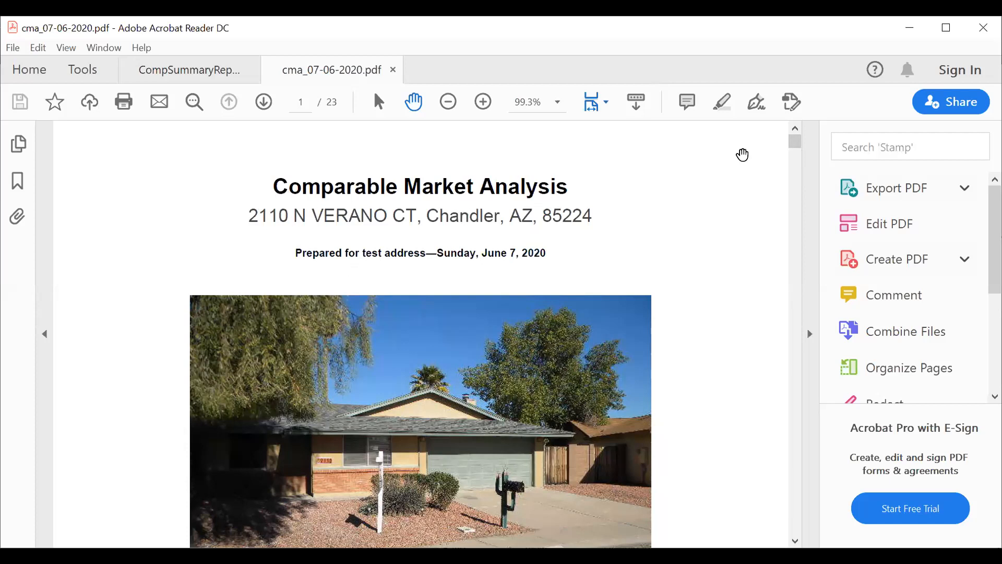
Scroll down through the CMA PDF to the comparables table on page 4.
{"action": "left_click_drag", "start_coordinate": [795, 139], "coordinate": [794, 147]}
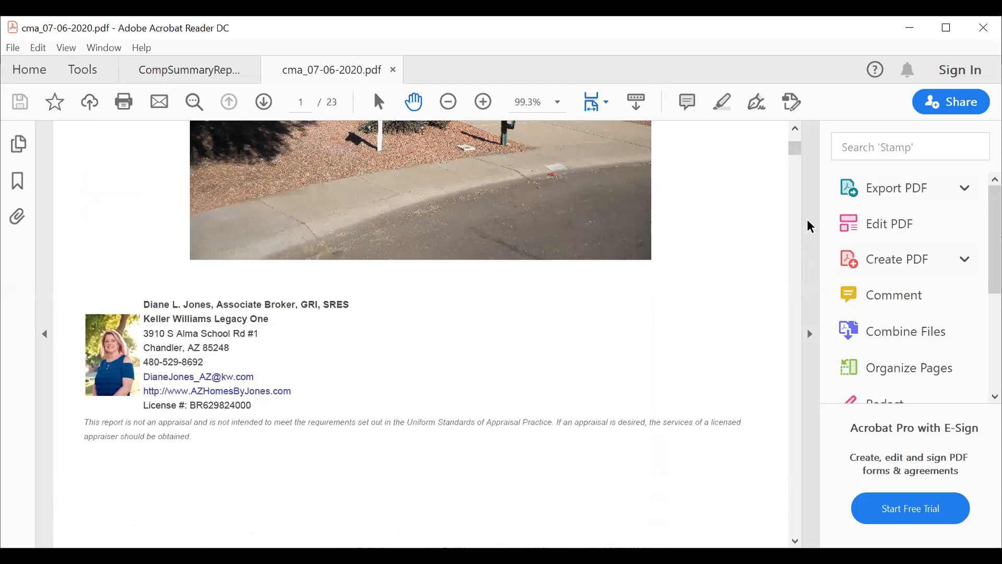
{"action": "scroll", "coordinate": [704, 233], "scroll_direction": "down", "scroll_amount": 10}
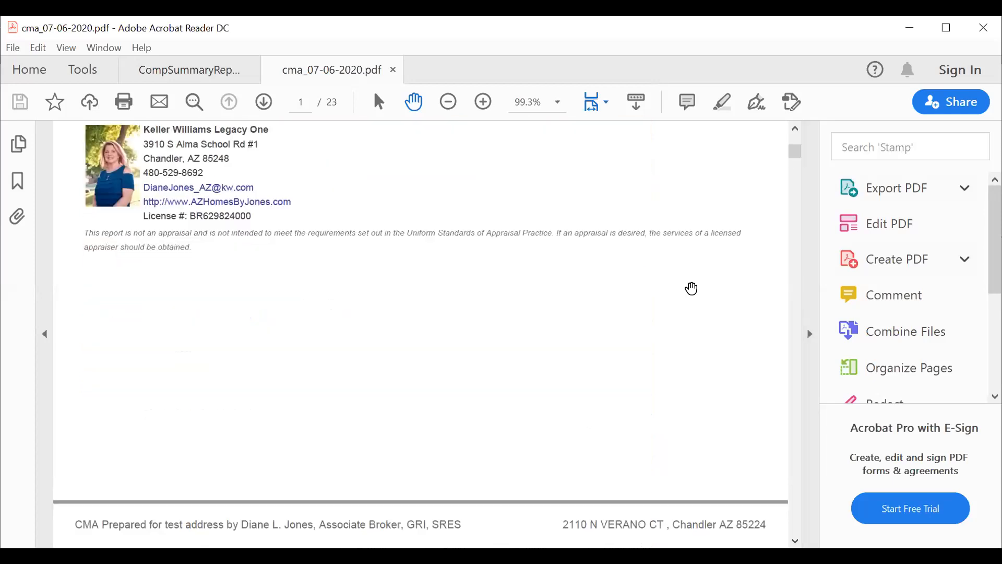
{"action": "scroll", "coordinate": [684, 309], "scroll_direction": "down", "scroll_amount": 3}
{"action": "scroll", "coordinate": [746, 326], "scroll_direction": "down", "scroll_amount": 3}
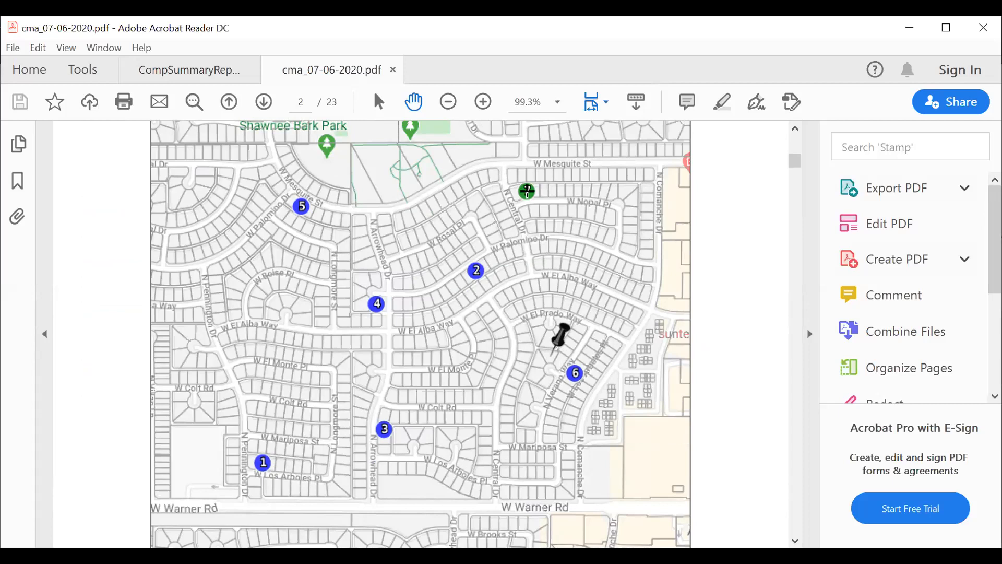
{"action": "scroll", "coordinate": [716, 312], "scroll_direction": "down", "scroll_amount": 2}
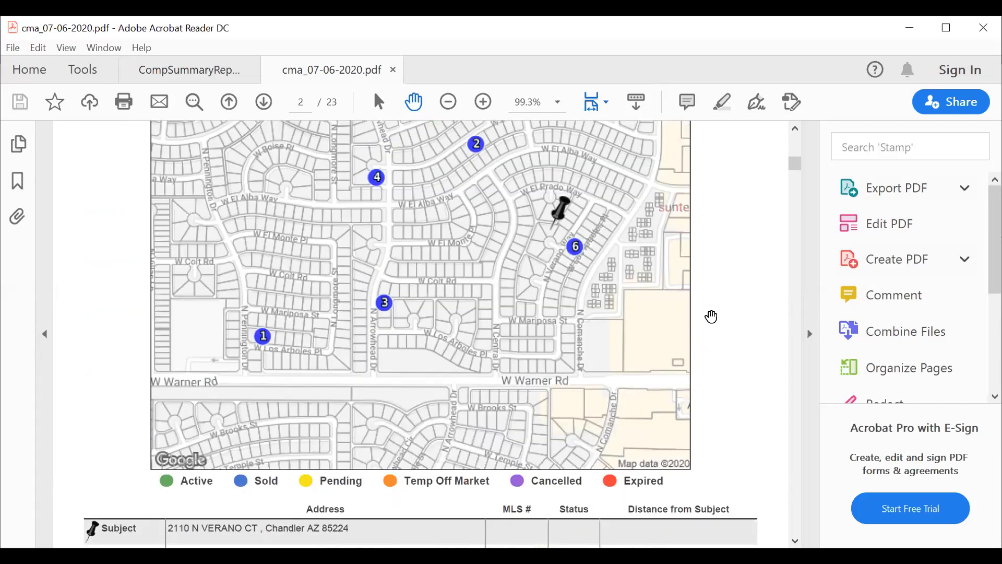
{"action": "scroll", "coordinate": [714, 313], "scroll_direction": "down", "scroll_amount": 4}
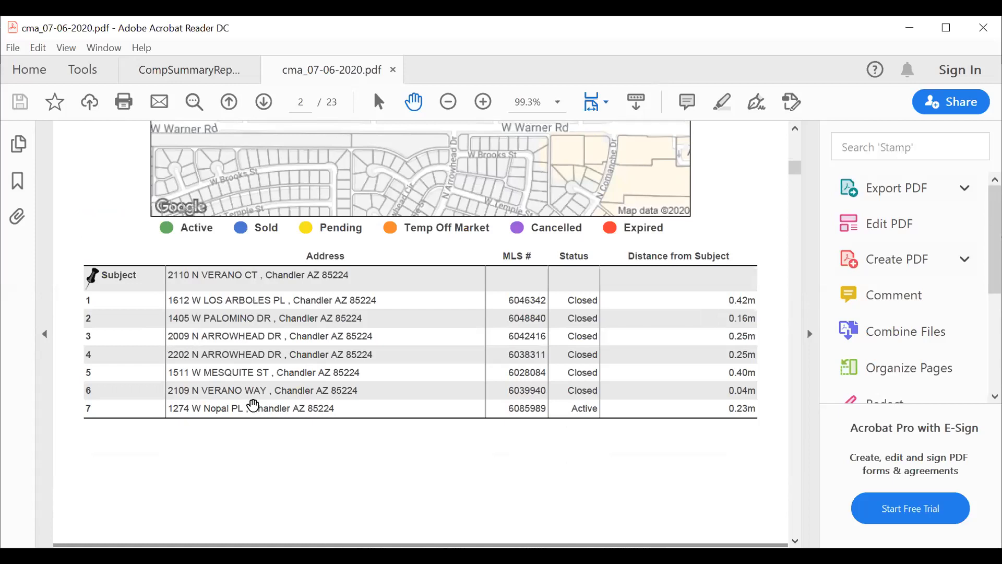
{"action": "scroll", "coordinate": [647, 365], "scroll_direction": "down", "scroll_amount": 4}
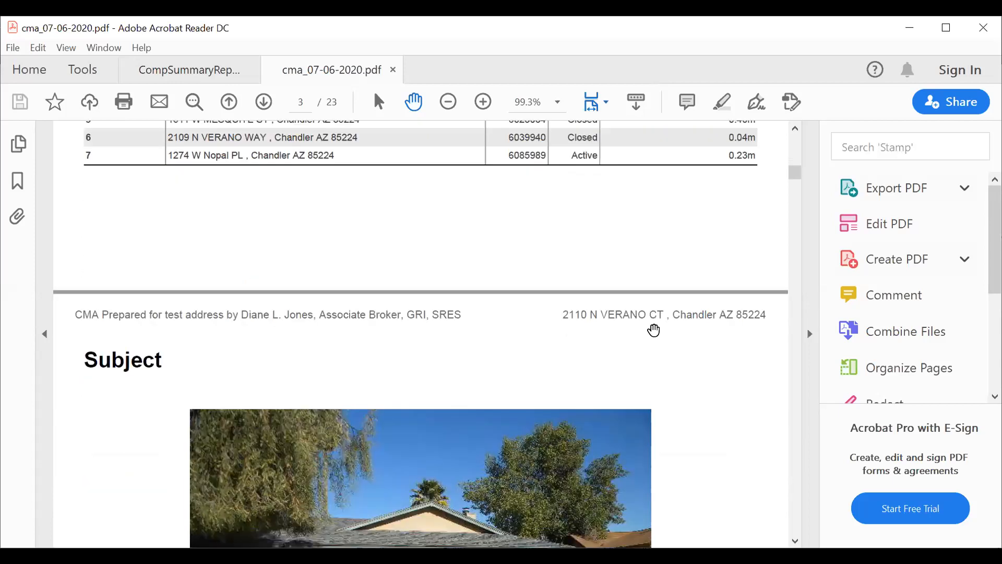
{"action": "scroll", "coordinate": [655, 329], "scroll_direction": "down", "scroll_amount": 4}
{"action": "scroll", "coordinate": [673, 327], "scroll_direction": "down", "scroll_amount": 2}
{"action": "scroll", "coordinate": [684, 323], "scroll_direction": "down", "scroll_amount": 2}
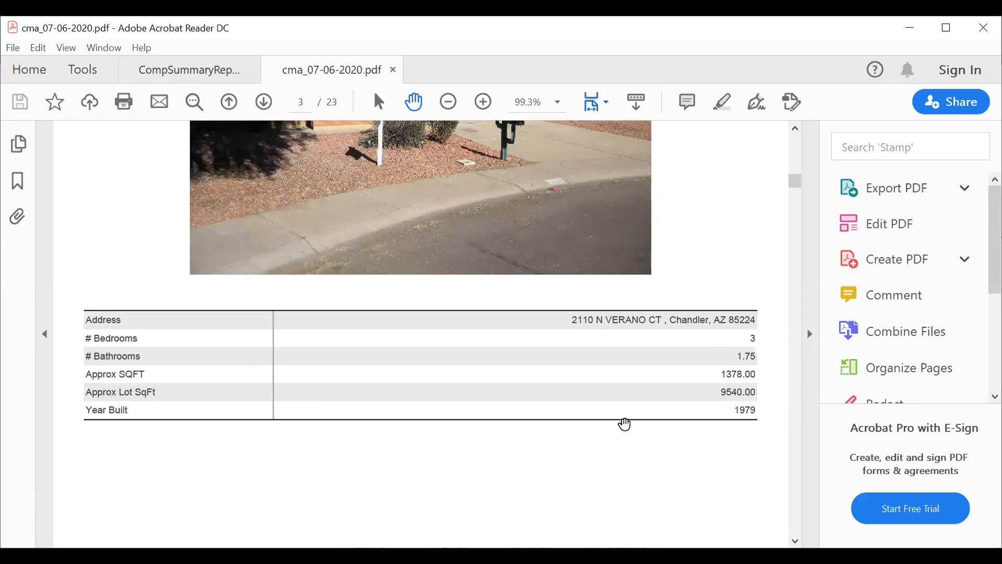
{"action": "scroll", "coordinate": [625, 398], "scroll_direction": "down", "scroll_amount": 10}
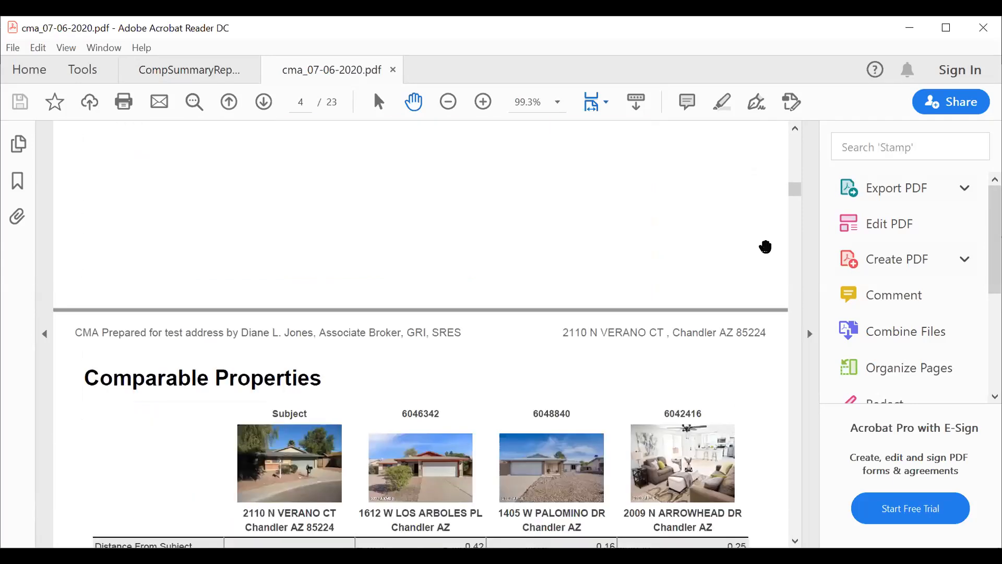
{"action": "scroll", "coordinate": [641, 250], "scroll_direction": "down", "scroll_amount": 6}
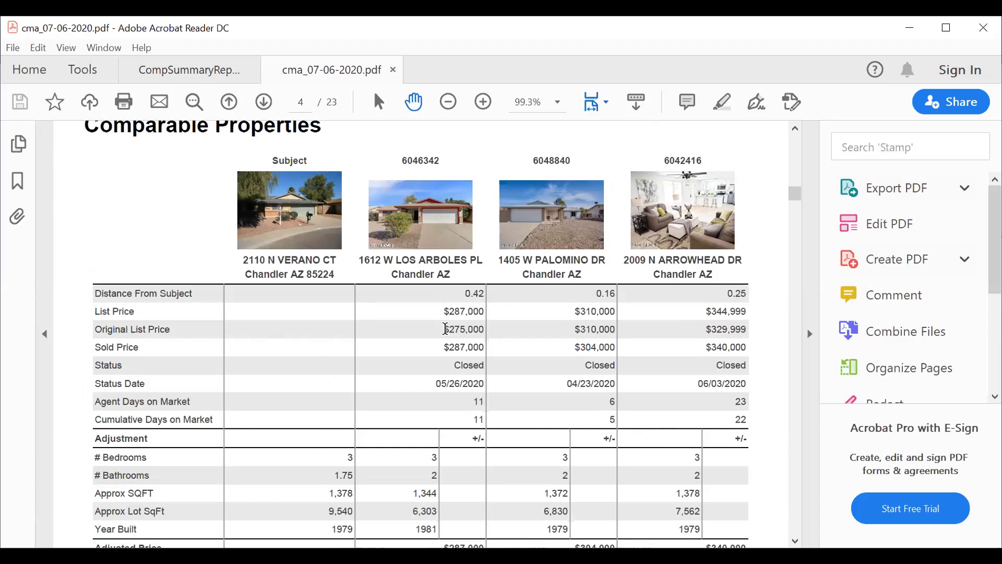
Highlight the $275,000 original list price, then the $287,000 list and sold prices.
{"action": "left_click_drag", "start_coordinate": [445, 329], "coordinate": [492, 329]}
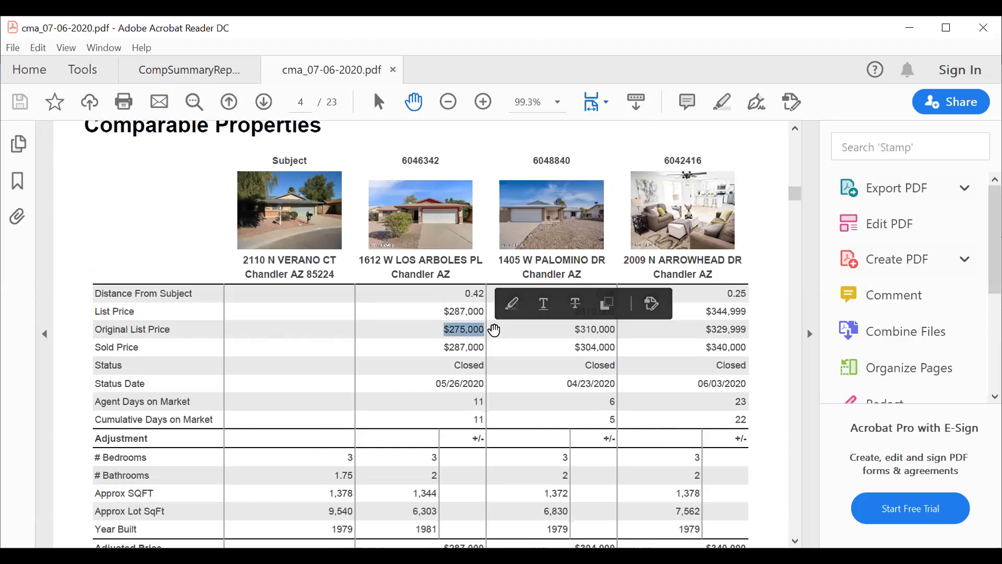
{"action": "left_click", "coordinate": [459, 310]}
{"action": "left_click_drag", "start_coordinate": [445, 309], "coordinate": [485, 314]}
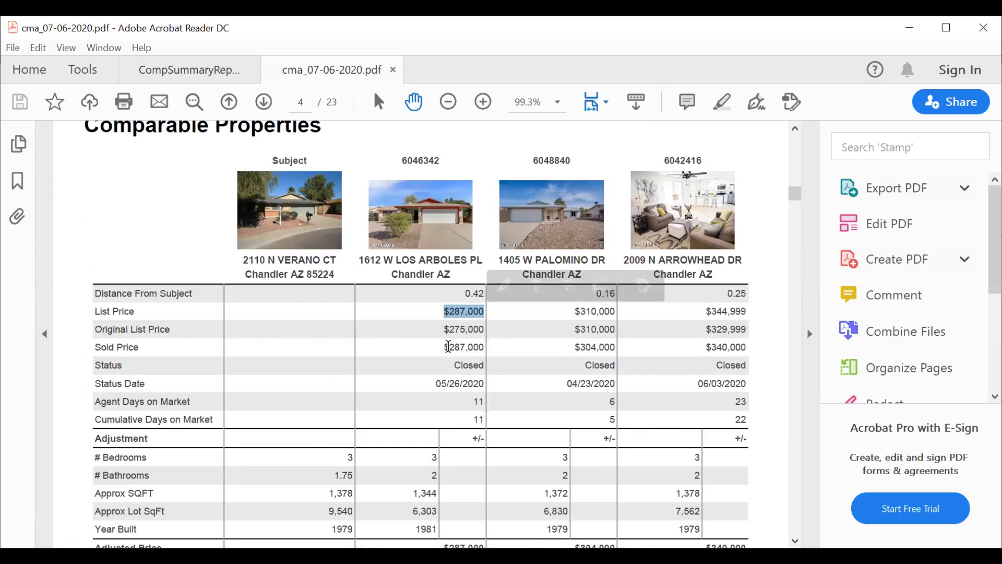
{"action": "left_click_drag", "start_coordinate": [444, 347], "coordinate": [489, 347]}
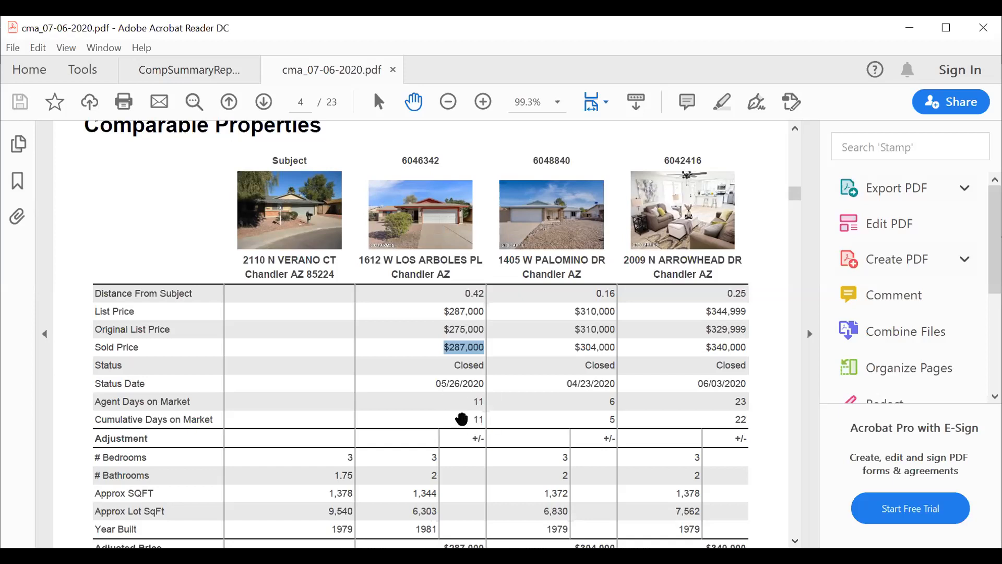
Scroll through pages 5 and 6, then back up to page 4's comparison table.
{"action": "scroll", "coordinate": [490, 387], "scroll_direction": "down", "scroll_amount": 2}
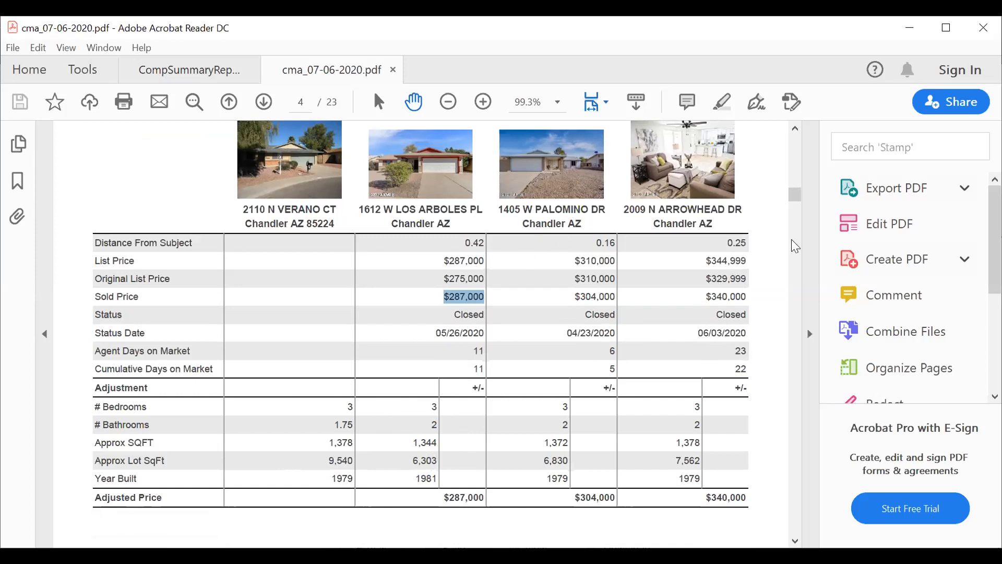
{"action": "scroll", "coordinate": [678, 334], "scroll_direction": "down", "scroll_amount": 10}
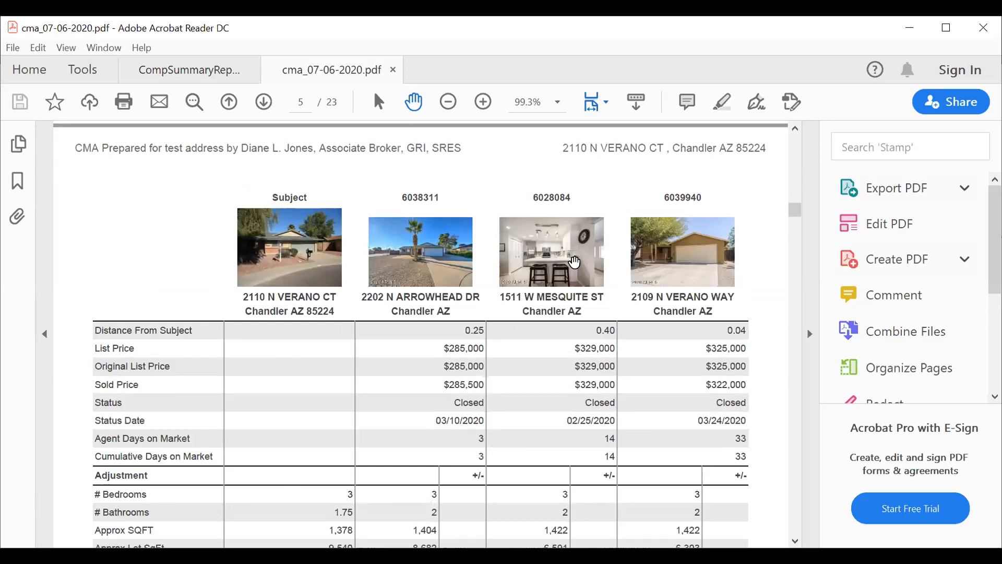
{"action": "scroll", "coordinate": [701, 348], "scroll_direction": "down", "scroll_amount": 4}
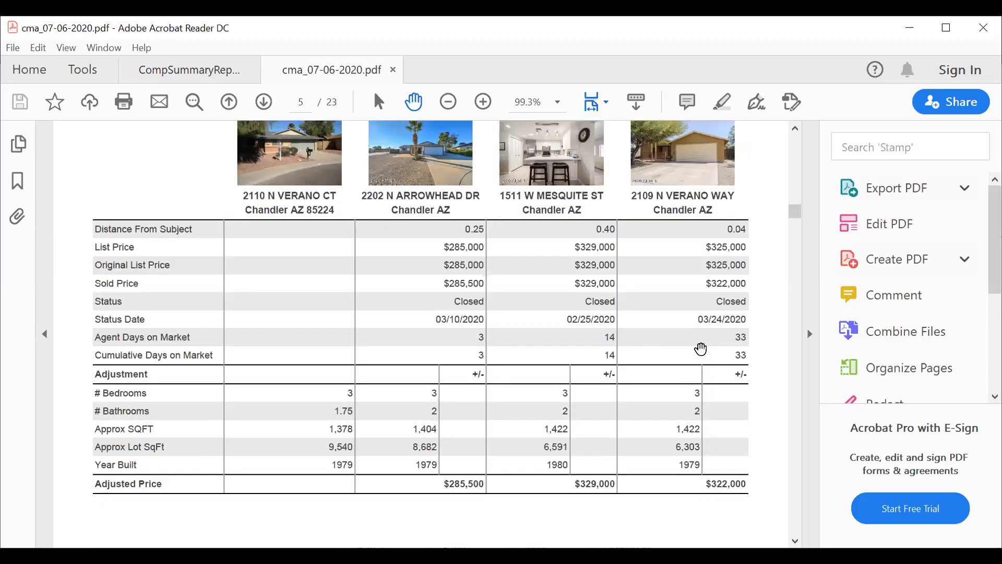
{"action": "scroll", "coordinate": [700, 329], "scroll_direction": "down", "scroll_amount": 13}
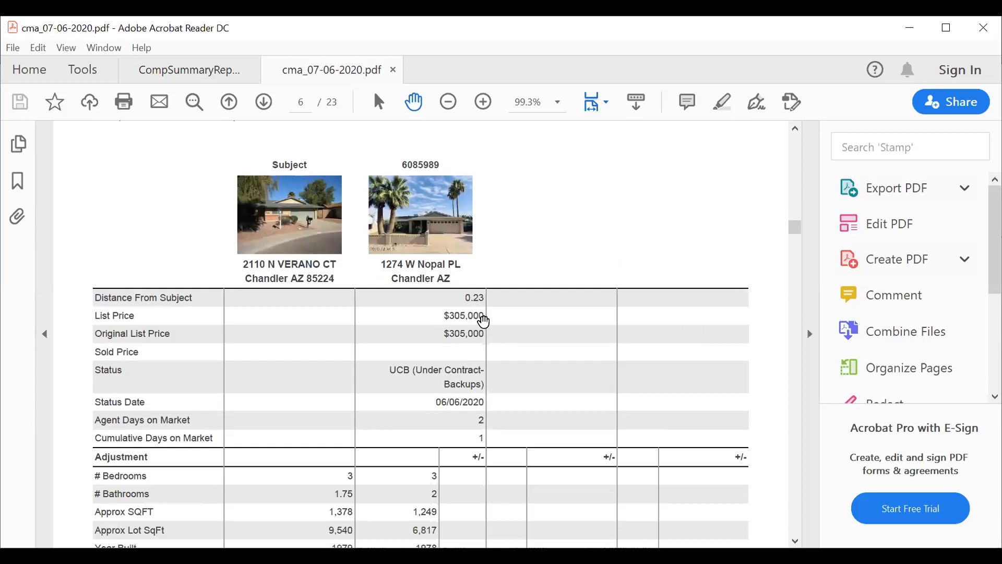
{"action": "scroll", "coordinate": [548, 360], "scroll_direction": "up", "scroll_amount": 10}
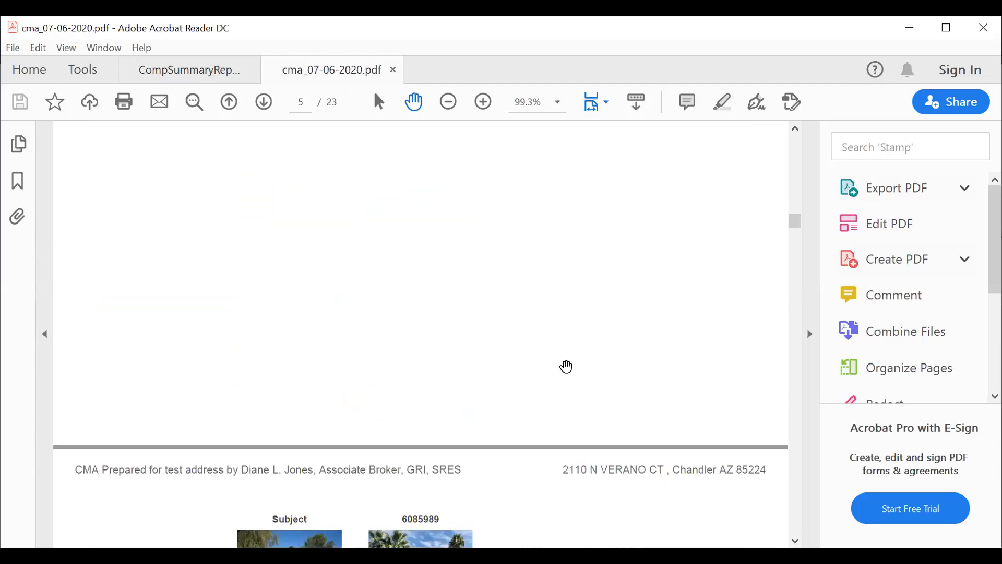
{"action": "scroll", "coordinate": [567, 367], "scroll_direction": "up", "scroll_amount": 15}
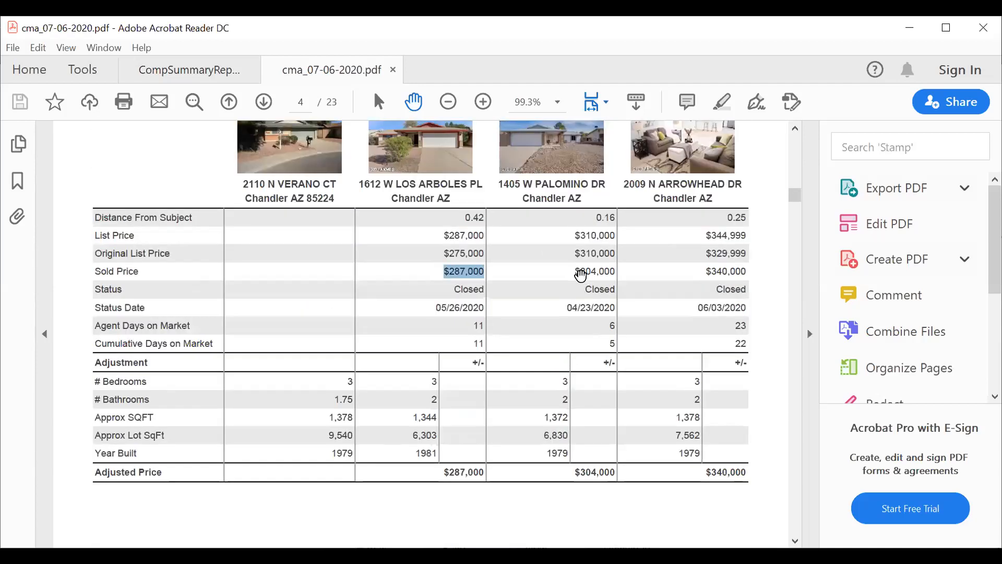
Highlight the other comparables' sold prices on page 4.
{"action": "left_click_drag", "start_coordinate": [585, 271], "coordinate": [624, 273]}
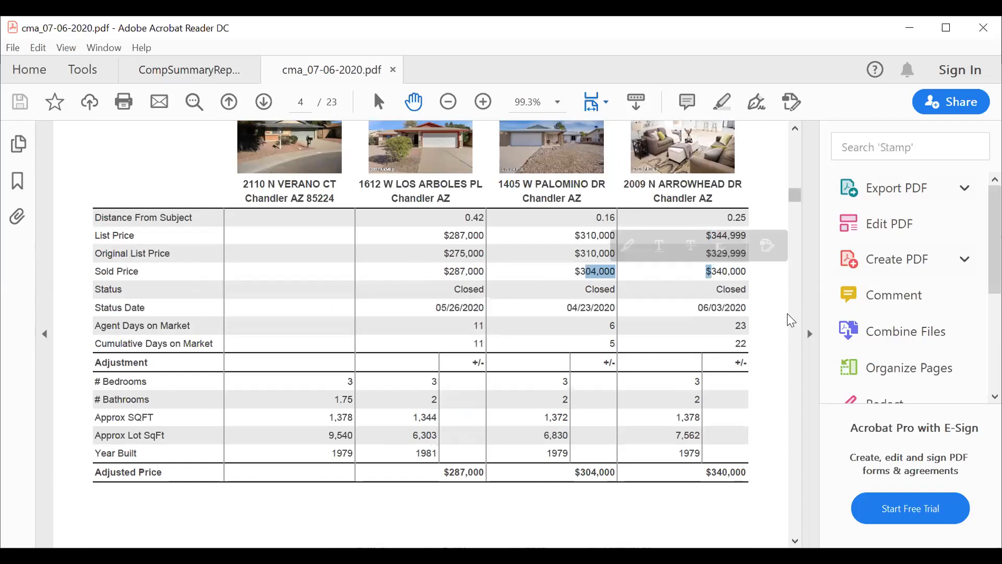
{"action": "scroll", "coordinate": [765, 283], "scroll_direction": "down", "scroll_amount": 5}
{"action": "mouse_move", "coordinate": [796, 201]}
{"action": "left_mouse_down"}
{"action": "mouse_move", "coordinate": [787, 167]}
{"action": "mouse_move", "coordinate": [791, 196]}
{"action": "left_mouse_up"}
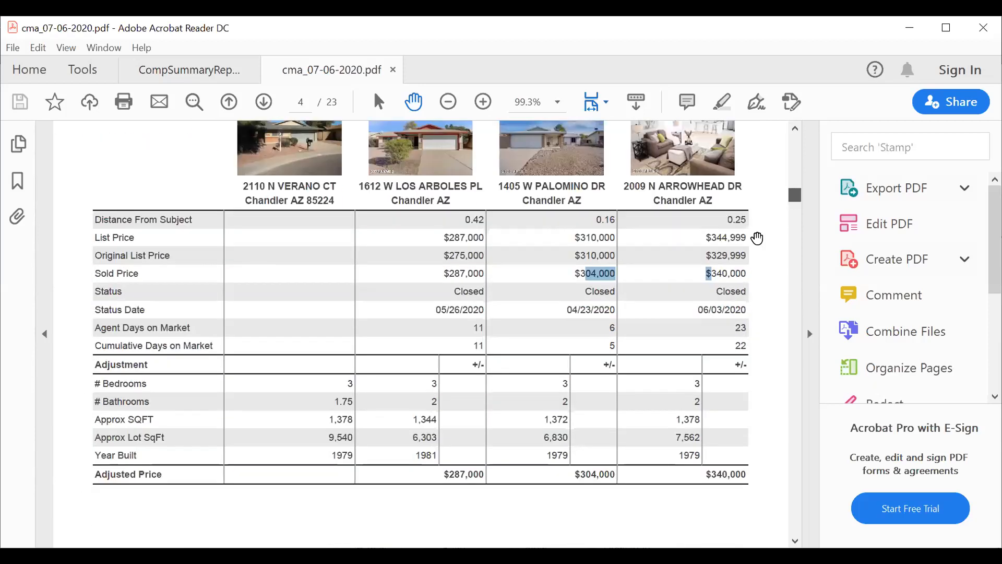
{"action": "left_click", "coordinate": [733, 253]}
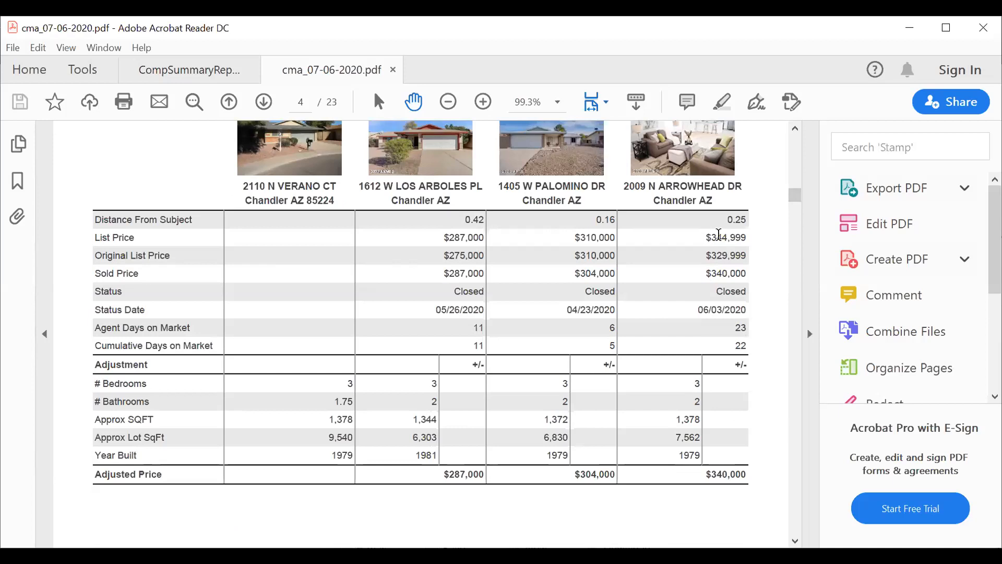
Point out the $344,999 and $287,000 list prices, then move to page 7's price analysis.
{"action": "double_click", "coordinate": [719, 234]}
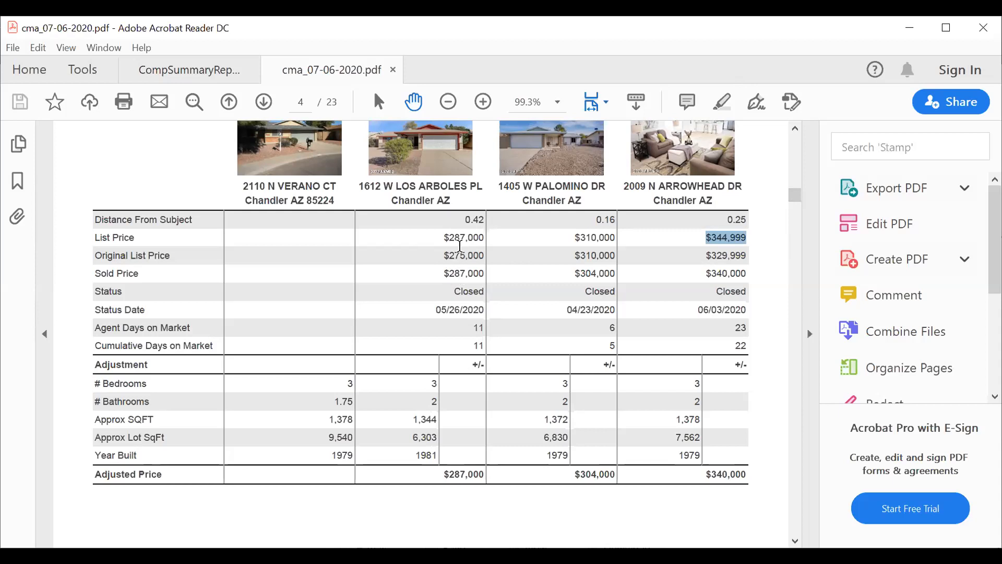
{"action": "left_click_drag", "start_coordinate": [445, 236], "coordinate": [485, 240]}
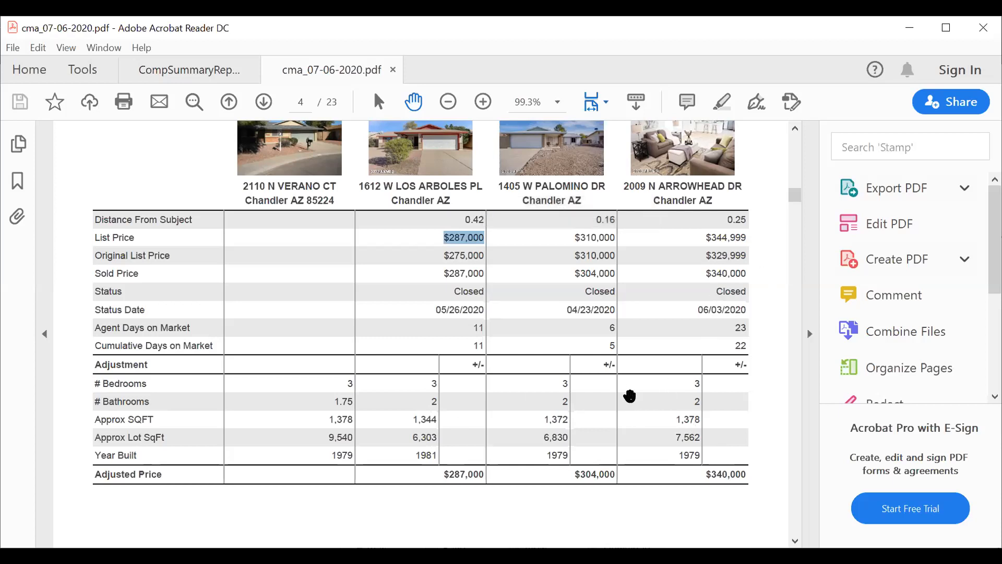
{"action": "left_click_drag", "start_coordinate": [794, 194], "coordinate": [802, 229]}
{"action": "left_click_drag", "start_coordinate": [802, 231], "coordinate": [798, 258]}
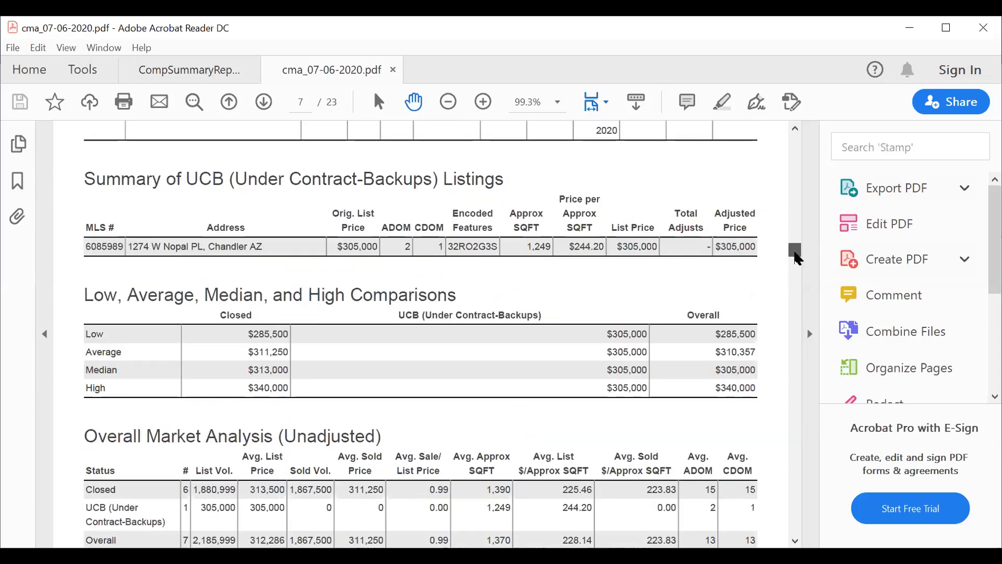
Scroll to the page 8 client report and highlight the 1,000 $ seller concession.
{"action": "mouse_move", "coordinate": [797, 259]}
{"action": "left_mouse_down"}
{"action": "mouse_move", "coordinate": [794, 244]}
{"action": "mouse_move", "coordinate": [795, 265]}
{"action": "left_mouse_up"}
{"action": "scroll", "coordinate": [570, 258], "scroll_direction": "down", "scroll_amount": 2}
{"action": "scroll", "coordinate": [555, 283], "scroll_direction": "up", "scroll_amount": 2}
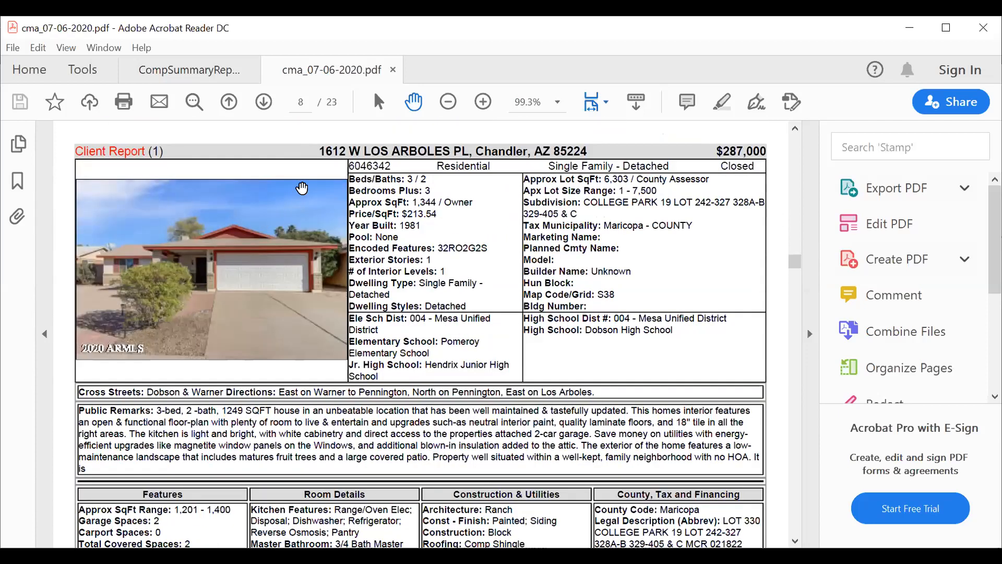
{"action": "scroll", "coordinate": [712, 303], "scroll_direction": "down", "scroll_amount": 5}
{"action": "scroll", "coordinate": [712, 302], "scroll_direction": "down", "scroll_amount": 3}
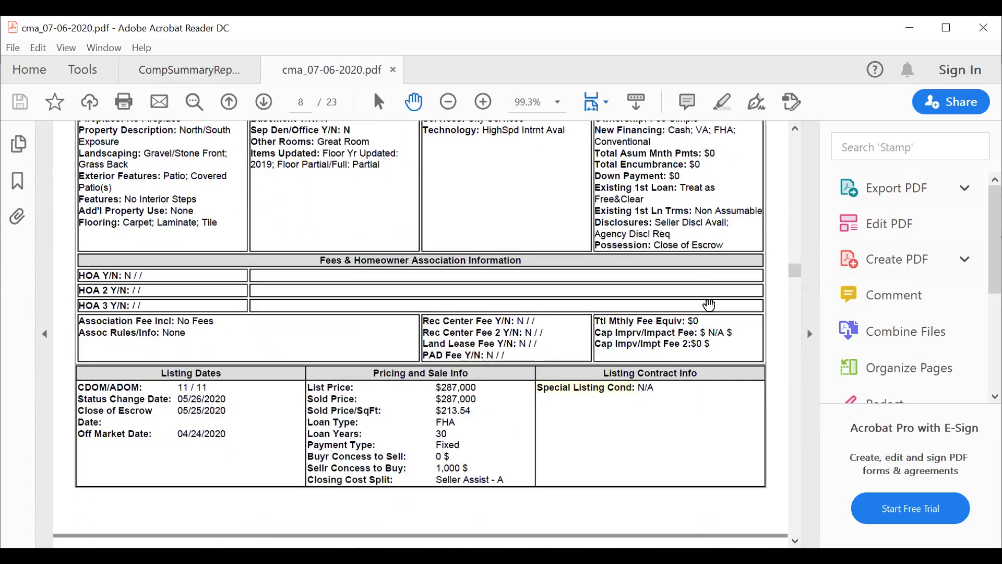
{"action": "scroll", "coordinate": [709, 304], "scroll_direction": "down", "scroll_amount": 3}
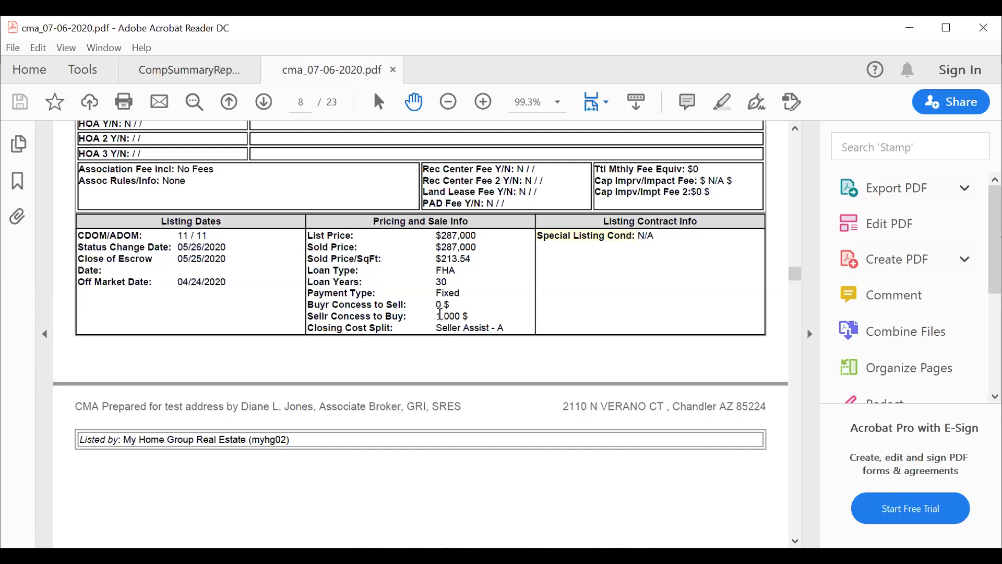
{"action": "left_click_drag", "start_coordinate": [438, 316], "coordinate": [470, 316]}
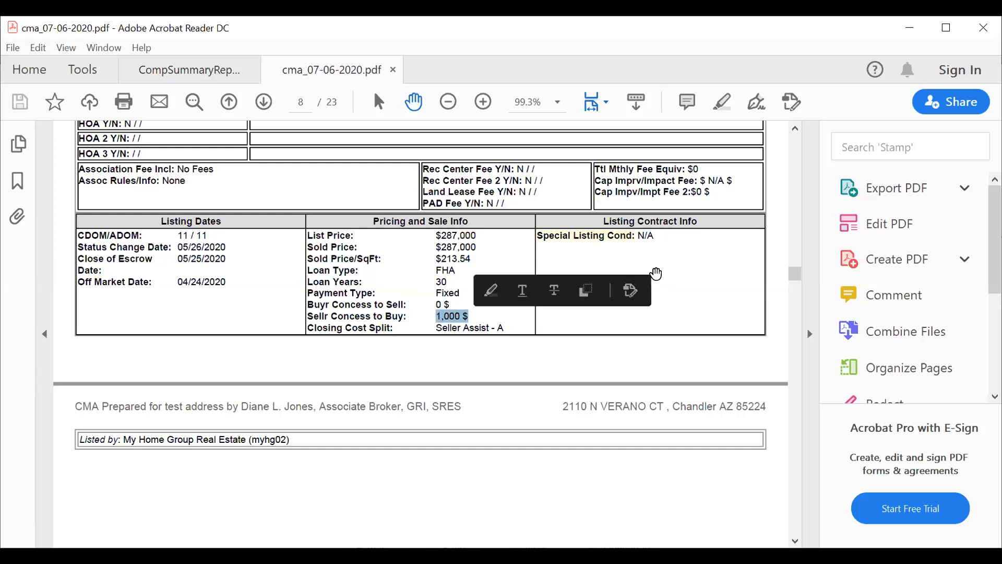
Scroll through the page 10 listing photos, then return to the CMA cover page.
{"action": "scroll", "coordinate": [683, 323], "scroll_direction": "down", "scroll_amount": 10}
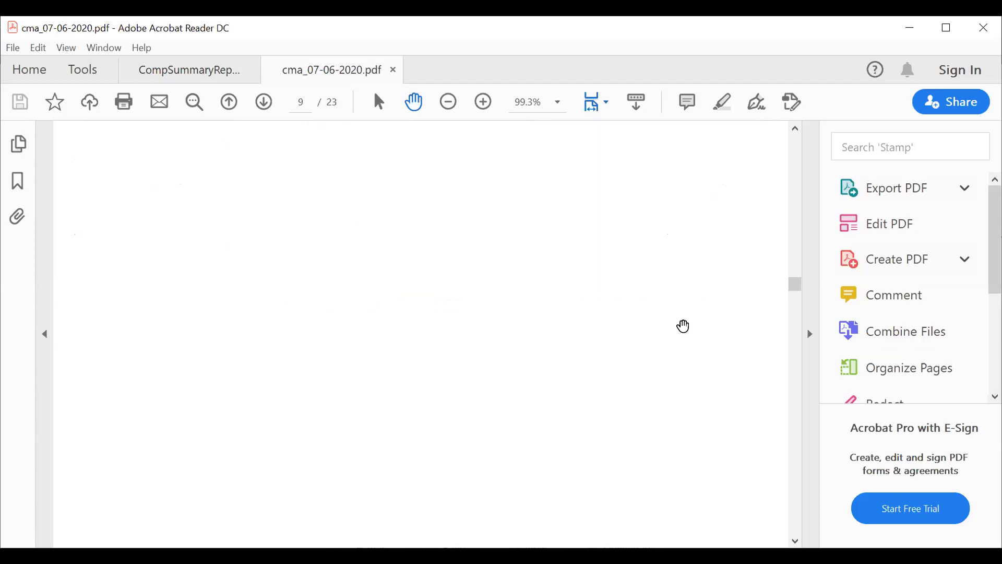
{"action": "scroll", "coordinate": [686, 324], "scroll_direction": "down", "scroll_amount": 4}
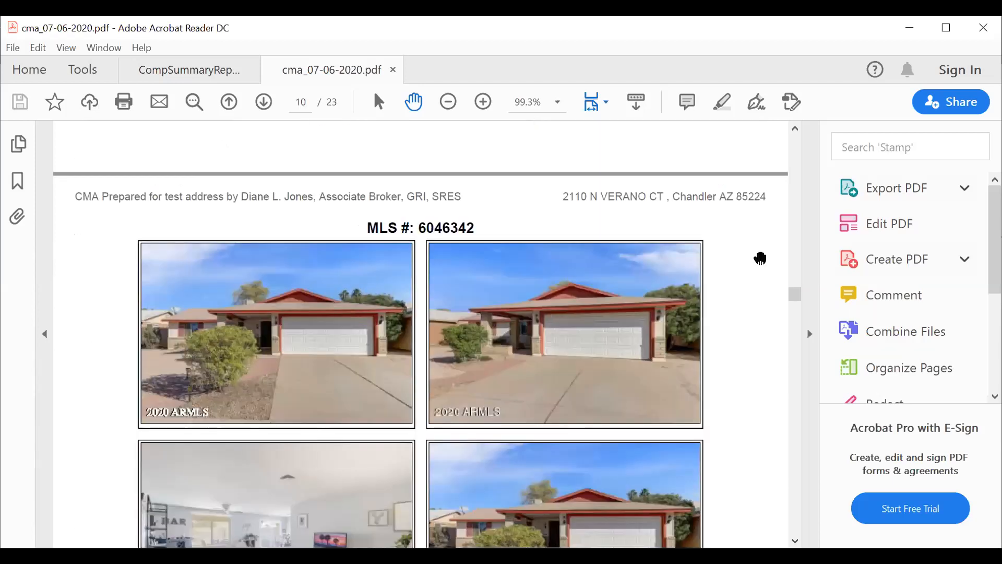
{"action": "scroll", "coordinate": [759, 293], "scroll_direction": "down", "scroll_amount": 3}
{"action": "scroll", "coordinate": [758, 299], "scroll_direction": "down", "scroll_amount": 4}
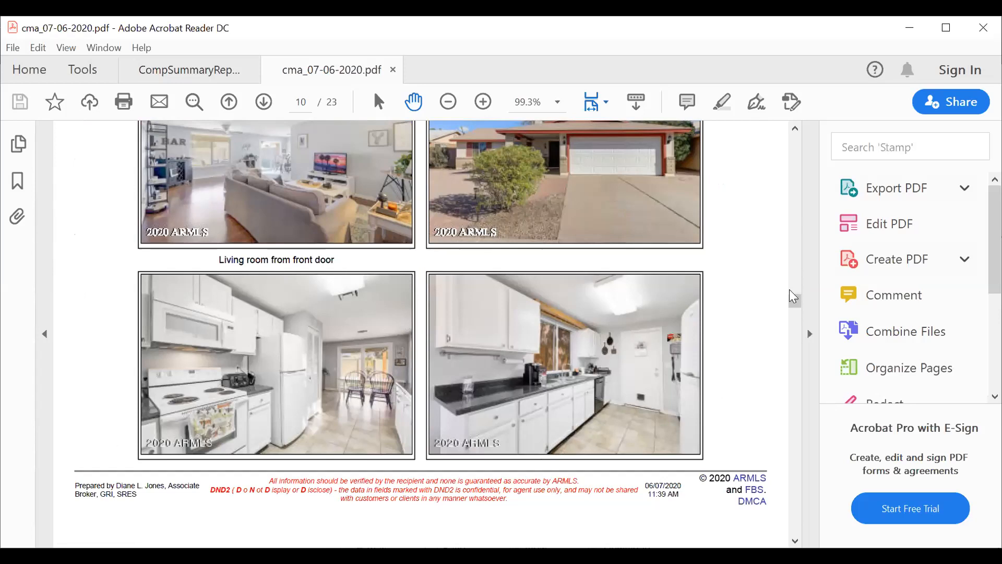
{"action": "scroll", "coordinate": [797, 308], "scroll_direction": "down", "scroll_amount": 2}
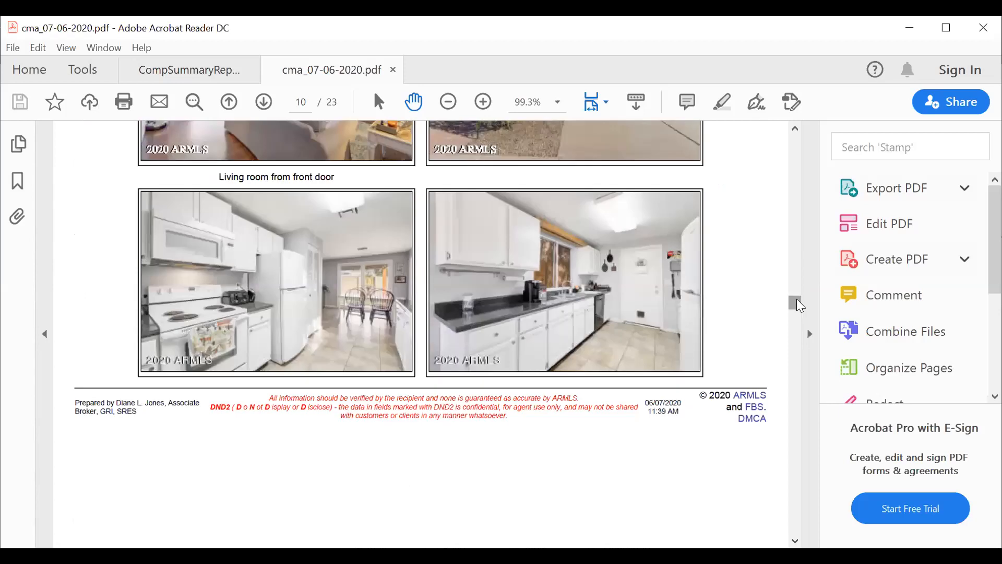
{"action": "scroll", "coordinate": [795, 305], "scroll_direction": "up", "scroll_amount": 3}
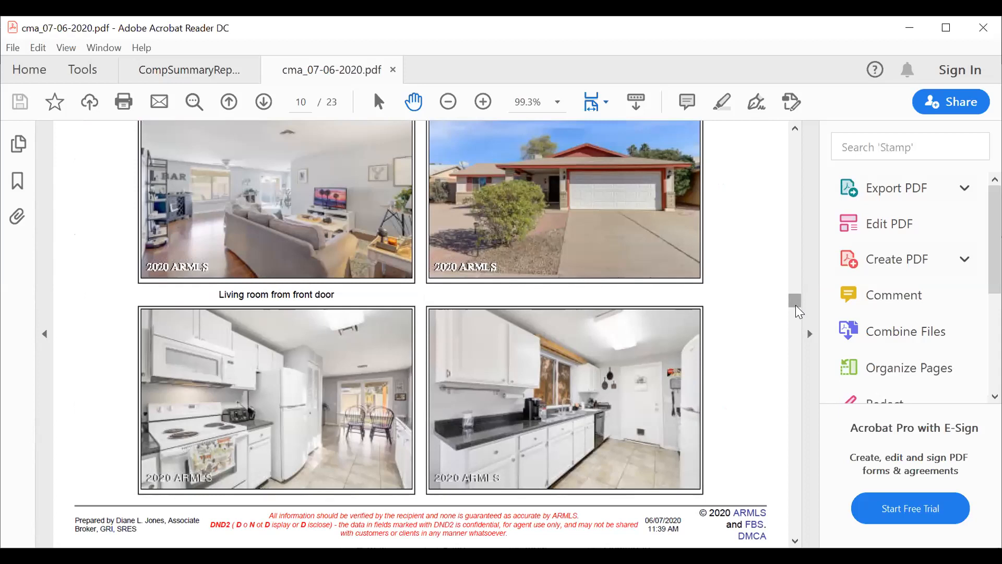
{"action": "left_click_drag", "start_coordinate": [794, 303], "coordinate": [793, 130]}
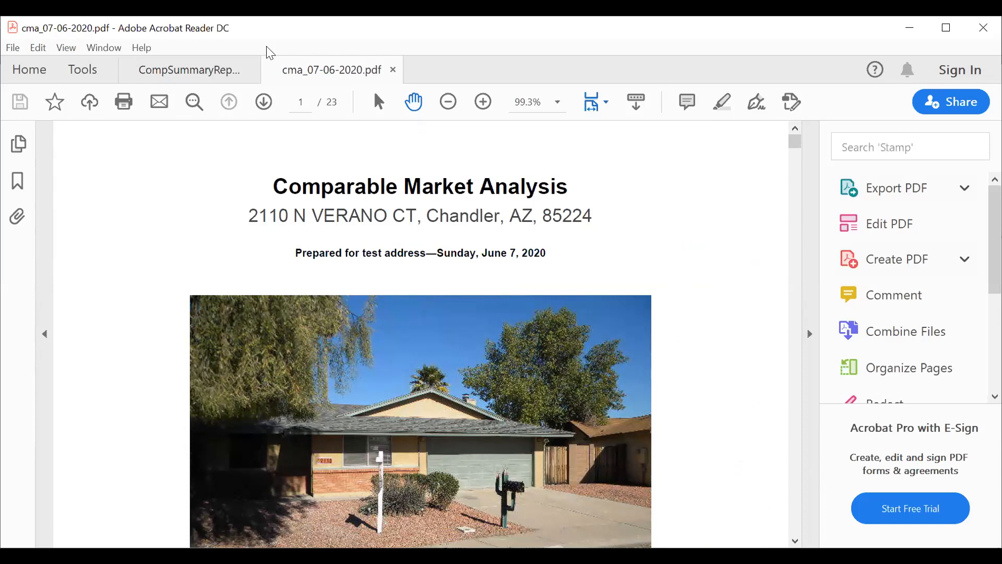
Look over the CompSummaryReport PDF, then return to cma_07-06-2020.pdf.
{"action": "left_click", "coordinate": [186, 70]}
{"action": "left_click_drag", "start_coordinate": [795, 156], "coordinate": [787, 134]}
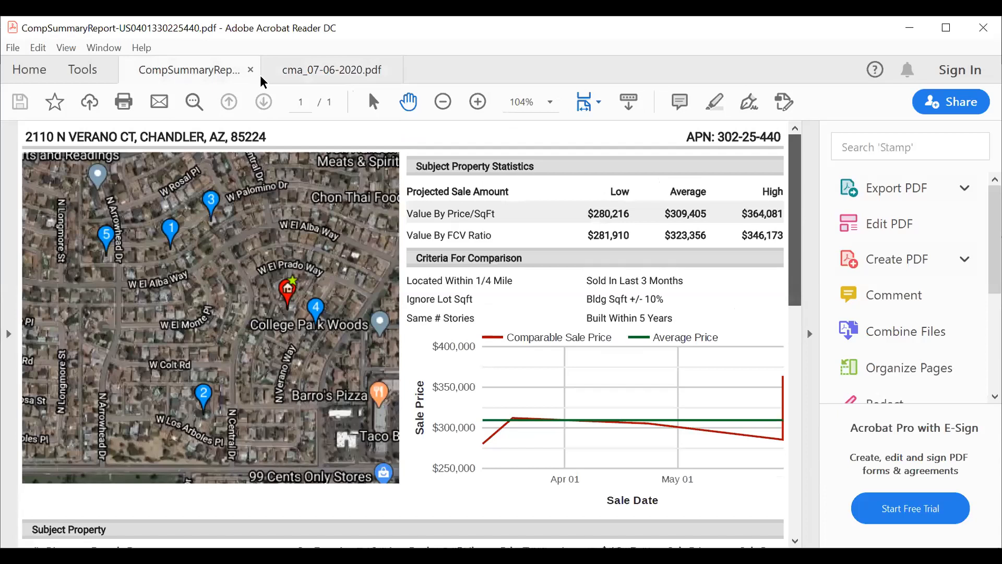
{"action": "left_click", "coordinate": [319, 70]}
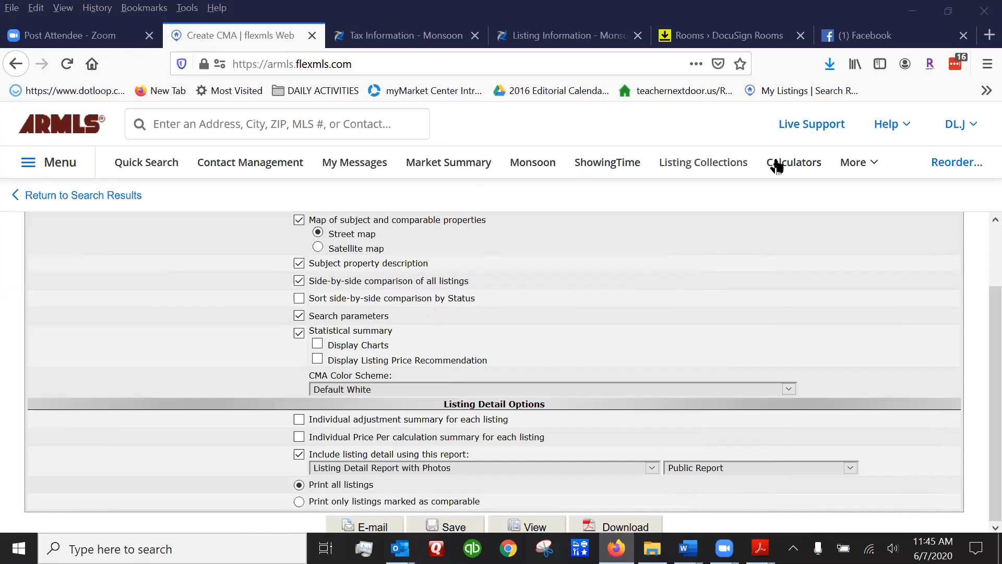
Go to Calculators from the main menu, confirming Leave Page on the CMA options page.
{"action": "left_click", "coordinate": [60, 163]}
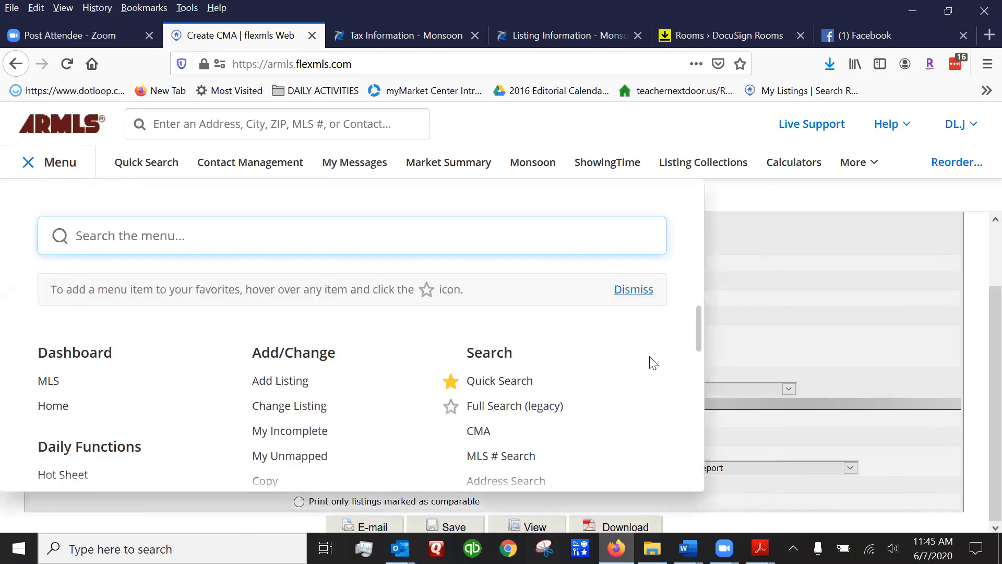
{"action": "left_click_drag", "start_coordinate": [699, 323], "coordinate": [705, 398]}
{"action": "left_click", "coordinate": [706, 397]}
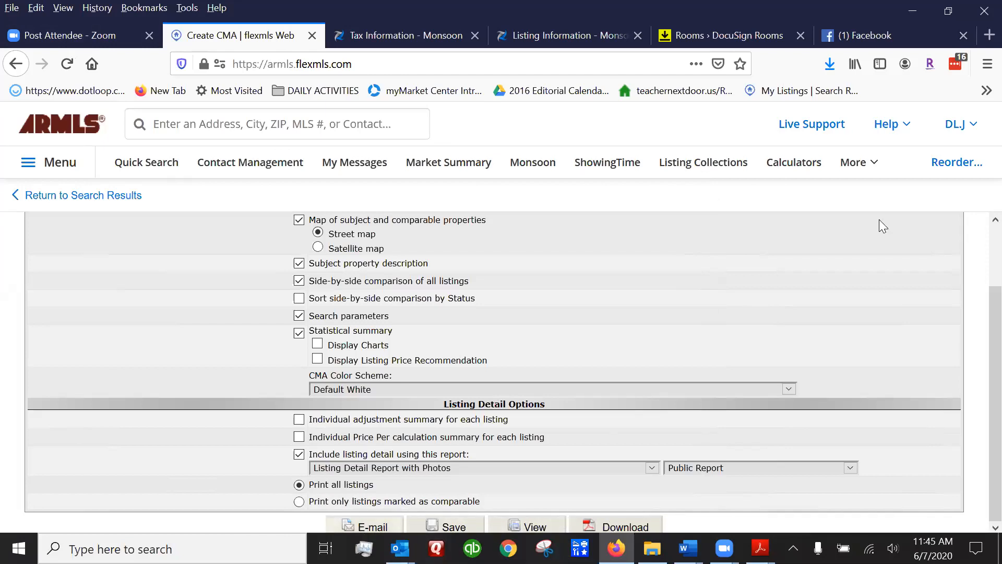
{"action": "left_click", "coordinate": [56, 161]}
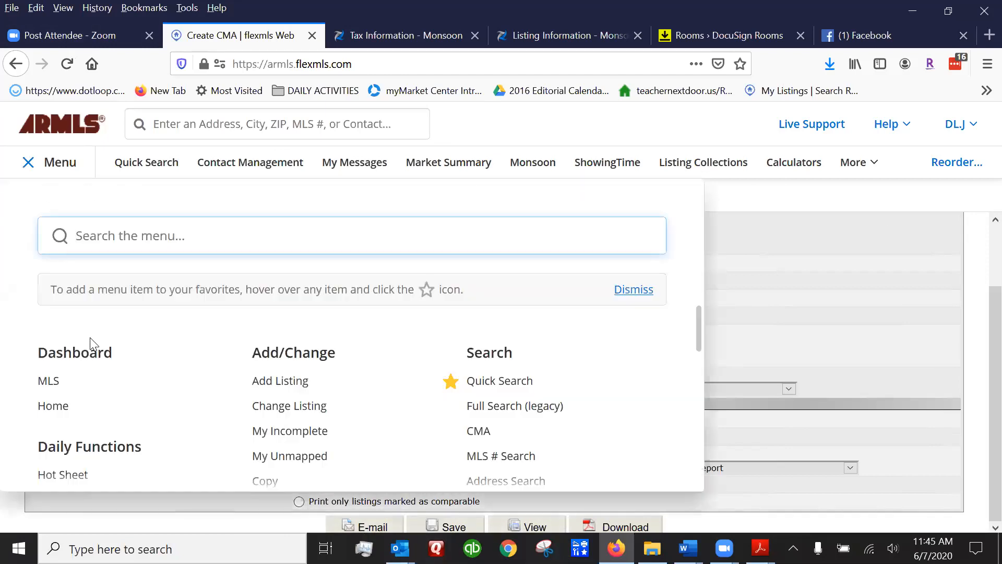
{"action": "scroll", "coordinate": [165, 360], "scroll_direction": "down", "scroll_amount": 4}
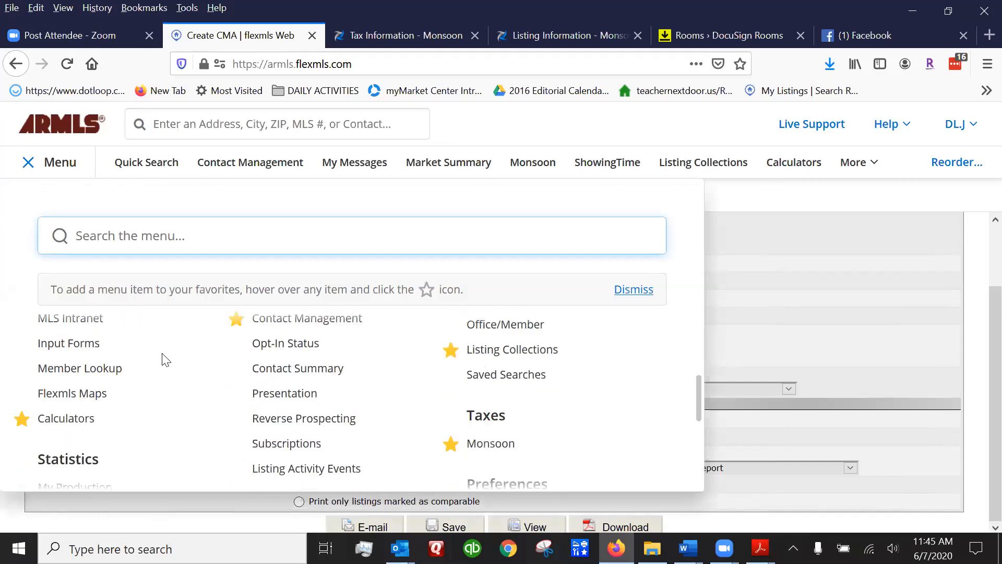
{"action": "left_click", "coordinate": [66, 418]}
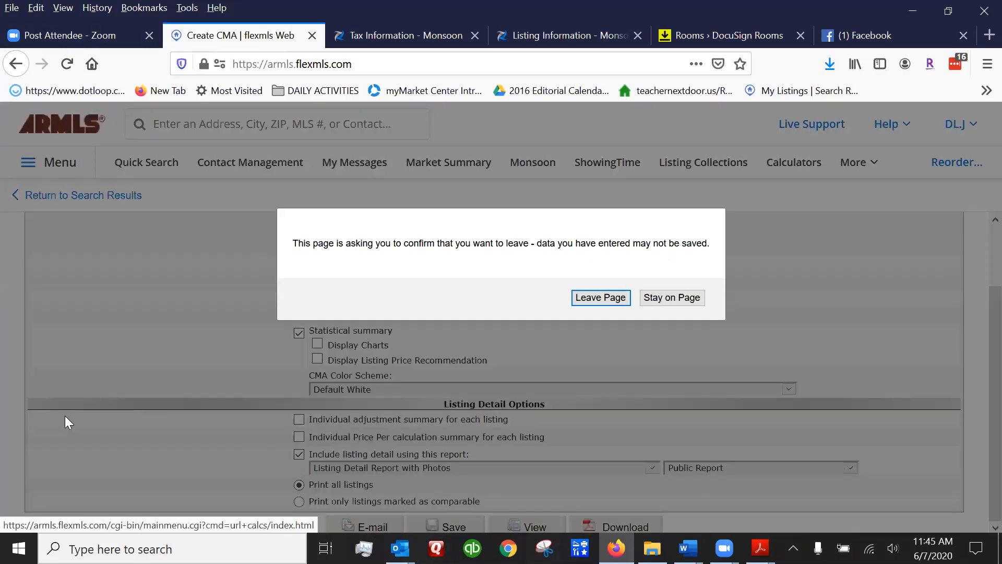
{"action": "left_click", "coordinate": [586, 296]}
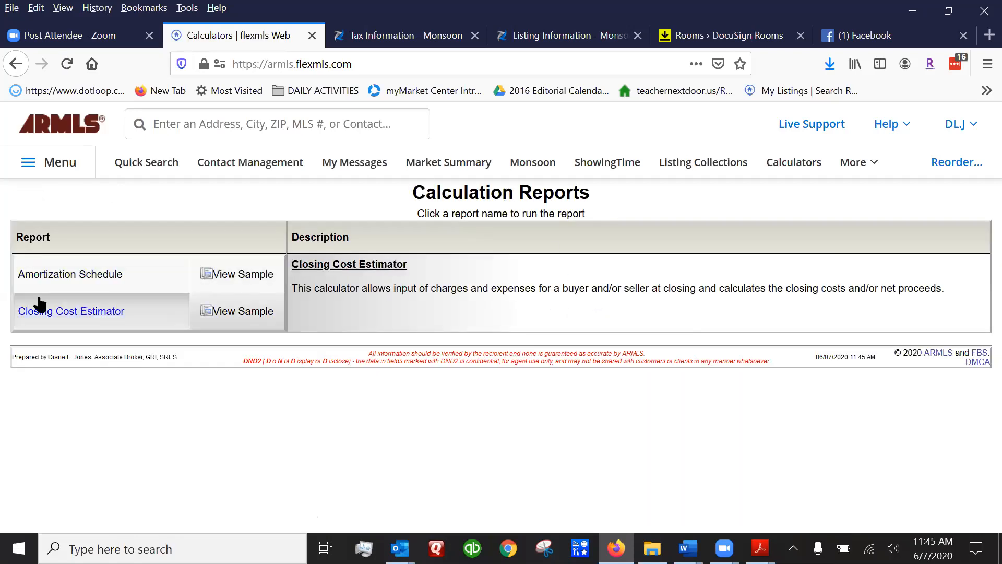
Start a new Closing Cost Estimator named seller with the buyer's summary turned off.
{"action": "left_click", "coordinate": [71, 312]}
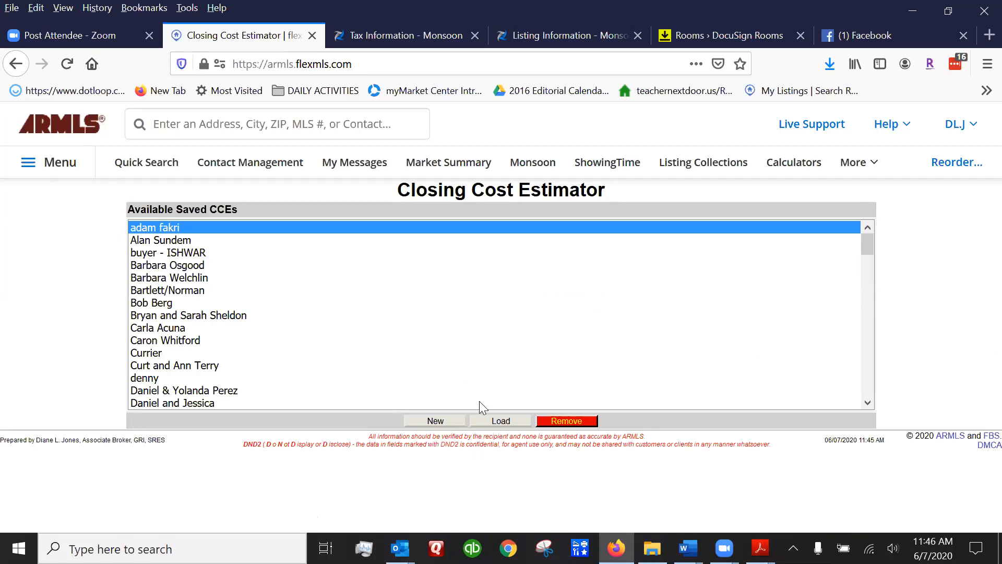
{"action": "left_click", "coordinate": [435, 421]}
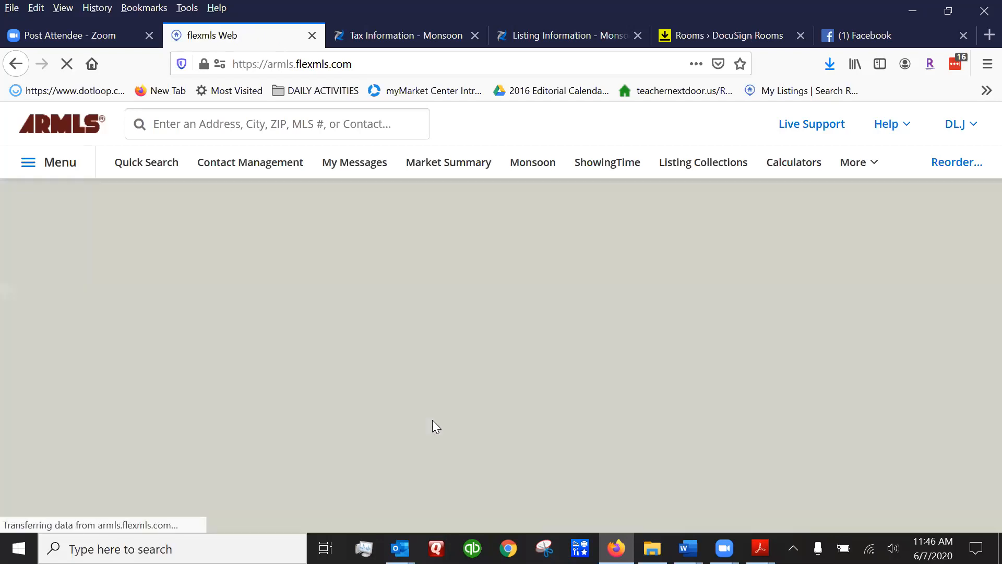
{"action": "left_click", "coordinate": [112, 220]}
{"action": "type", "text": "seller"}
{"action": "left_click", "coordinate": [72, 331]}
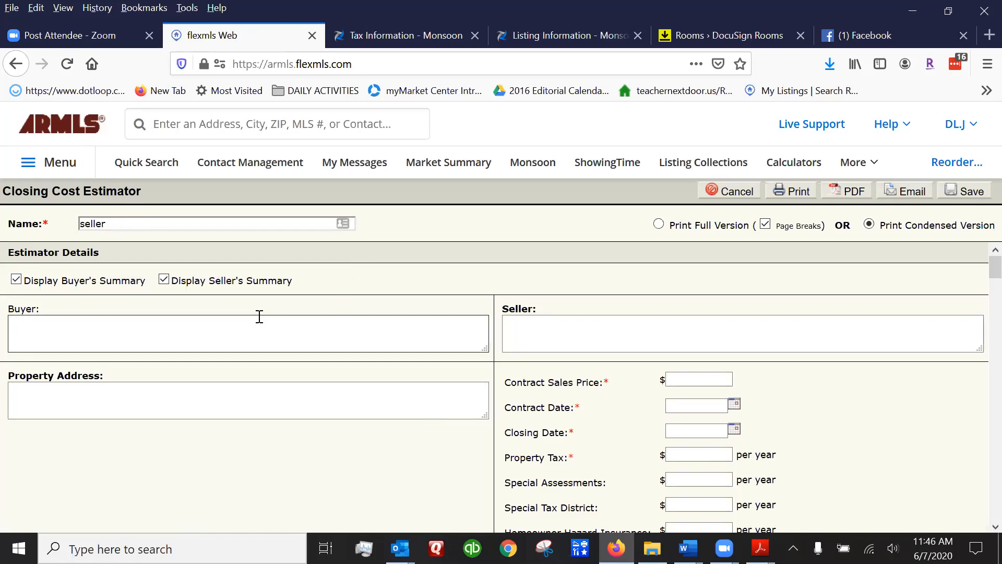
{"action": "left_click", "coordinate": [16, 279]}
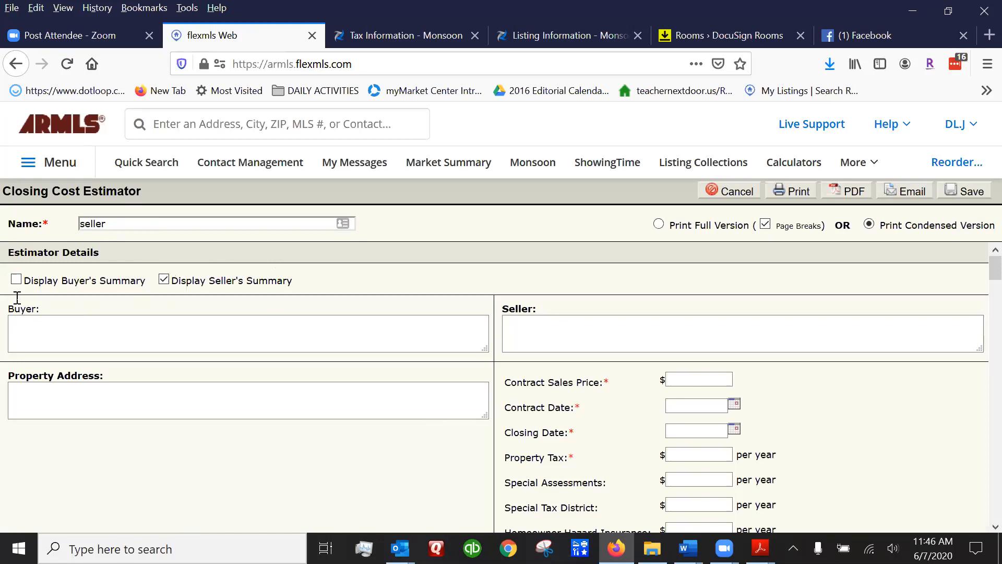
Enter the property address and the 350000 contract sales price.
{"action": "left_click", "coordinate": [51, 389]}
{"action": "type", "text": "addkjfsiueheie"}
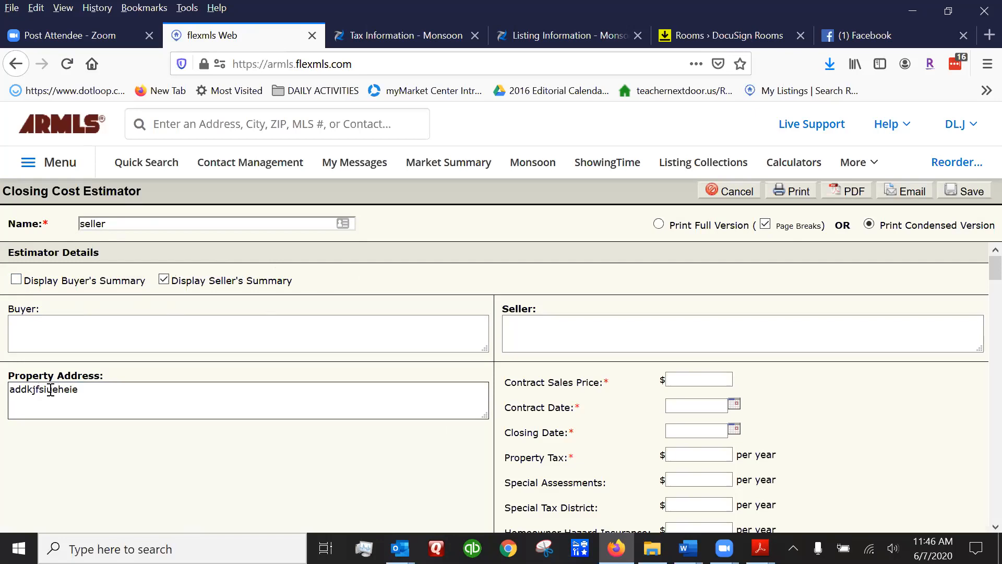
{"action": "left_click", "coordinate": [212, 456]}
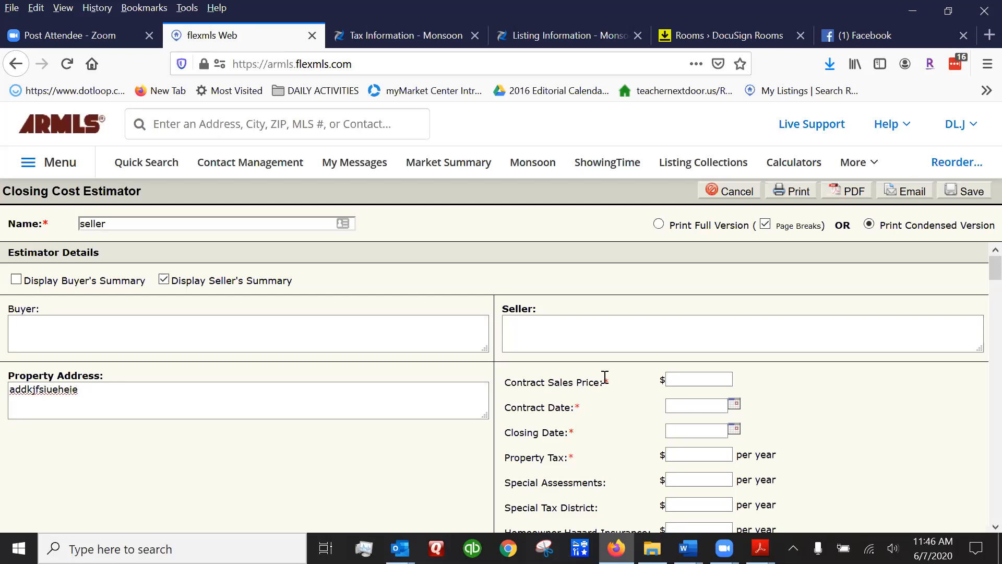
{"action": "left_click", "coordinate": [691, 377]}
{"action": "type", "text": "50000"}
Set the contract date to 06/12/2020 and the closing date to 07/14/2020.
{"action": "left_click", "coordinate": [734, 405]}
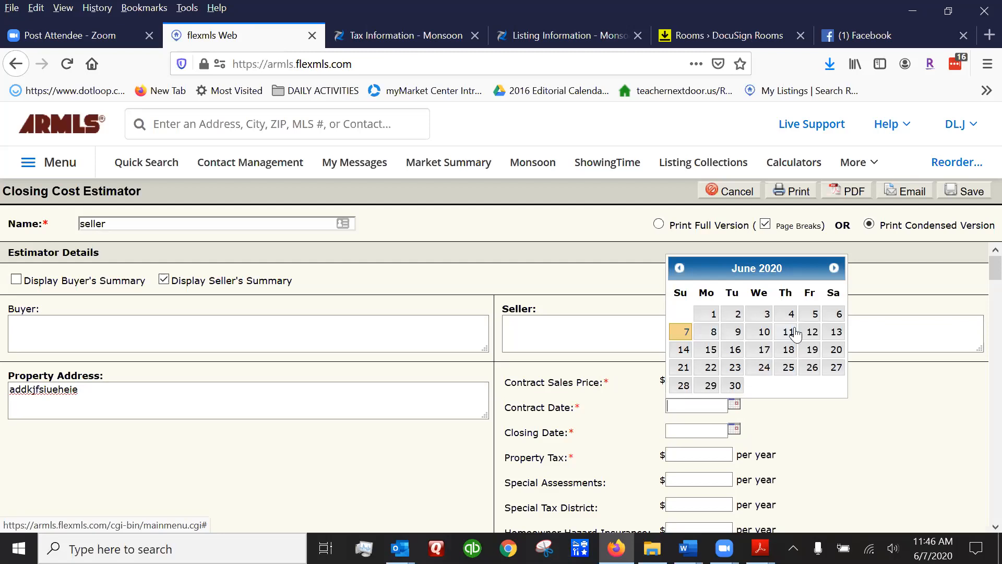
{"action": "left_click", "coordinate": [812, 332]}
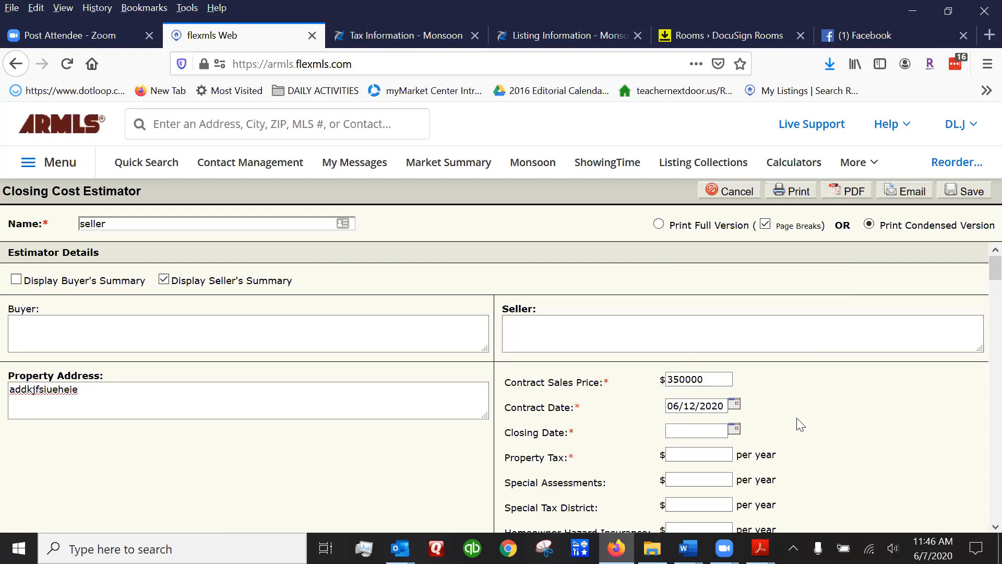
{"action": "left_click", "coordinate": [734, 430]}
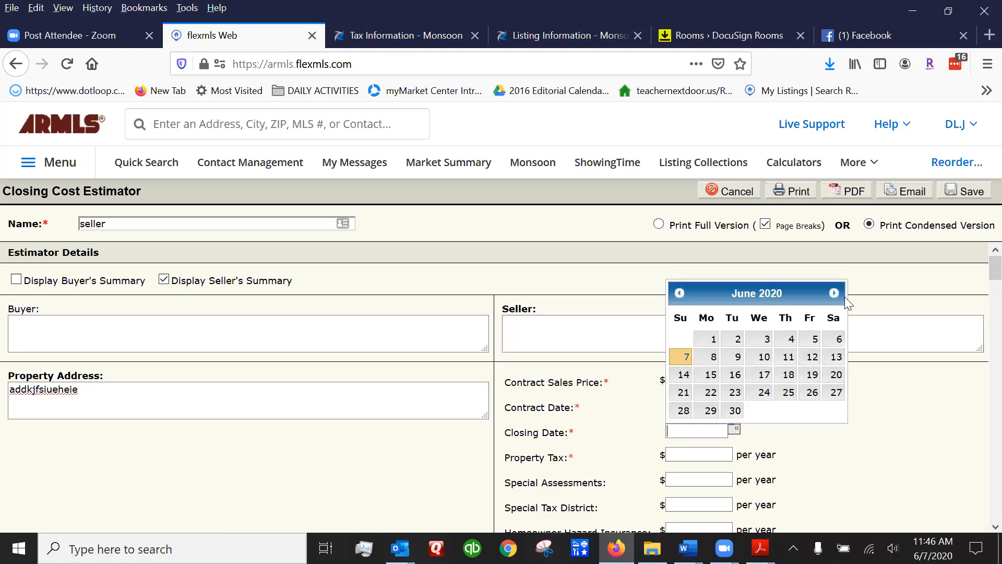
{"action": "left_click", "coordinate": [835, 293]}
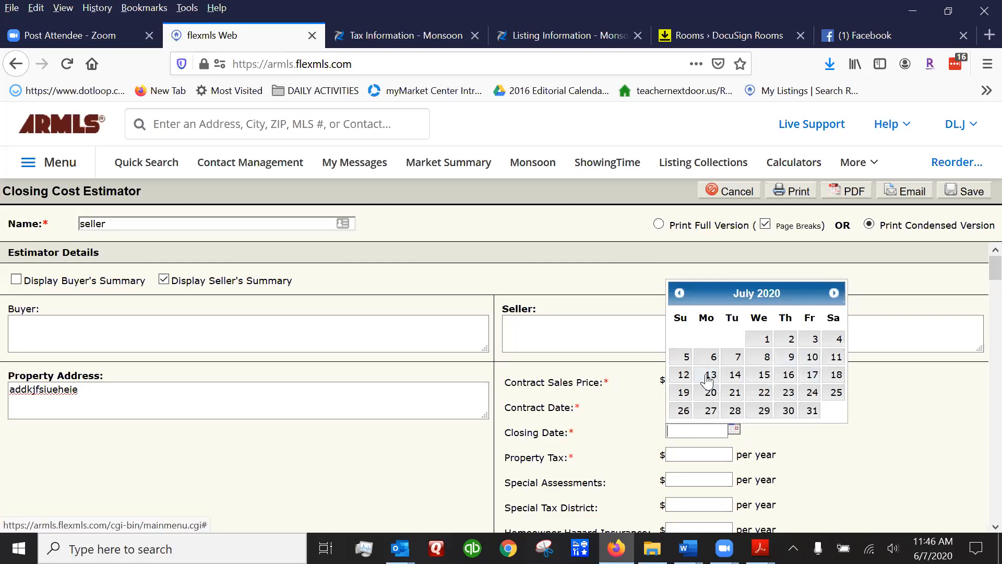
{"action": "left_click", "coordinate": [735, 374]}
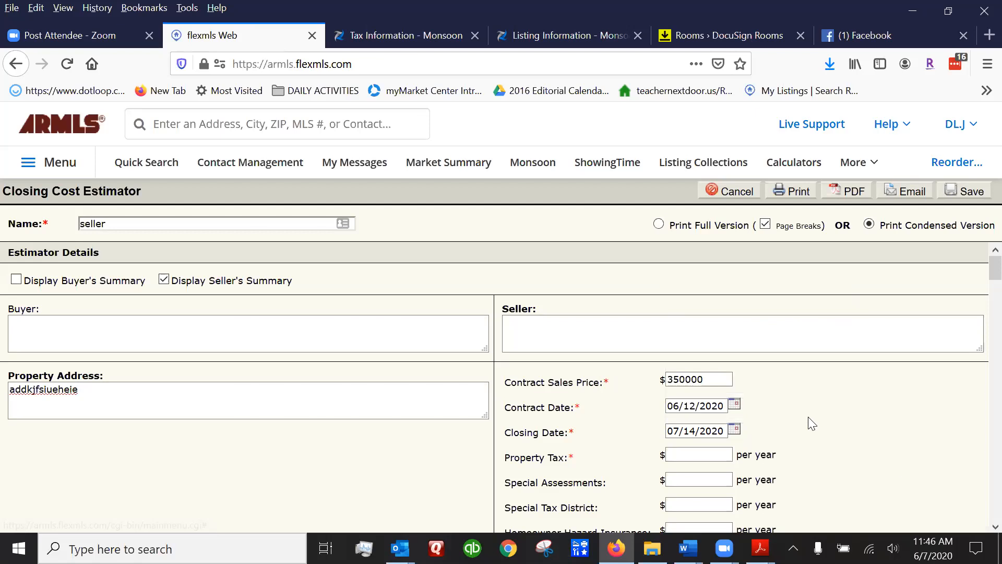
{"action": "scroll", "coordinate": [837, 421], "scroll_direction": "down", "scroll_amount": 4}
{"action": "scroll", "coordinate": [845, 360], "scroll_direction": "up", "scroll_amount": 3}
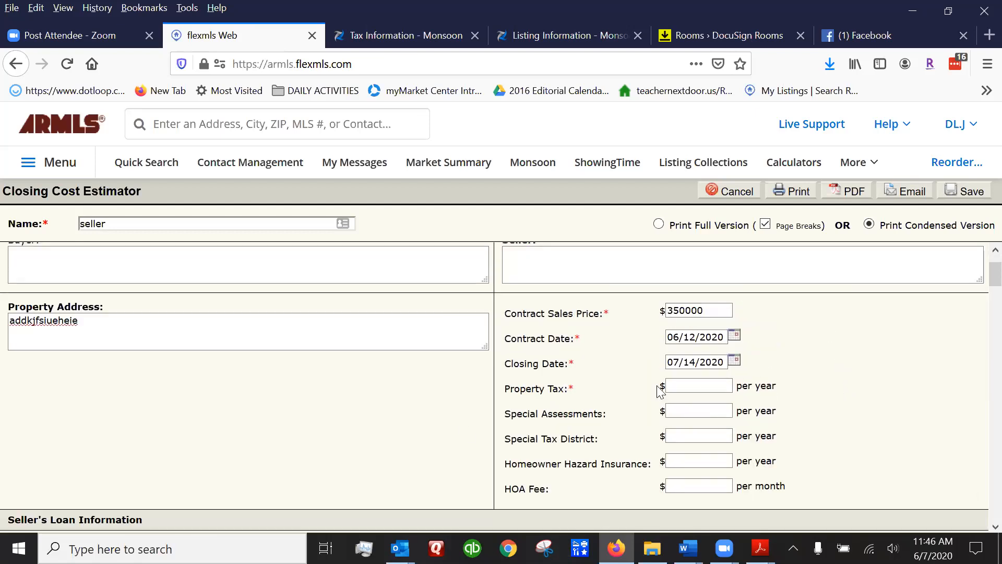
{"action": "left_click", "coordinate": [423, 35]}
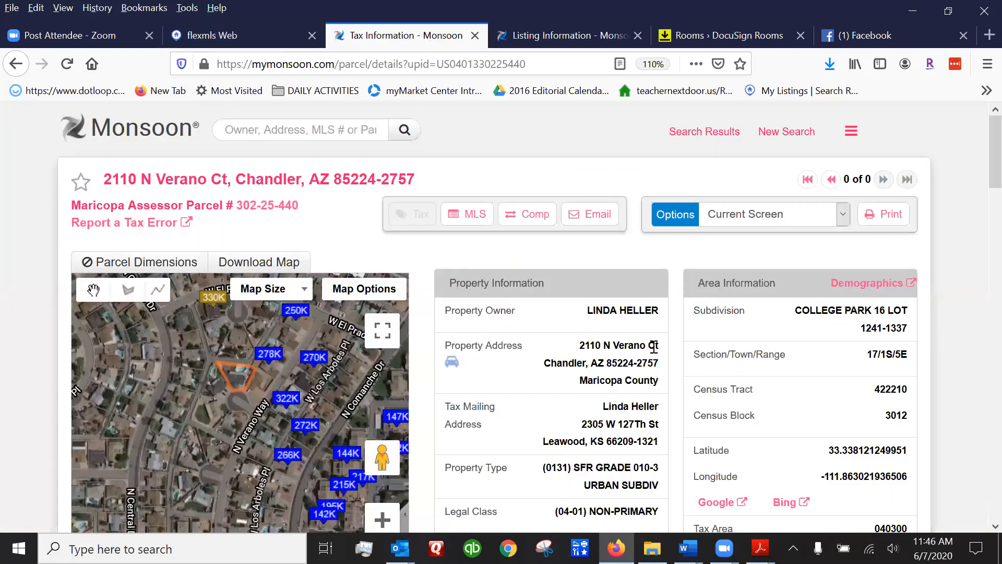
{"action": "scroll", "coordinate": [650, 347], "scroll_direction": "down", "scroll_amount": 6}
{"action": "scroll", "coordinate": [617, 347], "scroll_direction": "down", "scroll_amount": 14}
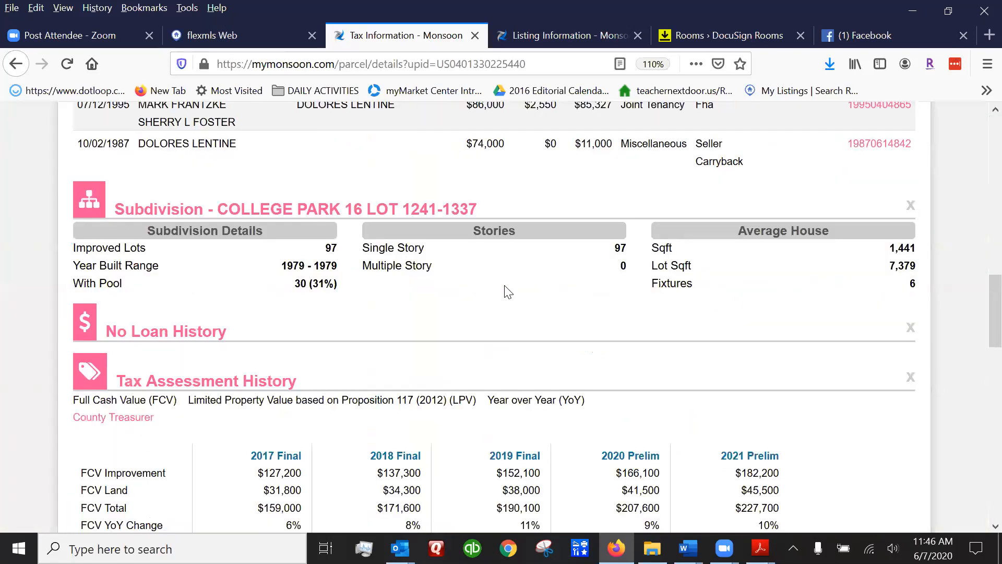
{"action": "scroll", "coordinate": [265, 254], "scroll_direction": "up", "scroll_amount": 1}
{"action": "scroll", "coordinate": [164, 182], "scroll_direction": "up", "scroll_amount": 1}
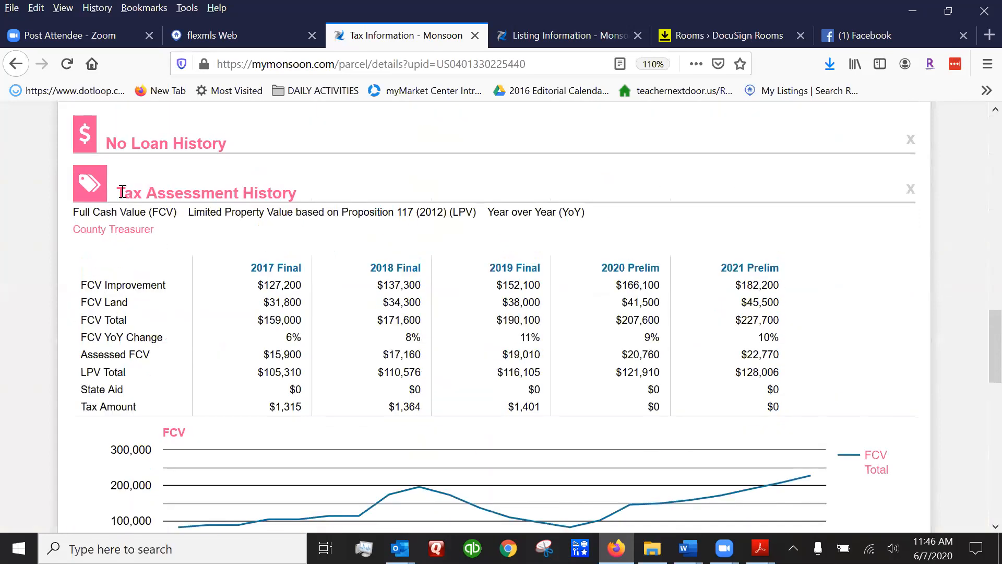
{"action": "left_click_drag", "start_coordinate": [121, 192], "coordinate": [318, 189]}
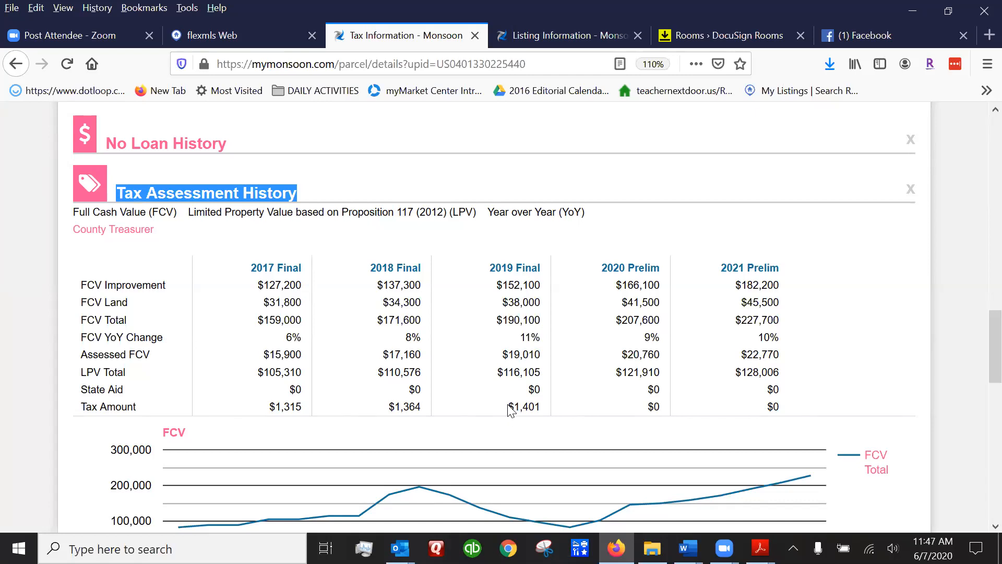
{"action": "left_click_drag", "start_coordinate": [509, 407], "coordinate": [544, 408]}
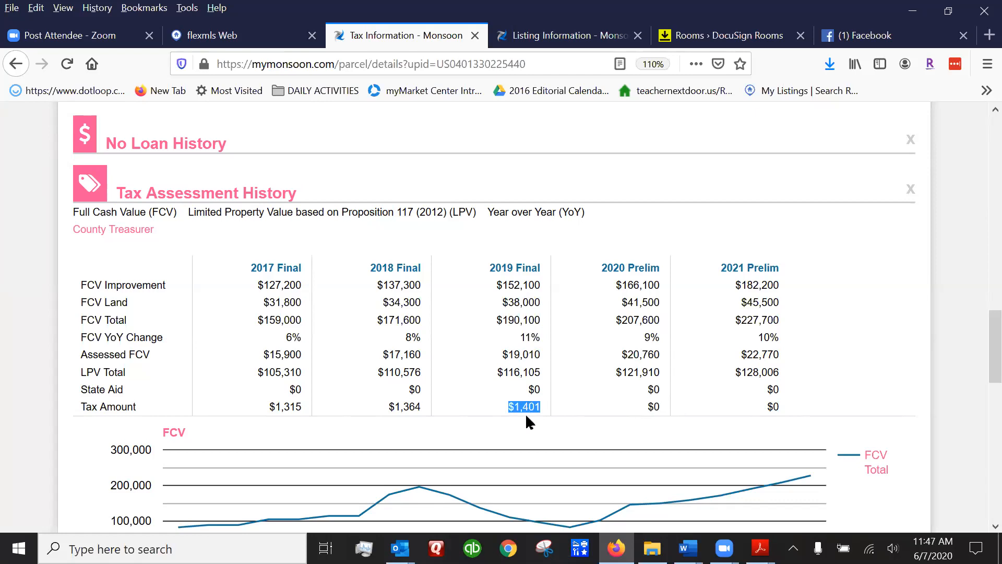
{"action": "left_click", "coordinate": [220, 35]}
{"action": "left_click", "coordinate": [683, 387]}
Enter 1401 as the annual Property Tax and move to the HOA fee.
{"action": "left_click", "coordinate": [683, 386]}
{"action": "type", "text": "14"}
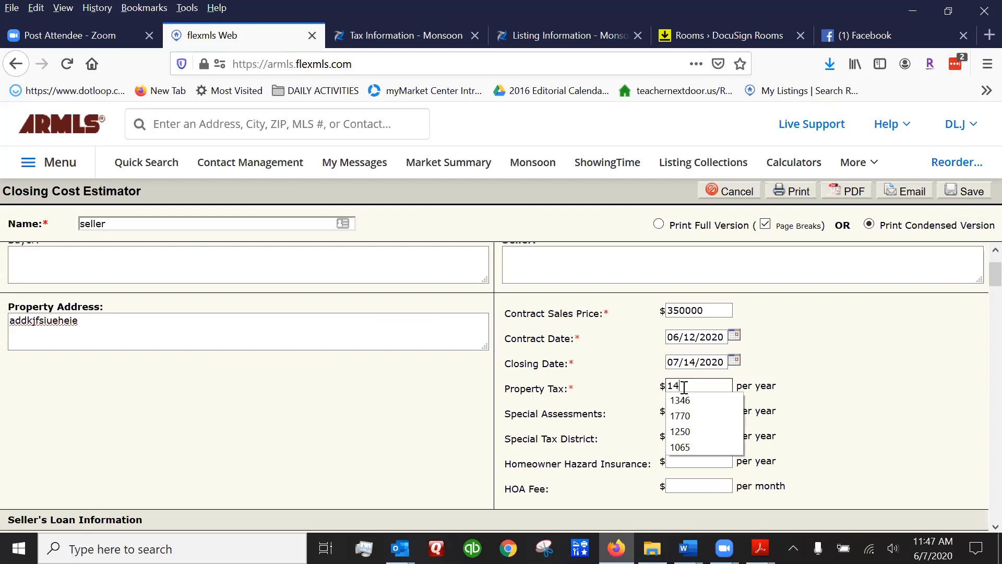
{"action": "type", "text": "01"}
{"action": "key", "text": "Tab"}
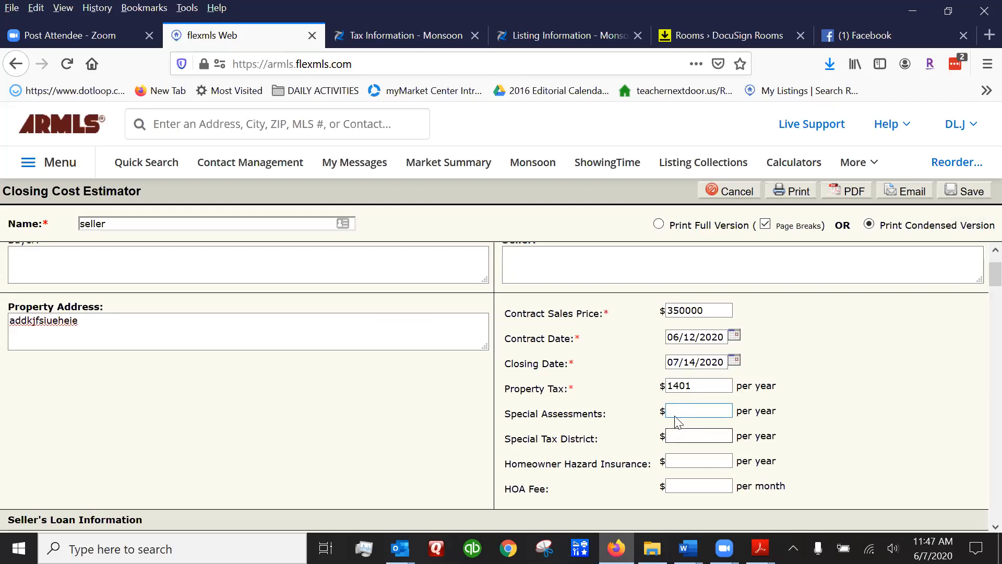
{"action": "left_click", "coordinate": [669, 485]}
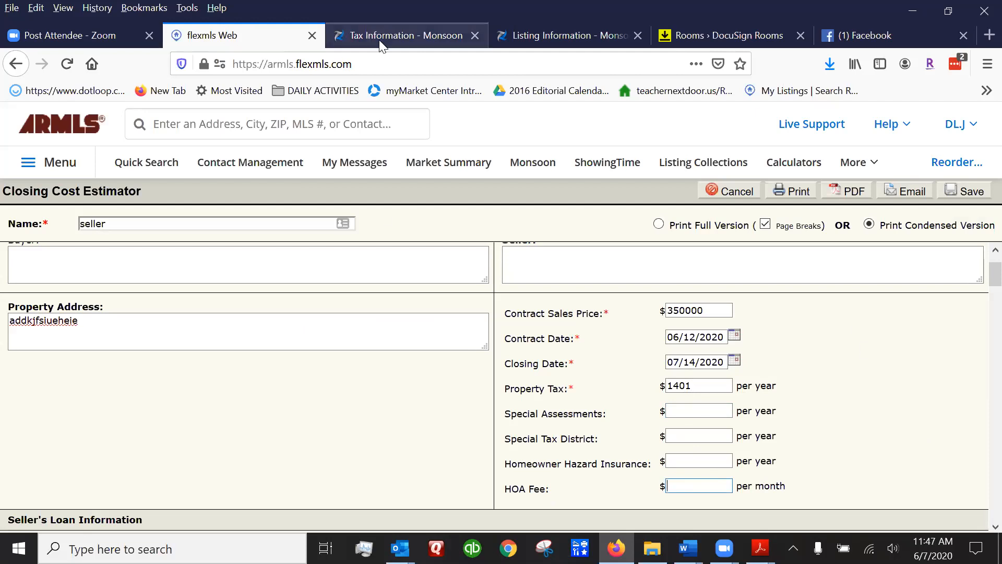
Cross-check the parcel's tax table and listing info, then return to the estimator.
{"action": "left_click", "coordinate": [408, 35]}
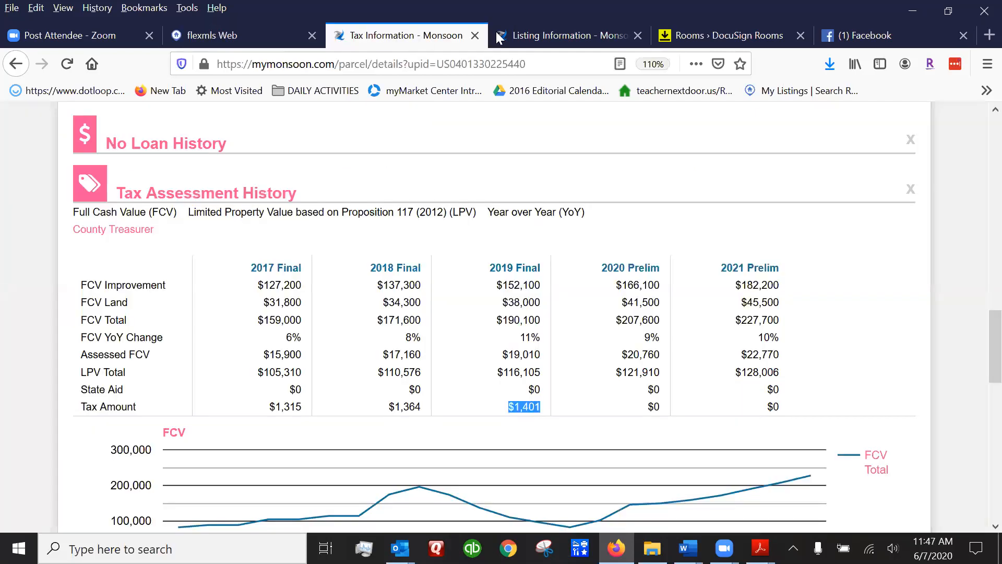
{"action": "left_click", "coordinate": [571, 36]}
{"action": "scroll", "coordinate": [579, 361], "scroll_direction": "down", "scroll_amount": 10}
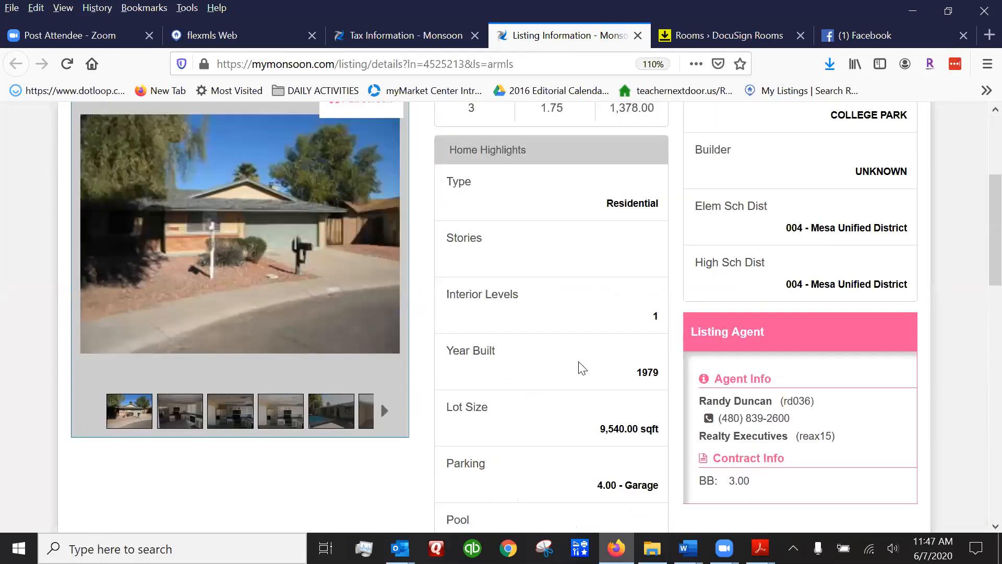
{"action": "scroll", "coordinate": [578, 368], "scroll_direction": "up", "scroll_amount": 15}
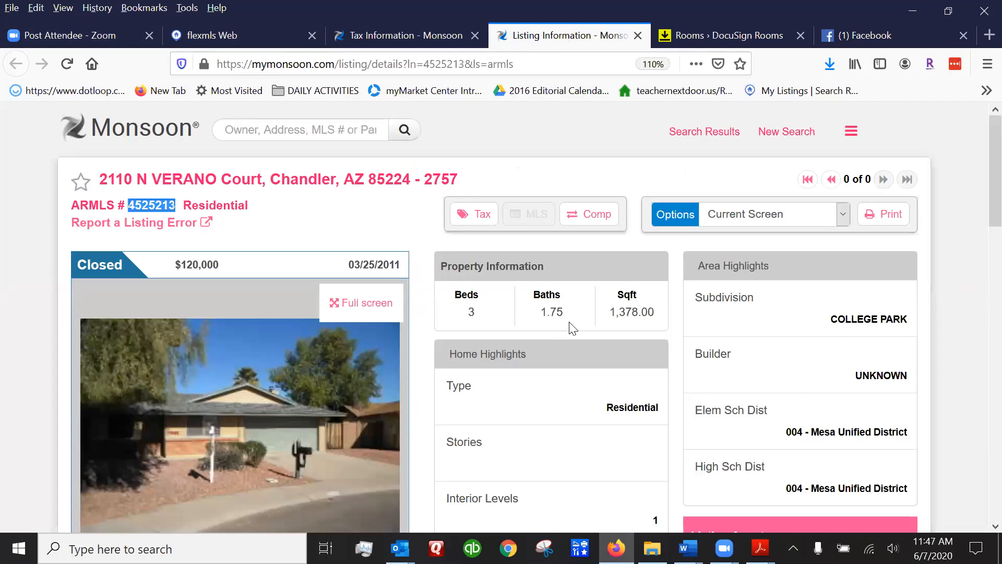
{"action": "left_click", "coordinate": [369, 39]}
{"action": "left_click", "coordinate": [245, 35]}
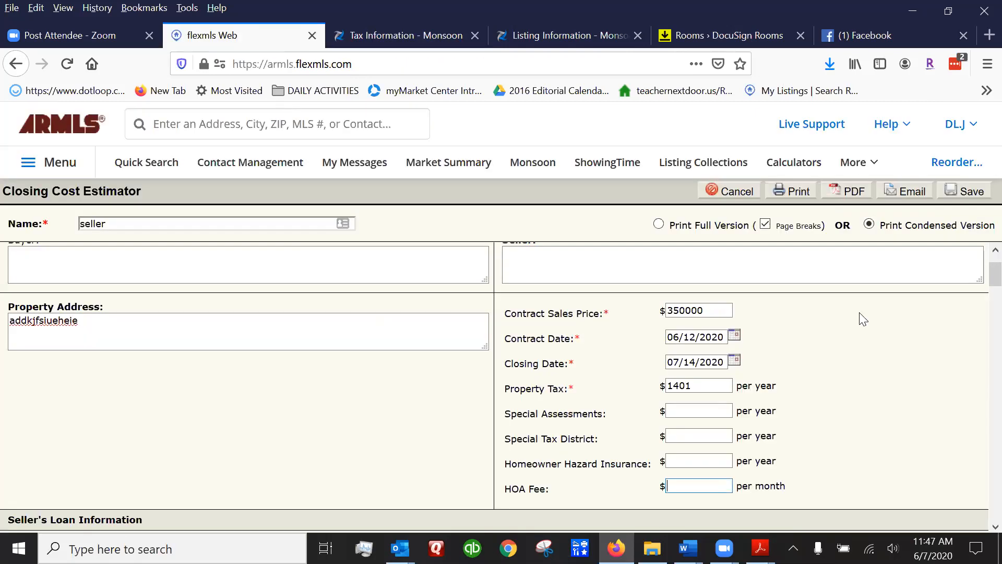
{"action": "scroll", "coordinate": [868, 414], "scroll_direction": "down", "scroll_amount": 5}
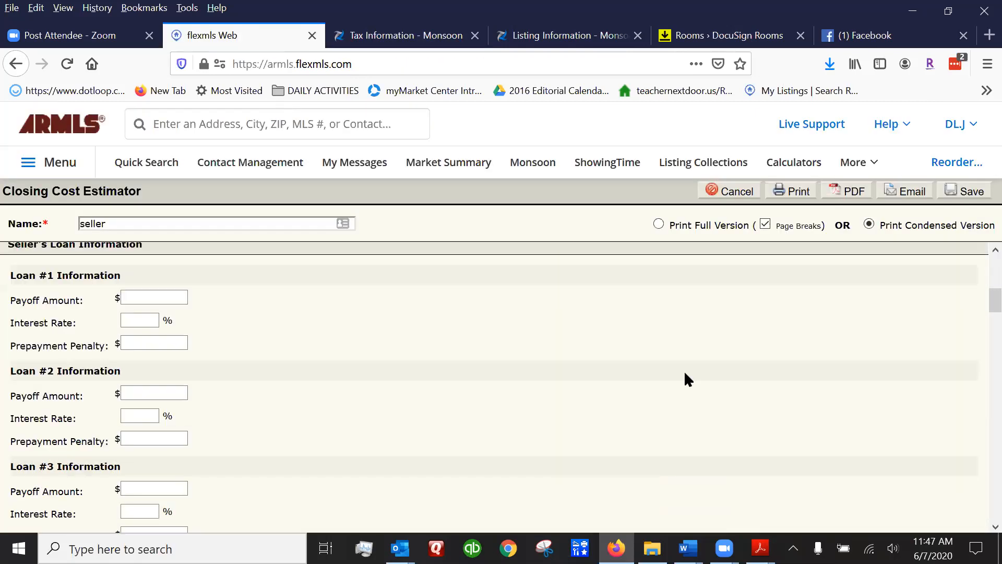
{"action": "scroll", "coordinate": [155, 297], "scroll_direction": "up", "scroll_amount": 1}
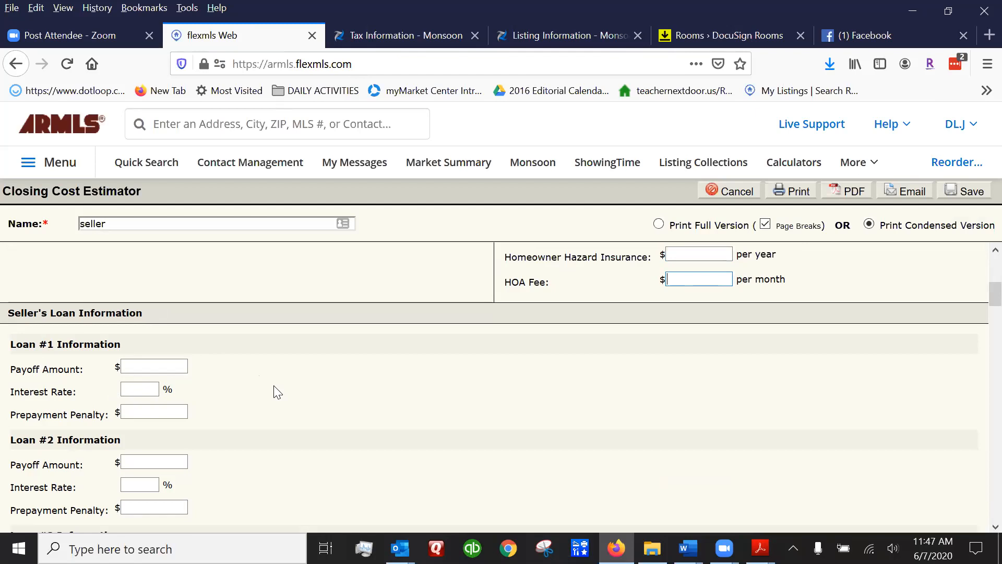
{"action": "left_click", "coordinate": [161, 365]}
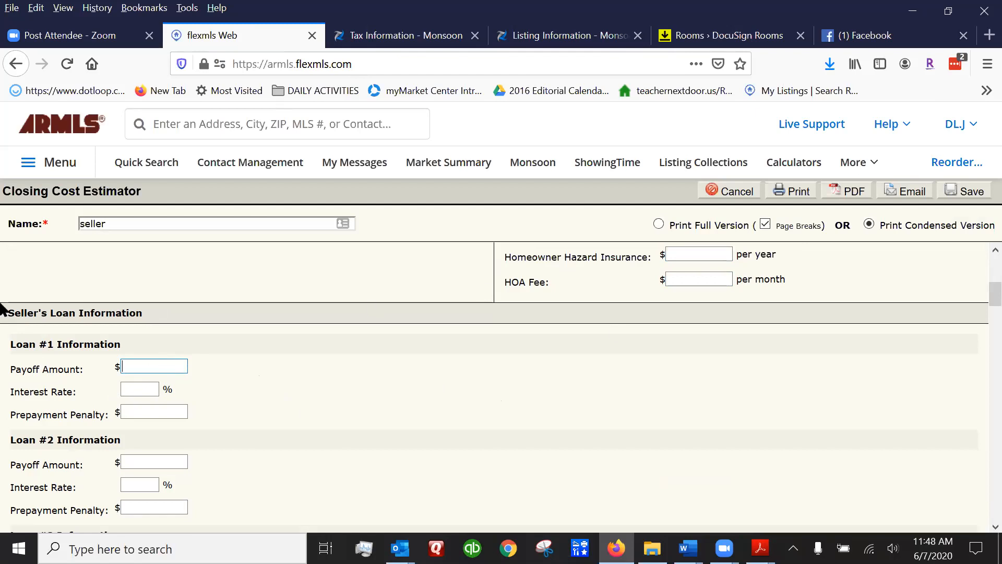
{"action": "scroll", "coordinate": [128, 317], "scroll_direction": "down", "scroll_amount": 4}
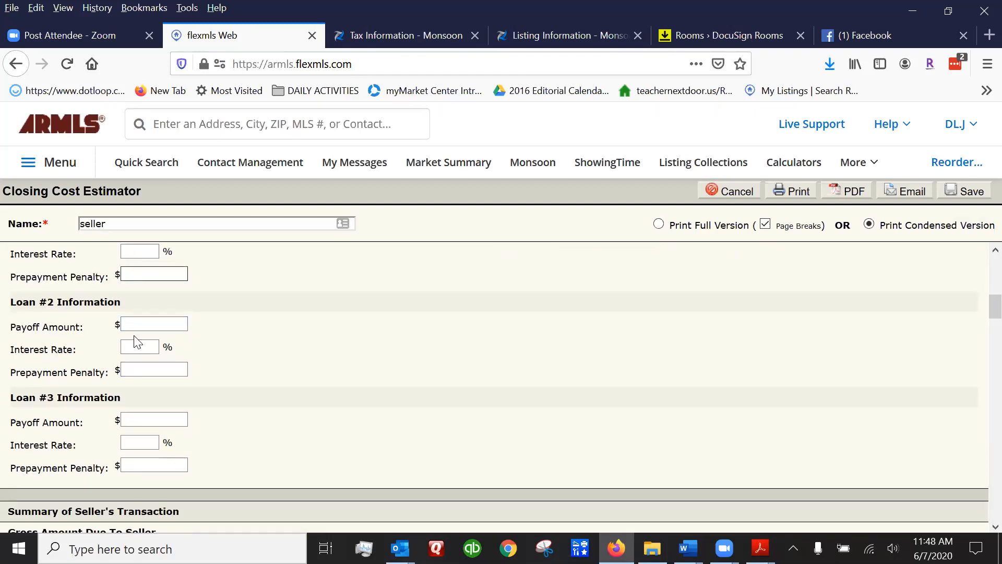
{"action": "scroll", "coordinate": [83, 271], "scroll_direction": "up", "scroll_amount": 2}
{"action": "scroll", "coordinate": [312, 345], "scroll_direction": "down", "scroll_amount": 6}
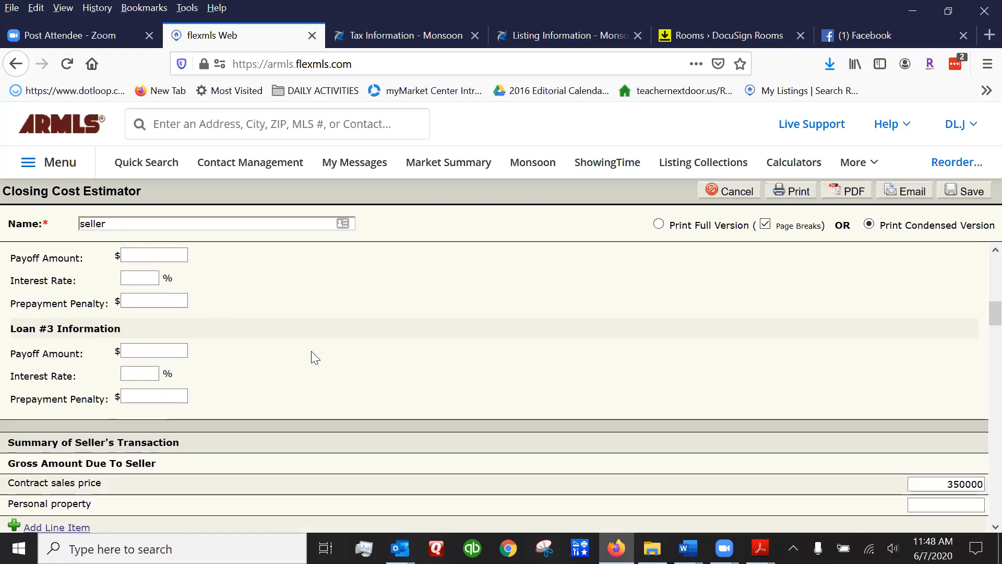
{"action": "scroll", "coordinate": [136, 346], "scroll_direction": "up", "scroll_amount": 2}
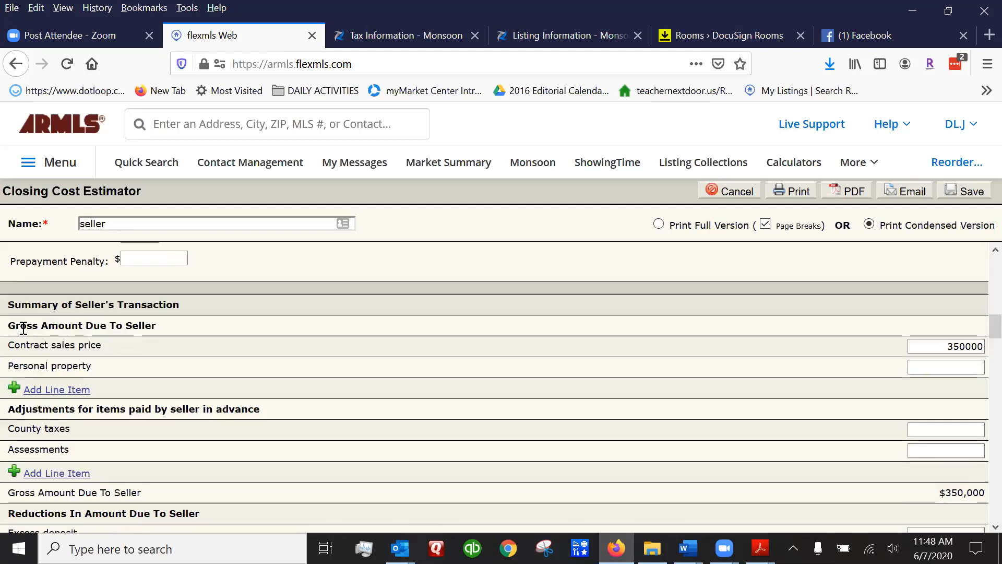
{"action": "double_click", "coordinate": [949, 346]}
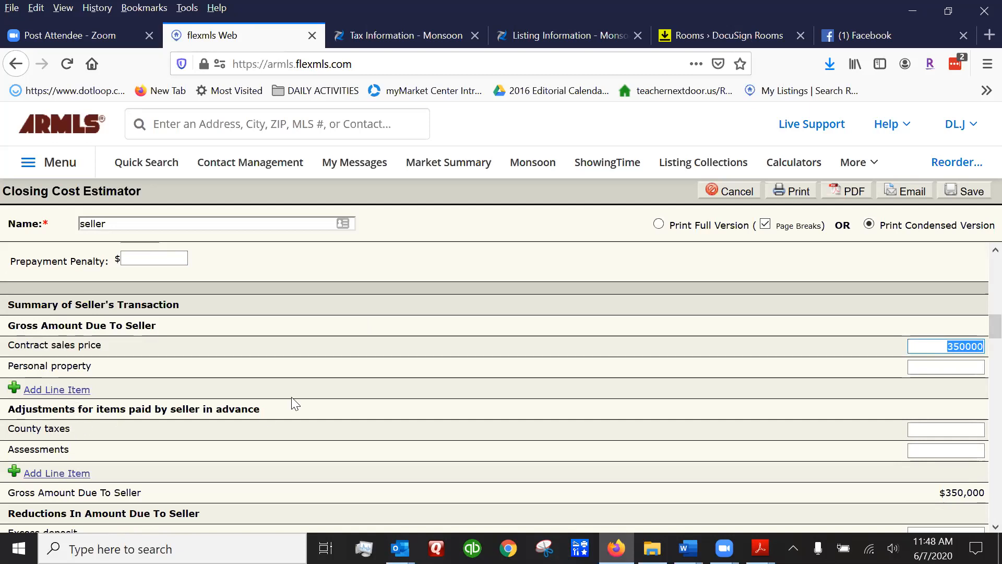
{"action": "scroll", "coordinate": [291, 403], "scroll_direction": "down", "scroll_amount": 3}
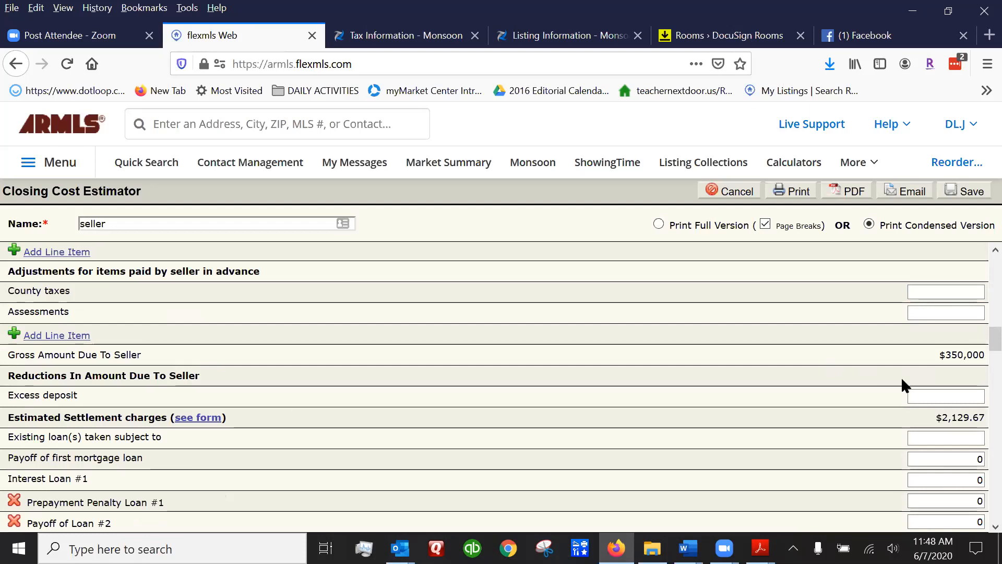
{"action": "scroll", "coordinate": [325, 403], "scroll_direction": "down", "scroll_amount": 3}
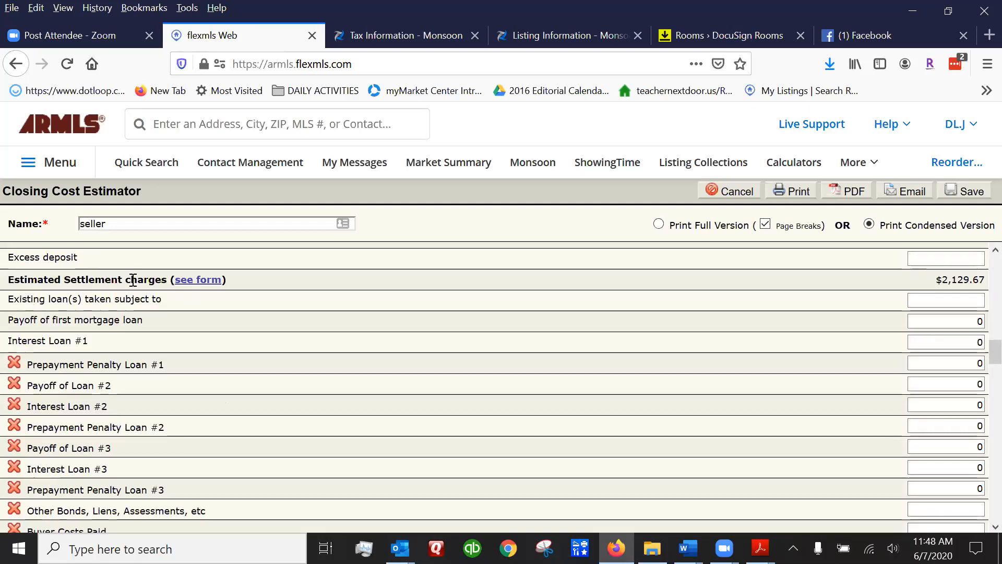
{"action": "left_click_drag", "start_coordinate": [936, 281], "coordinate": [987, 282]}
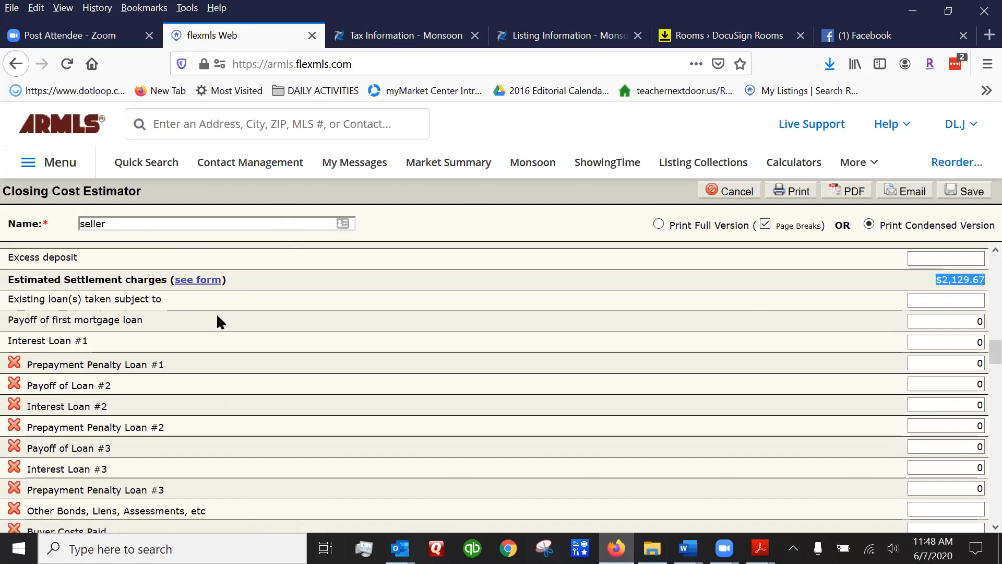
{"action": "scroll", "coordinate": [216, 319], "scroll_direction": "down", "scroll_amount": 6}
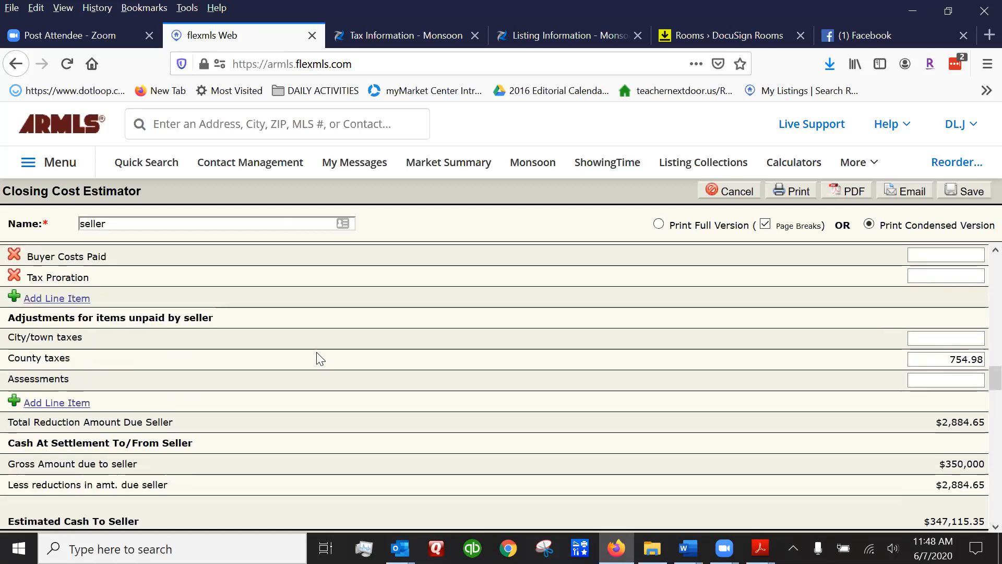
{"action": "scroll", "coordinate": [323, 344], "scroll_direction": "down", "scroll_amount": 2}
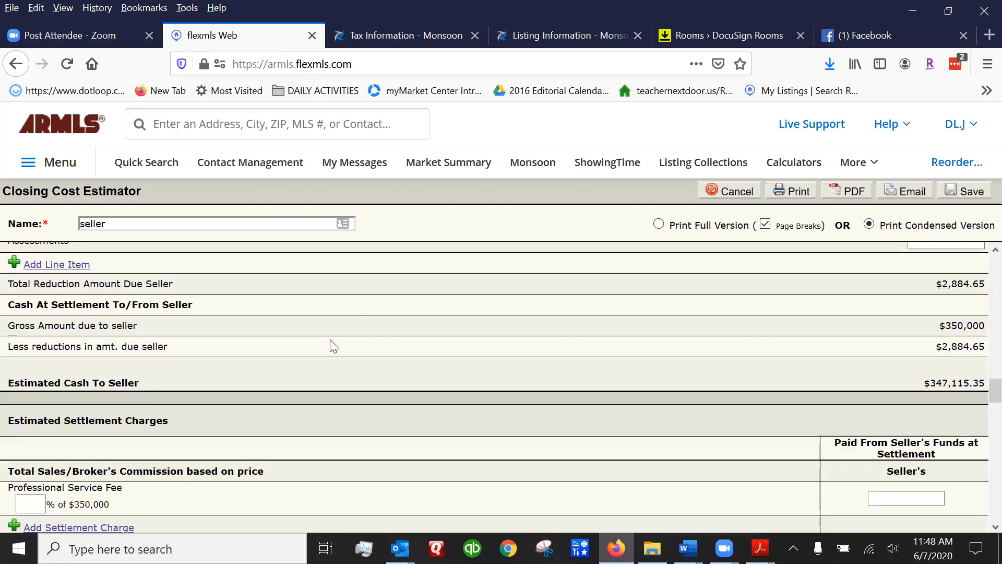
{"action": "scroll", "coordinate": [334, 347], "scroll_direction": "down", "scroll_amount": 4}
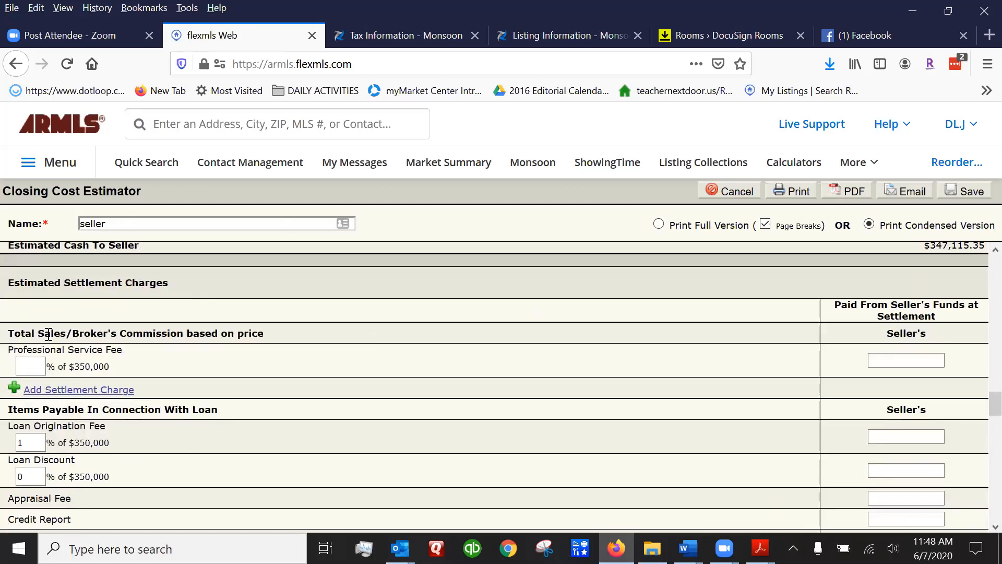
Set the Professional Service Fee to 5%, a 17500 seller charge.
{"action": "left_click", "coordinate": [25, 363]}
{"action": "type", "text": "5"}
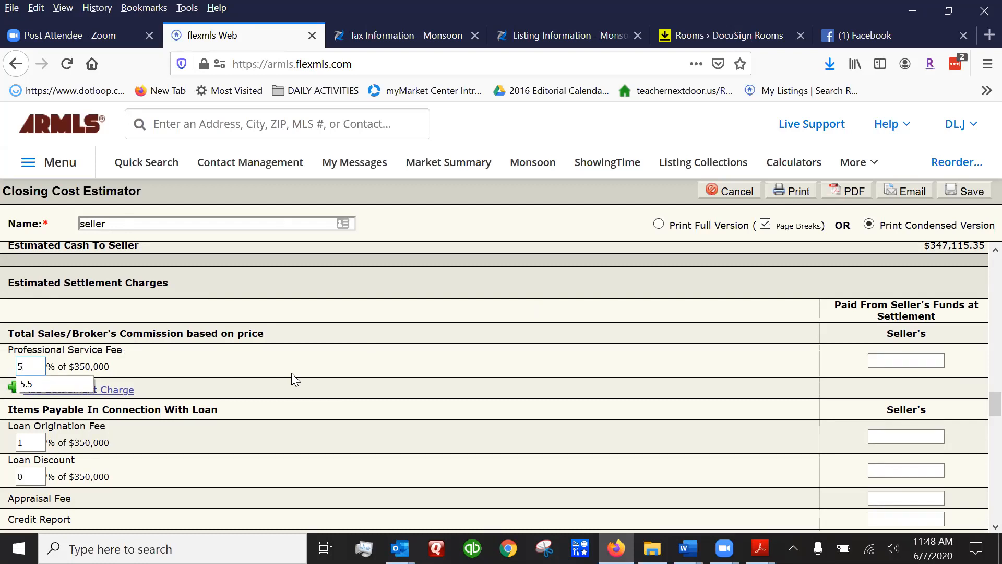
{"action": "key", "text": "Tab"}
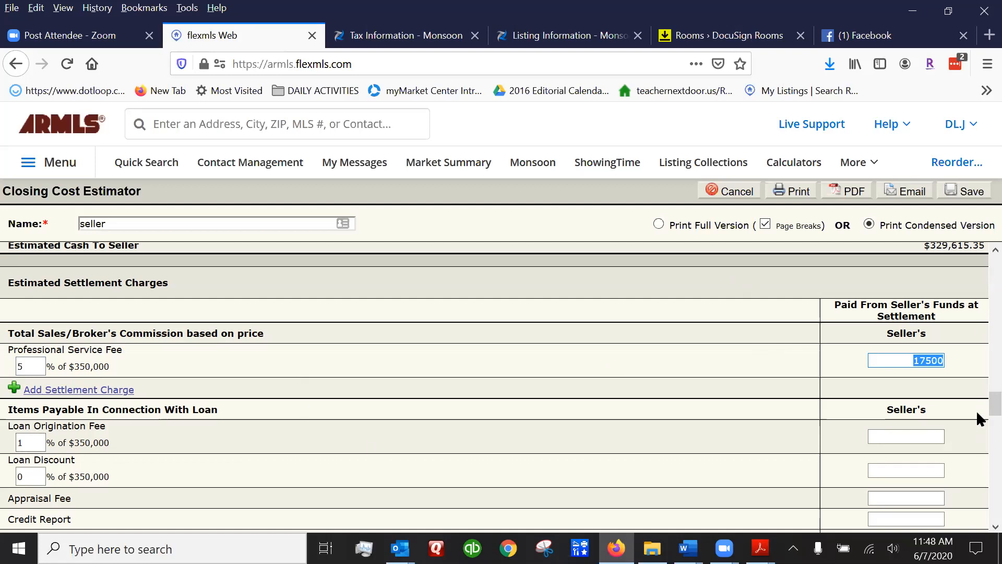
Scroll to the title charges and highlight the 1599.50 Title Policy and 480.17 escrow fee.
{"action": "scroll", "coordinate": [976, 396], "scroll_direction": "down", "scroll_amount": 1}
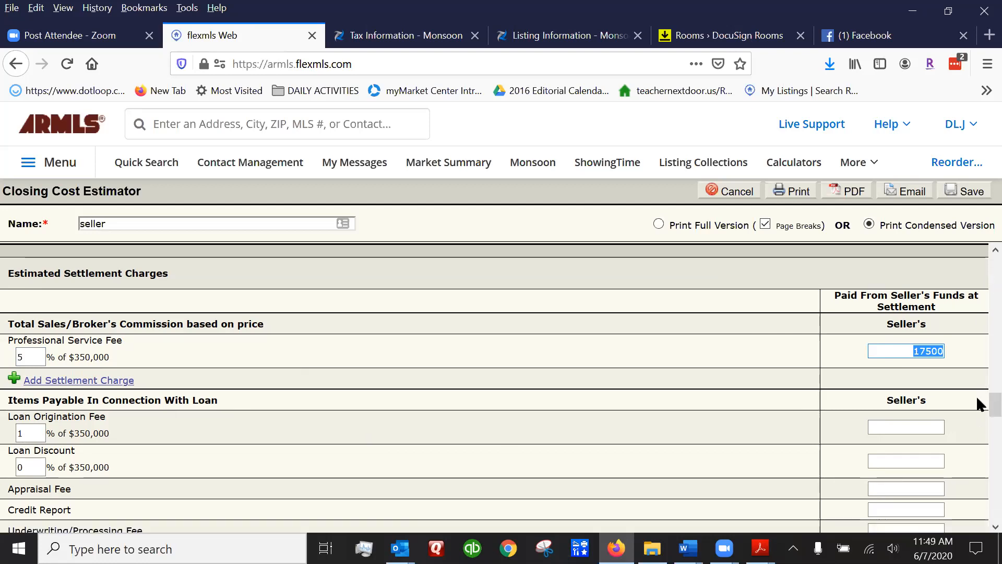
{"action": "scroll", "coordinate": [976, 399], "scroll_direction": "down", "scroll_amount": 3}
{"action": "scroll", "coordinate": [976, 405], "scroll_direction": "down", "scroll_amount": 8}
{"action": "scroll", "coordinate": [977, 442], "scroll_direction": "down", "scroll_amount": 5}
{"action": "scroll", "coordinate": [976, 457], "scroll_direction": "down", "scroll_amount": 3}
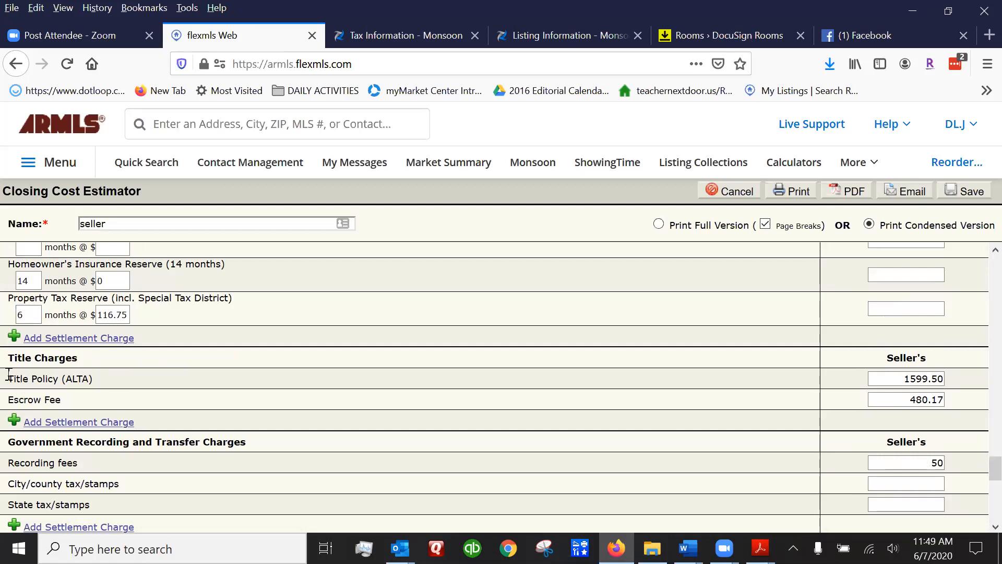
{"action": "left_click_drag", "start_coordinate": [10, 379], "coordinate": [93, 379]}
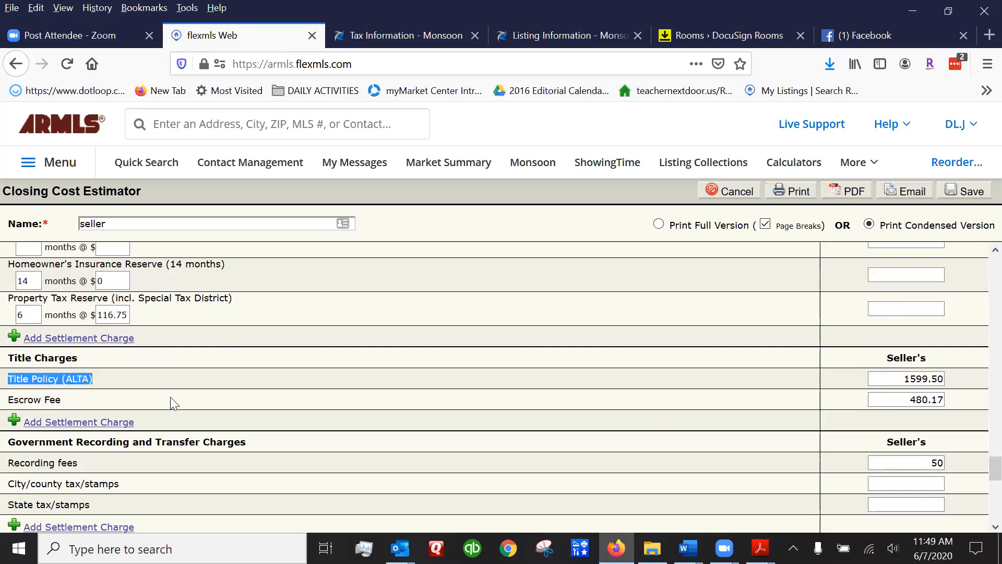
{"action": "left_click_drag", "start_coordinate": [905, 380], "coordinate": [957, 384]}
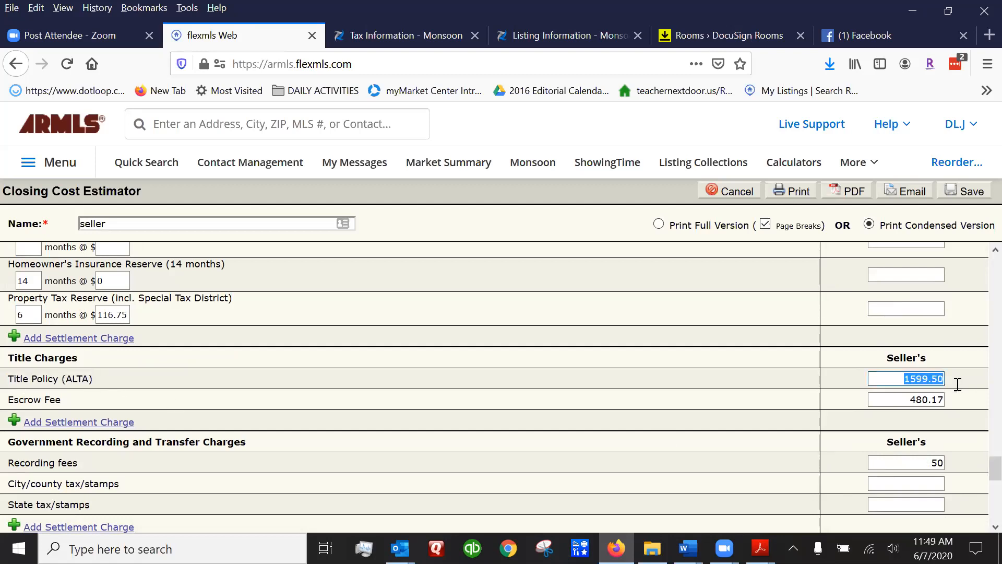
{"action": "left_click", "coordinate": [970, 379]}
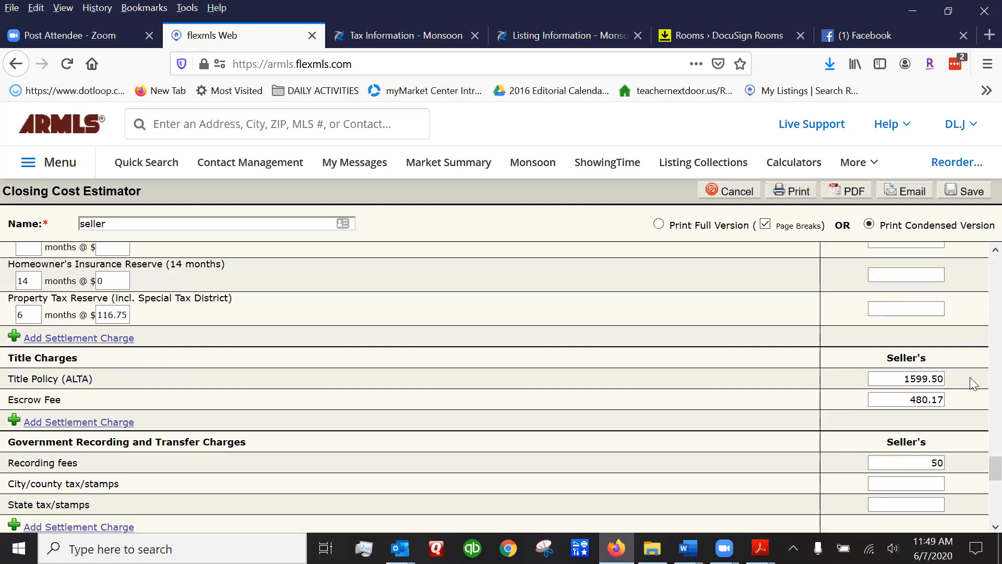
{"action": "left_click_drag", "start_coordinate": [905, 378], "coordinate": [957, 376]}
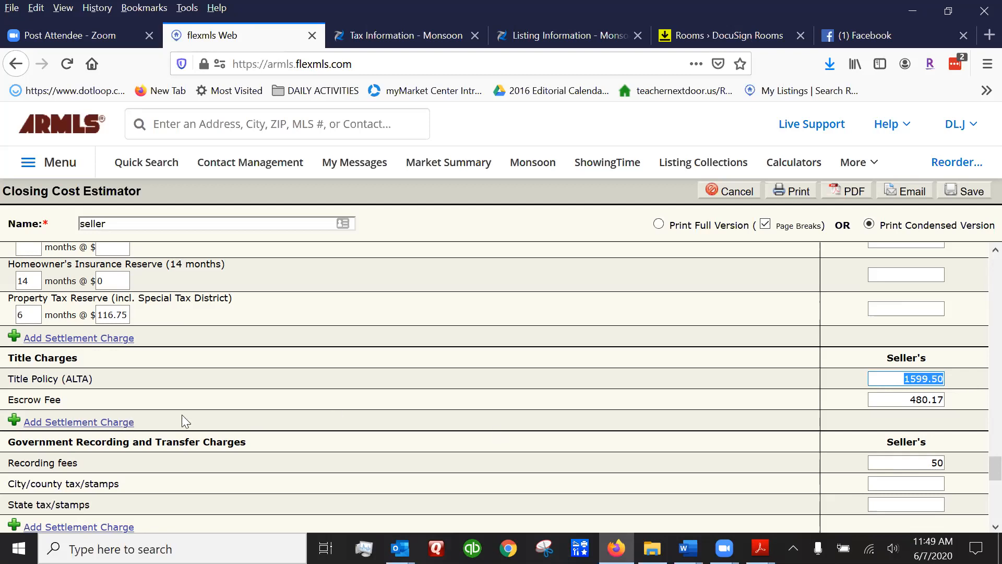
{"action": "left_click_drag", "start_coordinate": [907, 399], "coordinate": [975, 403]}
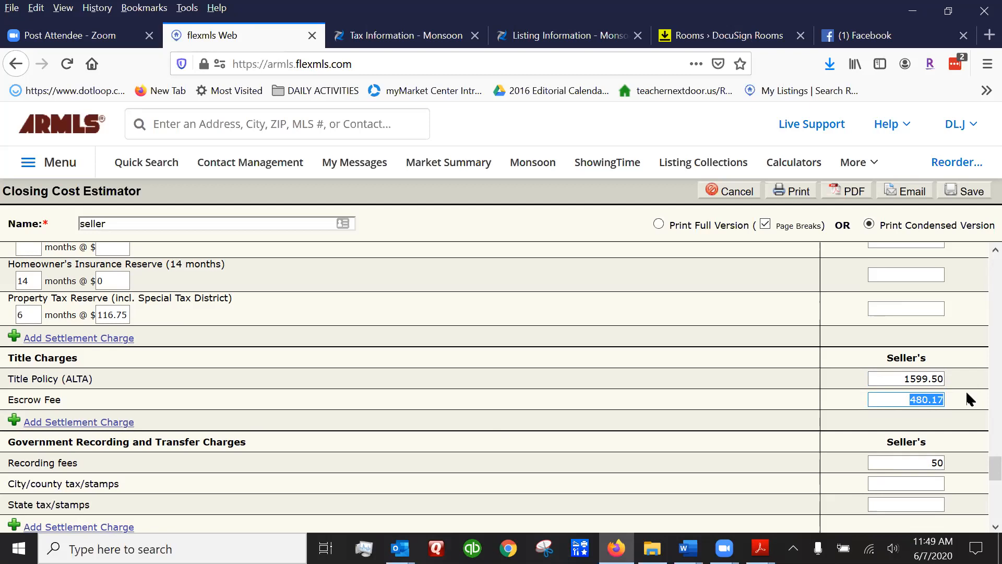
{"action": "scroll", "coordinate": [966, 396], "scroll_direction": "down", "scroll_amount": 3}
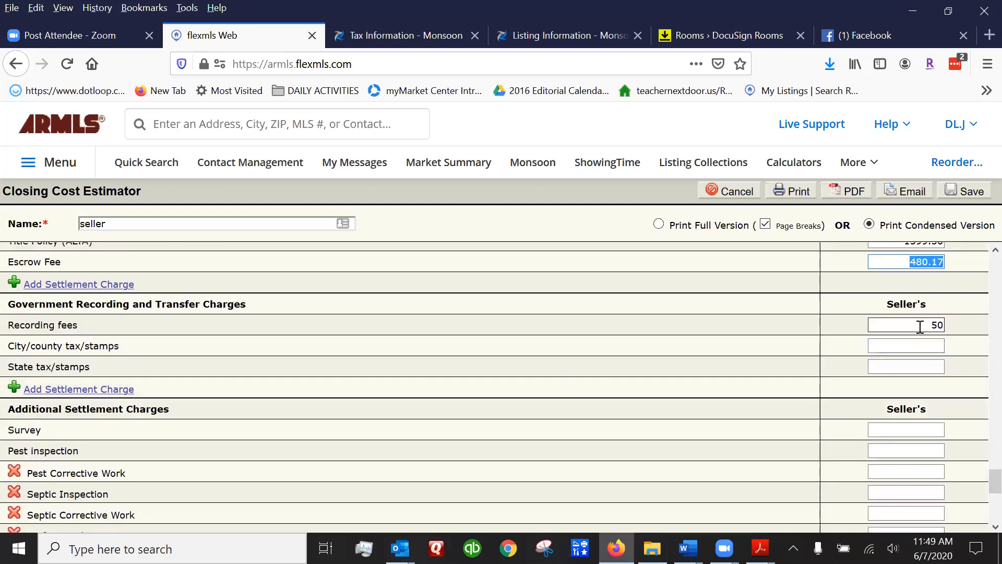
{"action": "left_click", "coordinate": [939, 325]}
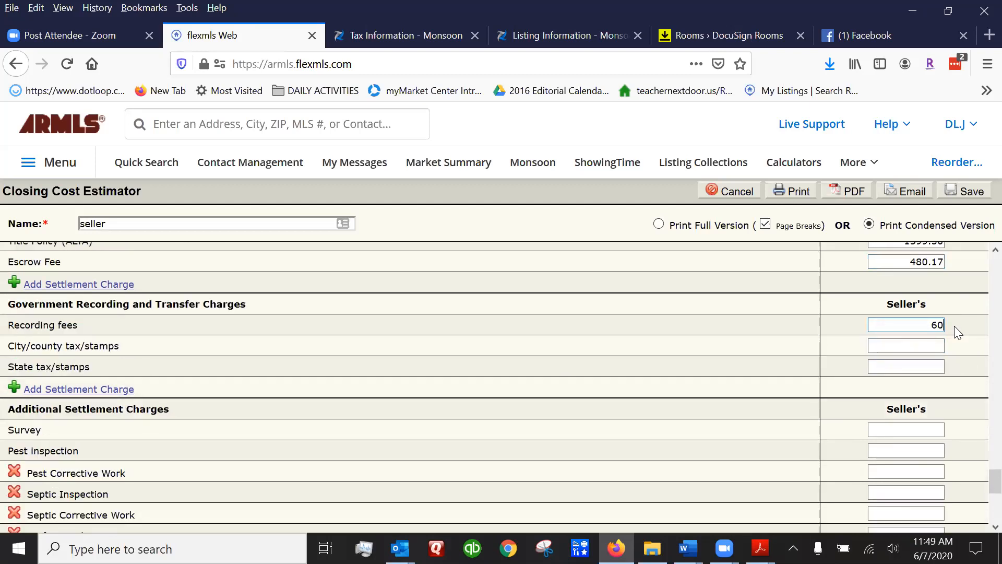
{"action": "key", "text": "Tab"}
{"action": "scroll", "coordinate": [937, 332], "scroll_direction": "down", "scroll_amount": 3}
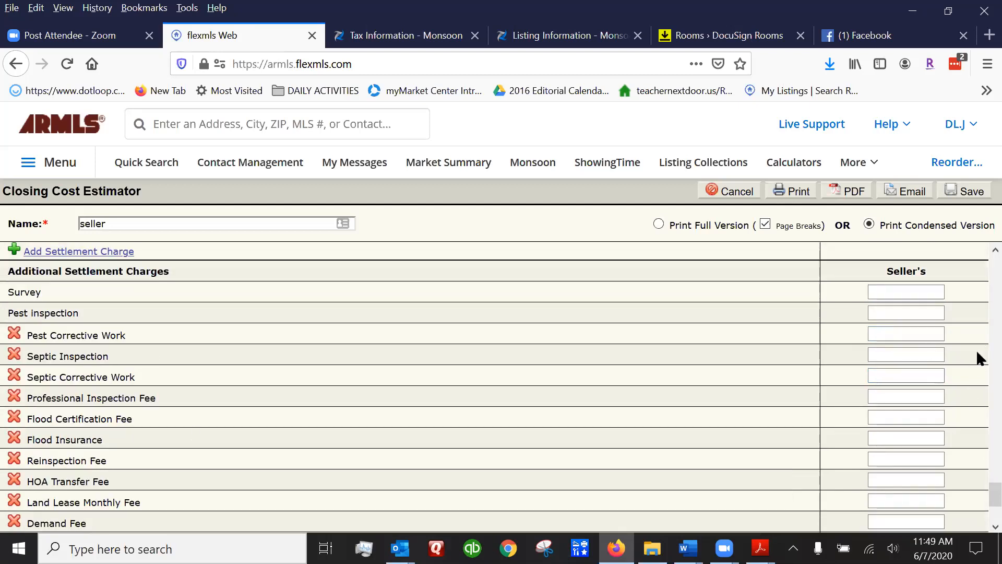
{"action": "left_click_drag", "start_coordinate": [27, 357], "coordinate": [119, 359]}
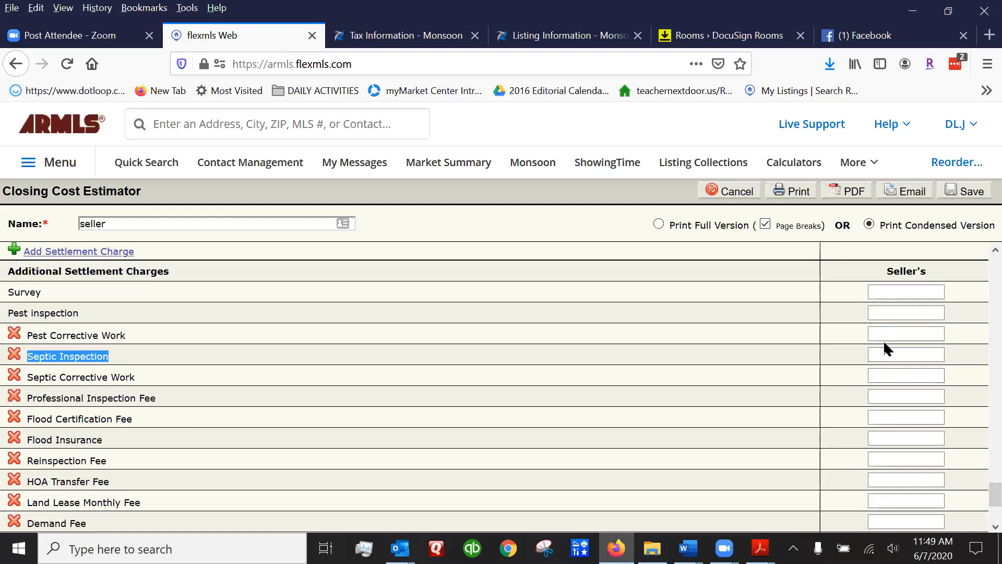
{"action": "left_click", "coordinate": [899, 354]}
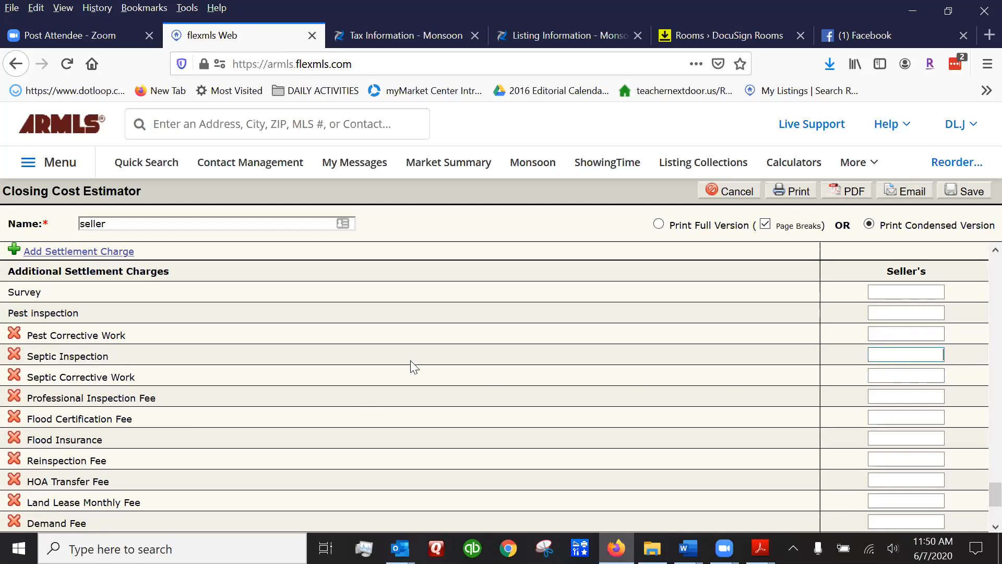
{"action": "scroll", "coordinate": [146, 320], "scroll_direction": "down", "scroll_amount": 3}
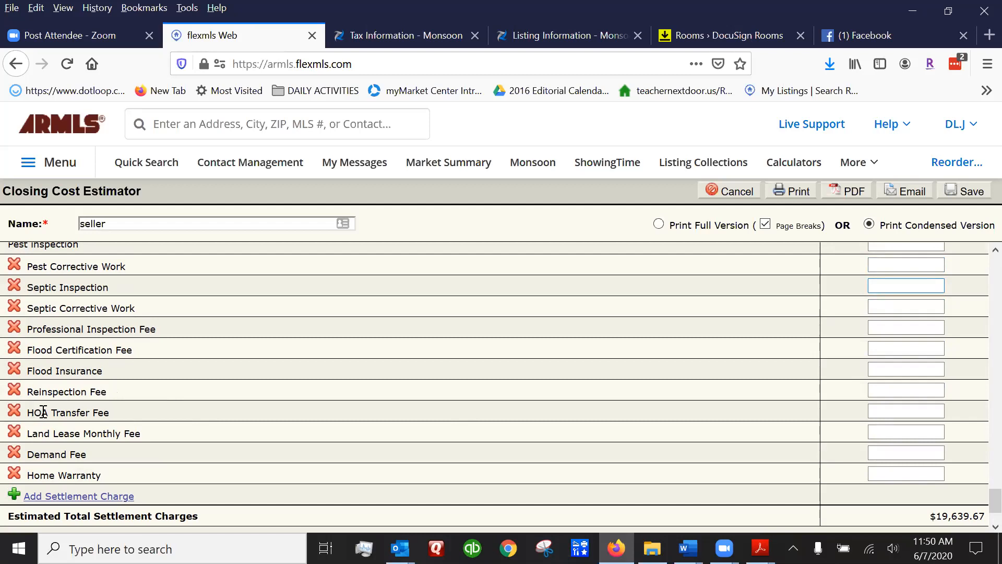
{"action": "left_click_drag", "start_coordinate": [29, 411], "coordinate": [180, 416]}
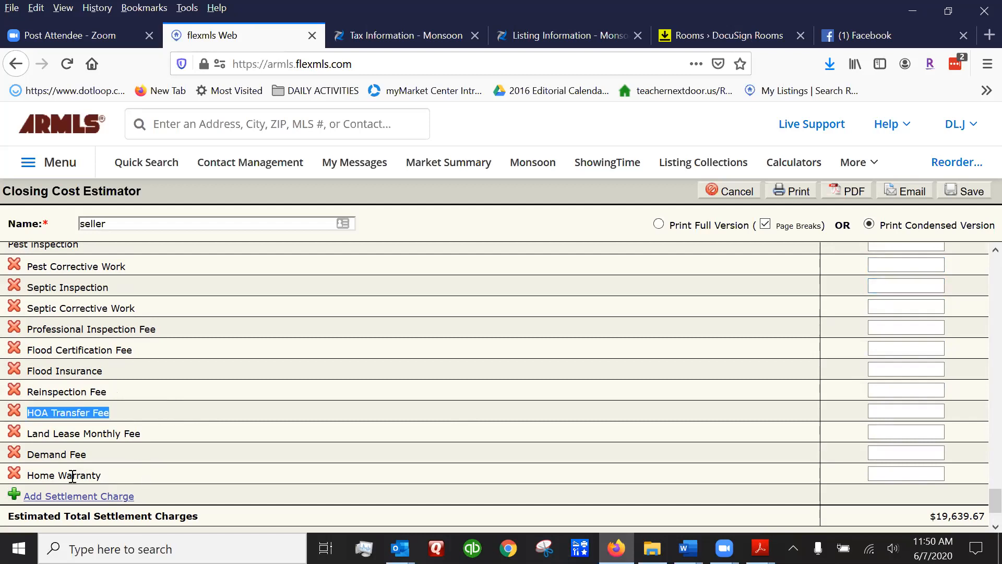
{"action": "left_click", "coordinate": [901, 473]}
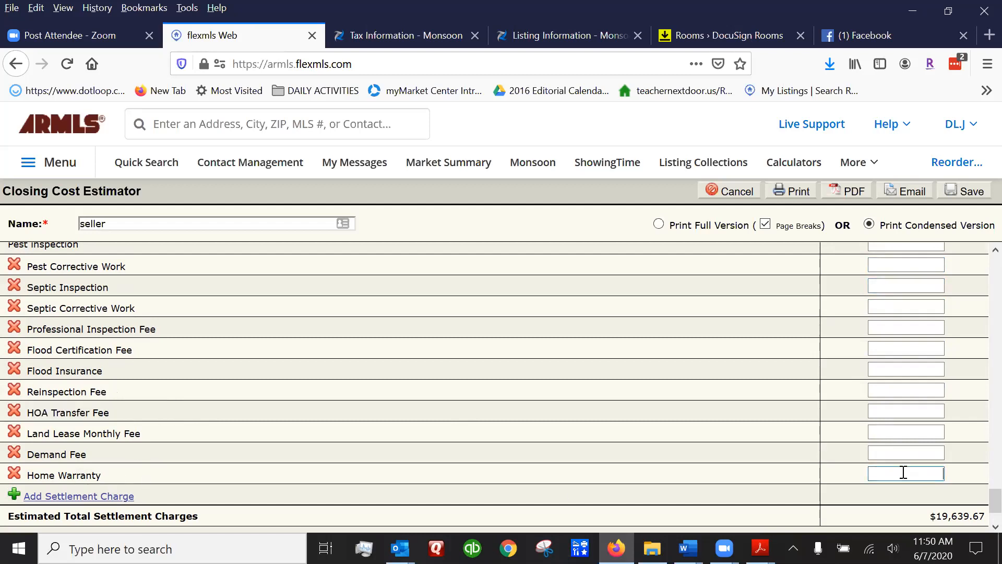
{"action": "type", "text": "50"}
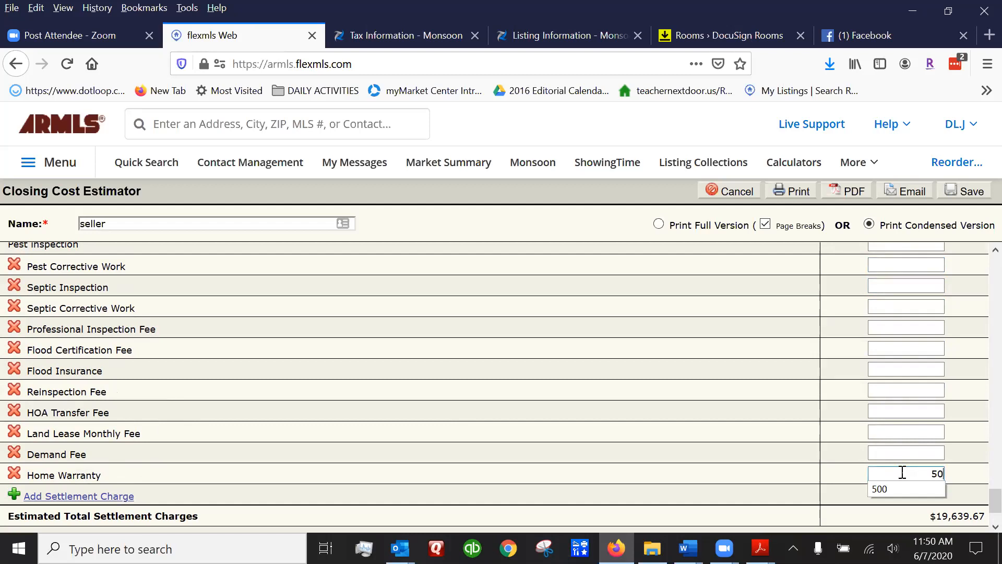
{"action": "type", "text": "0"}
{"action": "key", "text": "Tab"}
{"action": "scroll", "coordinate": [979, 500], "scroll_direction": "down", "scroll_amount": 3}
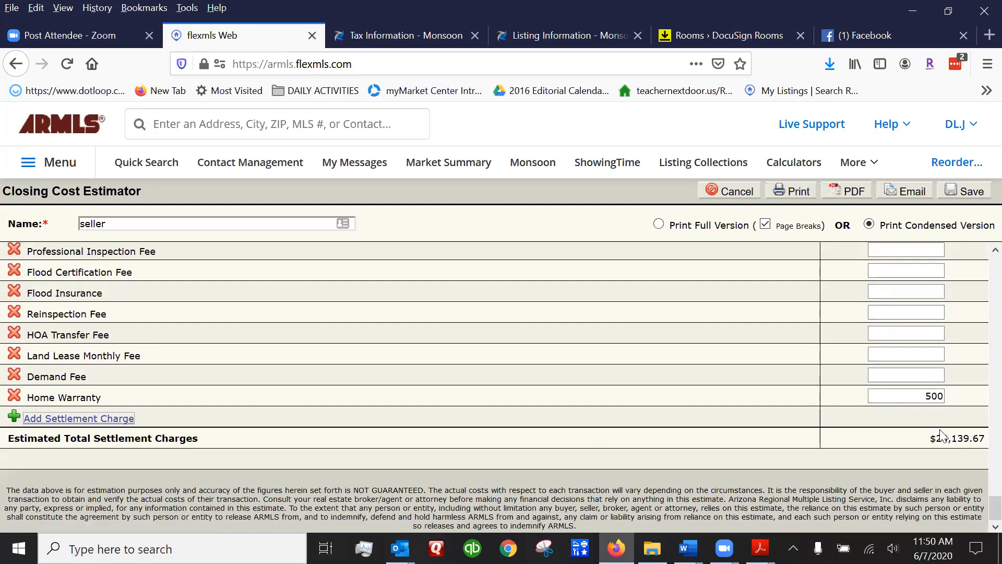
{"action": "left_click_drag", "start_coordinate": [960, 440], "coordinate": [983, 440]}
{"action": "left_click", "coordinate": [965, 441]}
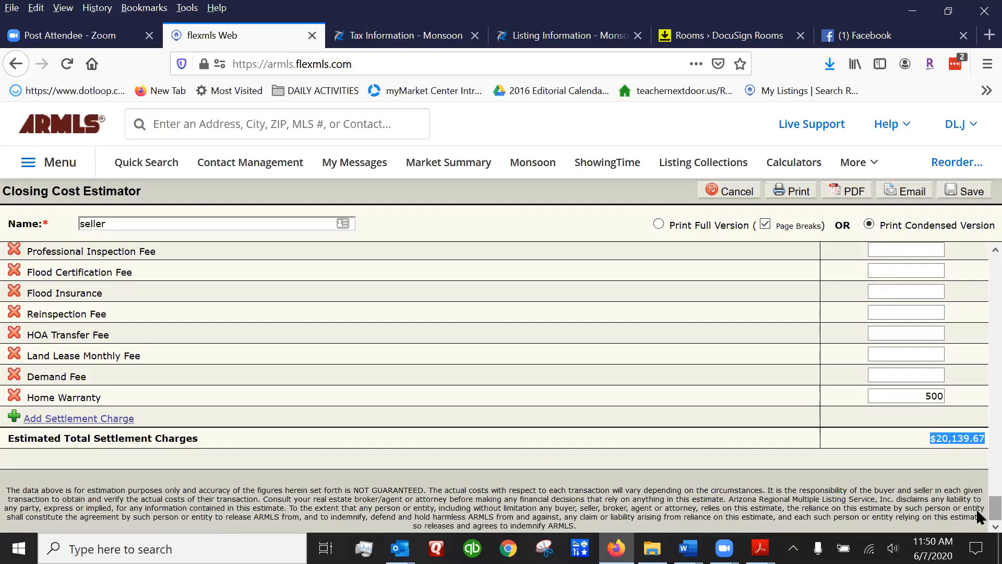
{"action": "scroll", "coordinate": [979, 511], "scroll_direction": "up", "scroll_amount": 1}
{"action": "scroll", "coordinate": [980, 512], "scroll_direction": "down", "scroll_amount": 1}
{"action": "scroll", "coordinate": [976, 232], "scroll_direction": "up", "scroll_amount": 15}
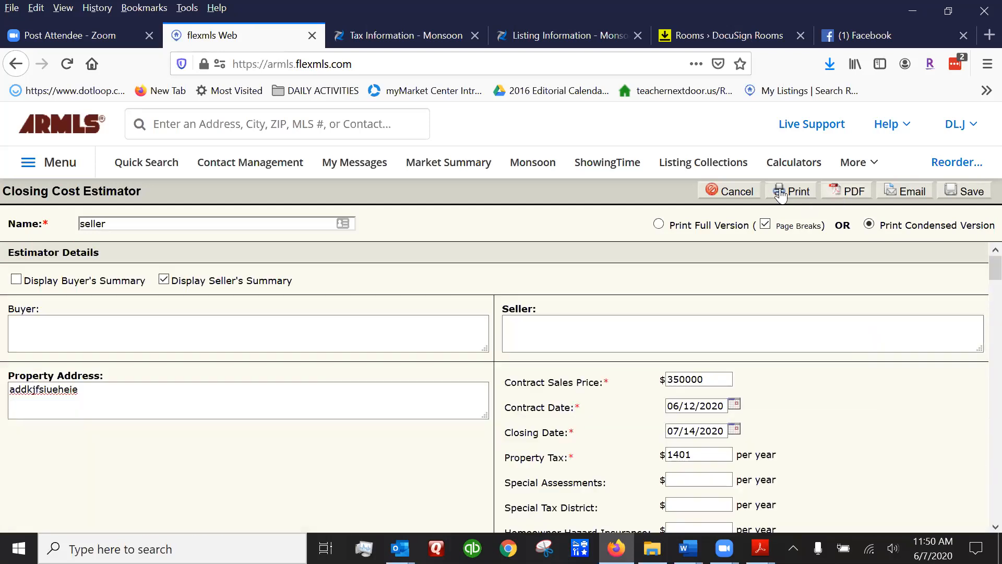
Save the seller closing cost estimate and open its PDF export, seller.pdf, in Acrobat Reader.
{"action": "left_click", "coordinate": [971, 192]}
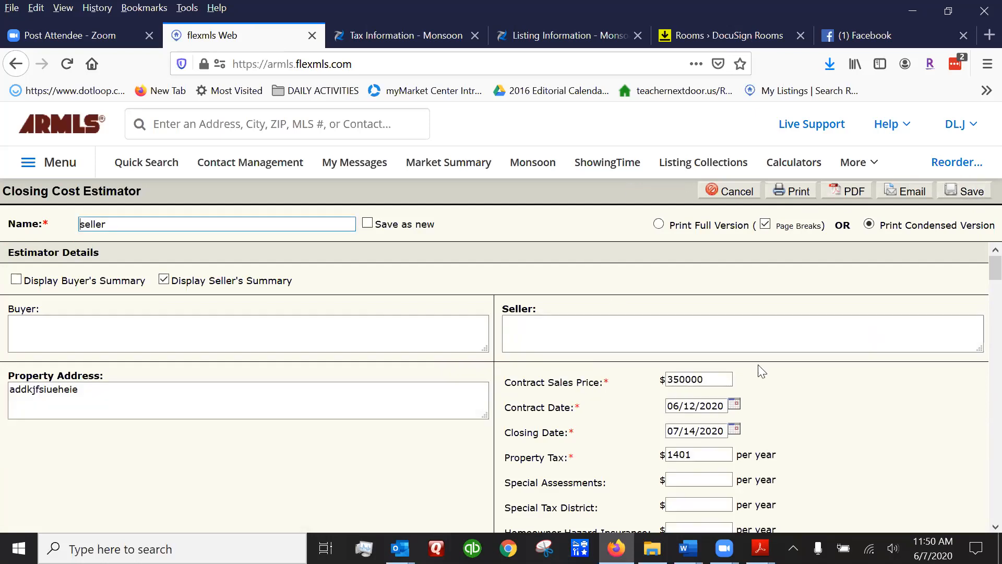
{"action": "left_click", "coordinate": [846, 193]}
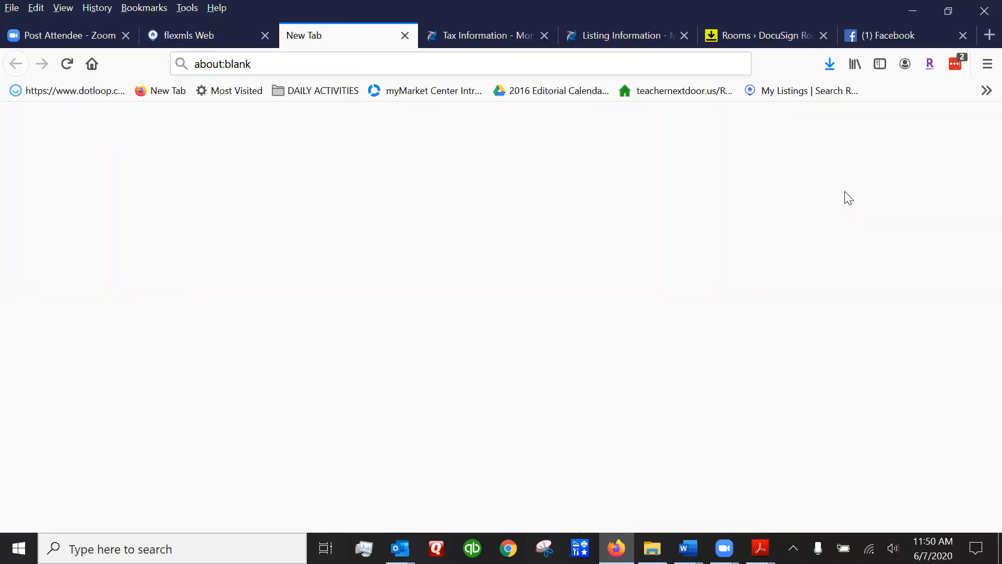
{"action": "left_click", "coordinate": [361, 274]}
{"action": "key", "text": "Return"}
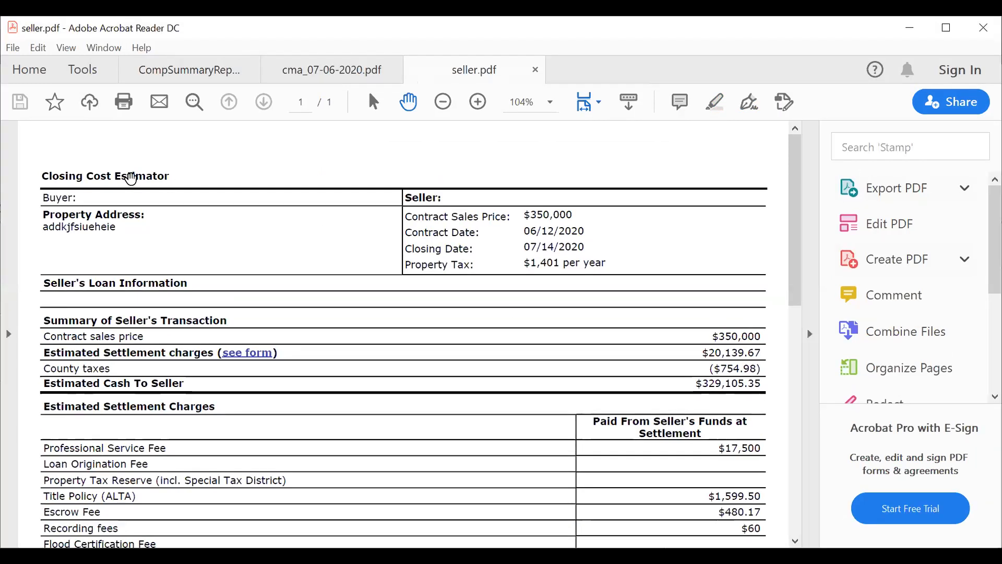
{"action": "left_click_drag", "start_coordinate": [793, 157], "coordinate": [784, 125]}
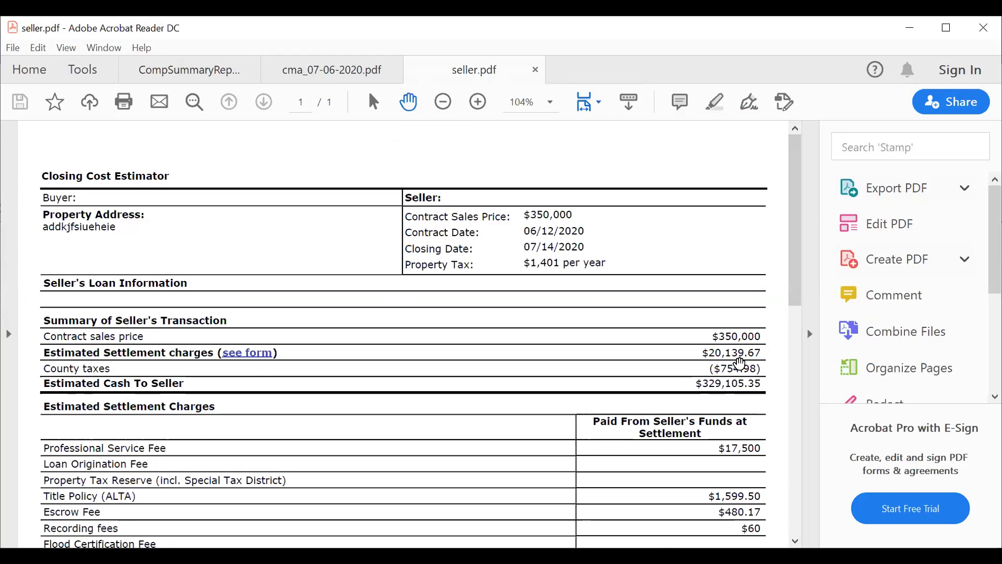
{"action": "scroll", "coordinate": [793, 227], "scroll_direction": "down", "scroll_amount": 3}
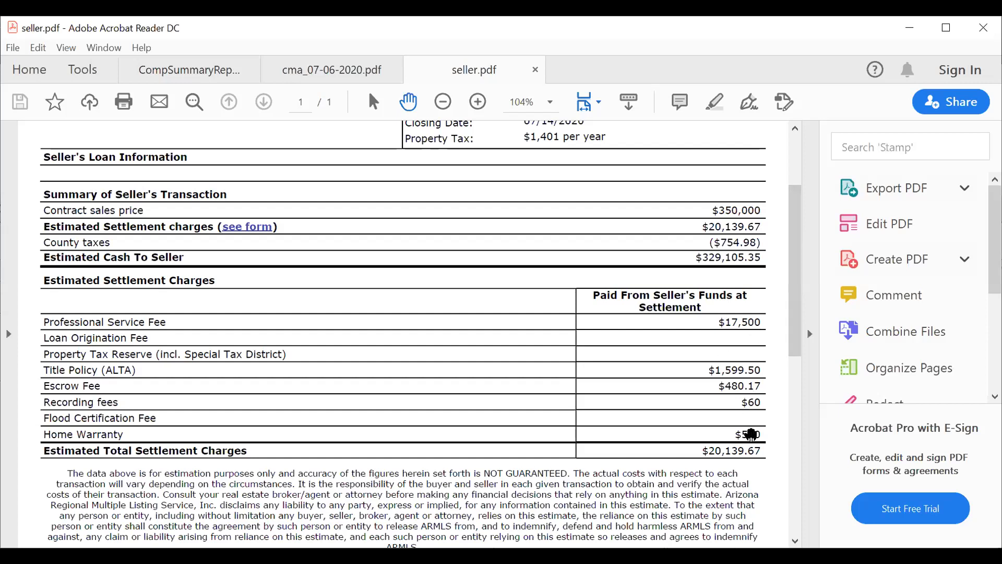
{"action": "left_click_drag", "start_coordinate": [794, 205], "coordinate": [805, 377]}
{"action": "left_click", "coordinate": [801, 245]}
{"action": "left_click_drag", "start_coordinate": [793, 172], "coordinate": [793, 154]}
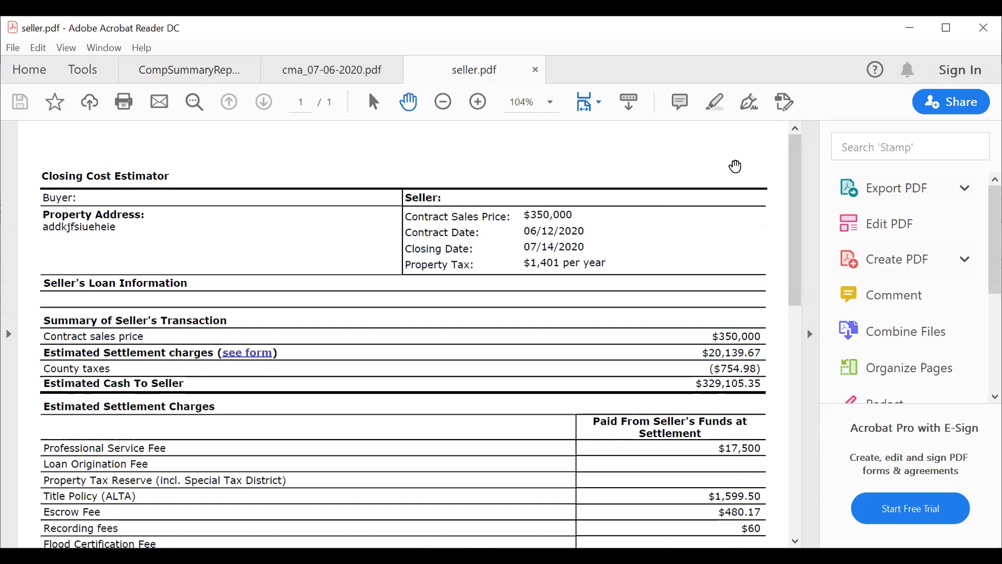
Review the seller.pdf estimate, then switch to the SELLER CONSULTATION FOLDER PIECES Word document.
{"action": "scroll", "coordinate": [711, 152], "scroll_direction": "down", "scroll_amount": 3}
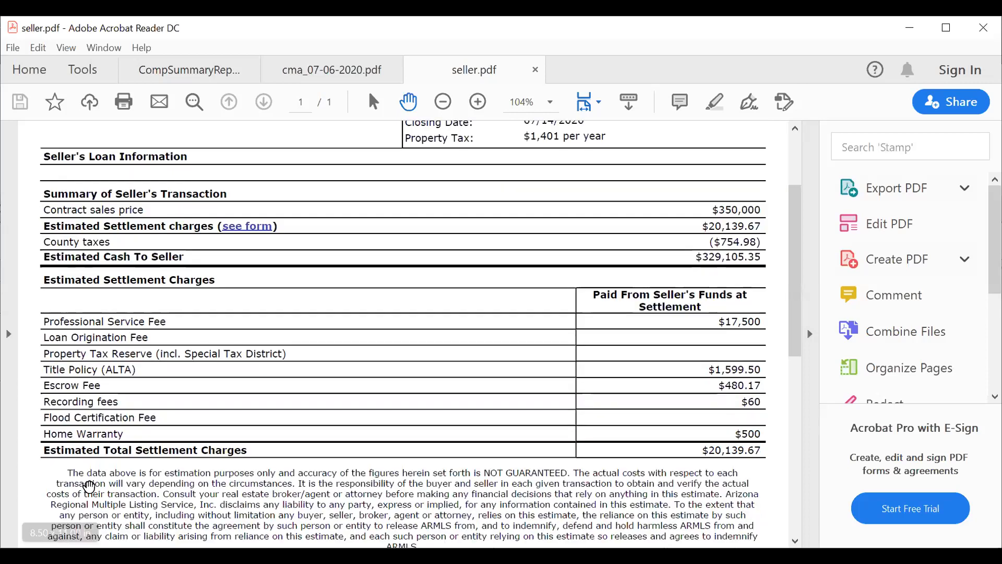
{"action": "scroll", "coordinate": [492, 394], "scroll_direction": "up", "scroll_amount": 3}
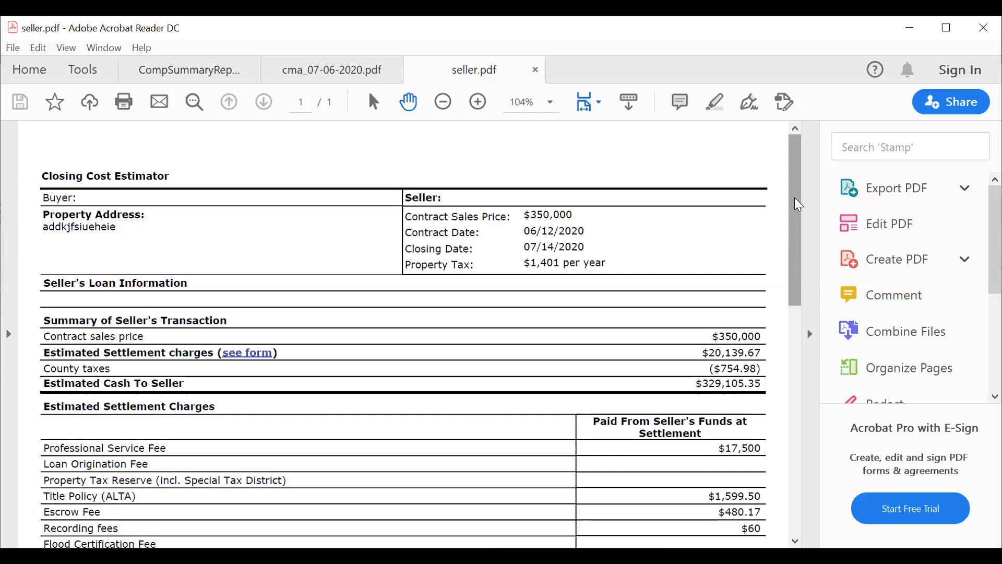
{"action": "mouse_move", "coordinate": [795, 155]}
{"action": "left_mouse_down"}
{"action": "mouse_move", "coordinate": [796, 335]}
{"action": "mouse_move", "coordinate": [792, 162]}
{"action": "left_mouse_up"}
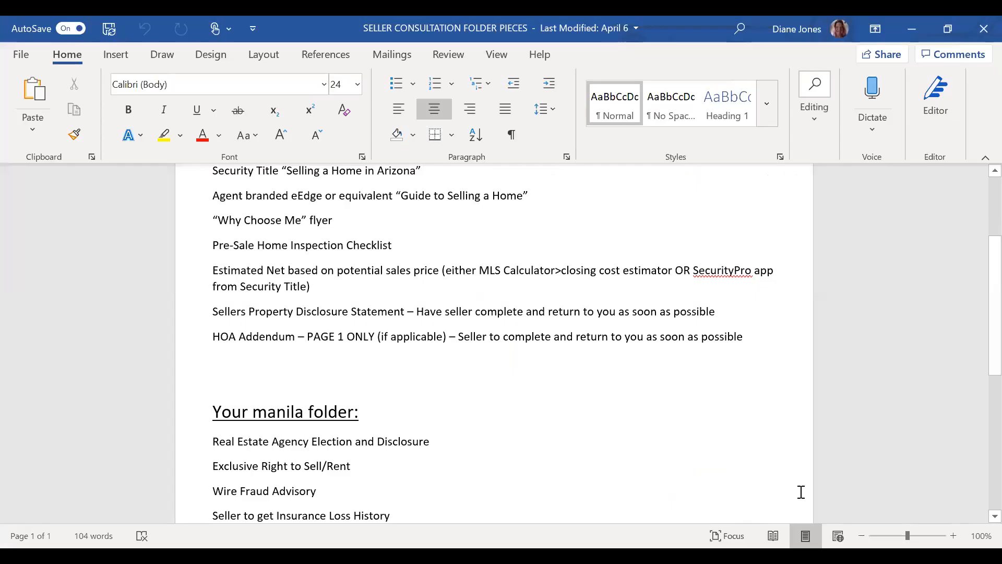
{"action": "scroll", "coordinate": [856, 305], "scroll_direction": "up", "scroll_amount": 3}
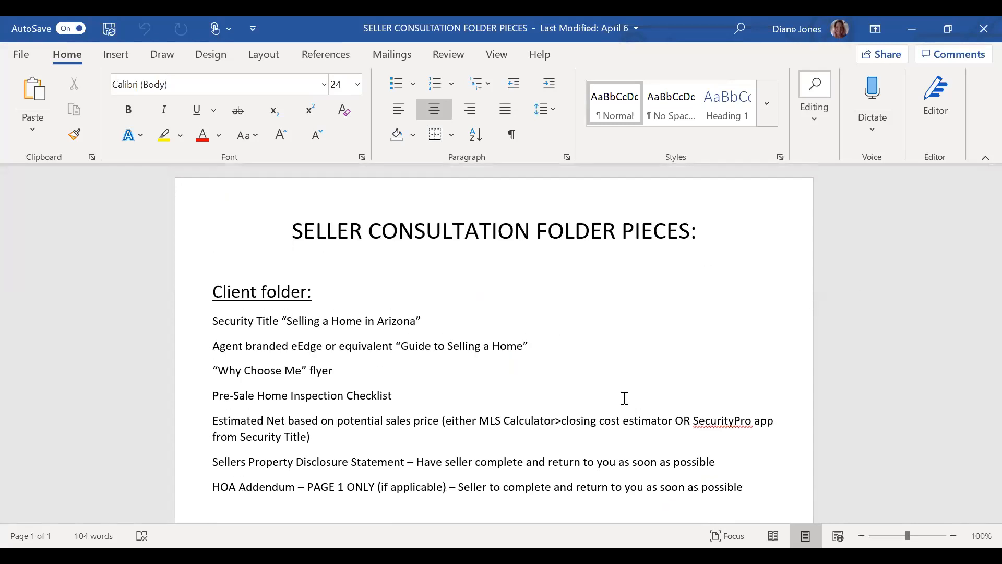
{"action": "left_click_drag", "start_coordinate": [290, 226], "coordinate": [726, 230]}
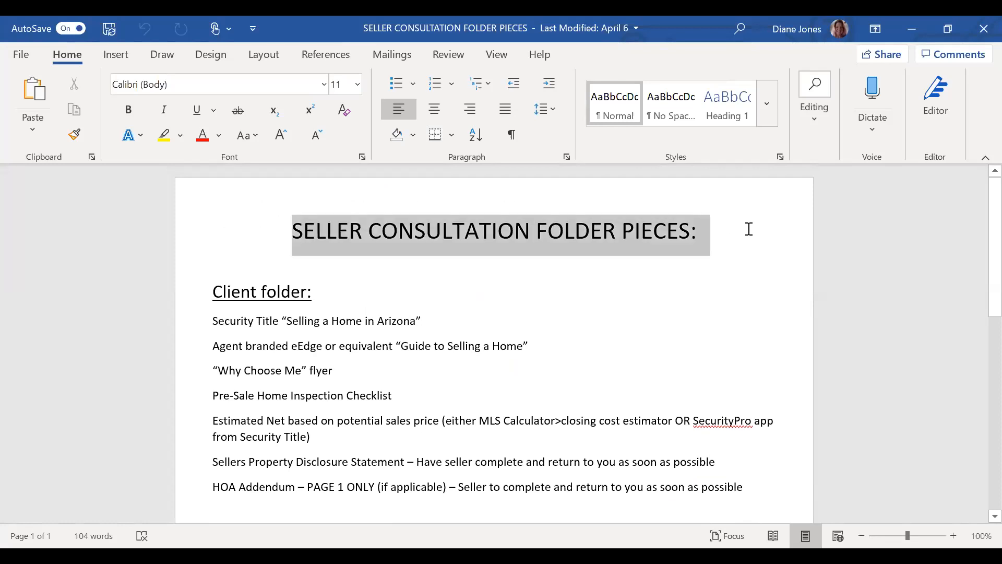
{"action": "left_click_drag", "start_coordinate": [214, 293], "coordinate": [315, 296]}
{"action": "scroll", "coordinate": [501, 315], "scroll_direction": "down", "scroll_amount": 1}
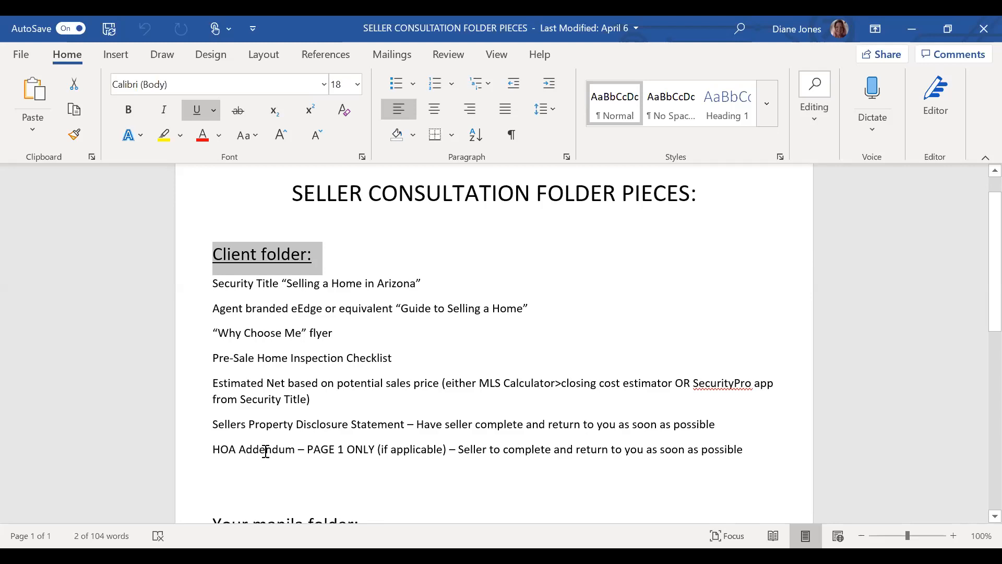
{"action": "left_click_drag", "start_coordinate": [216, 284], "coordinate": [445, 283]}
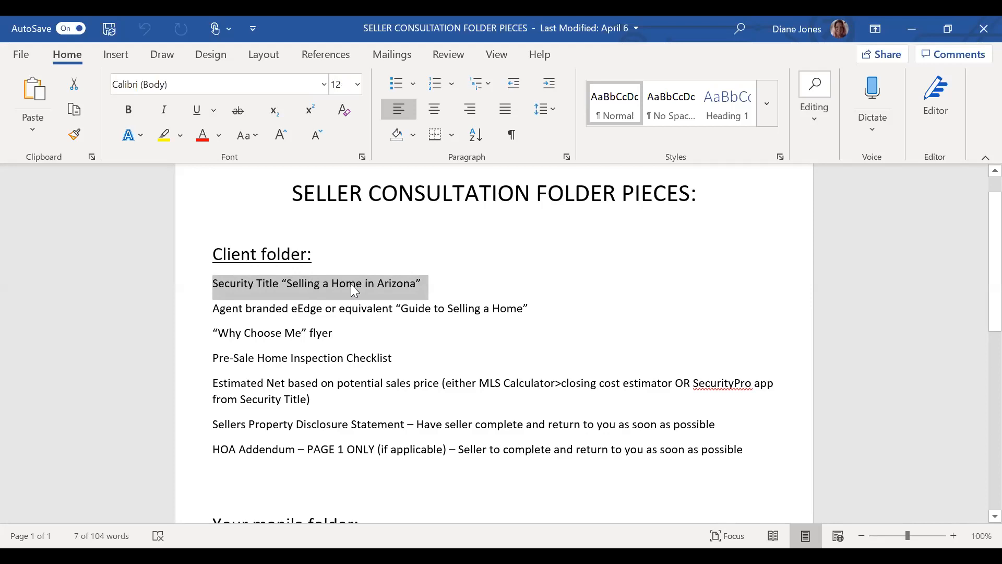
{"action": "left_click", "coordinate": [595, 305]}
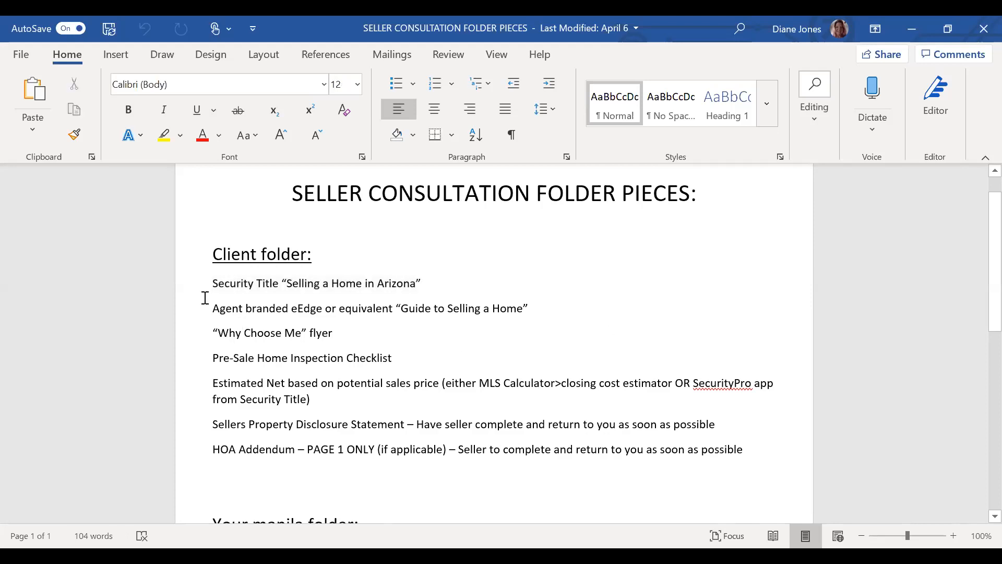
{"action": "left_click_drag", "start_coordinate": [213, 308], "coordinate": [533, 312]}
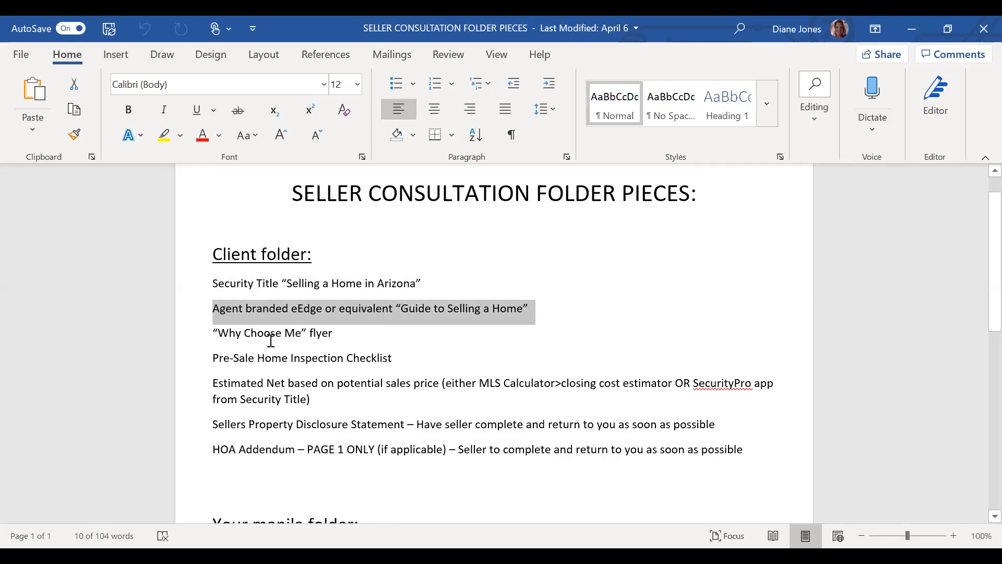
{"action": "triple_click", "coordinate": [342, 337]}
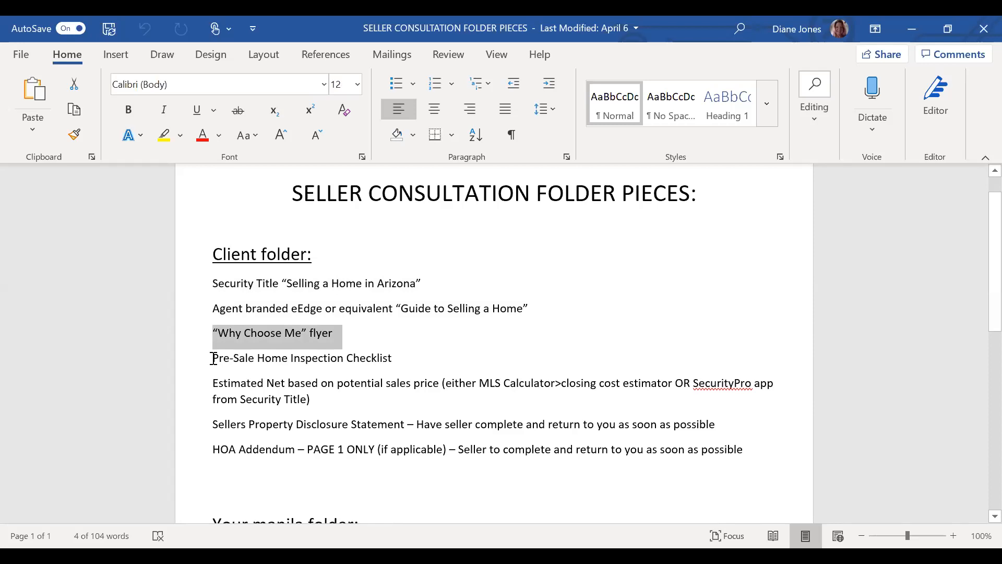
{"action": "left_click_drag", "start_coordinate": [213, 358], "coordinate": [398, 352]}
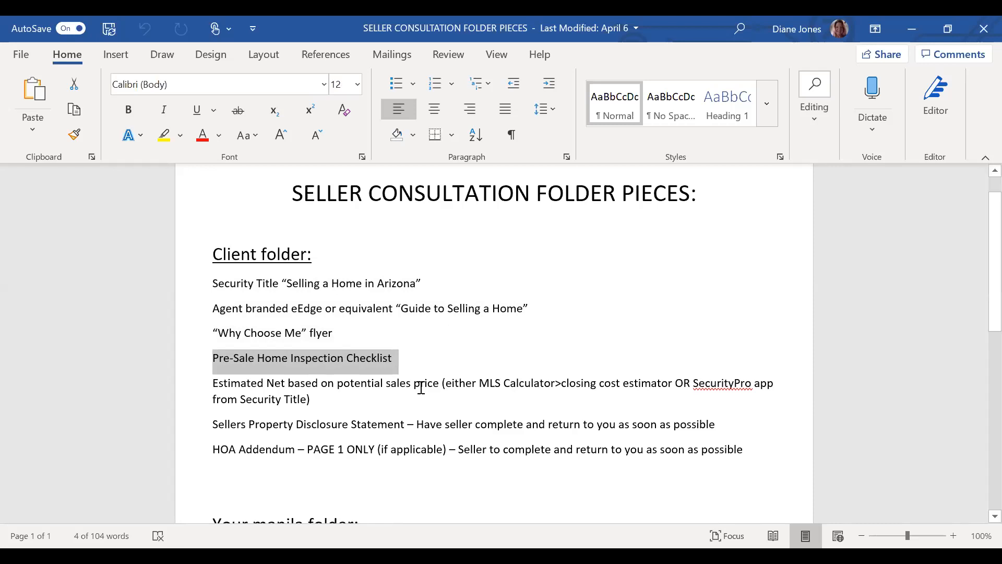
{"action": "left_click_drag", "start_coordinate": [213, 385], "coordinate": [428, 392]}
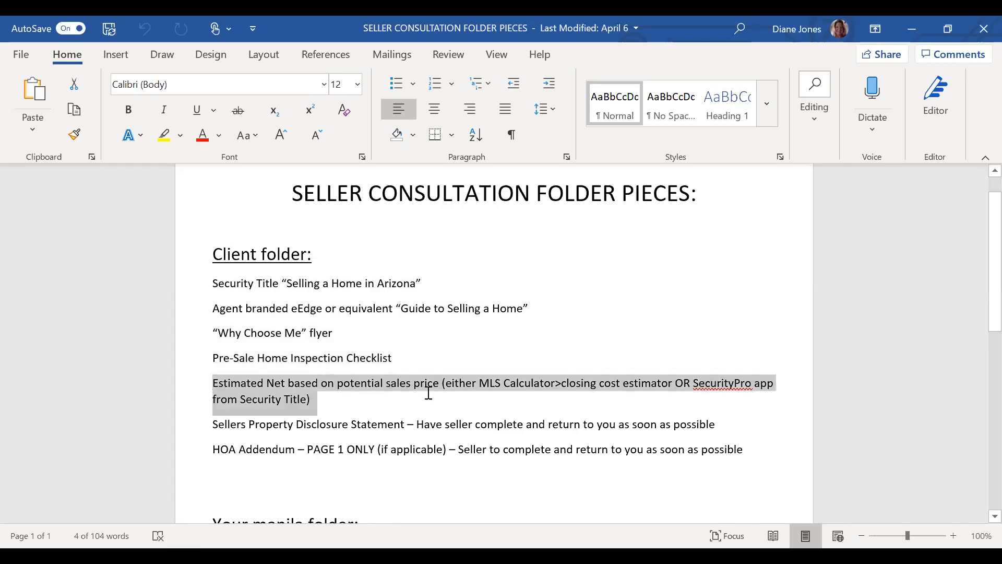
{"action": "left_click", "coordinate": [512, 397]}
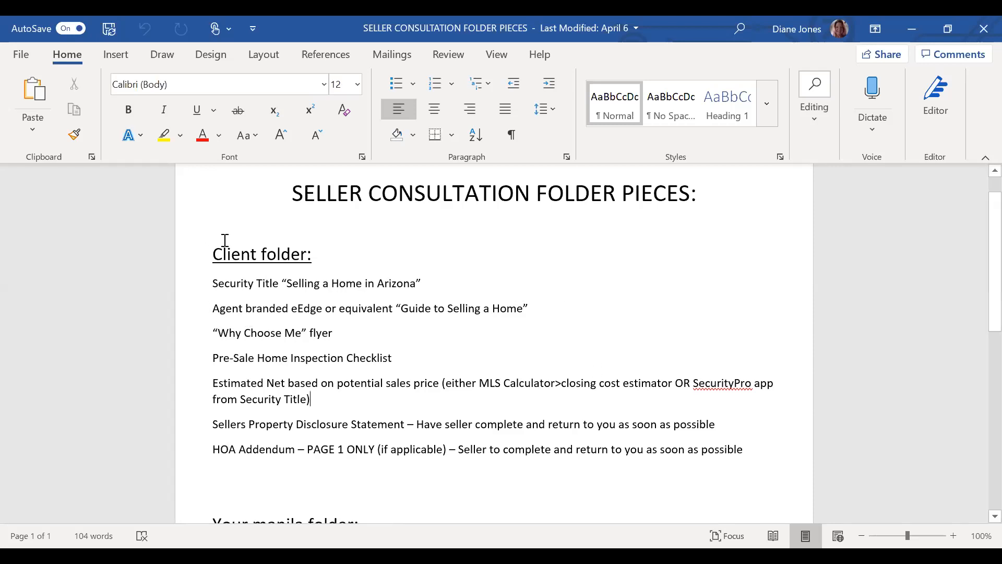
{"action": "scroll", "coordinate": [588, 322], "scroll_direction": "down", "scroll_amount": 5}
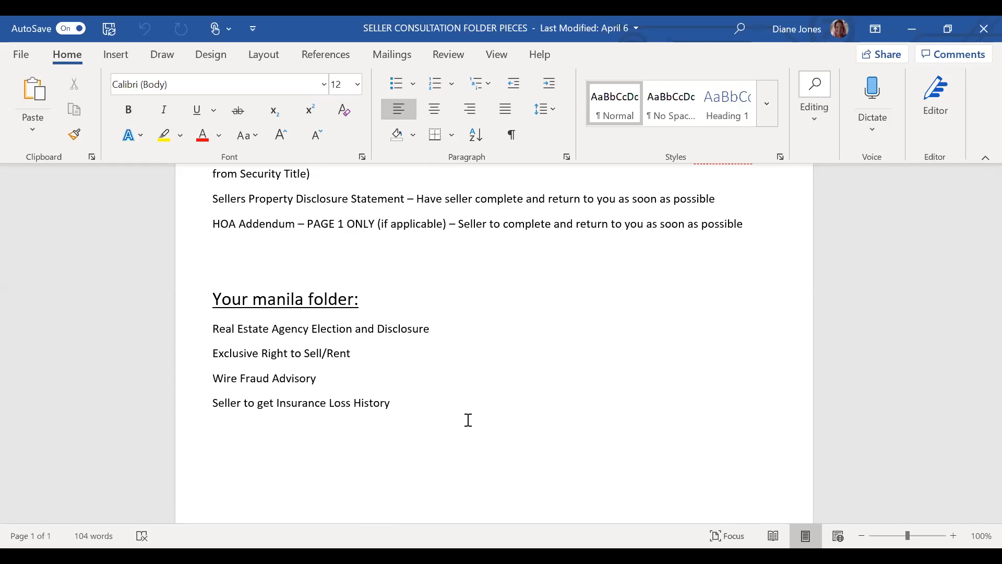
{"action": "scroll", "coordinate": [568, 292], "scroll_direction": "up", "scroll_amount": 3}
{"action": "scroll", "coordinate": [568, 293], "scroll_direction": "down", "scroll_amount": 4}
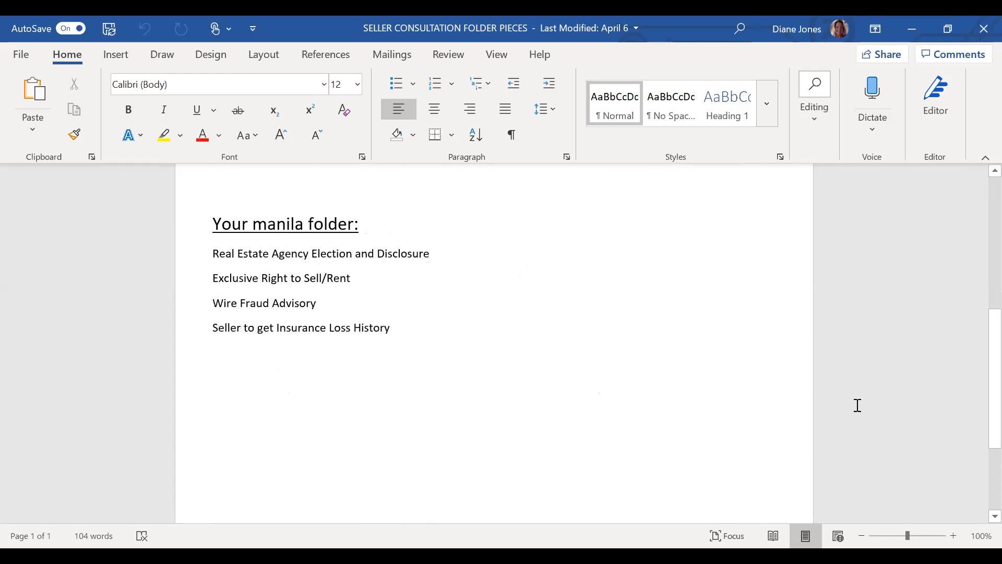
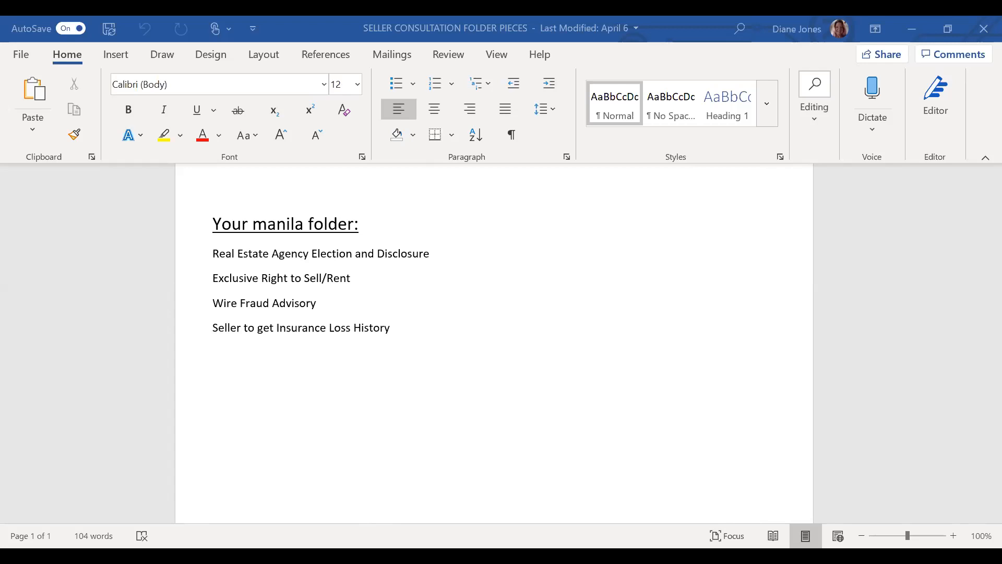
Bring the SELLER TRANSACTION CHECKLIST document to the front in Word.
{"action": "left_click", "coordinate": [827, 491]}
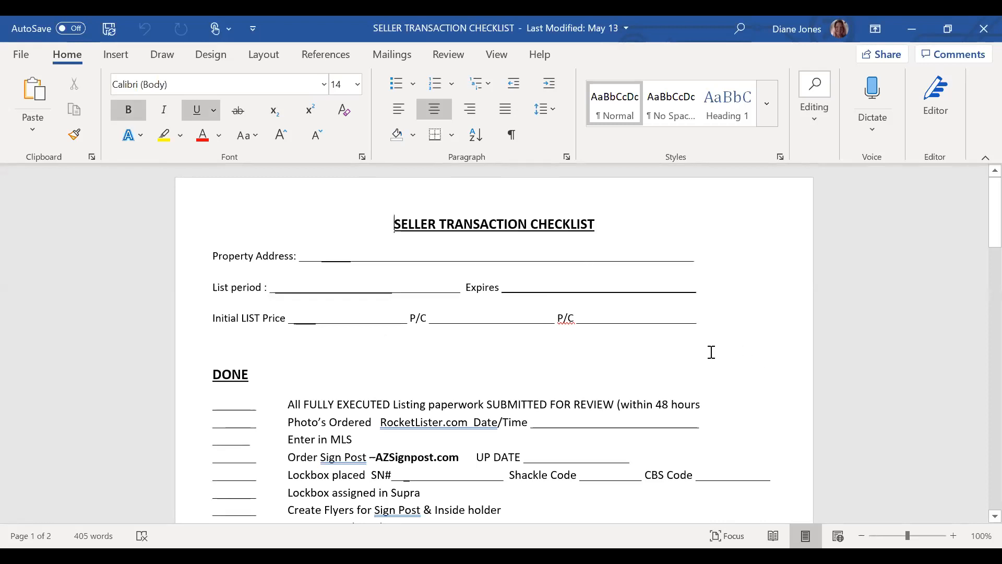
Scroll through the seller transaction checklist to review its items.
{"action": "scroll", "coordinate": [693, 284], "scroll_direction": "down", "scroll_amount": 6}
{"action": "scroll", "coordinate": [692, 284], "scroll_direction": "up", "scroll_amount": 3}
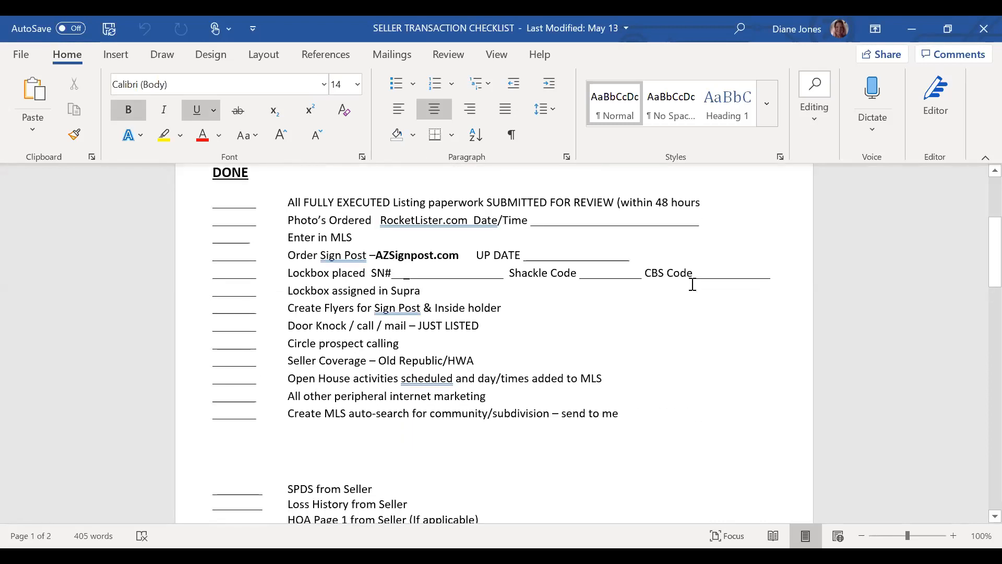
{"action": "scroll", "coordinate": [693, 284], "scroll_direction": "down", "scroll_amount": 15}
{"action": "scroll", "coordinate": [693, 295], "scroll_direction": "down", "scroll_amount": 3}
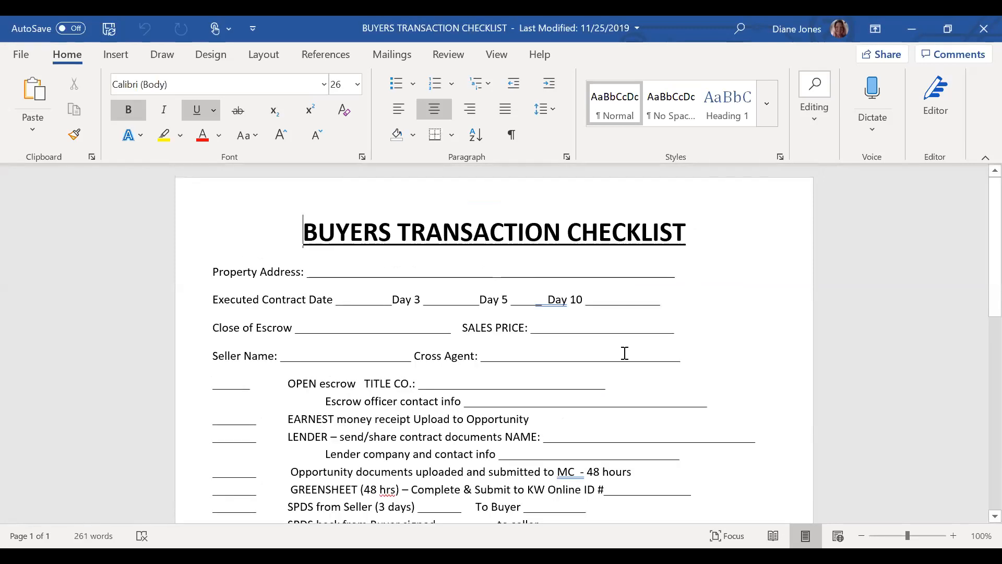
Review the buyers transaction checklist, then return to the DocuSign Rooms tab in Firefox.
{"action": "scroll", "coordinate": [694, 328], "scroll_direction": "down", "scroll_amount": 10}
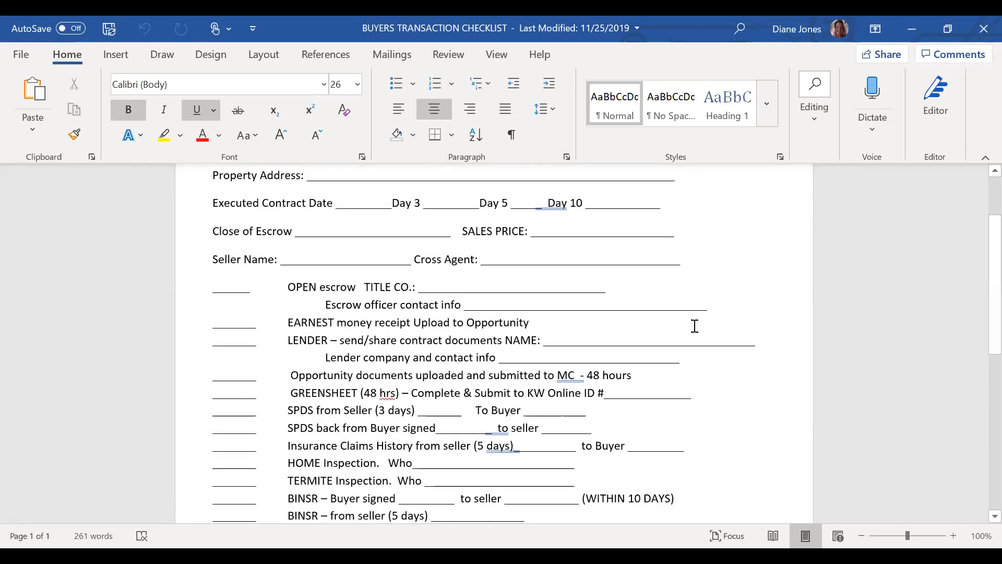
{"action": "scroll", "coordinate": [694, 333], "scroll_direction": "up", "scroll_amount": 10}
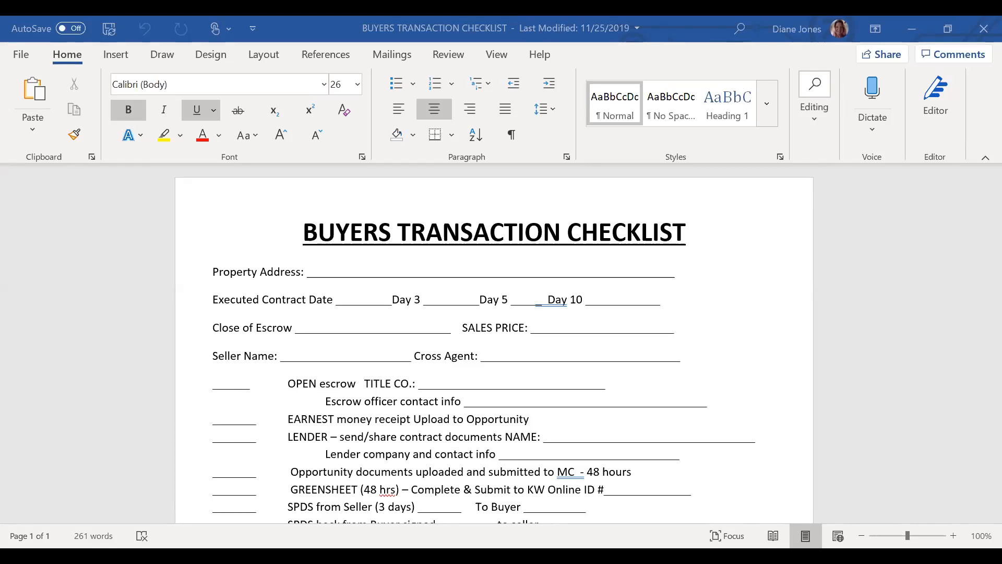
{"action": "key", "text": "alt+Tab"}
{"action": "left_click", "coordinate": [748, 59]}
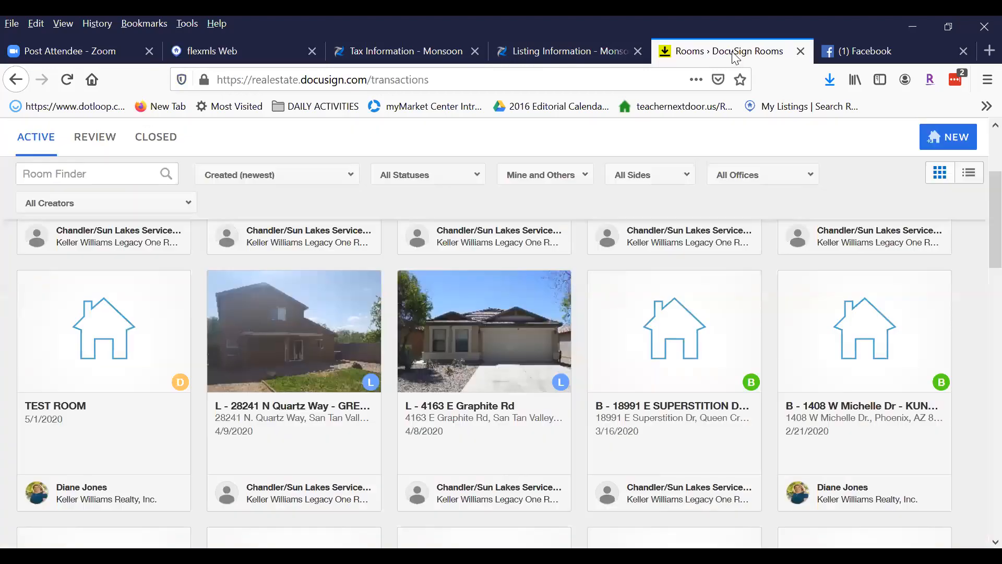
Reload the DocuSign Rooms active list and open the TEST ROOM.
{"action": "left_click", "coordinate": [66, 80]}
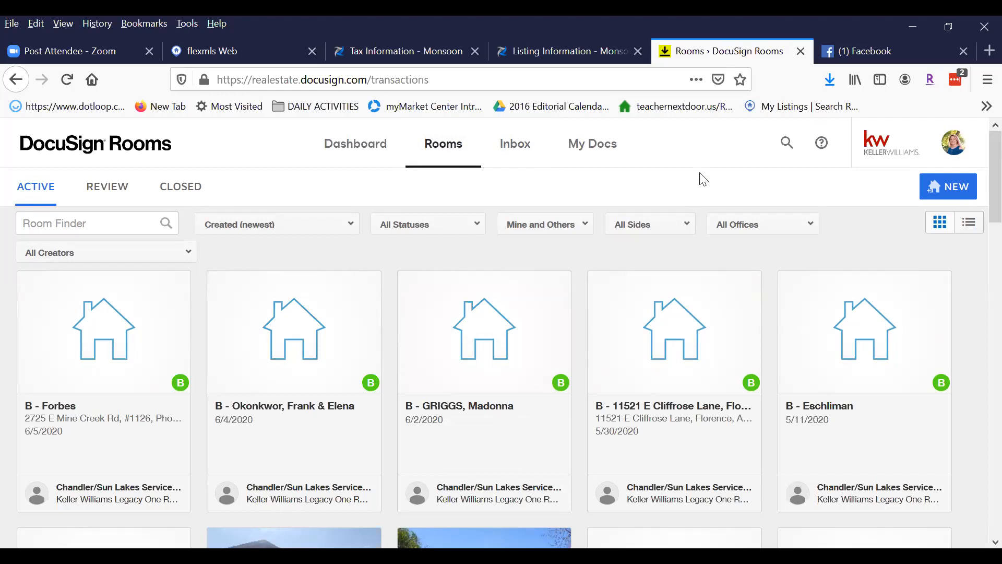
{"action": "left_click_drag", "start_coordinate": [252, 80], "coordinate": [376, 79]}
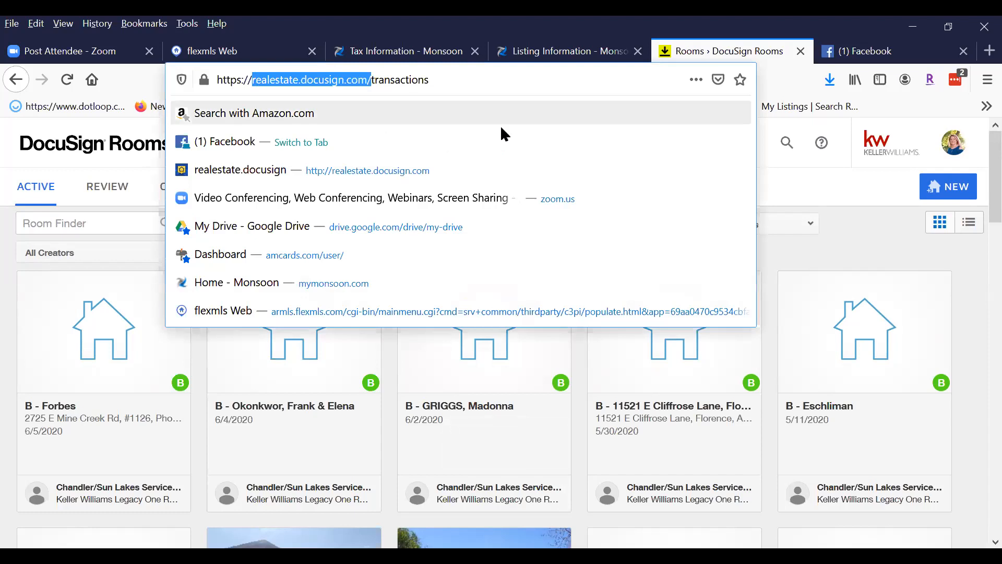
{"action": "left_click", "coordinate": [867, 223]}
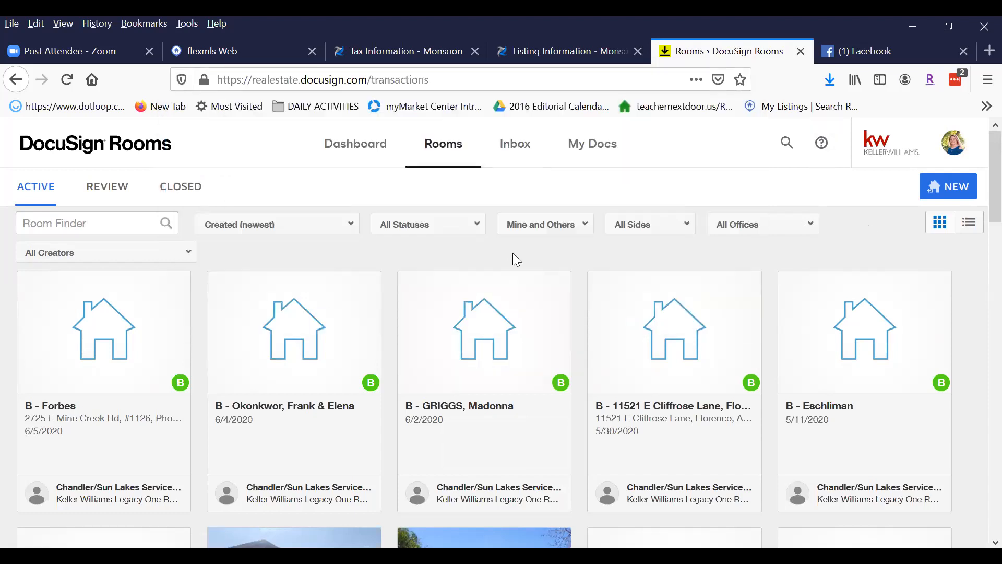
{"action": "scroll", "coordinate": [576, 299], "scroll_direction": "down", "scroll_amount": 5}
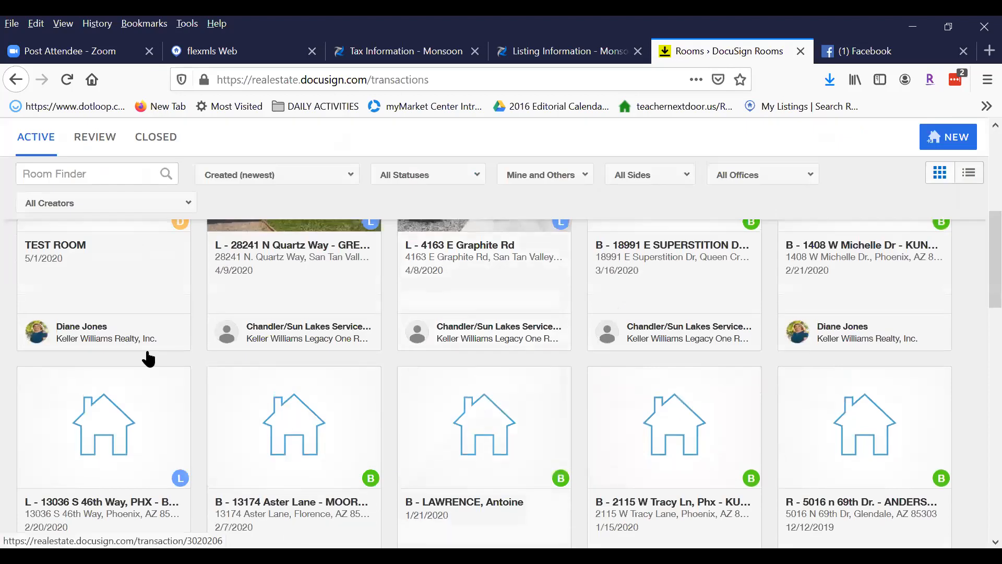
{"action": "scroll", "coordinate": [105, 292], "scroll_direction": "up", "scroll_amount": 2}
{"action": "left_click", "coordinate": [95, 284]}
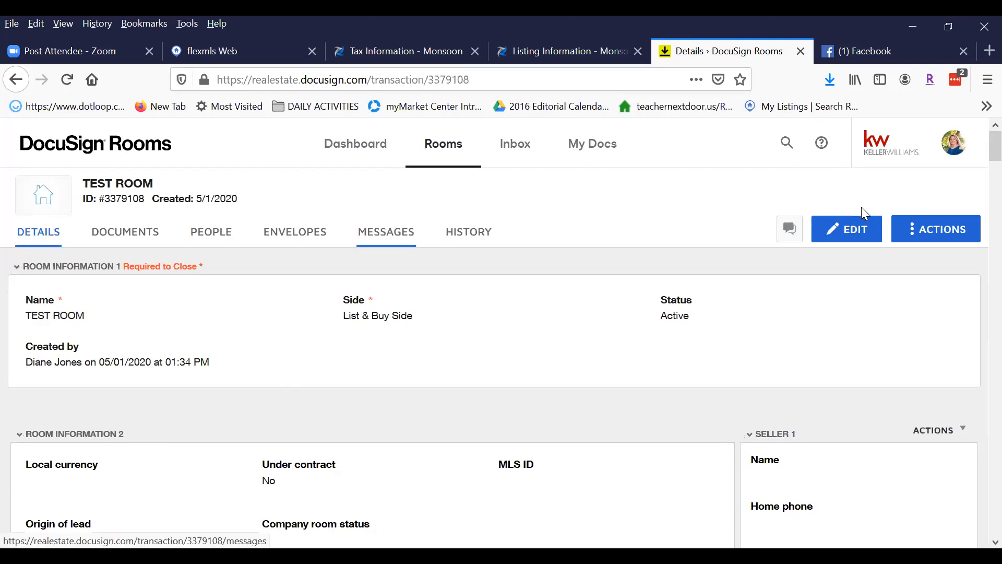
Put the TEST ROOM details into edit mode.
{"action": "left_click", "coordinate": [857, 236]}
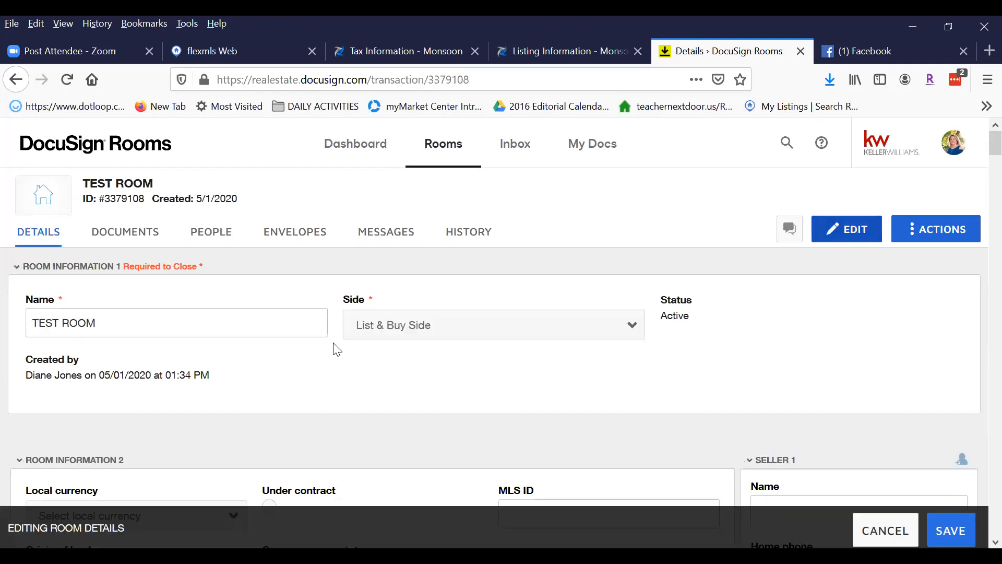
Go through the TEST ROOM edit form from Address 1 down to the contacts and save it.
{"action": "scroll", "coordinate": [82, 284], "scroll_direction": "down", "scroll_amount": 5}
{"action": "left_click", "coordinate": [66, 452]}
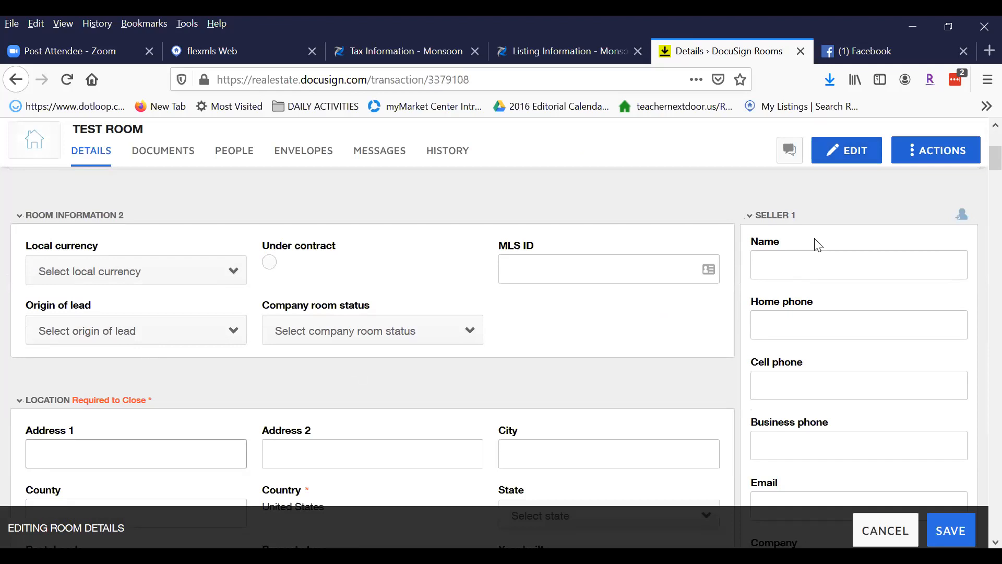
{"action": "scroll", "coordinate": [784, 267], "scroll_direction": "down", "scroll_amount": 4}
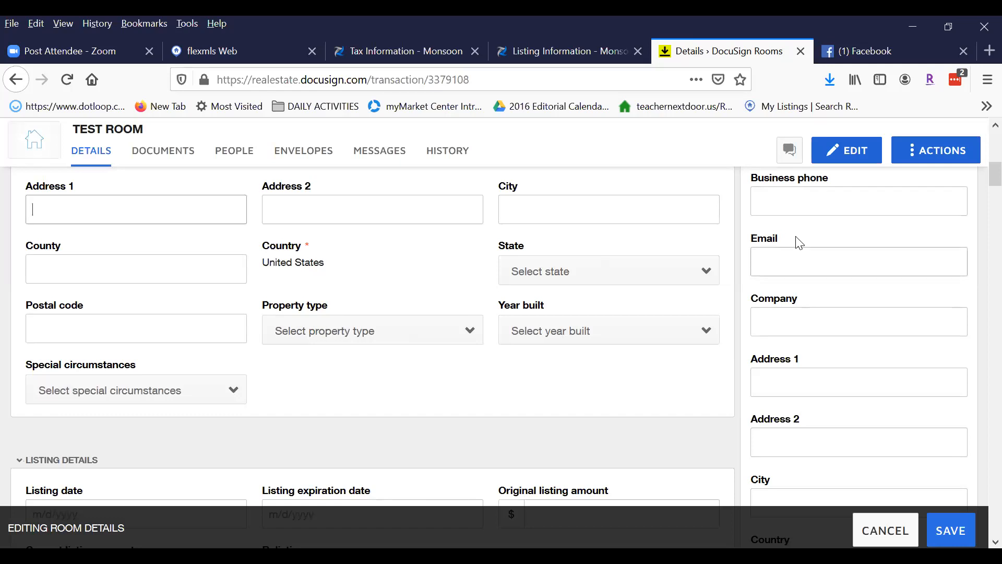
{"action": "scroll", "coordinate": [798, 244], "scroll_direction": "down", "scroll_amount": 4}
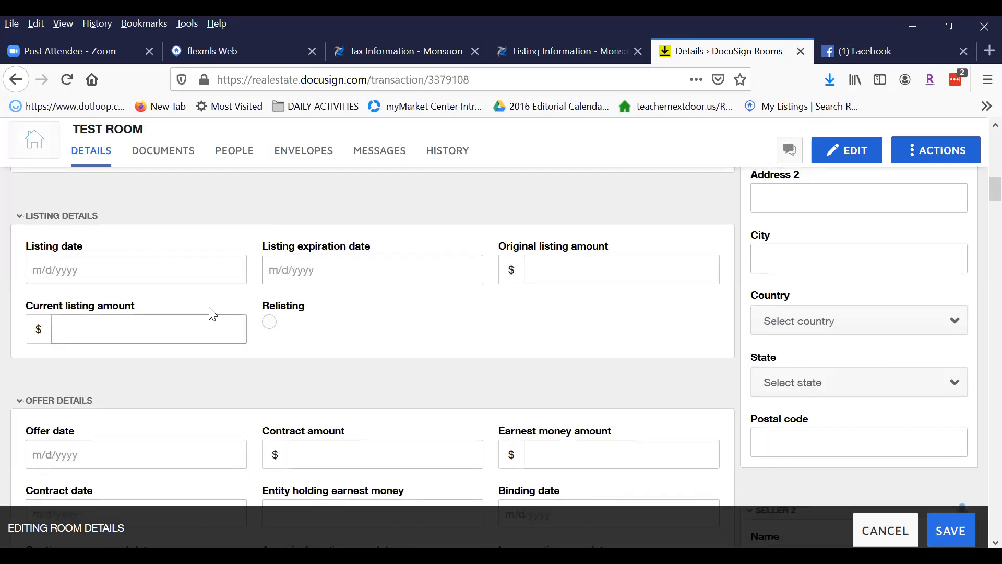
{"action": "scroll", "coordinate": [719, 286], "scroll_direction": "down", "scroll_amount": 2}
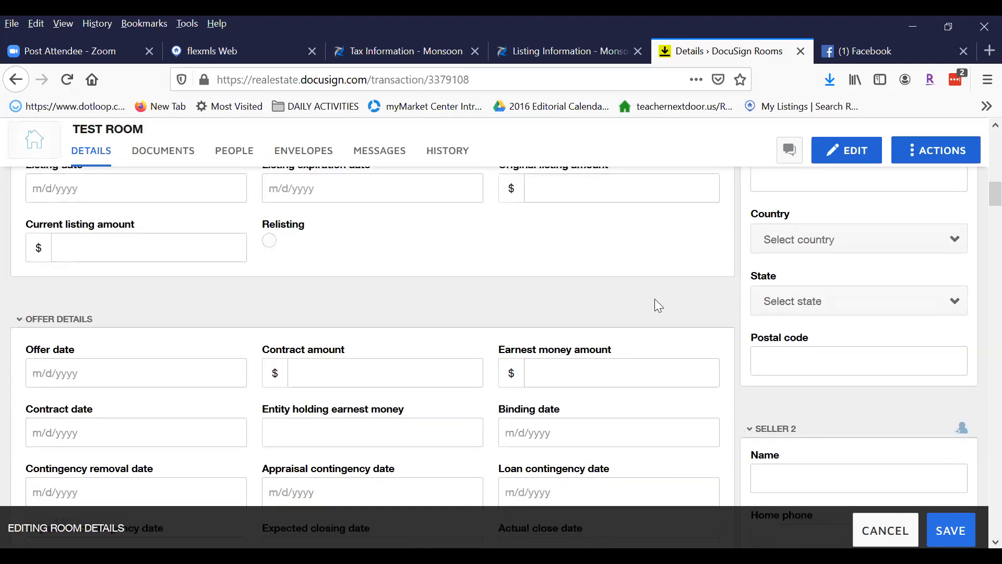
{"action": "scroll", "coordinate": [601, 313], "scroll_direction": "down", "scroll_amount": 6}
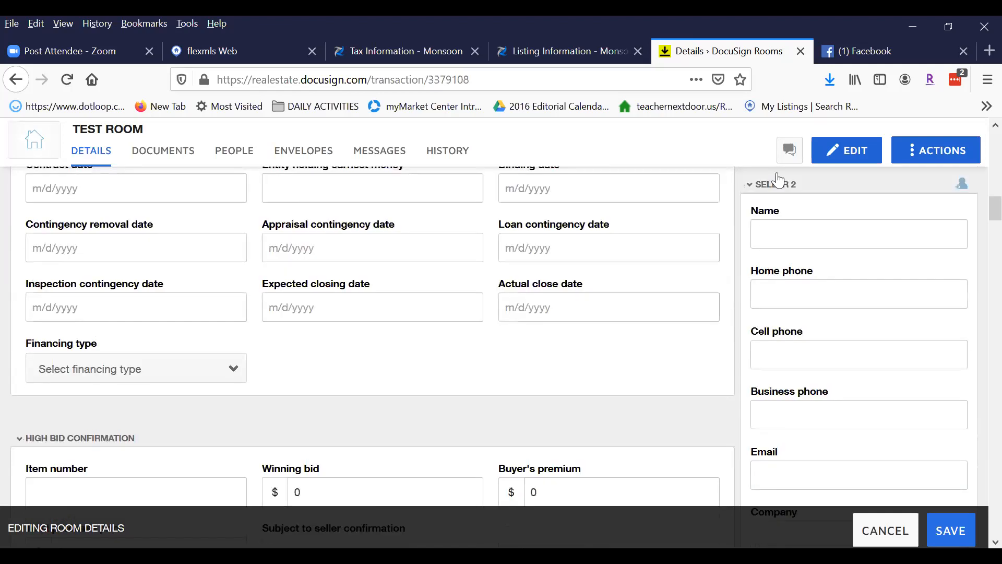
{"action": "scroll", "coordinate": [875, 311], "scroll_direction": "down", "scroll_amount": 18}
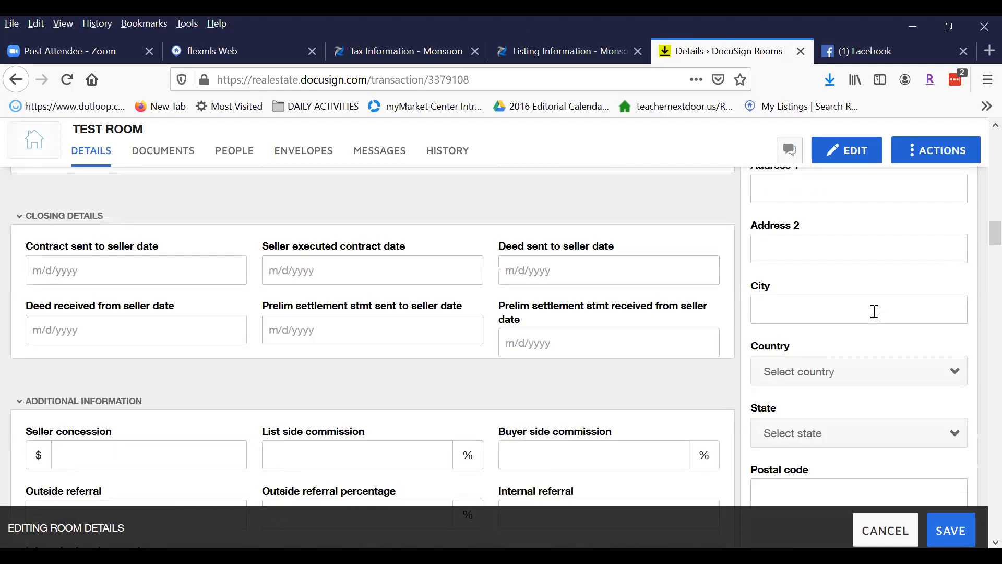
{"action": "scroll", "coordinate": [875, 312], "scroll_direction": "down", "scroll_amount": 1}
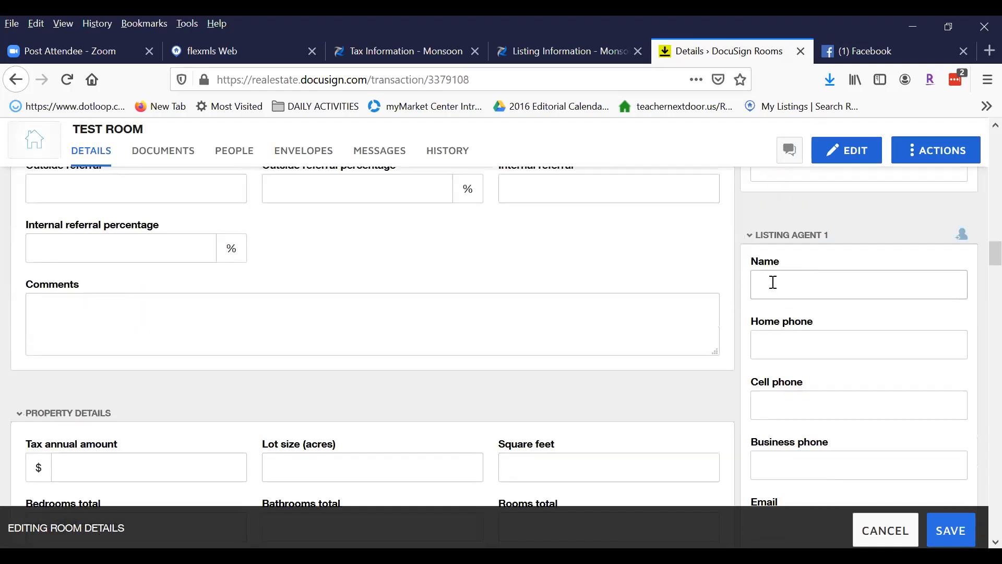
{"action": "scroll", "coordinate": [781, 280], "scroll_direction": "down", "scroll_amount": 12}
{"action": "scroll", "coordinate": [794, 308], "scroll_direction": "up", "scroll_amount": 6}
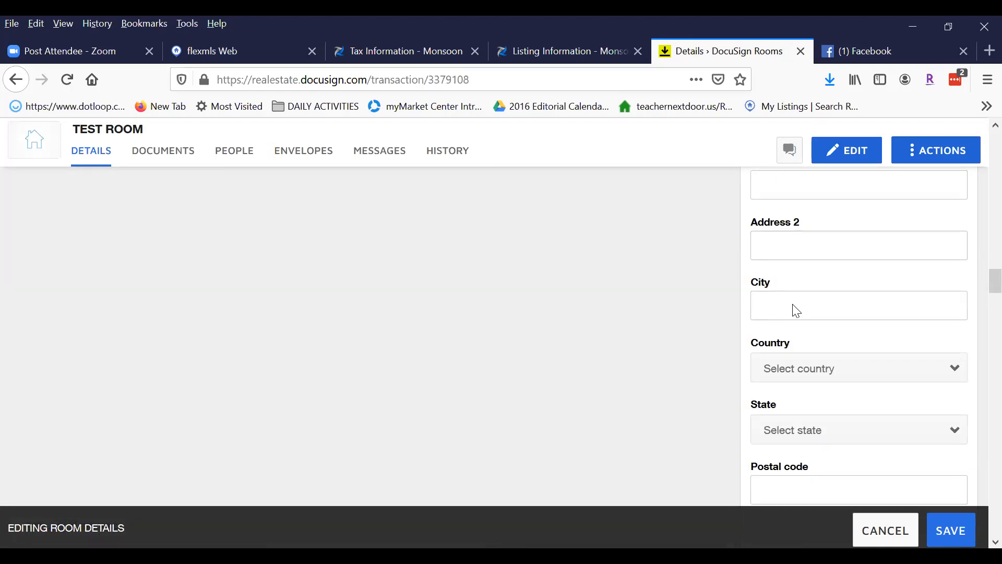
{"action": "scroll", "coordinate": [775, 349], "scroll_direction": "down", "scroll_amount": 15}
{"action": "scroll", "coordinate": [777, 340], "scroll_direction": "up", "scroll_amount": 5}
{"action": "scroll", "coordinate": [785, 333], "scroll_direction": "up", "scroll_amount": 1}
{"action": "scroll", "coordinate": [845, 350], "scroll_direction": "down", "scroll_amount": 17}
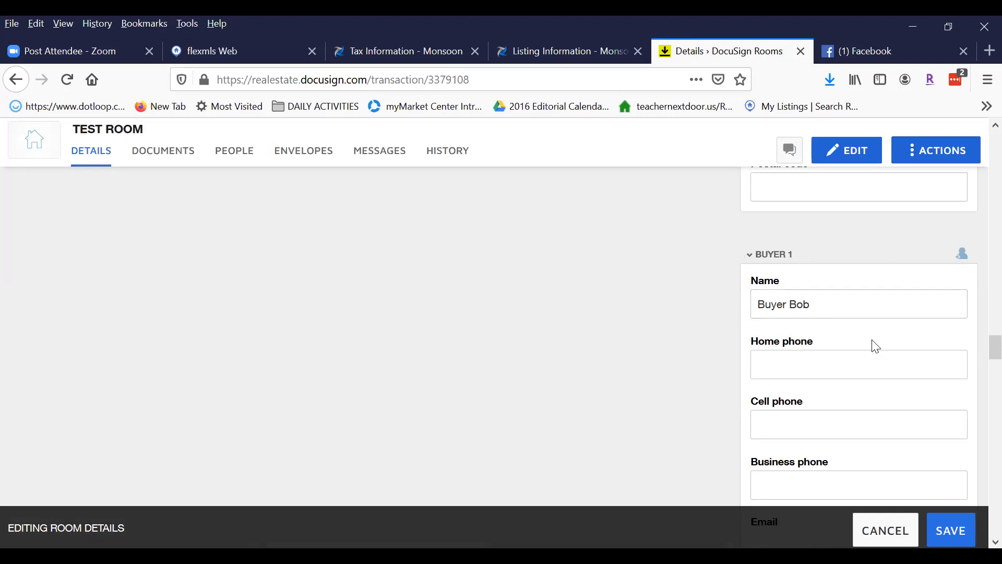
{"action": "scroll", "coordinate": [862, 334], "scroll_direction": "down", "scroll_amount": 12}
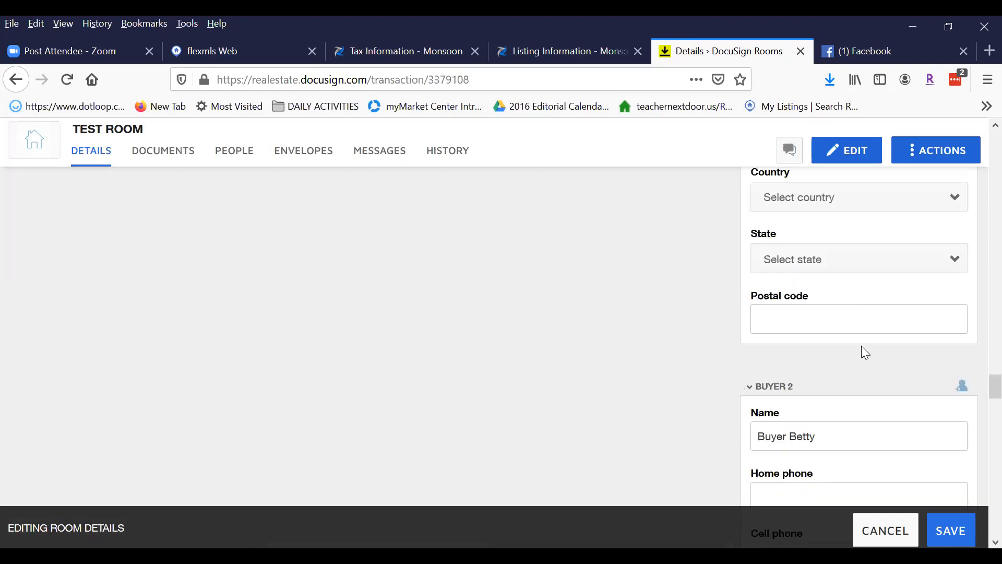
{"action": "scroll", "coordinate": [840, 373], "scroll_direction": "down", "scroll_amount": 5}
{"action": "scroll", "coordinate": [827, 376], "scroll_direction": "down", "scroll_amount": 12}
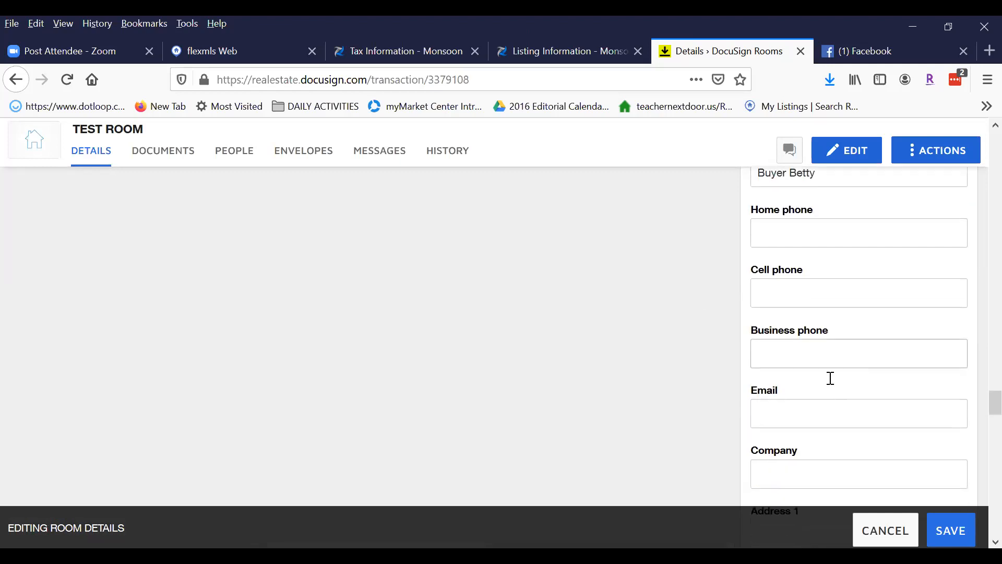
{"action": "scroll", "coordinate": [614, 360], "scroll_direction": "down", "scroll_amount": 9}
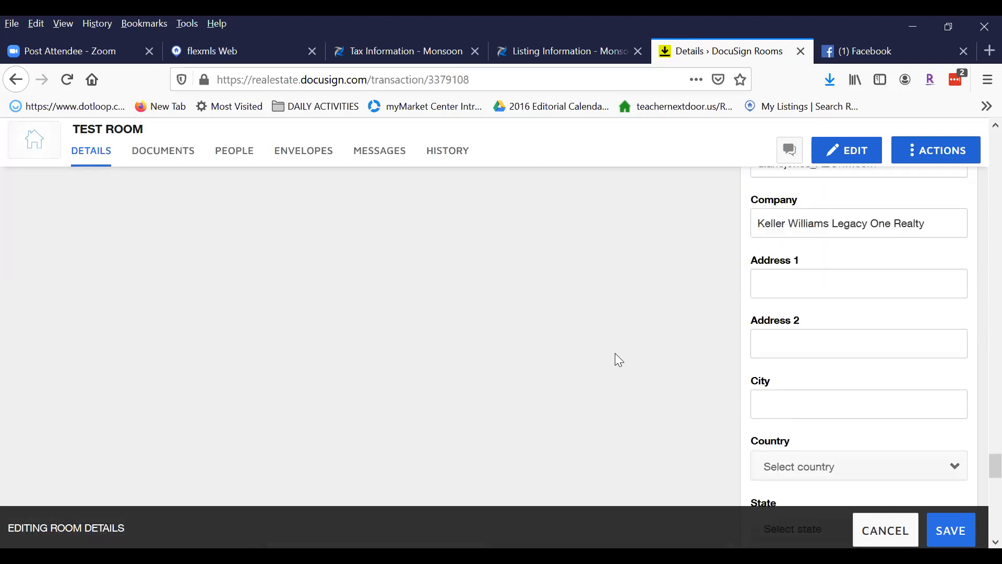
{"action": "scroll", "coordinate": [984, 541], "scroll_direction": "up", "scroll_amount": 11}
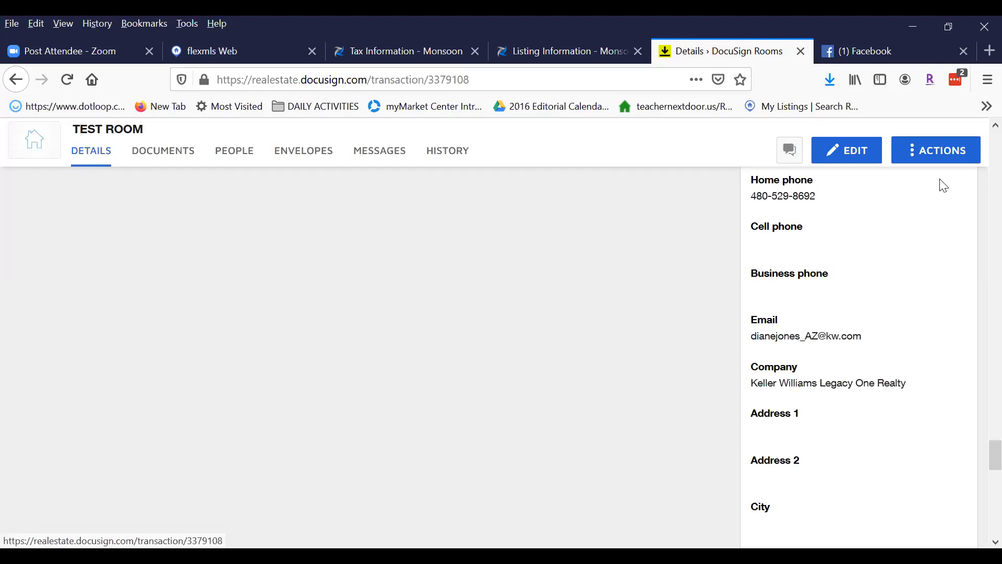
{"action": "scroll", "coordinate": [977, 138], "scroll_direction": "up", "scroll_amount": 15}
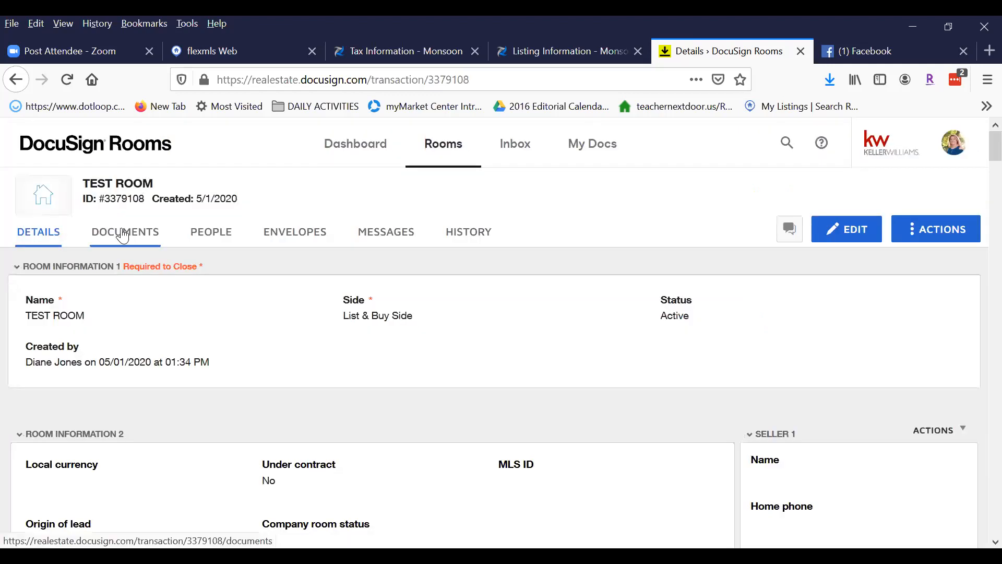
Open TEST ROOM's Documents and start adding documents from DocuSign Forms.
{"action": "left_click", "coordinate": [123, 235]}
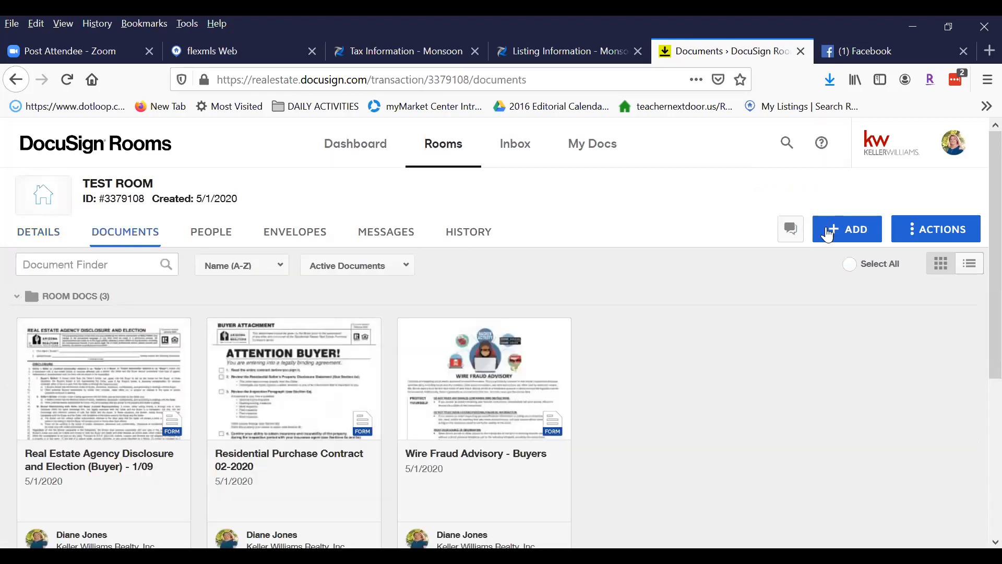
{"action": "left_click", "coordinate": [842, 233]}
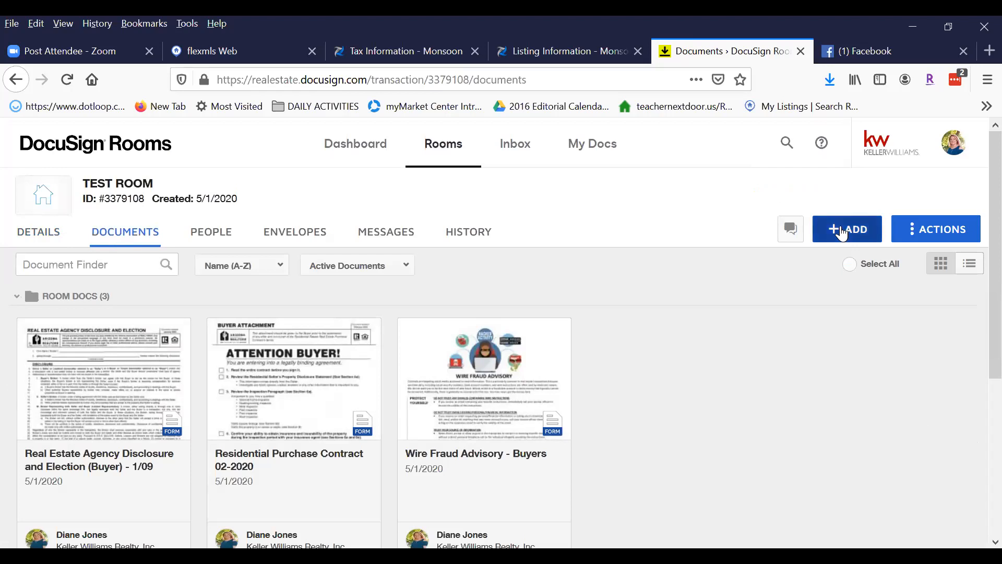
{"action": "left_click", "coordinate": [832, 296]}
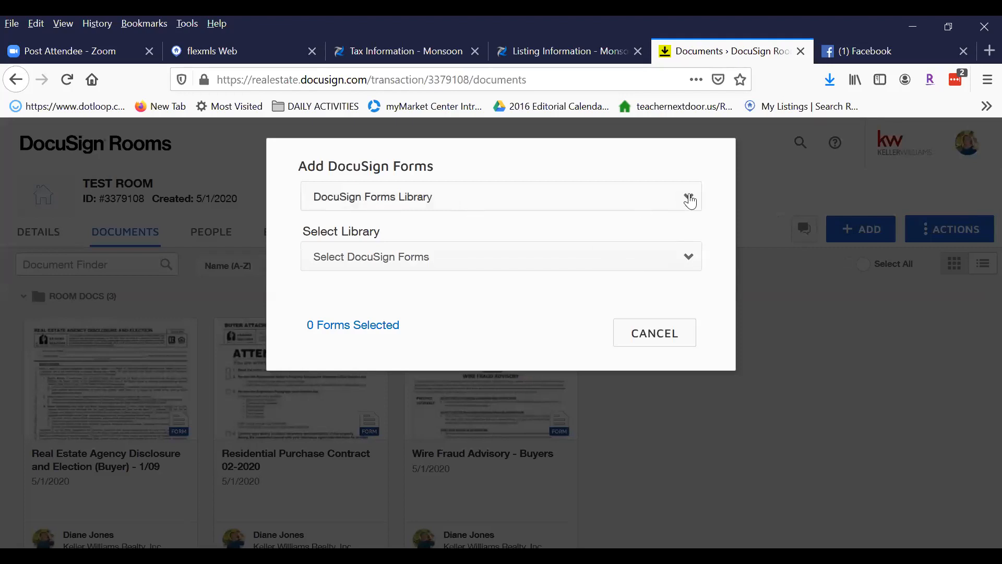
Choose the DocuSign Forms Group source and its Residential - Listing form group.
{"action": "left_click", "coordinate": [689, 198]}
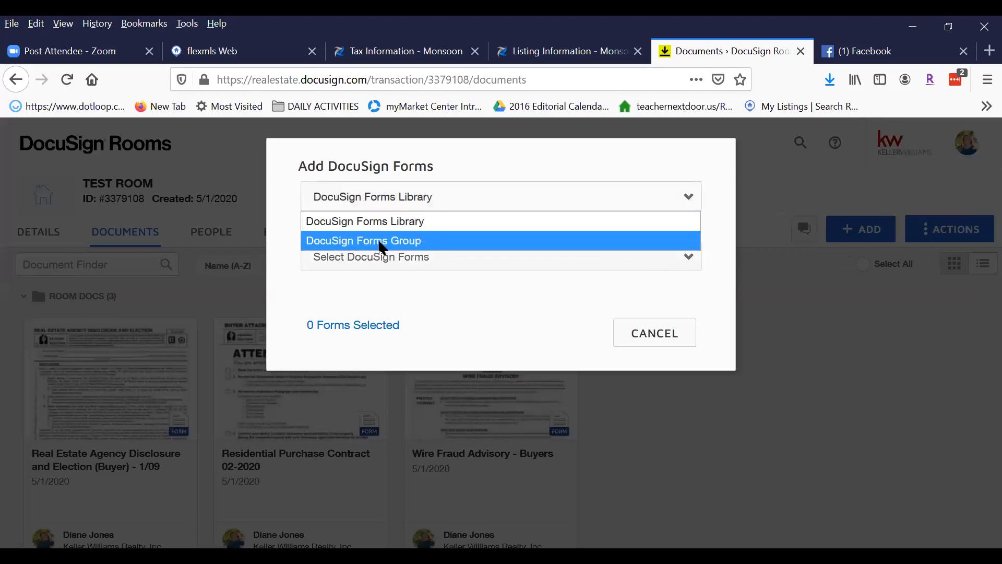
{"action": "left_click", "coordinate": [384, 241]}
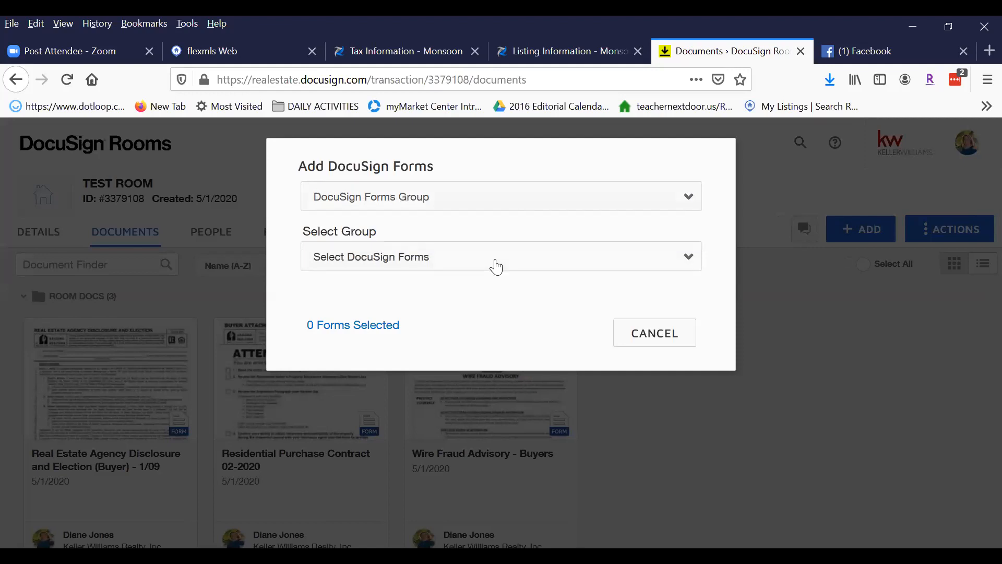
{"action": "left_click", "coordinate": [449, 260]}
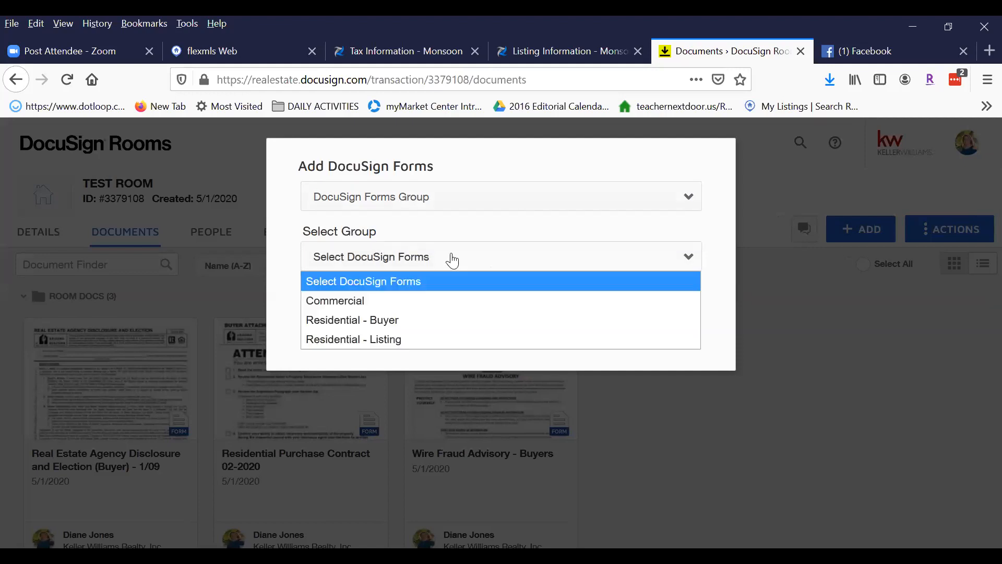
{"action": "left_click", "coordinate": [386, 345]}
{"action": "scroll", "coordinate": [712, 287], "scroll_direction": "down", "scroll_amount": 2}
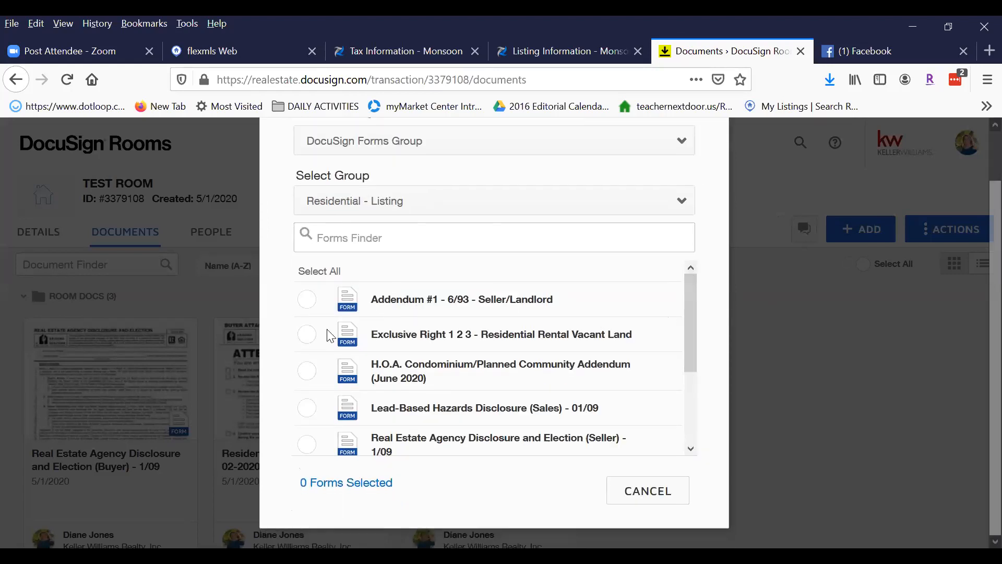
Add Exclusive Right 1 2 3, seller agency disclosure, Property Disclosure, New File Request and Wire Fraud Advisory forms.
{"action": "left_click", "coordinate": [309, 336]}
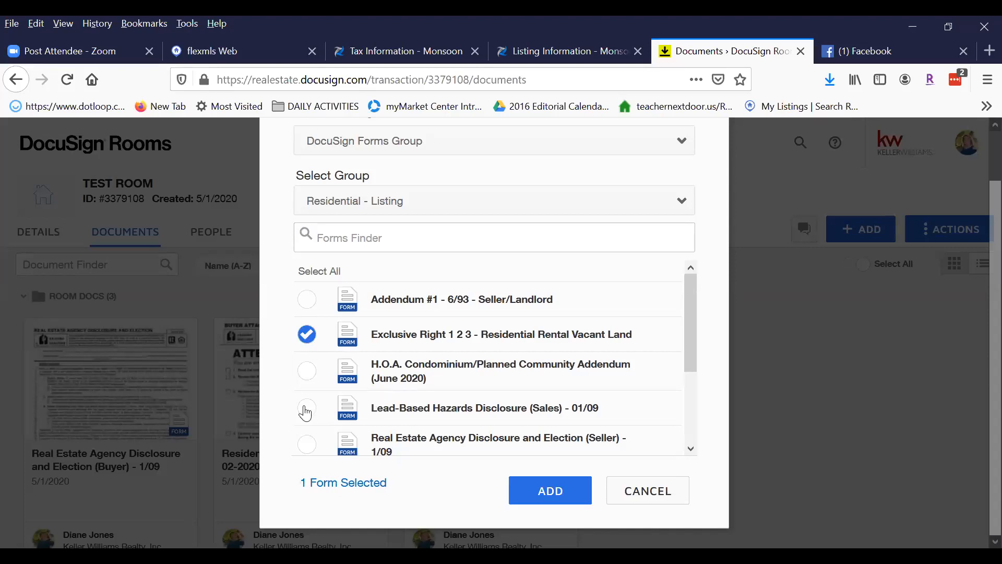
{"action": "left_click_drag", "start_coordinate": [689, 295], "coordinate": [687, 329]}
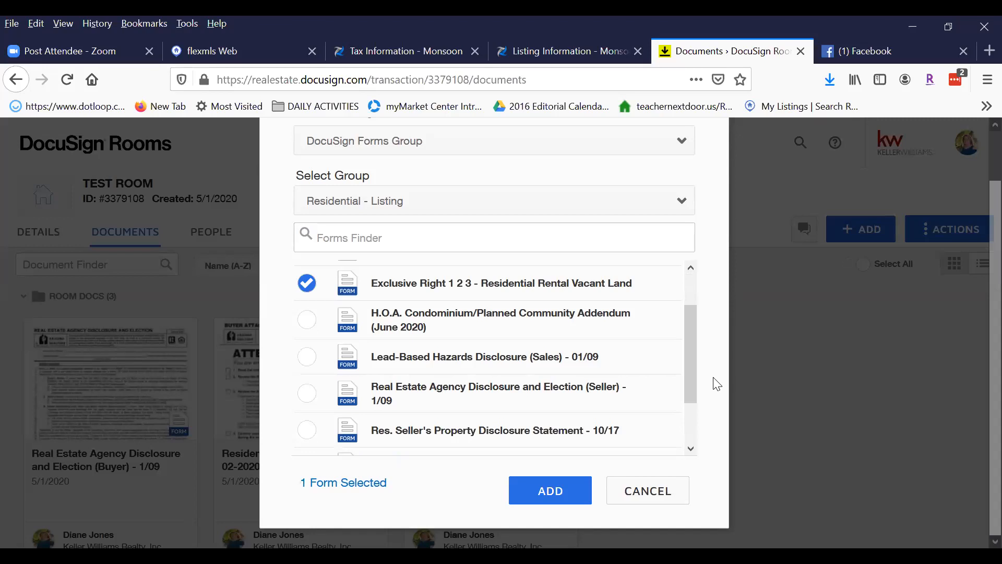
{"action": "left_click", "coordinate": [306, 397]}
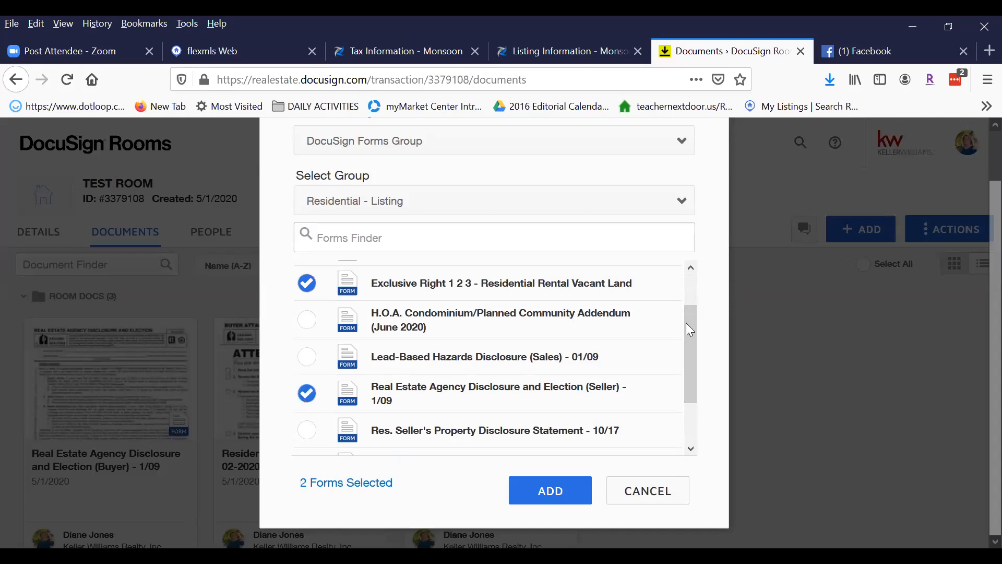
{"action": "left_click_drag", "start_coordinate": [693, 335], "coordinate": [692, 376]}
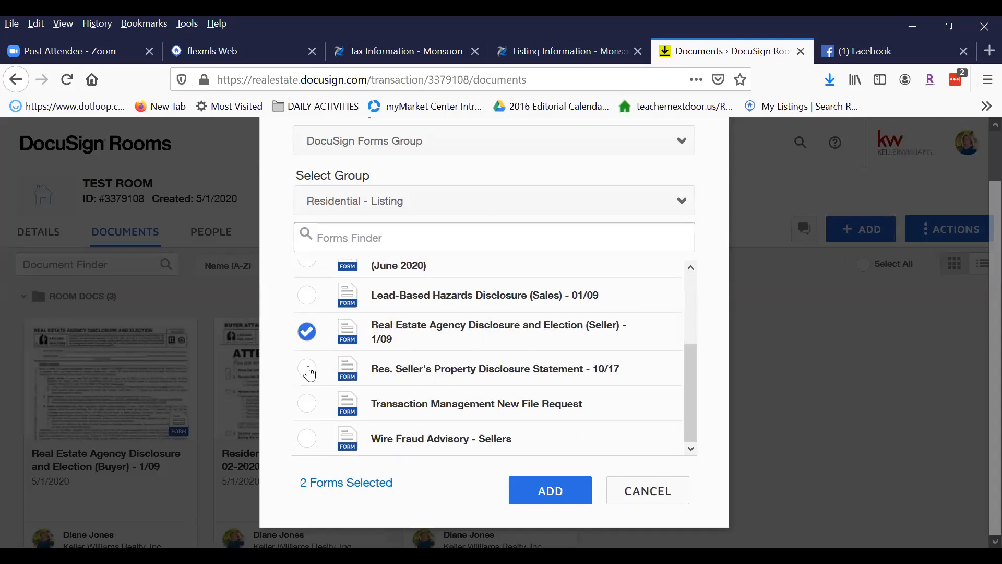
{"action": "left_click", "coordinate": [309, 369]}
{"action": "left_click", "coordinate": [307, 407]}
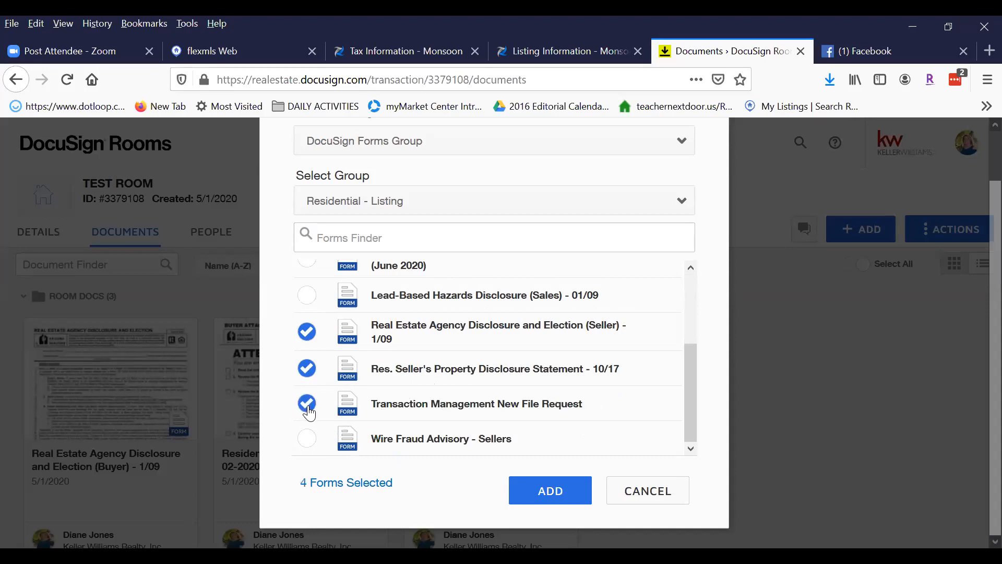
{"action": "left_click", "coordinate": [308, 440]}
{"action": "scroll", "coordinate": [694, 399], "scroll_direction": "up", "scroll_amount": 3}
{"action": "scroll", "coordinate": [698, 396], "scroll_direction": "down", "scroll_amount": 3}
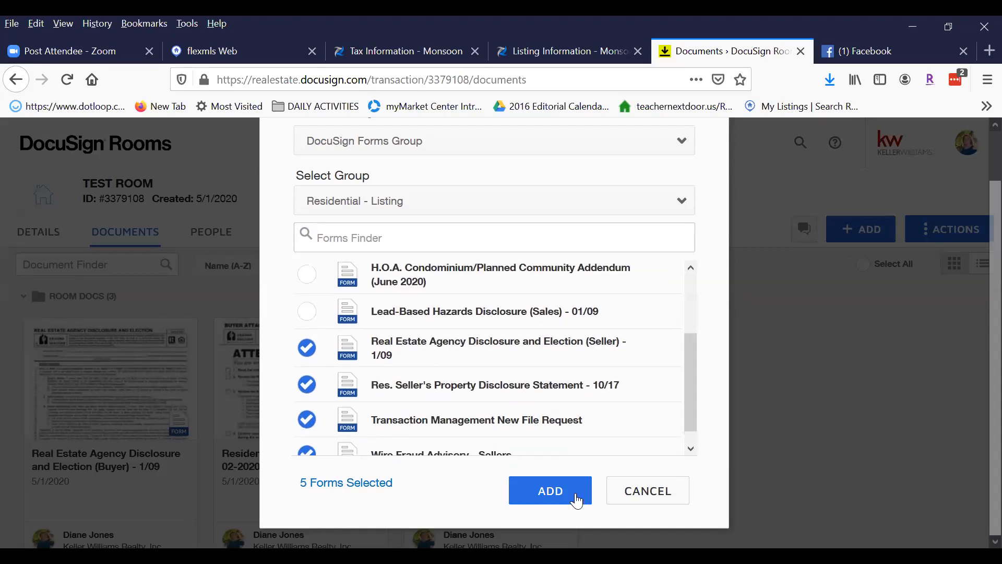
{"action": "left_click", "coordinate": [552, 492]}
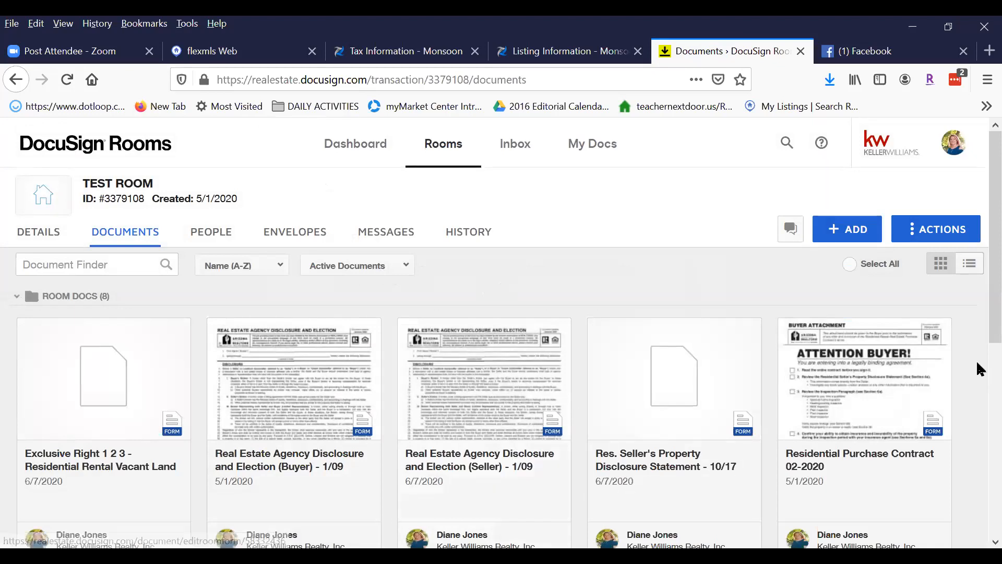
Review the eight Room Docs and select the Exclusive Right 1 2 3 document.
{"action": "scroll", "coordinate": [477, 401], "scroll_direction": "down", "scroll_amount": 3}
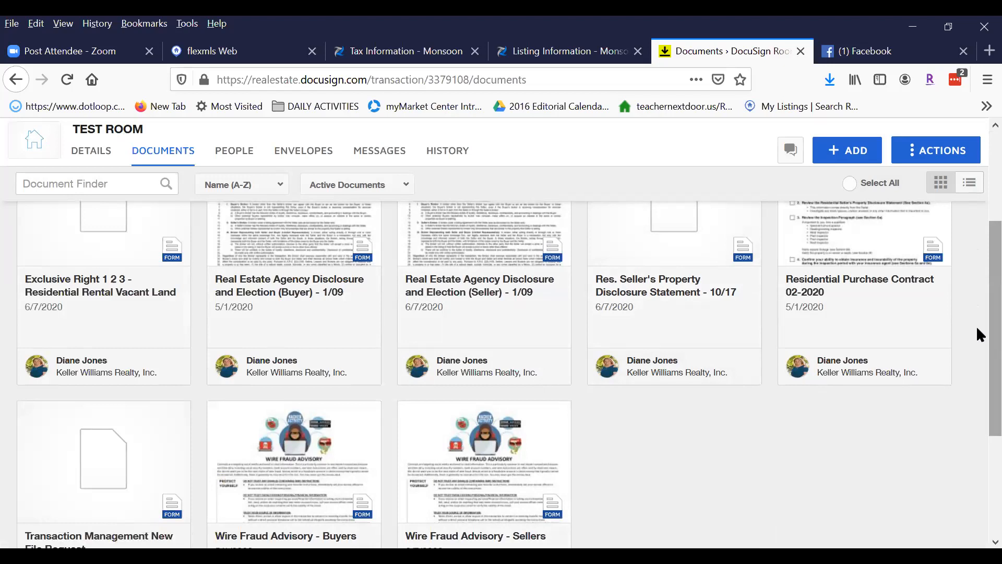
{"action": "scroll", "coordinate": [980, 336], "scroll_direction": "down", "scroll_amount": 2}
{"action": "scroll", "coordinate": [979, 396], "scroll_direction": "up", "scroll_amount": 5}
{"action": "scroll", "coordinate": [979, 334], "scroll_direction": "down", "scroll_amount": 1}
{"action": "scroll", "coordinate": [980, 266], "scroll_direction": "up", "scroll_amount": 1}
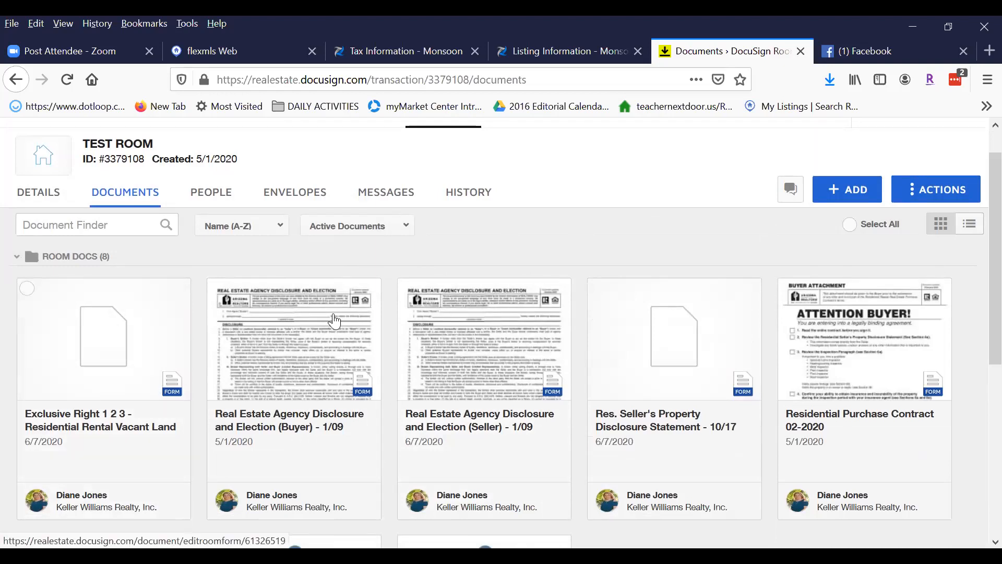
{"action": "left_click", "coordinate": [25, 288]}
Also select the buyer agency disclosure and start a DocuSign envelope with both documents.
{"action": "left_click", "coordinate": [217, 292]}
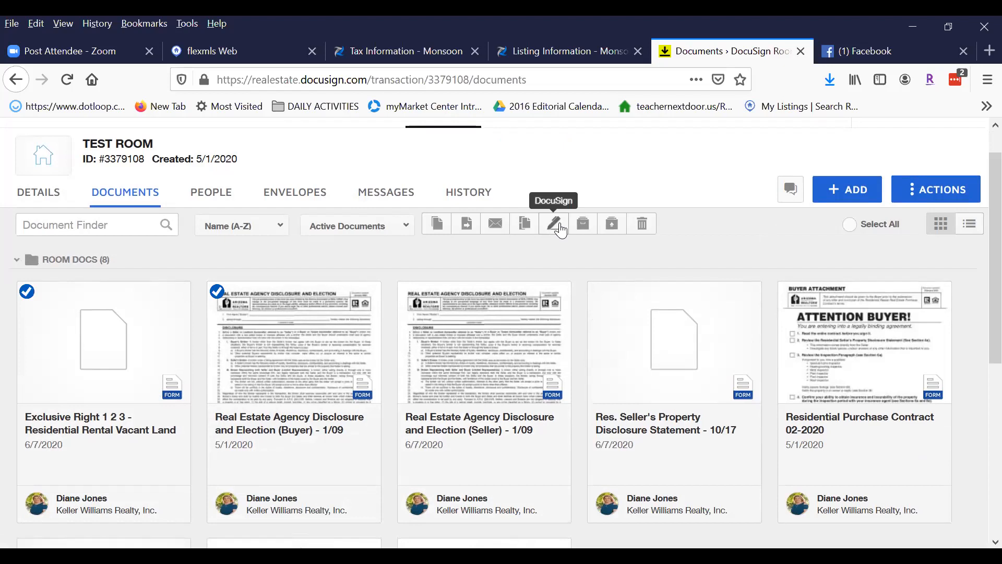
{"action": "left_click", "coordinate": [557, 225]}
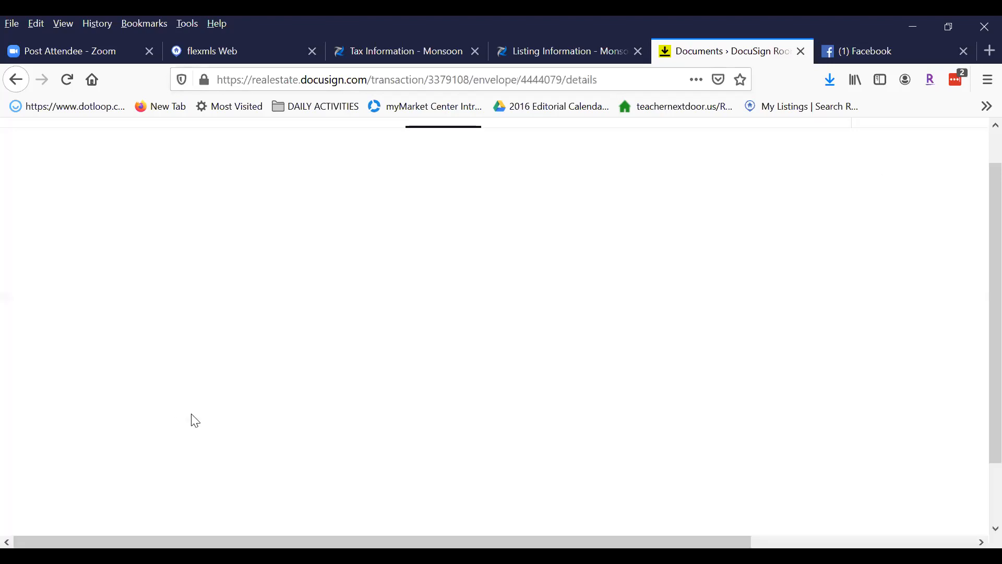
Assign Seller One to Seller Agent To Define under Pre-Tagged Roles, then cancel without adding recipients.
{"action": "scroll", "coordinate": [575, 239], "scroll_direction": "down", "scroll_amount": 5}
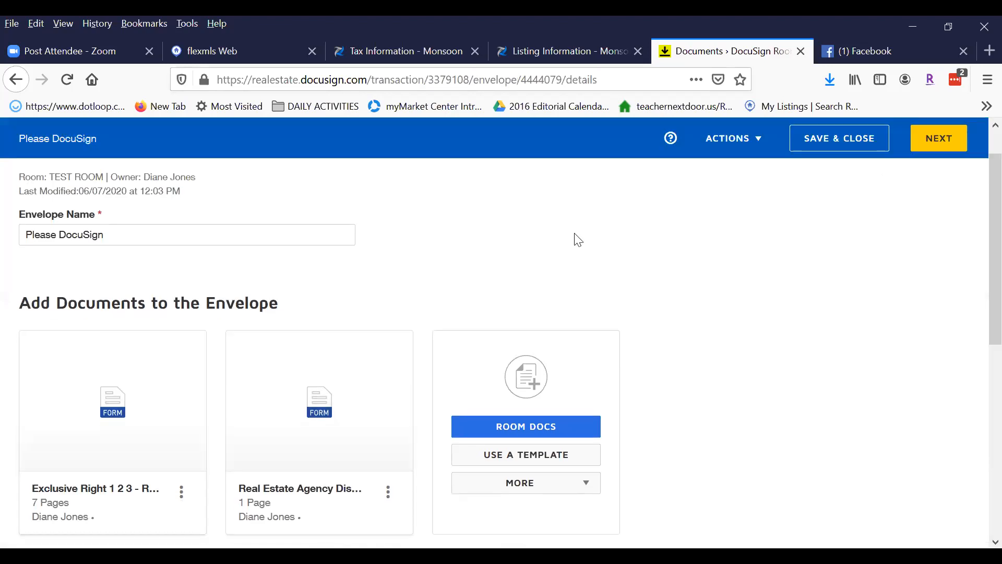
{"action": "scroll", "coordinate": [209, 387], "scroll_direction": "down", "scroll_amount": 2}
{"action": "left_click", "coordinate": [143, 345]}
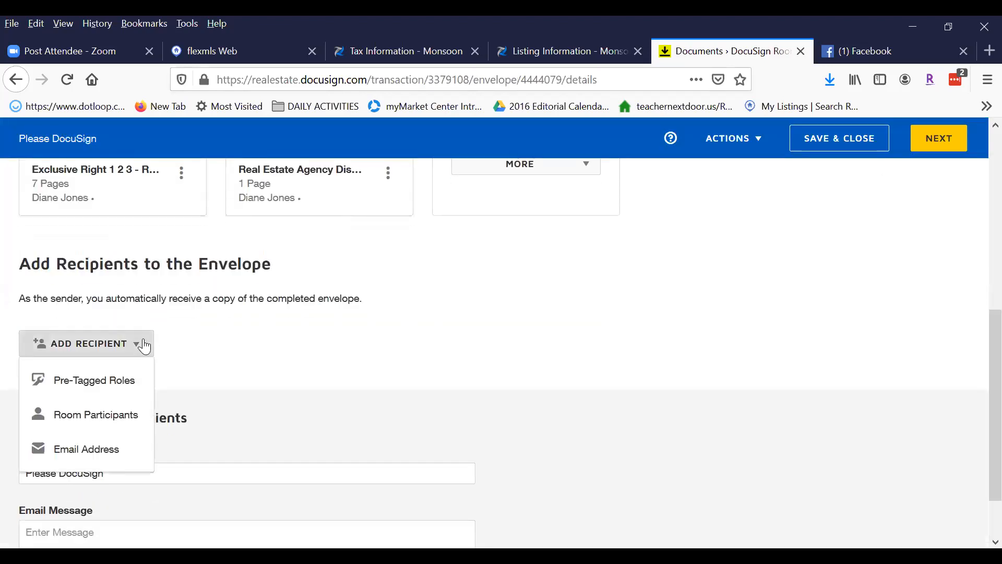
{"action": "left_click", "coordinate": [112, 382]}
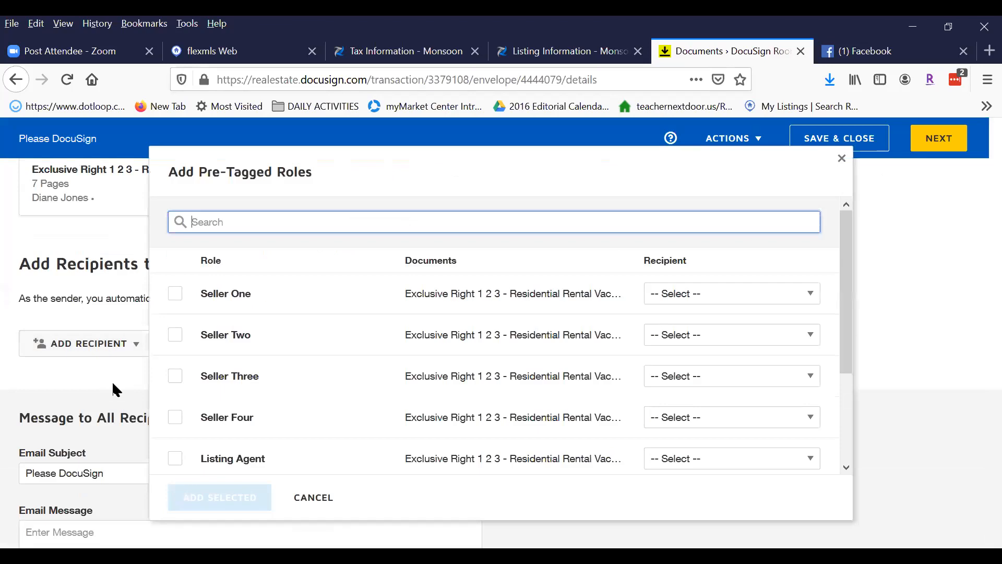
{"action": "left_click", "coordinate": [175, 295]}
{"action": "left_click", "coordinate": [722, 300]}
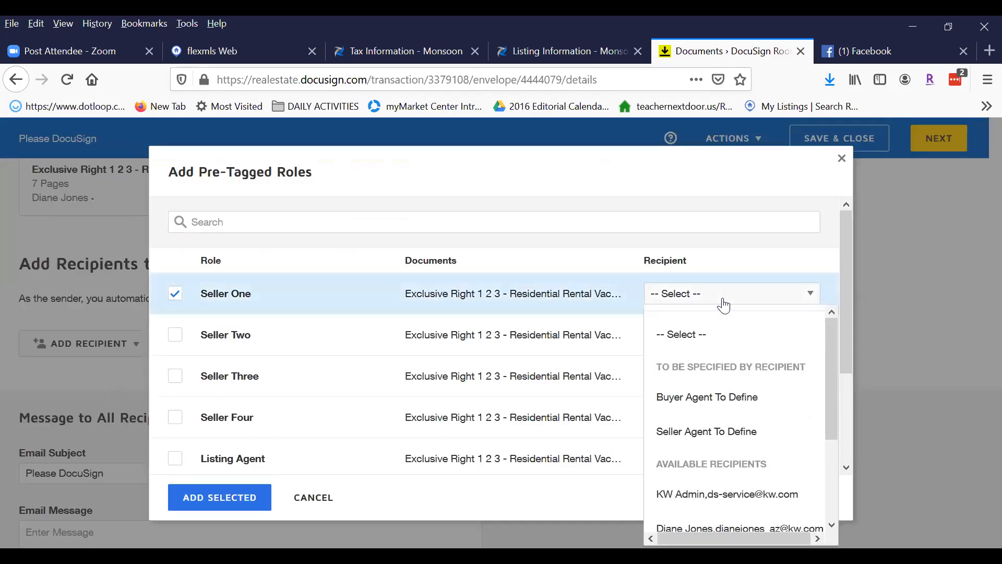
{"action": "left_click", "coordinate": [721, 433]}
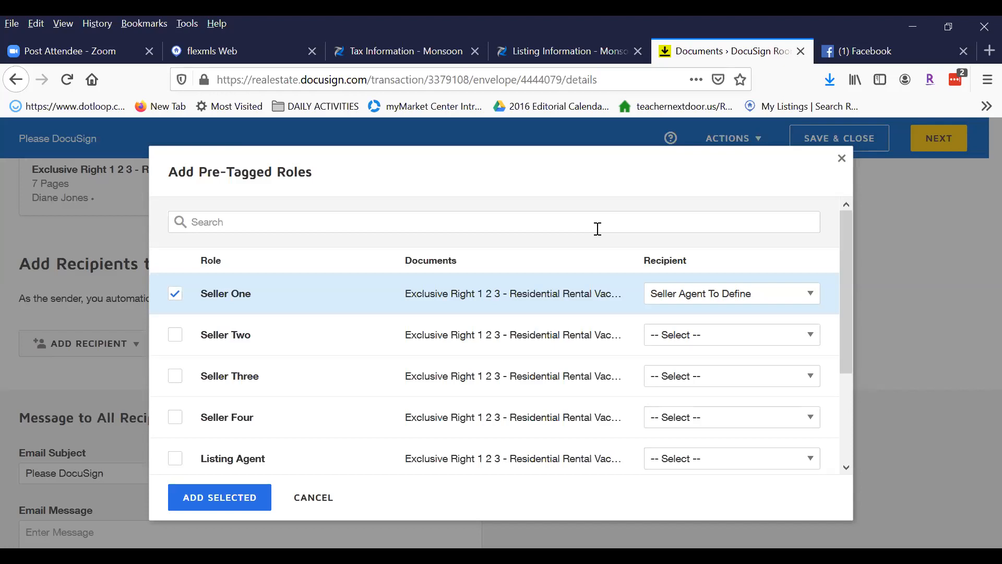
{"action": "left_click", "coordinate": [313, 497]}
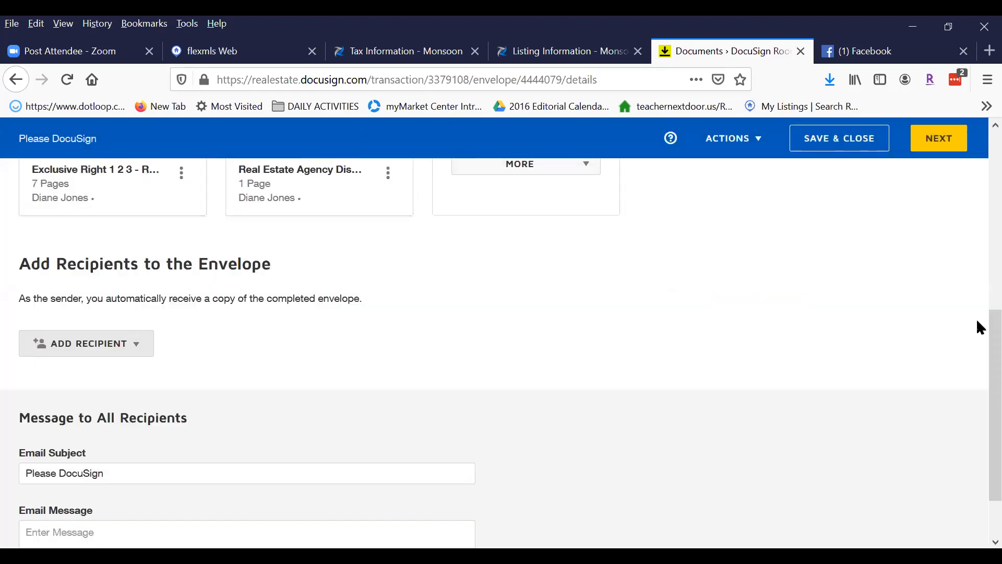
{"action": "left_click_drag", "start_coordinate": [995, 368], "coordinate": [980, 46]}
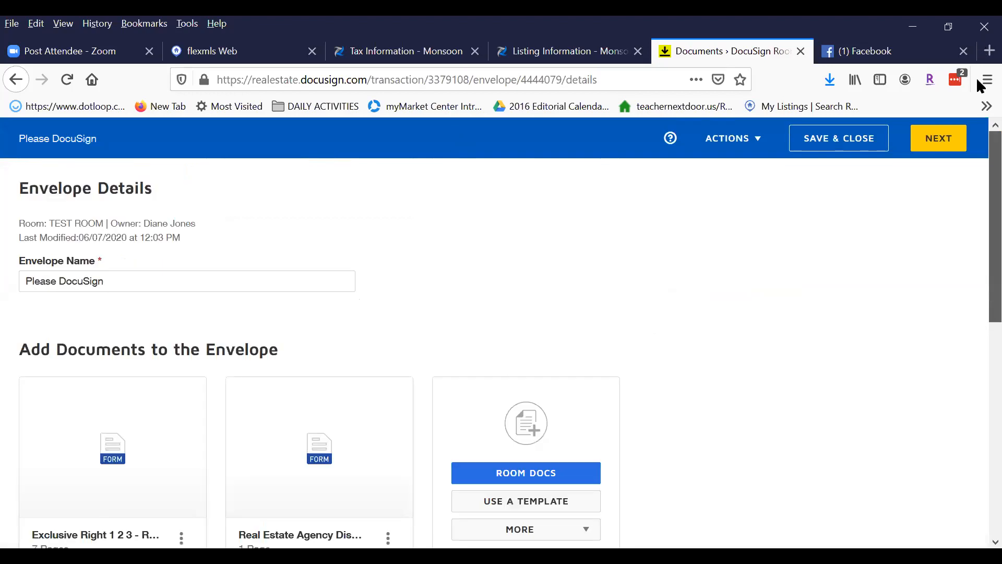